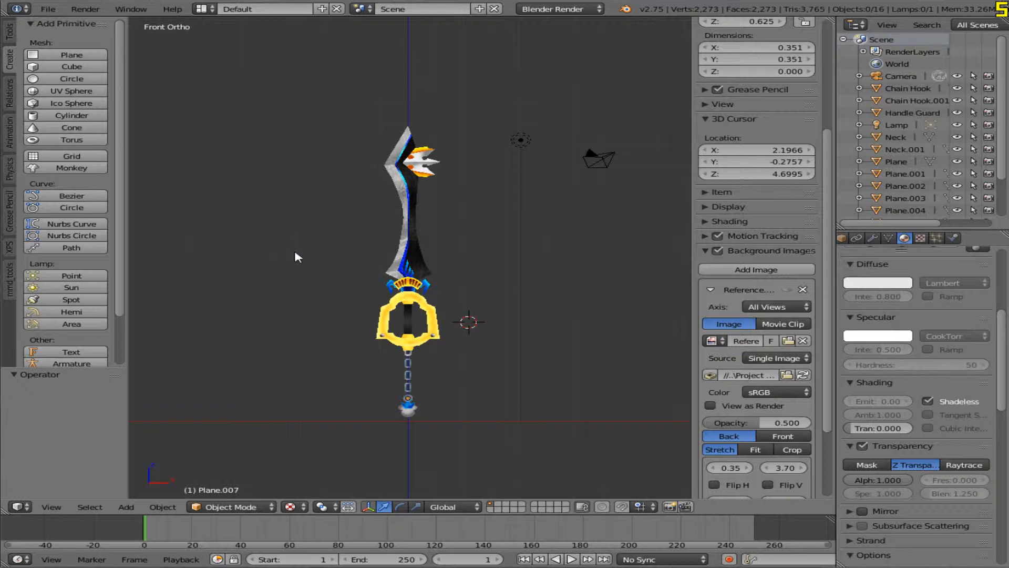
# Step: Export the textured keyblade as a Wavefront file named Neo Kingdom Key.obj in the Project Keyblade folder
pyautogui.scroll(2, 368, 257)
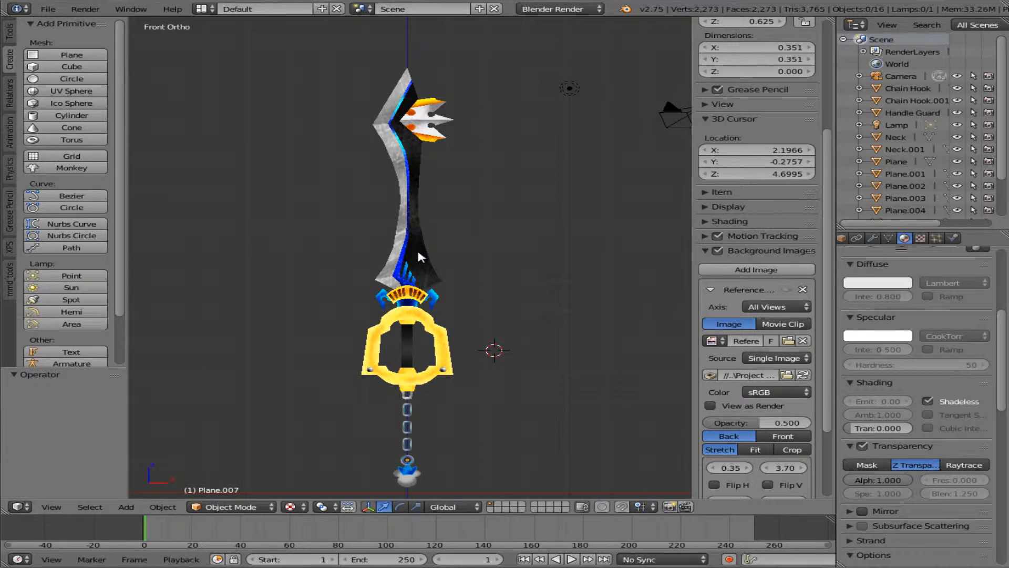
pyautogui.click(47, 9)
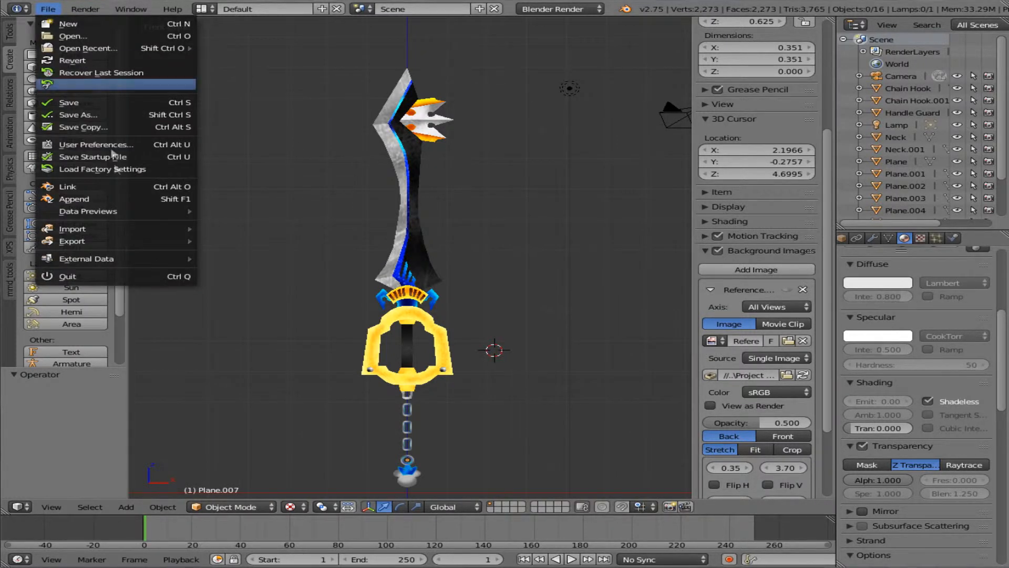
pyautogui.moveTo(171, 240)
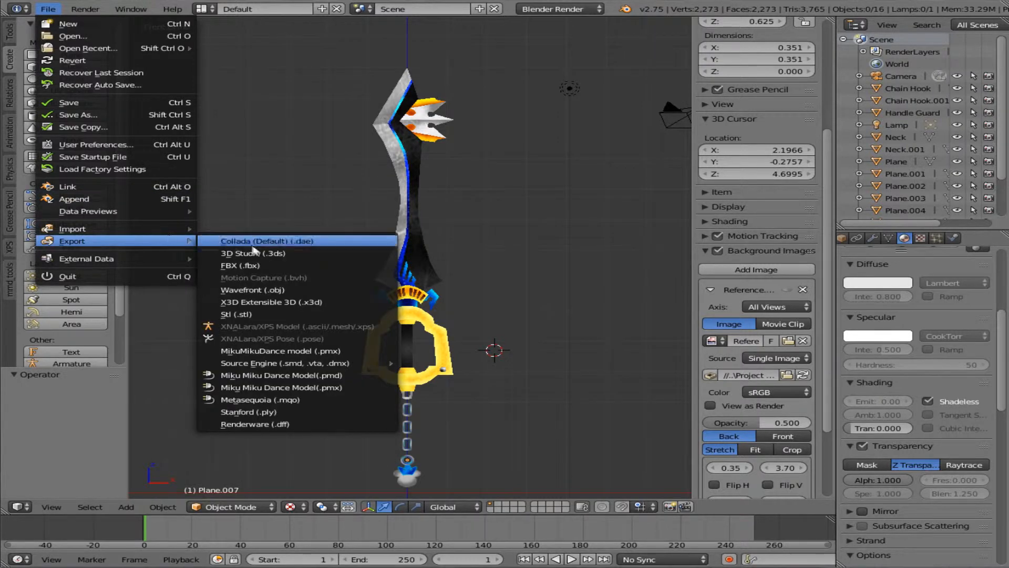
pyautogui.click(306, 290)
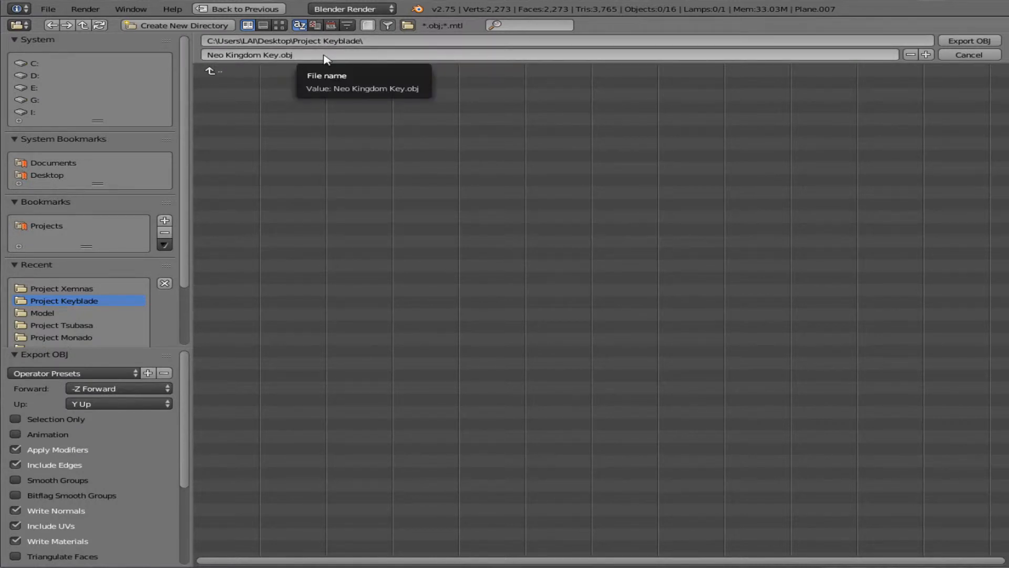
pyautogui.click(960, 42)
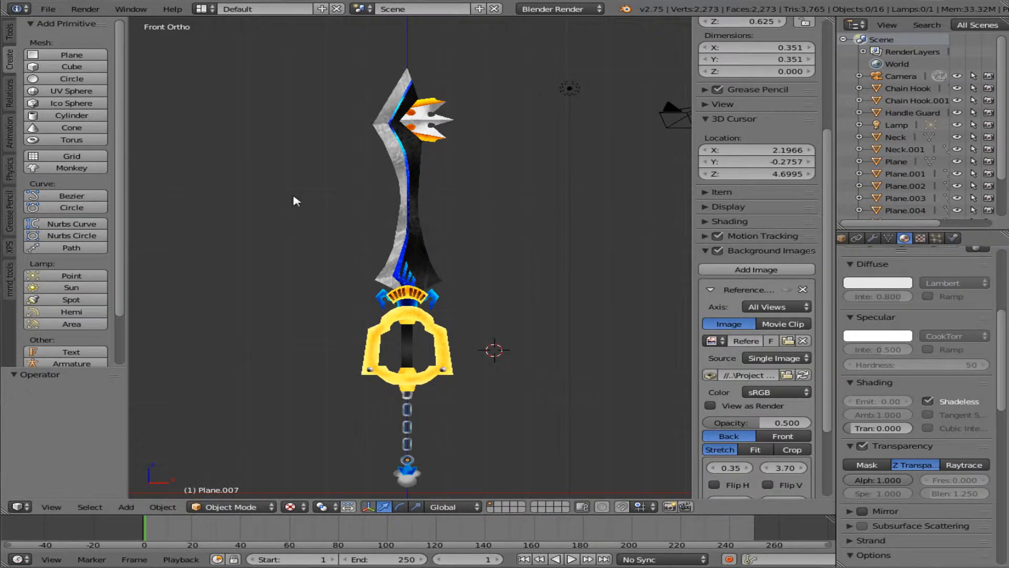
# Step: Start a new scene from the start-up file and delete the default cube
pyautogui.click(47, 9)
pyautogui.click(61, 25)
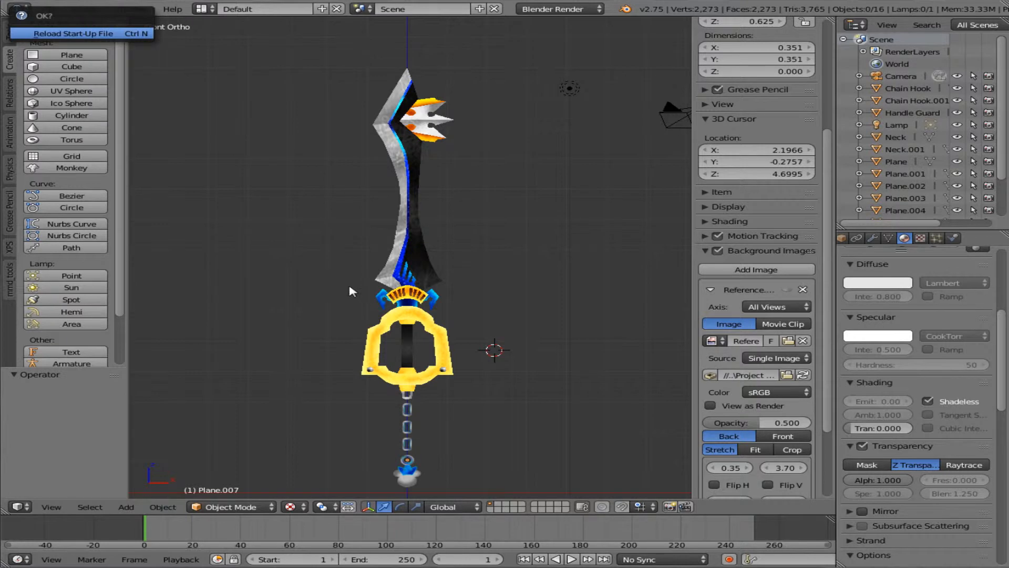
pyautogui.press('Return')
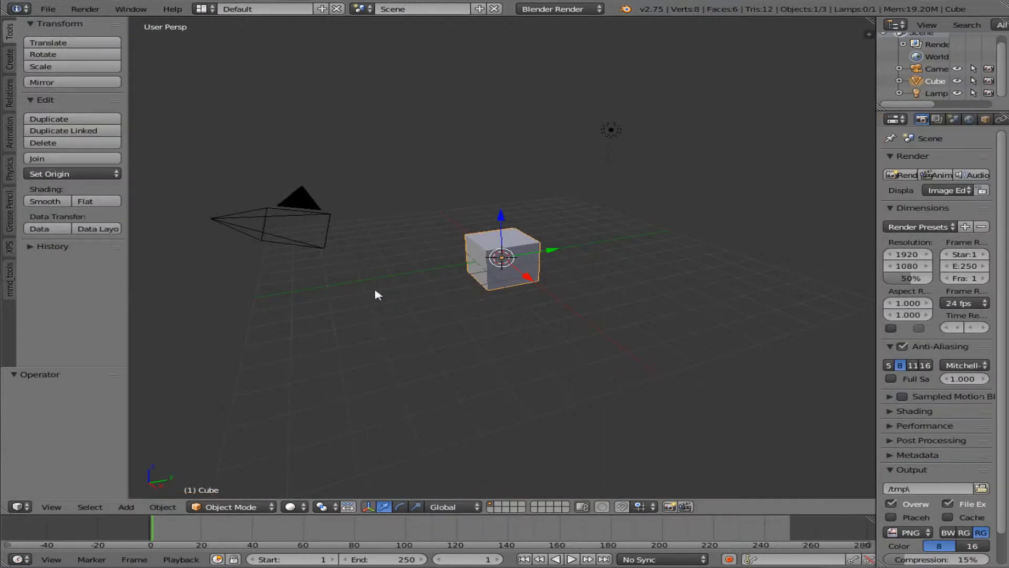
pyautogui.press('x')
pyautogui.click(499, 259)
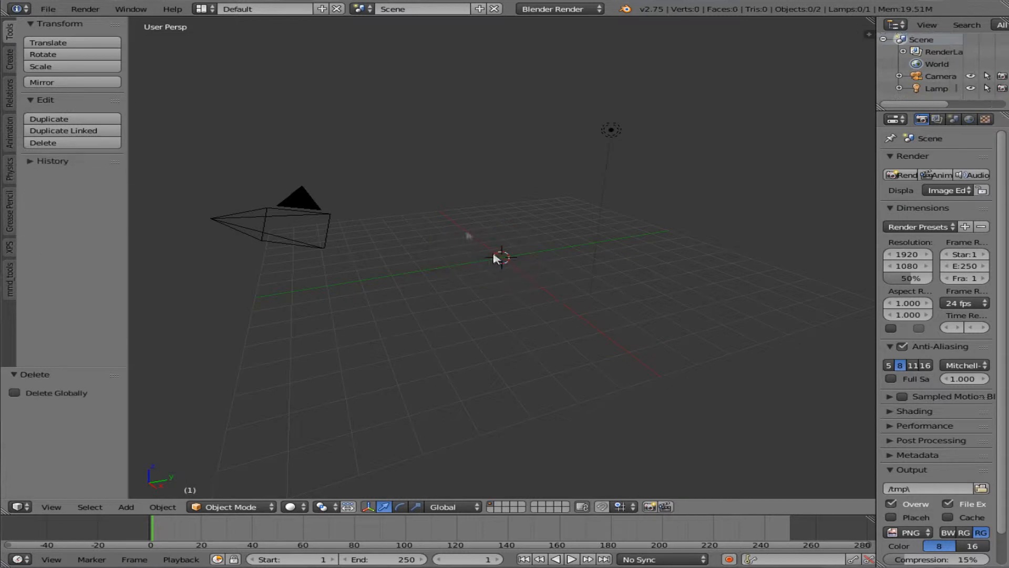
# Step: Import the Wavefront file Neo Kingdom Key.obj from the Project Keyblade folder with the default import options
pyautogui.click(58, 9)
pyautogui.moveTo(147, 227)
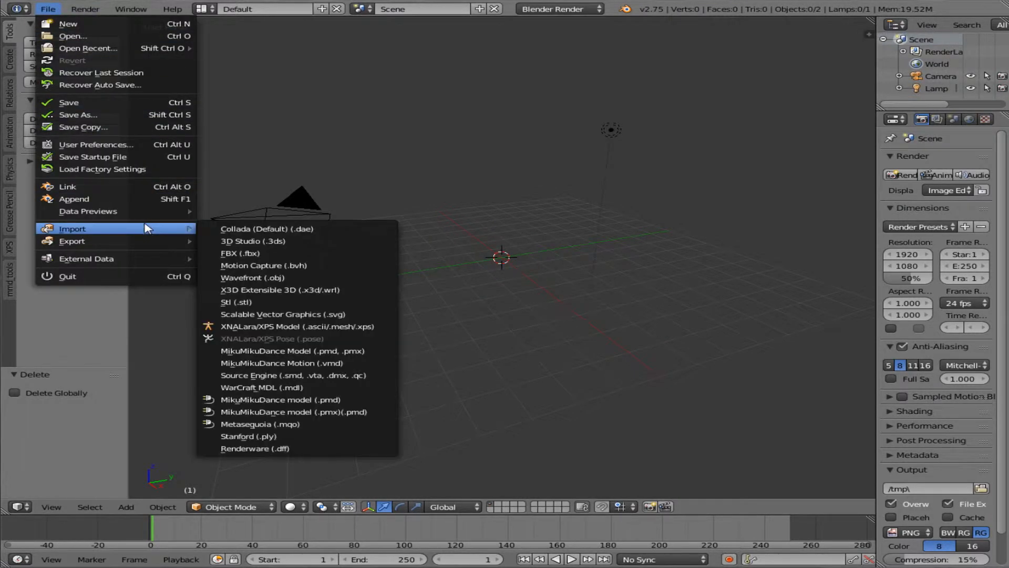
pyautogui.click(325, 278)
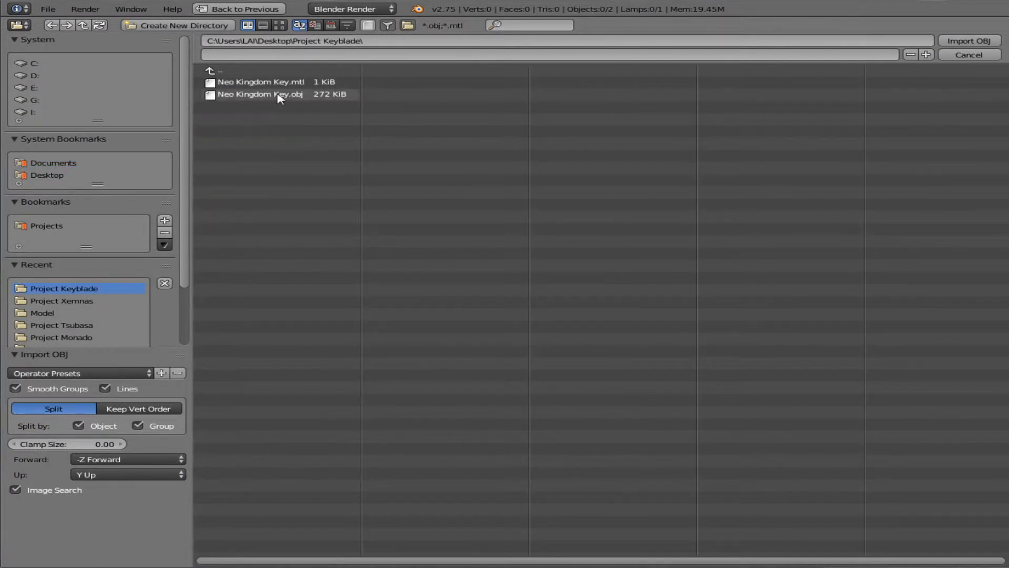
pyautogui.doubleClick(277, 94)
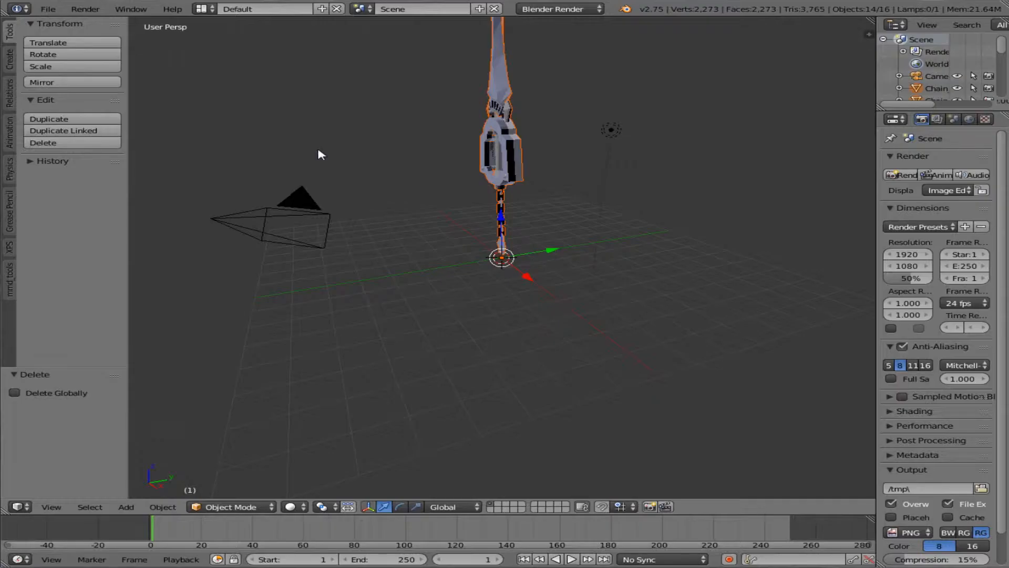
# Step: Examine the whole imported keyblade in the front orthographic view
pyautogui.press('KP_1')
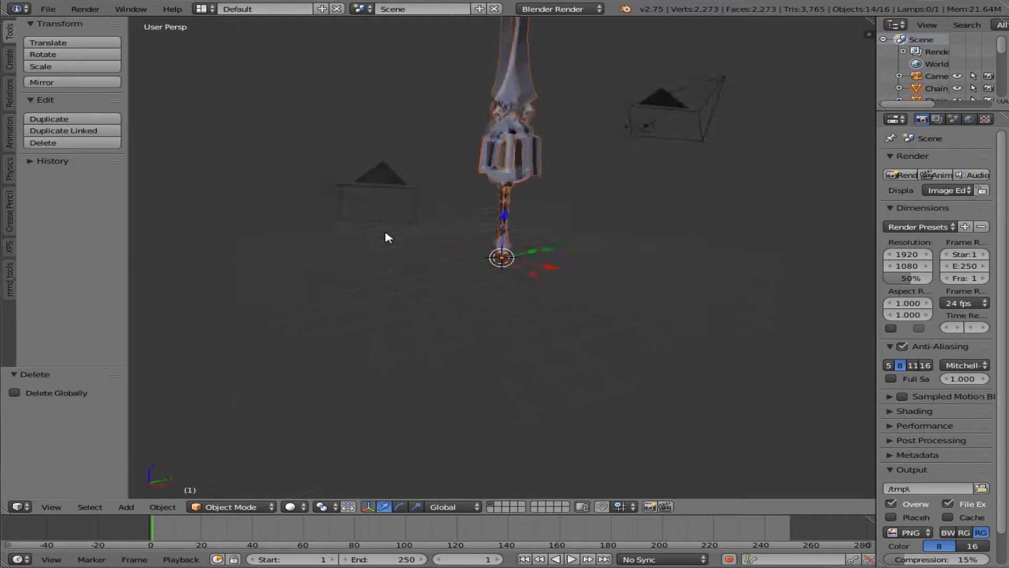
pyautogui.scroll(3, 533, 167)
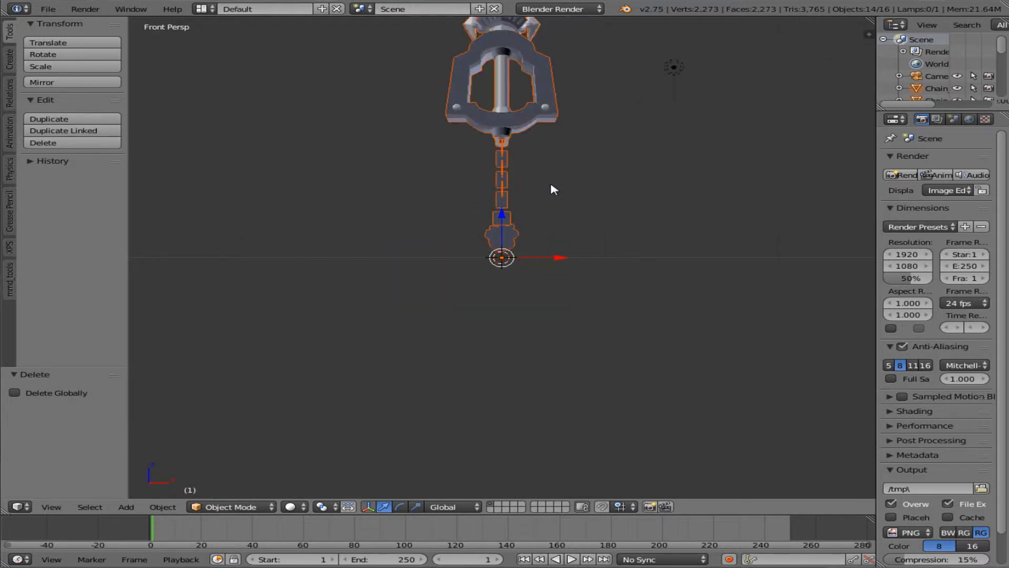
pyautogui.moveTo(569, 215); pyautogui.dragTo(516, 225, button='middle')
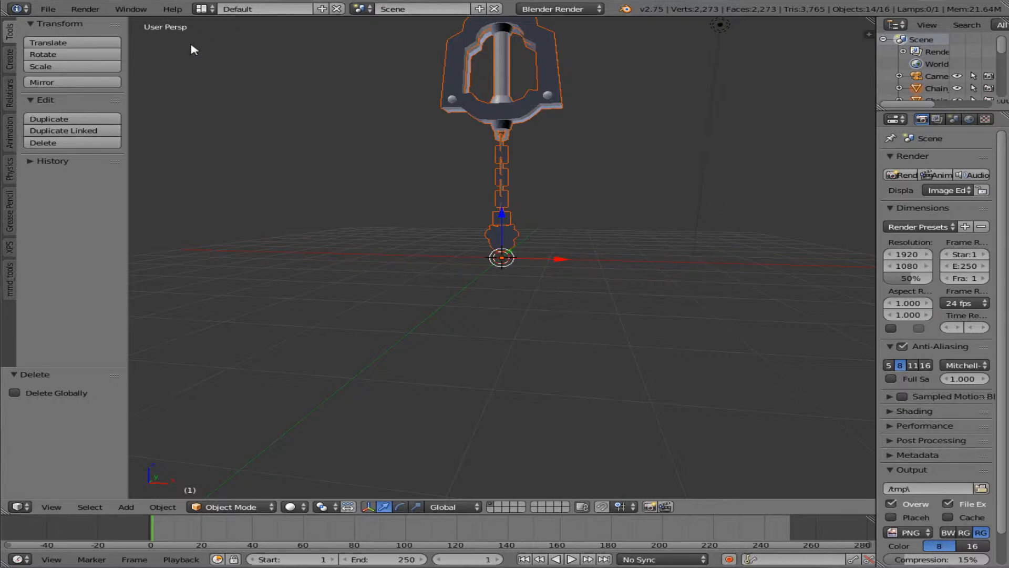
pyautogui.press('KP_5')
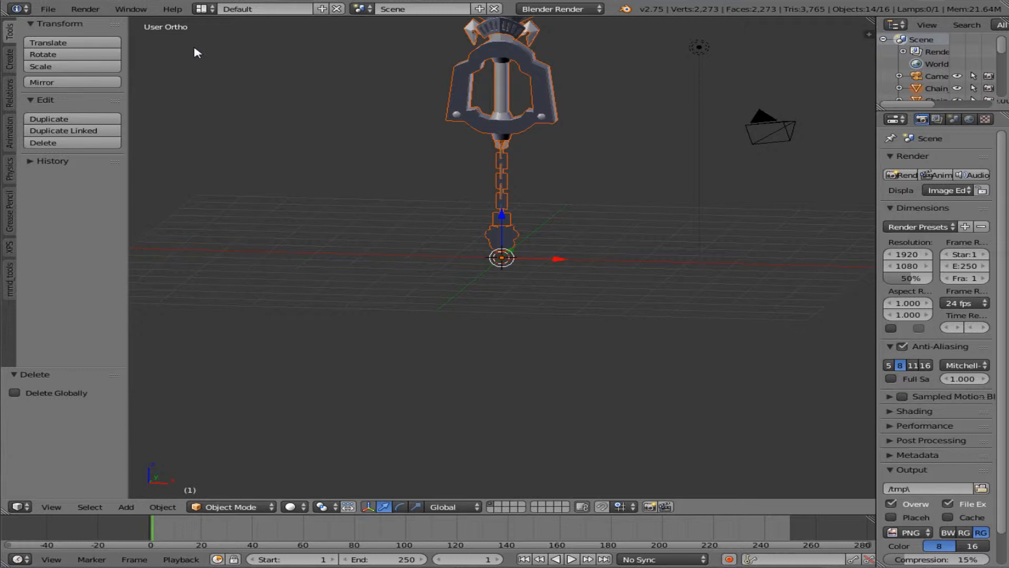
pyautogui.press('KP_1')
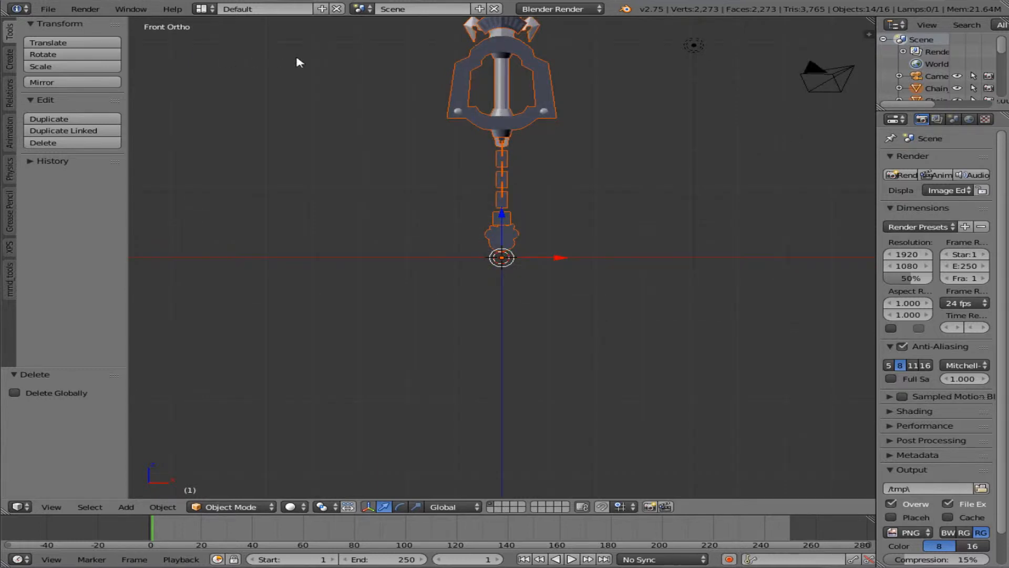
pyautogui.scroll(5, 296, 58)
pyautogui.scroll(-4, 558, 158)
pyautogui.keyDown('shift'); pyautogui.scroll(14, 558, 157); pyautogui.keyUp('shift')
pyautogui.scroll(-3, 558, 162)
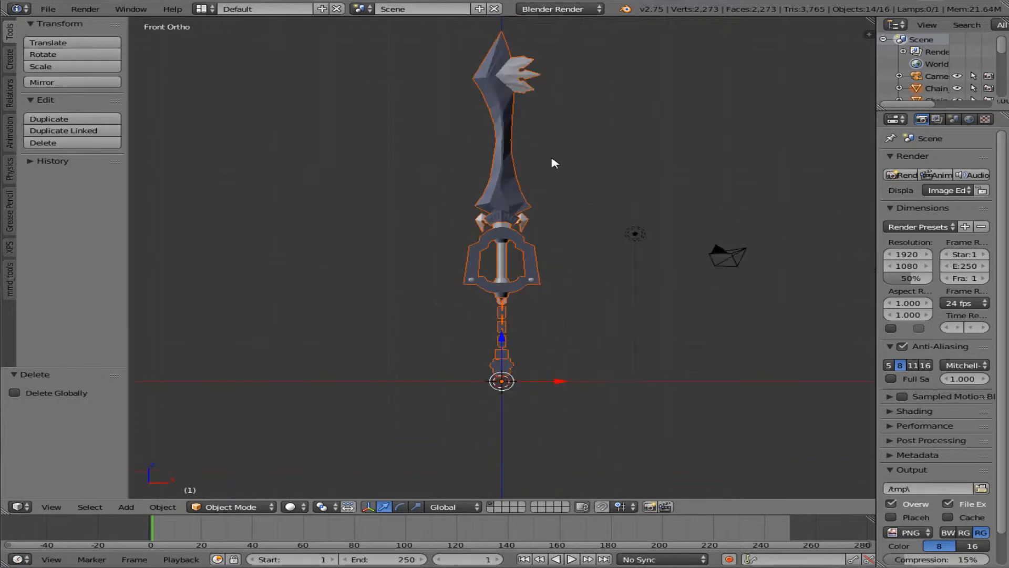
pyautogui.keyDown('shift'); pyautogui.scroll(2, 547, 165); pyautogui.keyUp('shift')
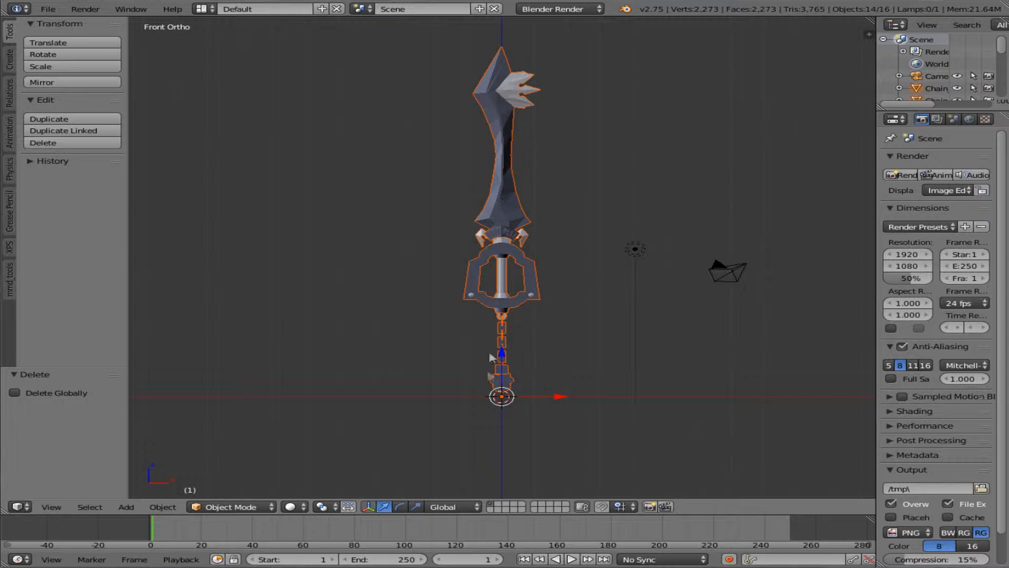
# Step: Join all the separate keyblade parts into one mesh, with the blade as the active object
pyautogui.rightClick(510, 211)
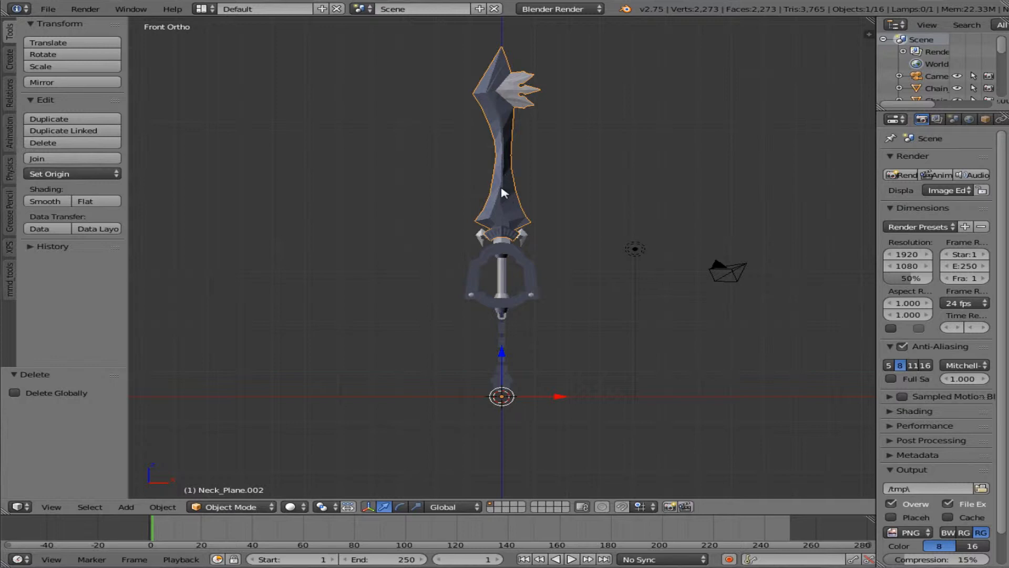
pyautogui.press('a')
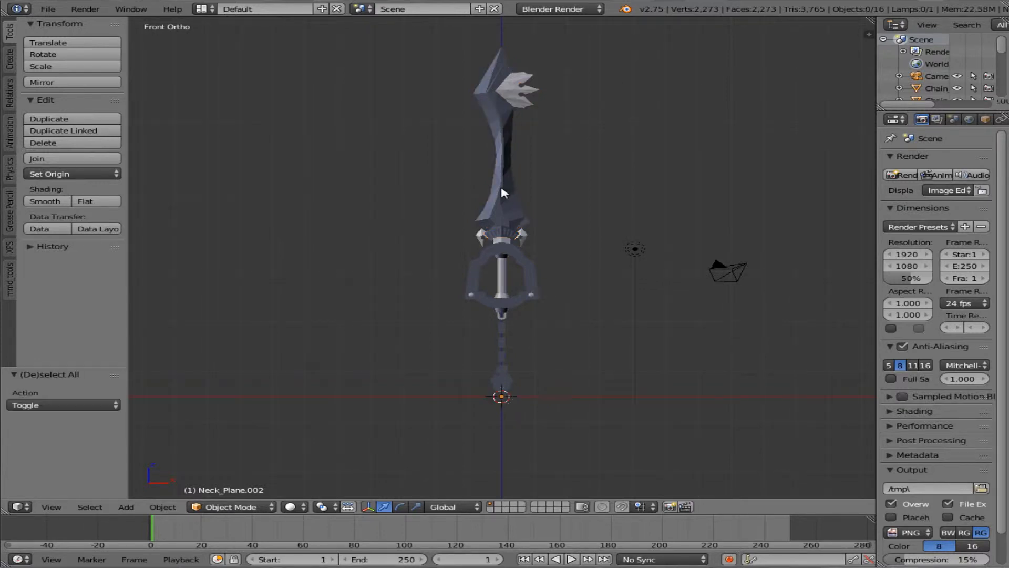
pyautogui.press('a')
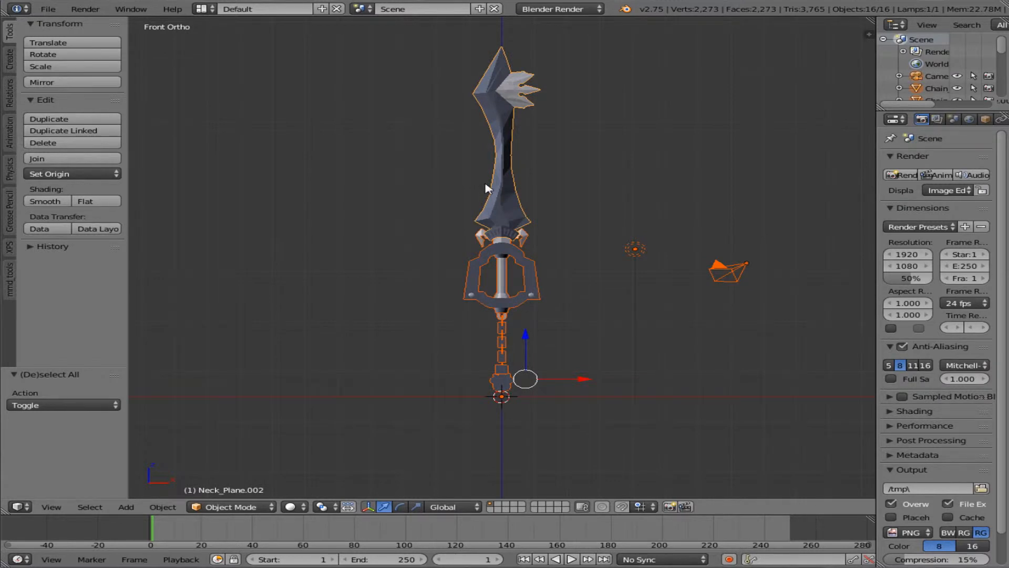
pyautogui.hotkey('ctrl', 'j')
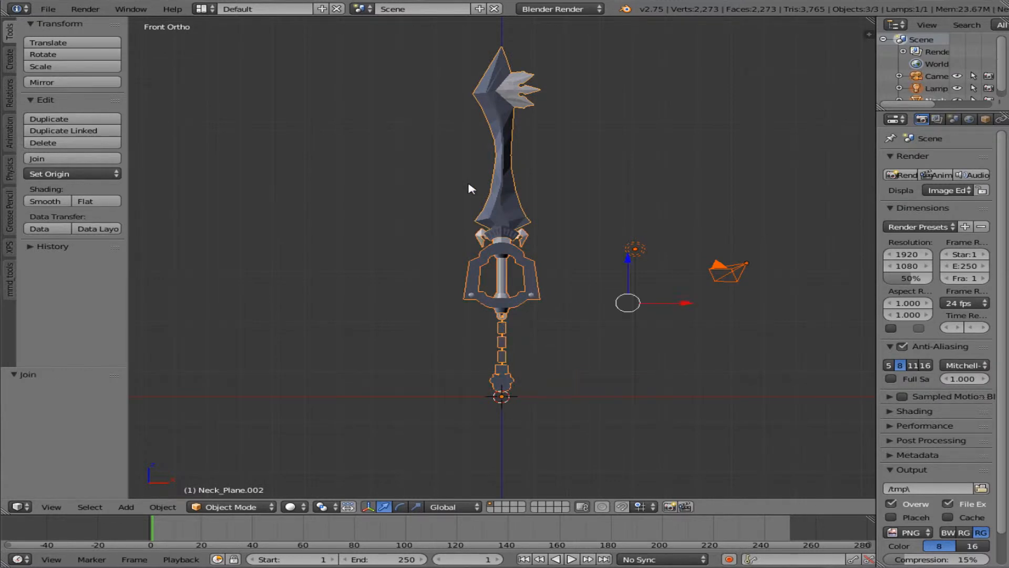
# Step: Select only the joined keyblade and export it as a Miku Miku Dance model, untitled.pmd, on the desktop
pyautogui.rightClick(507, 196)
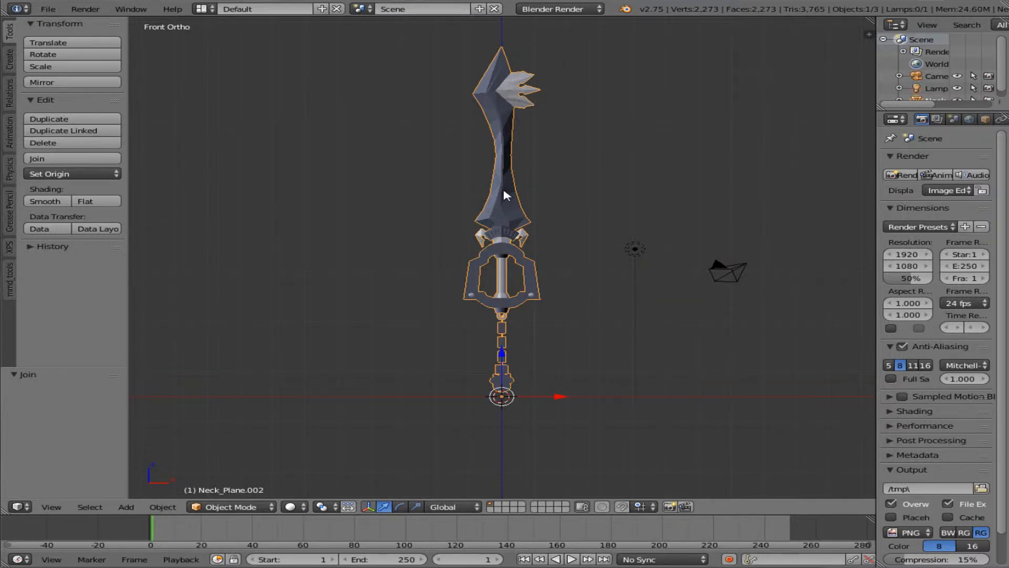
pyautogui.click(47, 10)
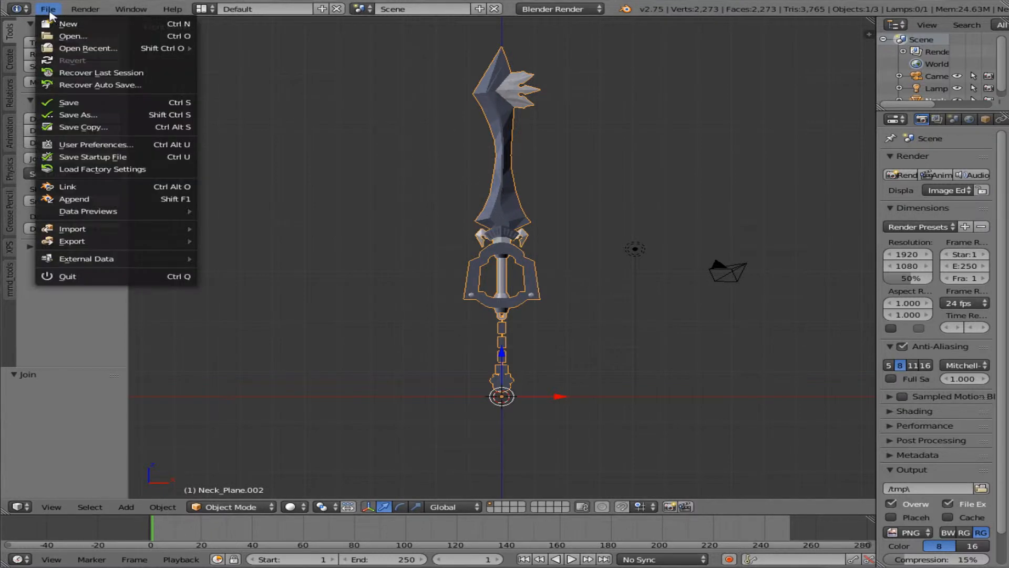
pyautogui.moveTo(128, 240)
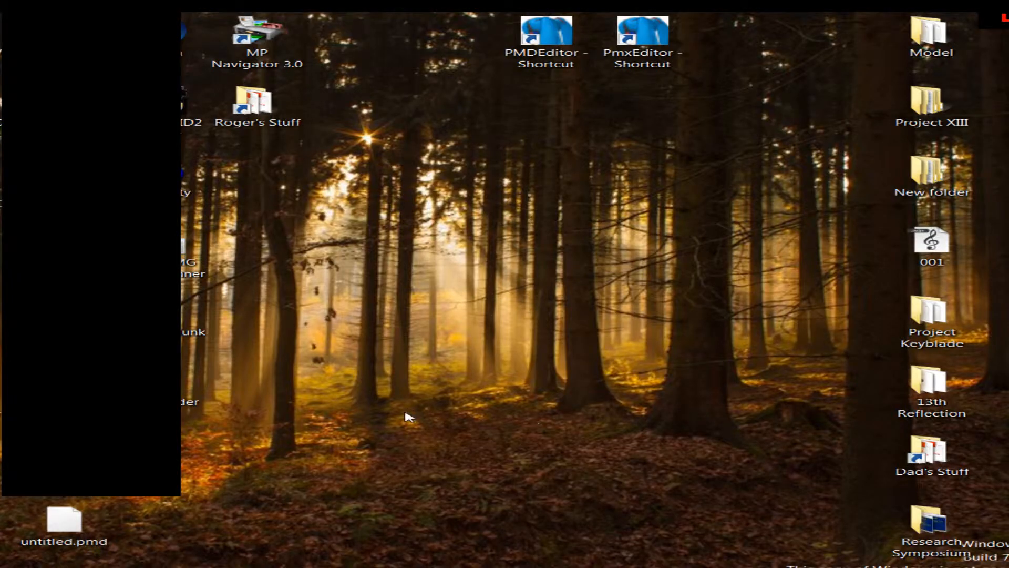
# Step: Move untitled.pmd to the free area below the PMDEditor shortcut on the desktop and rename it Neo Kingdom Key.pmd
pyautogui.moveTo(99, 518); pyautogui.dragTo(544, 208)
pyautogui.click(546, 194)
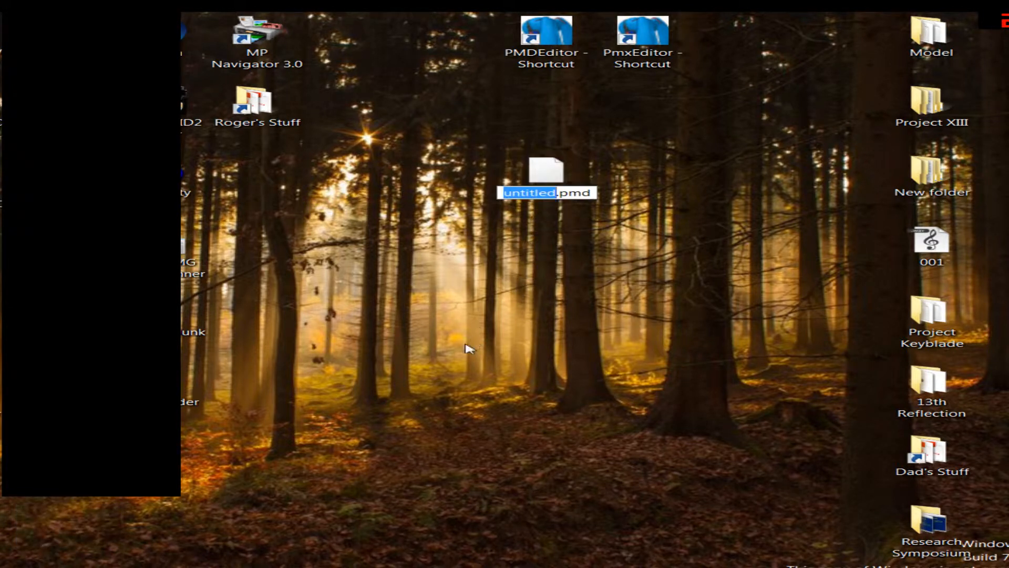
pyautogui.write('Neo Kingom')
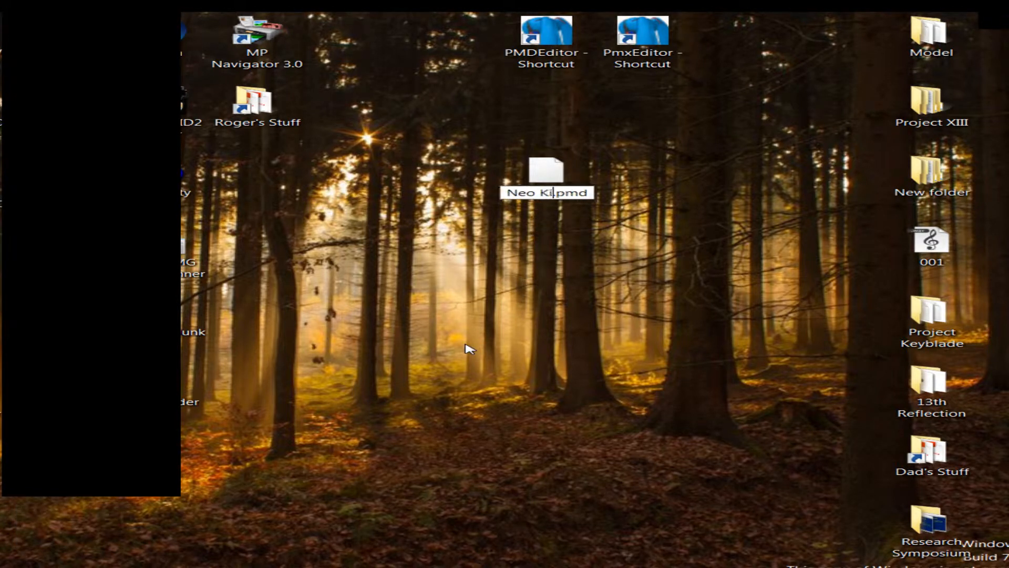
pyautogui.press('Left')
pyautogui.press('Left')
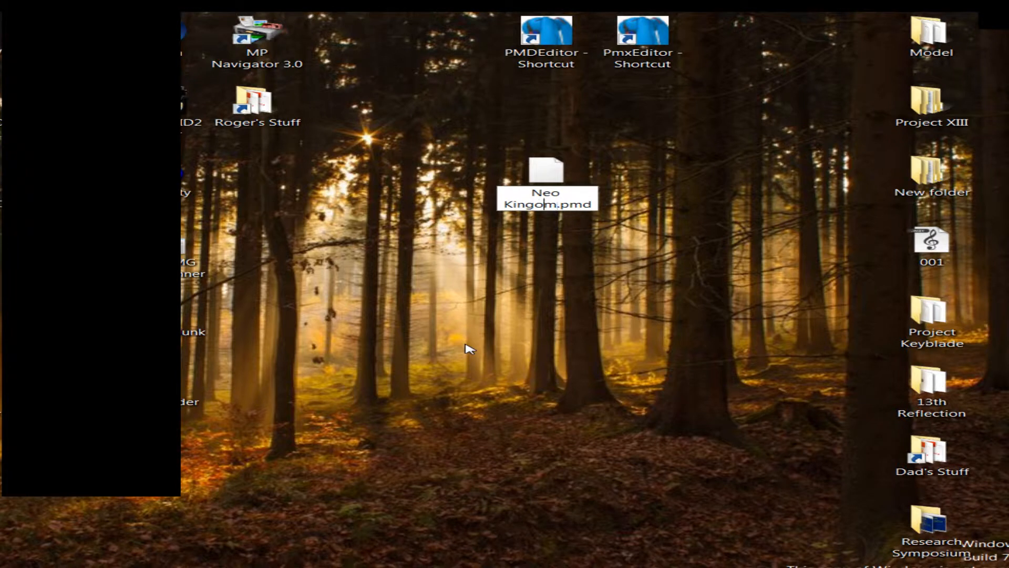
pyautogui.write('d')
pyautogui.press('Right')
pyautogui.press('Right')
pyautogui.write('Key')
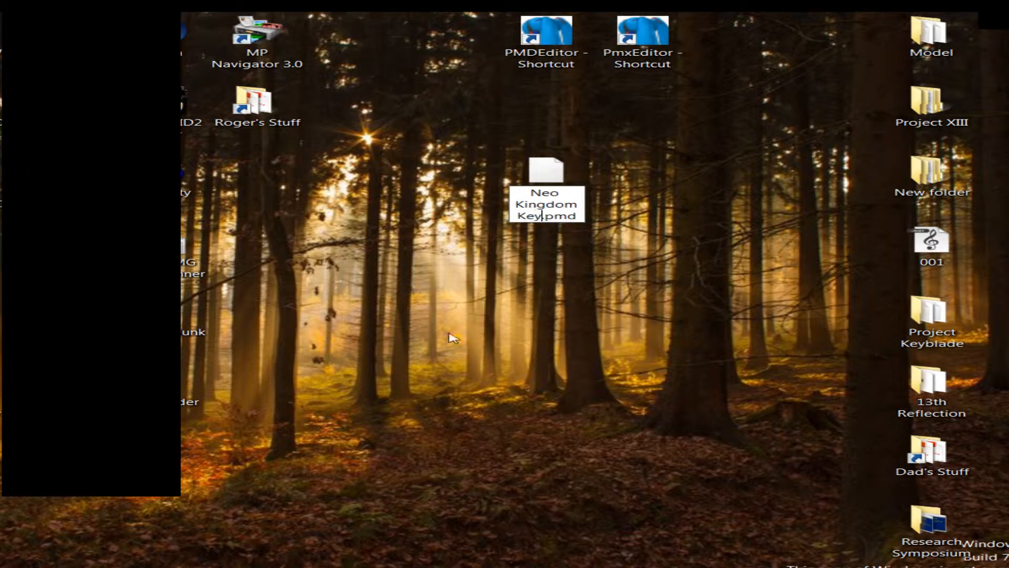
pyautogui.press('Return')
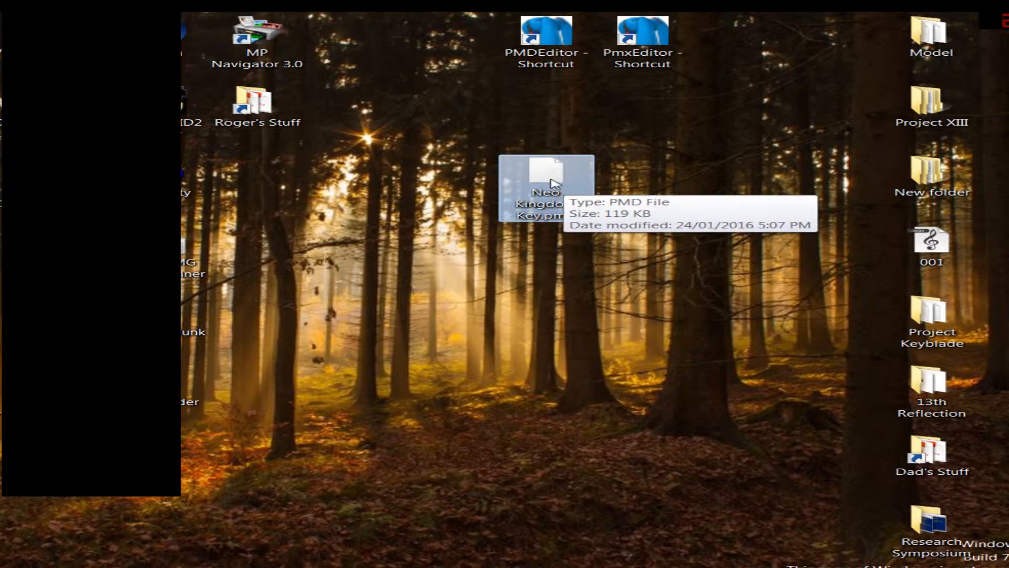
# Step: Move Neo Kingdom Key.pmd into the Project Keyblade folder and open that folder in a maximized window
pyautogui.moveTo(545, 180); pyautogui.dragTo(953, 322)
pyautogui.doubleClick(953, 323)
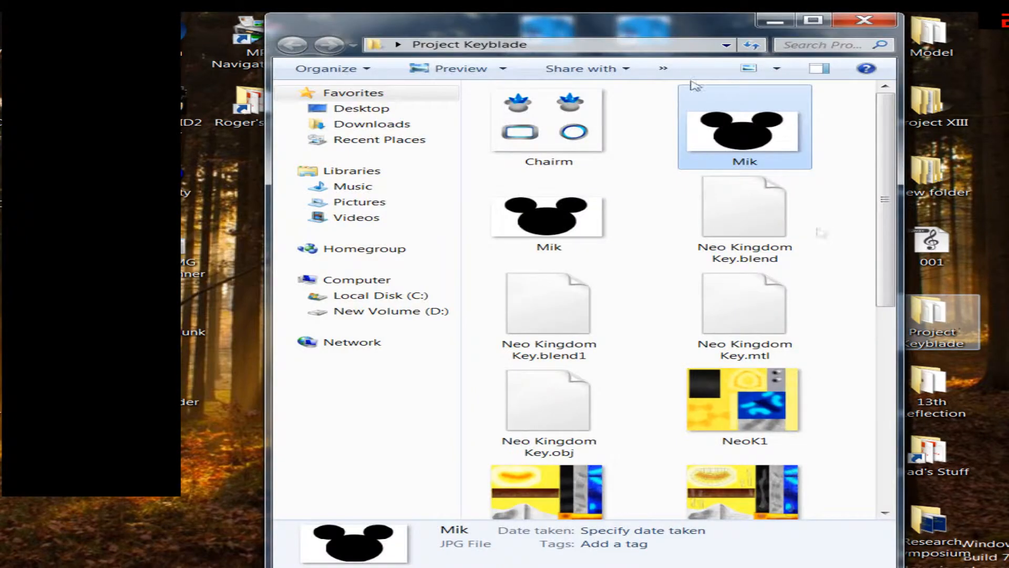
pyautogui.click(812, 20)
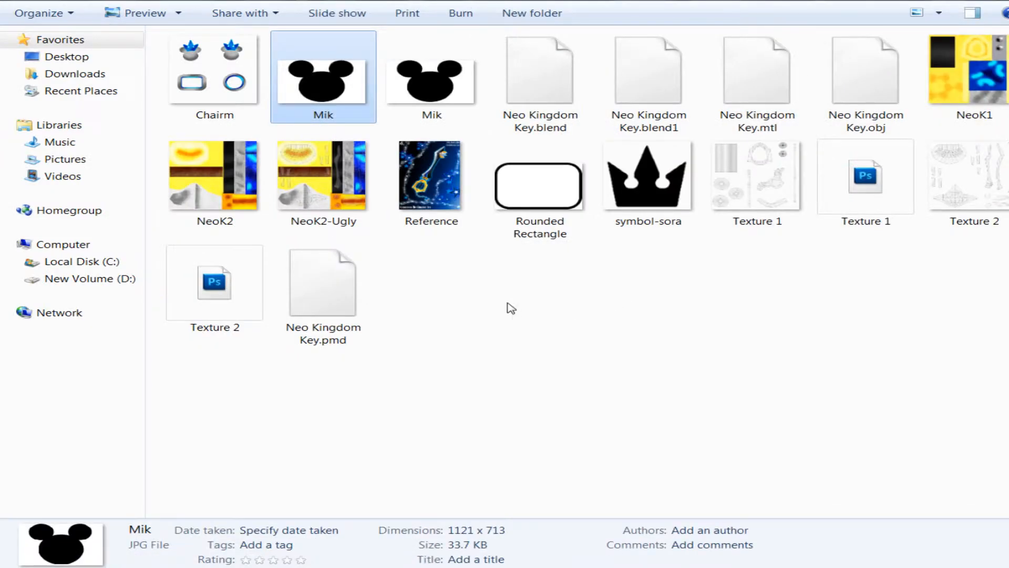
# Step: Create a new folder named Neo Kingdom Key inside the Project Keyblade folder
pyautogui.rightClick(511, 307)
pyautogui.moveTo(613, 491)
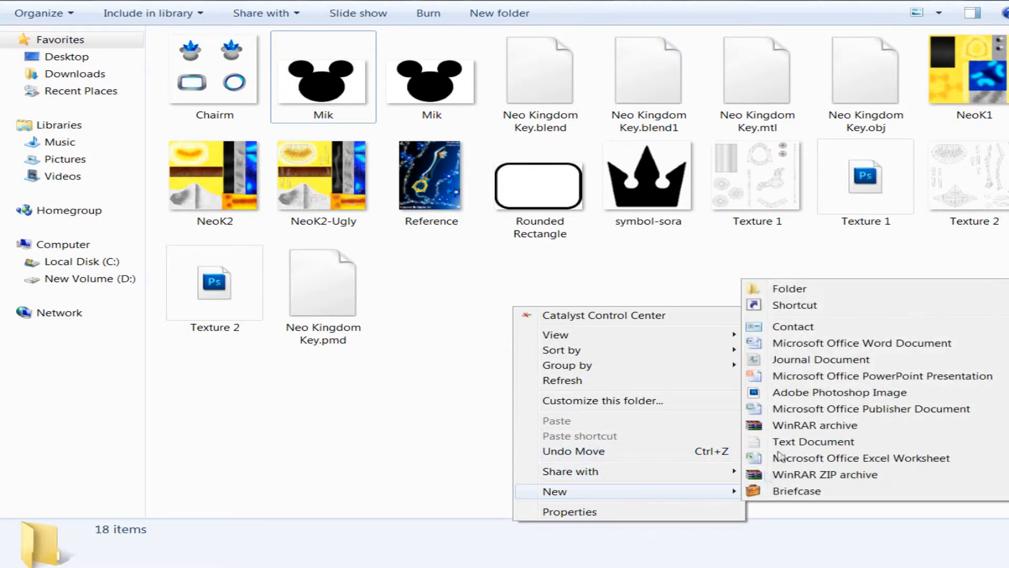
pyautogui.click(790, 289)
pyautogui.write('Neo Kingom')
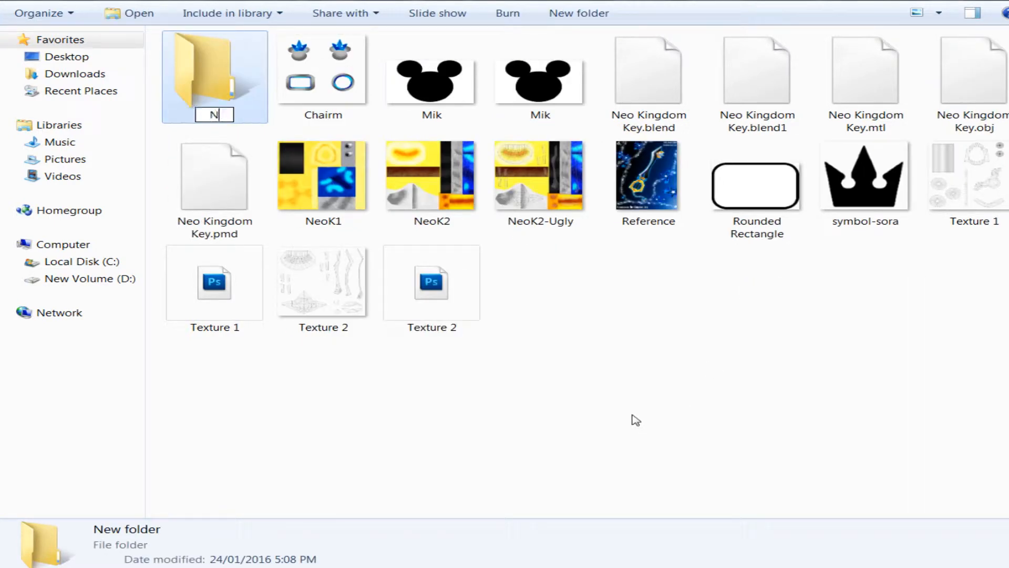
pyautogui.press('Left')
pyautogui.press('Left')
pyautogui.write('d')
pyautogui.press('End')
pyautogui.write('Key')
pyautogui.press('Return')
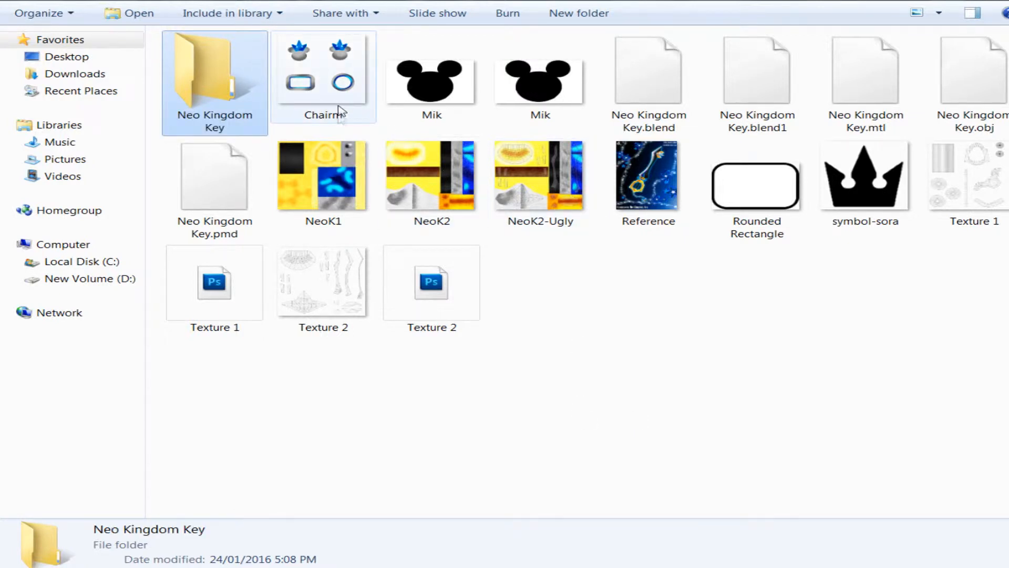
# Step: Move NeoK1, NeoK2, Chairm and Neo Kingdom Key.pmd into the Neo Kingdom Key folder and open that folder in a half-screen window
pyautogui.click(333, 196)
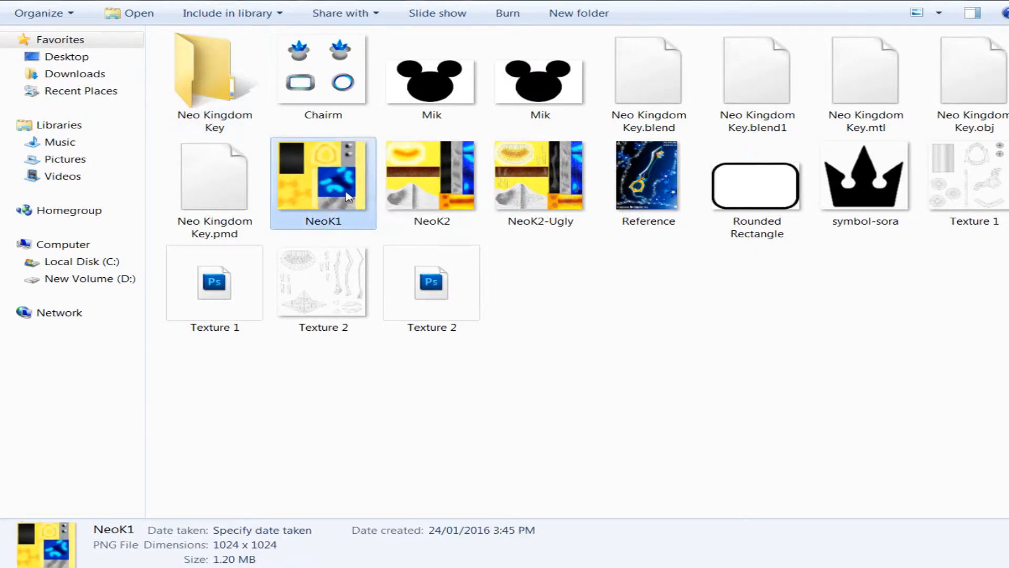
pyautogui.keyDown('ctrl'); pyautogui.click(392, 215); pyautogui.keyUp('ctrl')
pyautogui.keyDown('ctrl'); pyautogui.click(322, 99); pyautogui.keyUp('ctrl')
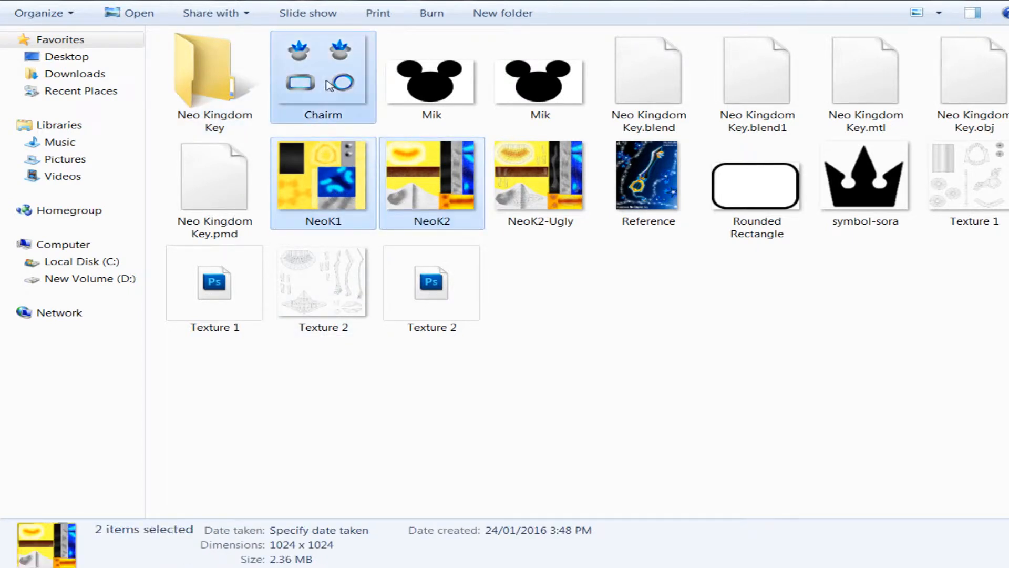
pyautogui.keyDown('ctrl'); pyautogui.click(223, 201); pyautogui.keyUp('ctrl')
pyautogui.moveTo(223, 202); pyautogui.dragTo(227, 126)
pyautogui.doubleClick(228, 126)
pyautogui.press('super+Left')
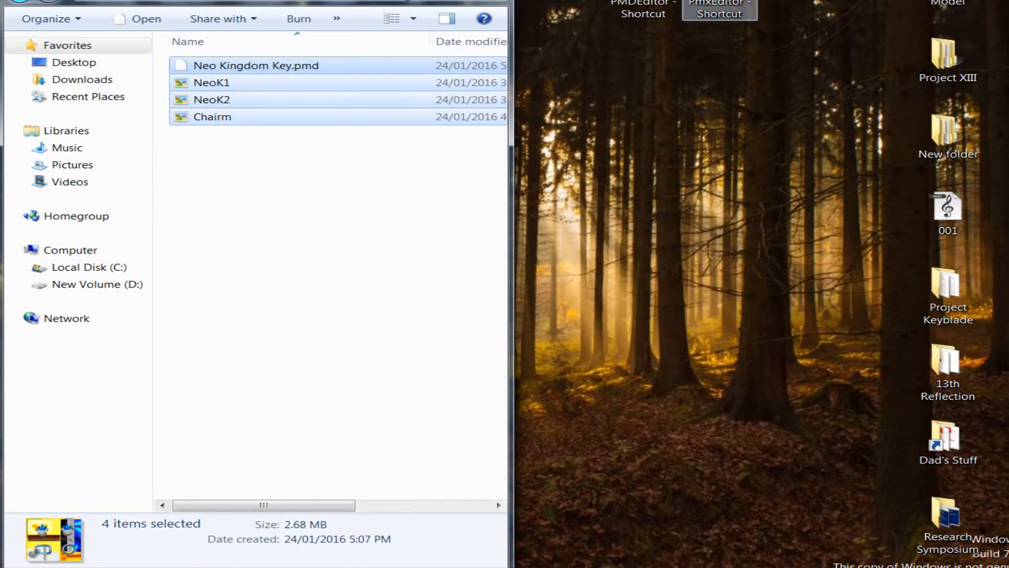
# Step: Launch PmxEditor and arrange its windows beside the opened Neo Kingdom Key folder
pyautogui.doubleClick(719, 4)
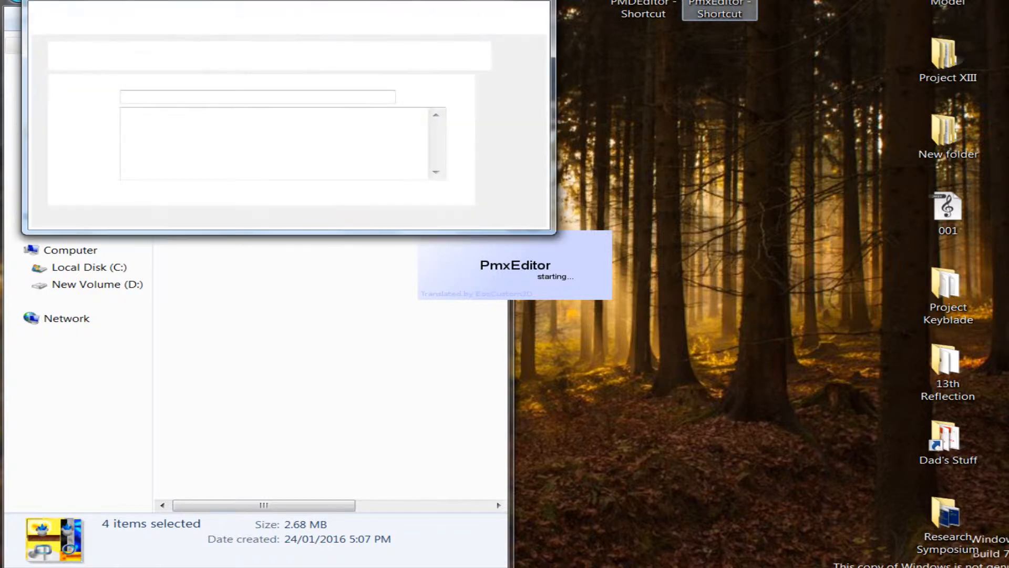
pyautogui.moveTo(406, 14); pyautogui.dragTo(730, 93)
pyautogui.moveTo(412, 158); pyautogui.dragTo(669, 109)
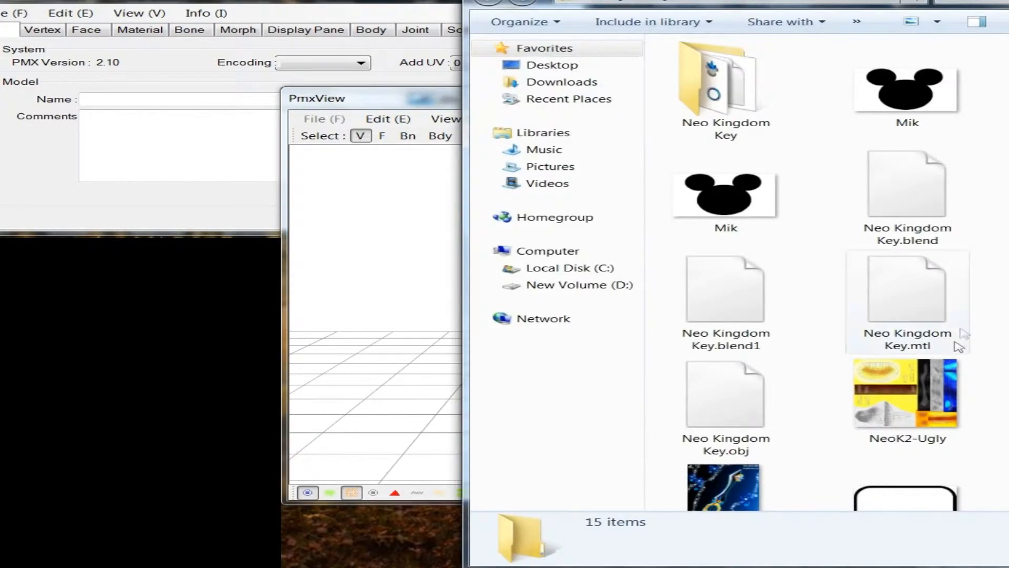
pyautogui.doubleClick(765, 105)
pyautogui.moveTo(669, 0); pyautogui.dragTo(1, 287)
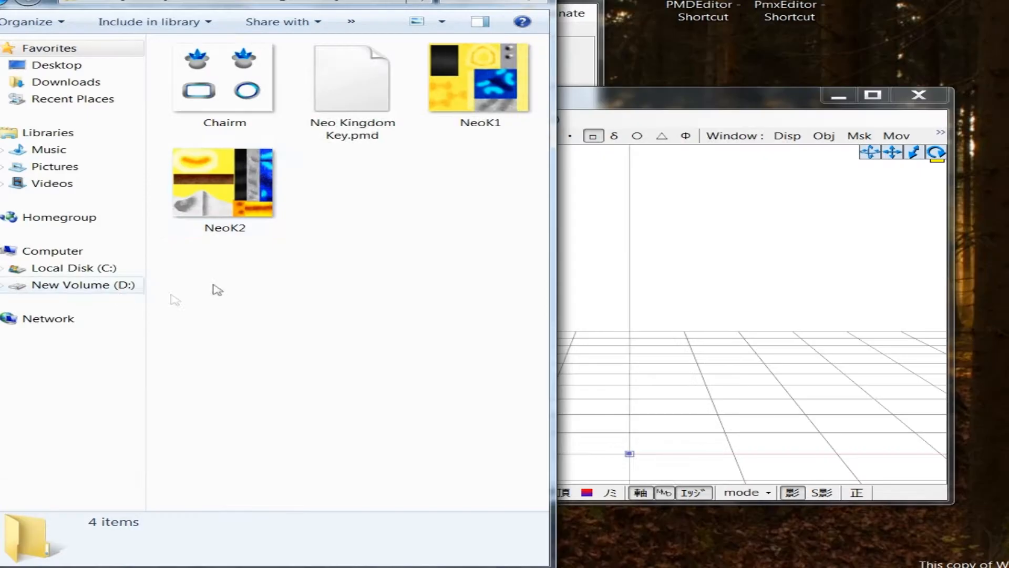
# Step: Import Neo Kingdom Key.pmd from the folder into PmxEditor as a new model at custom scale 1
pyautogui.moveTo(326, 101); pyautogui.dragTo(687, 279)
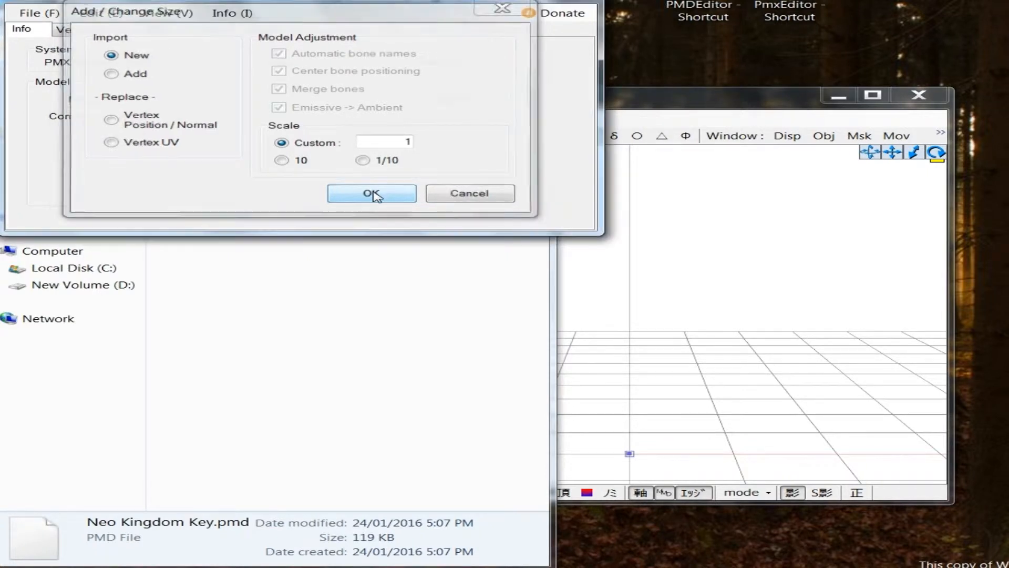
pyautogui.click(374, 195)
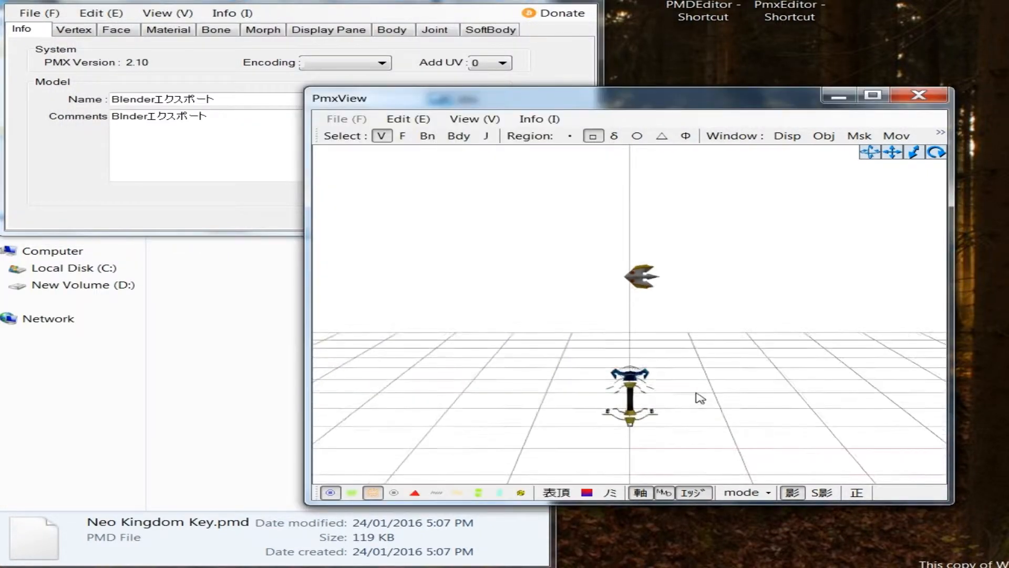
pyautogui.moveTo(703, 379); pyautogui.dragTo(694, 392, button='middle')
pyautogui.moveTo(695, 391)
pyautogui.mouseDown(button='right')
pyautogui.moveTo(592, 387)
pyautogui.moveTo(720, 378)
pyautogui.moveTo(695, 383)
pyautogui.mouseUp(button='right')
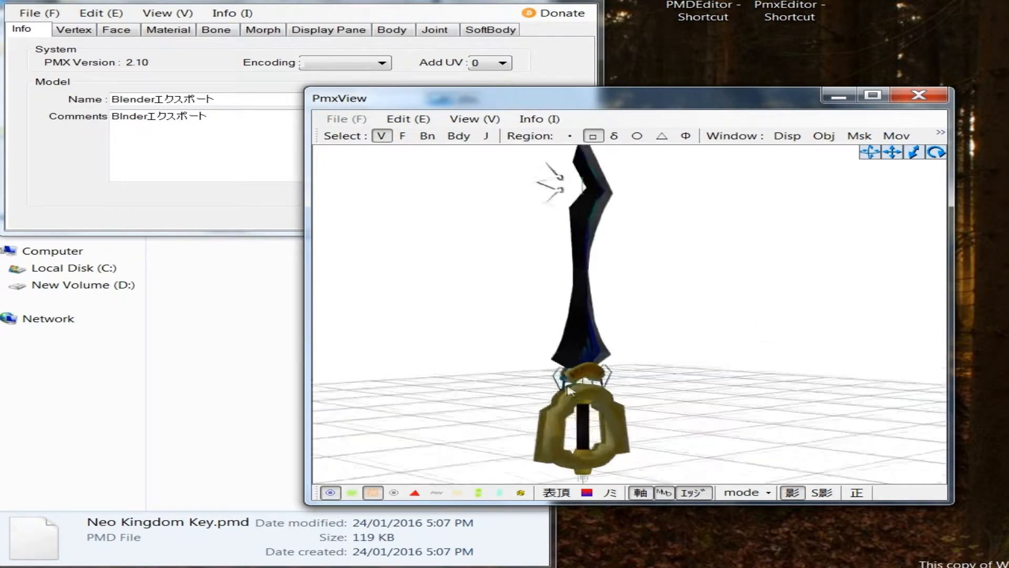
pyautogui.scroll(-1, 695, 383)
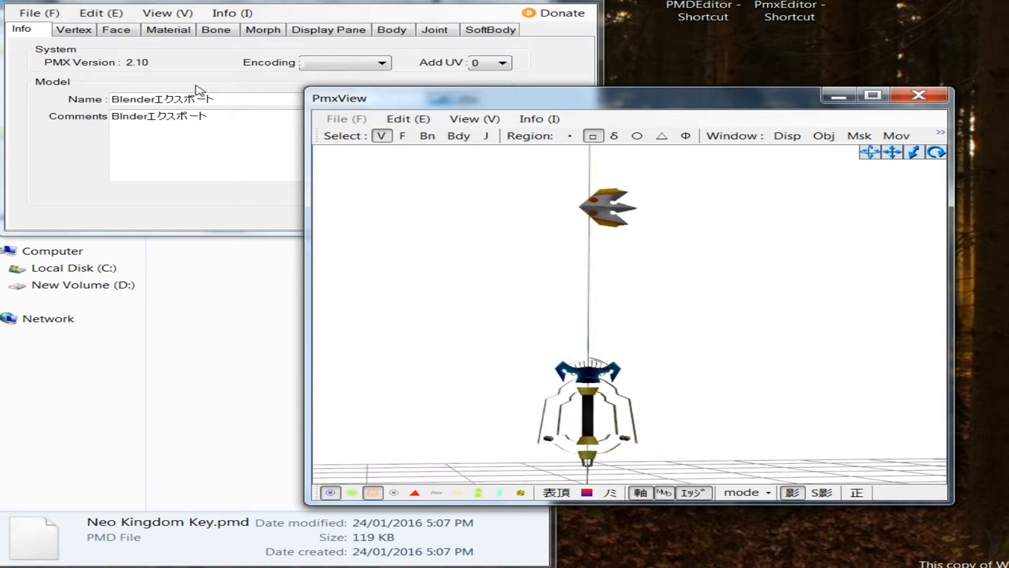
# Step: Select all six materials, enable 2-Side drawing and disable Shad and Self Map for them
pyautogui.click(167, 32)
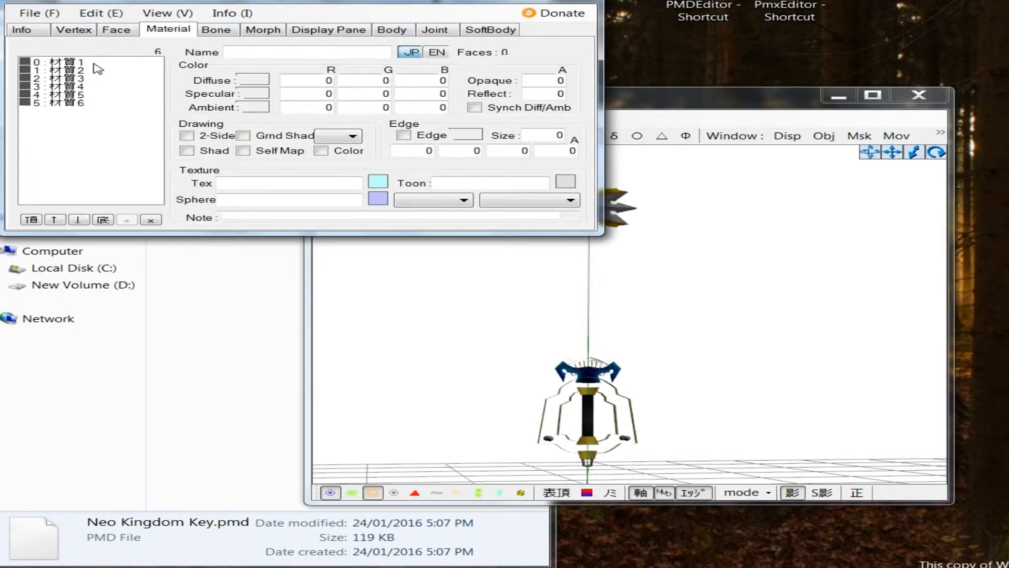
pyautogui.click(94, 63)
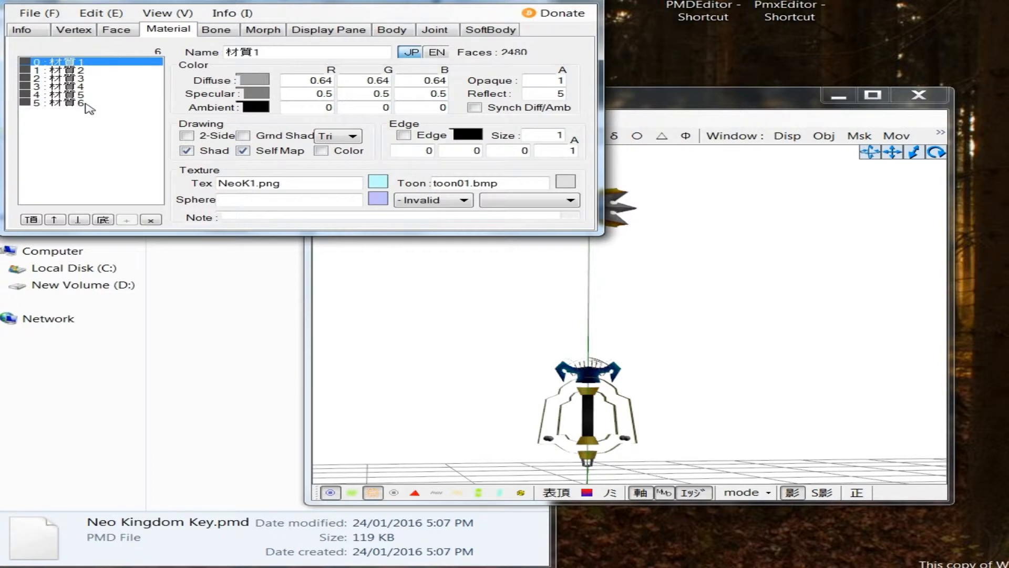
pyautogui.keyDown('shift'); pyautogui.click(89, 105); pyautogui.keyUp('shift')
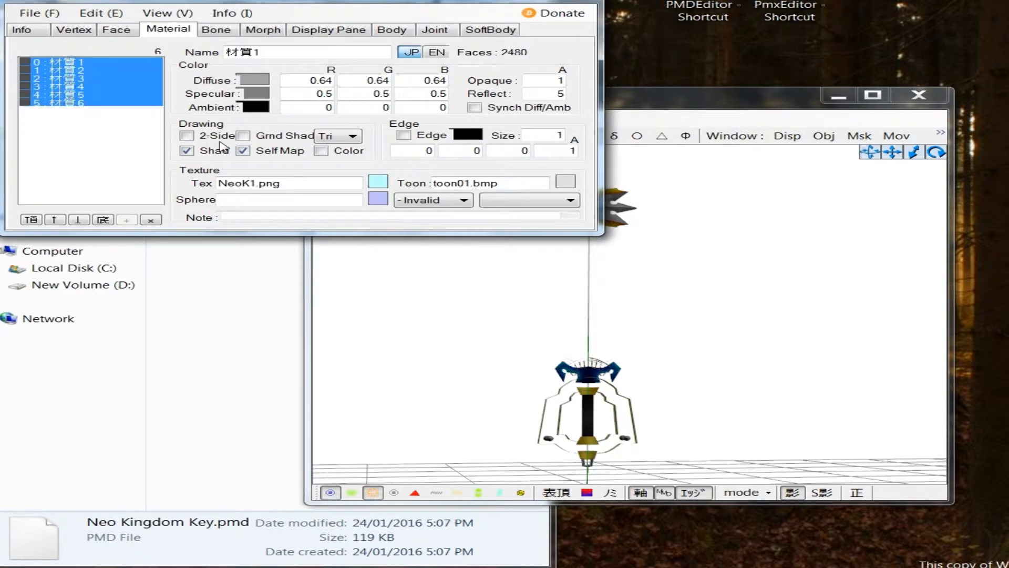
pyautogui.click(187, 136)
pyautogui.click(186, 150)
pyautogui.click(243, 150)
# Step: Assign toon07.bmp as the toon texture of the selected materials
pyautogui.click(569, 202)
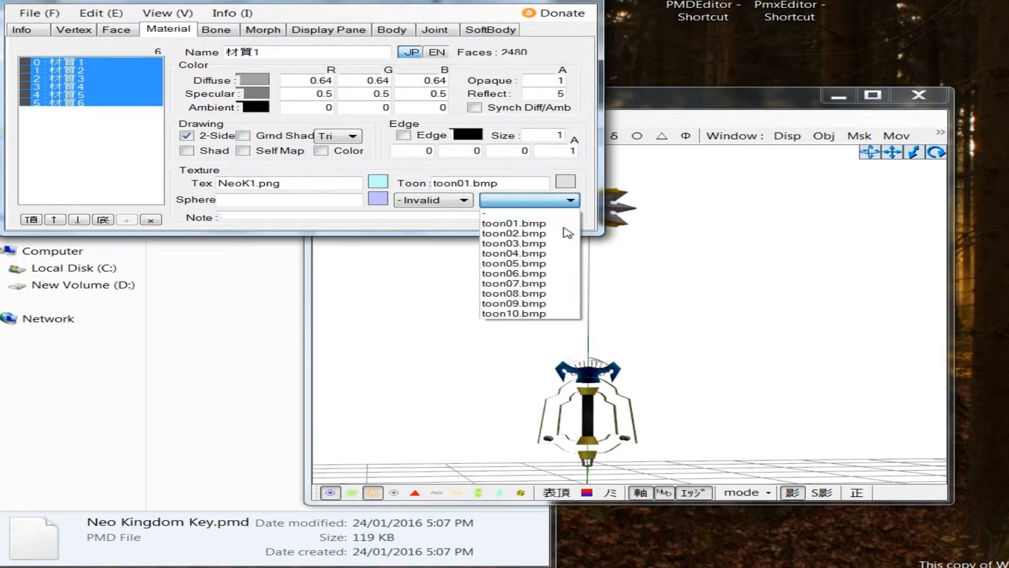
pyautogui.click(558, 284)
pyautogui.click(488, 181)
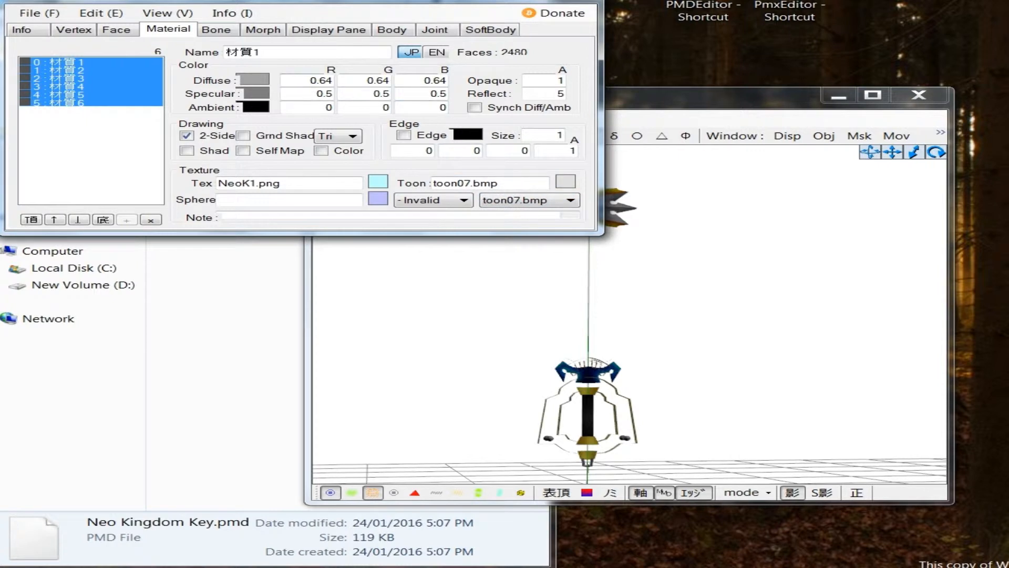
# Step: Set the diffuse color of the selected materials to R 1, G 1, B 1
pyautogui.doubleClick(321, 81)
pyautogui.write('1')
pyautogui.press('Tab')
pyautogui.write('1')
pyautogui.press('Tab')
# Step: Set the ambient color of the selected materials to R 1, G 1, B 1 and check the keyblade in the model view
pyautogui.write('1')
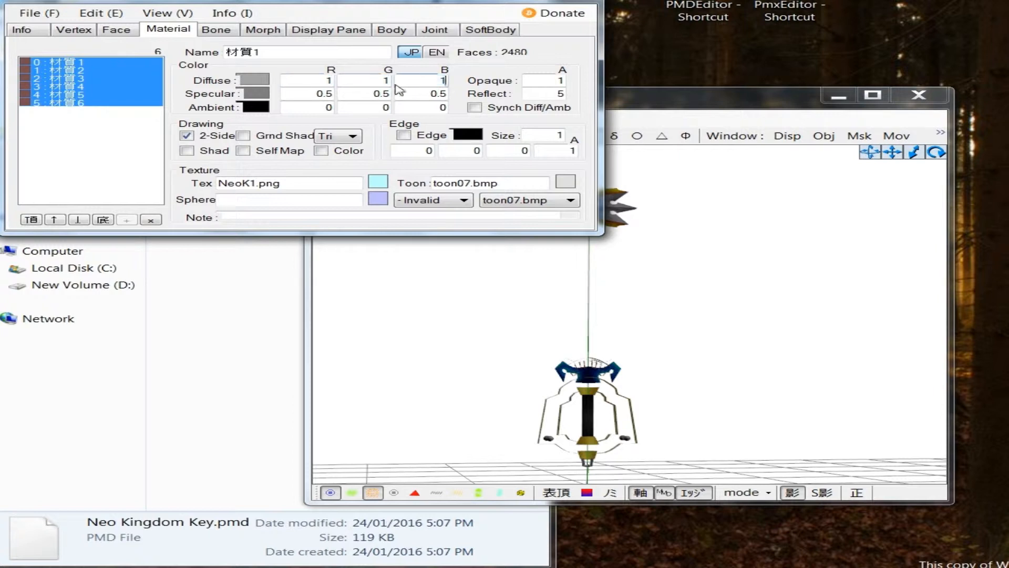
# Step: Set the specular color of the selected materials to R 0, G 0, B 0
pyautogui.press('Tab')
pyautogui.write('0')
pyautogui.press('Tab')
pyautogui.write('0')
pyautogui.press('Tab')
pyautogui.write('0')
pyautogui.press('Tab')
pyautogui.write('1')
pyautogui.press('Tab')
pyautogui.write('1')
pyautogui.press('Tab')
pyautogui.write('1')
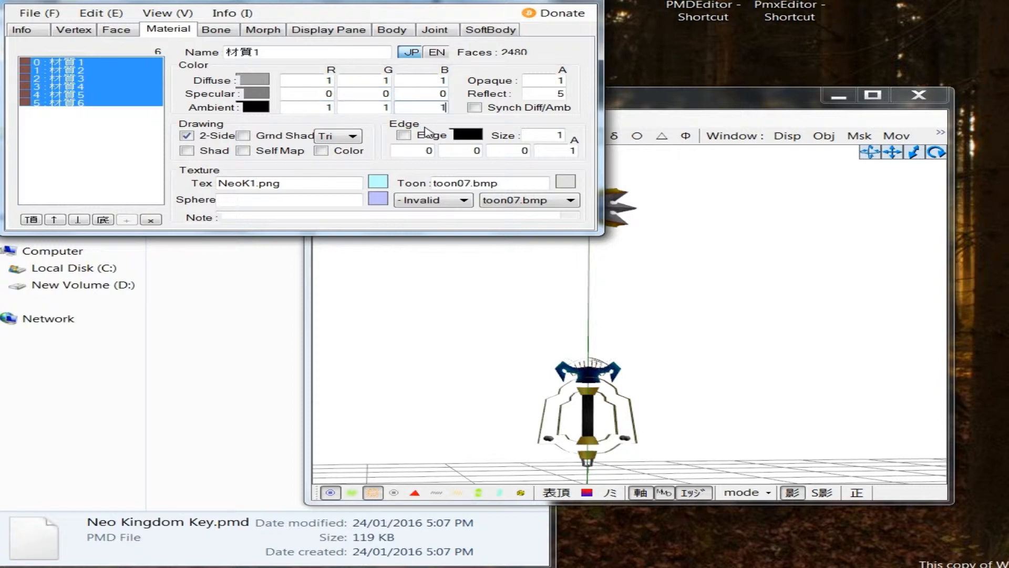
pyautogui.click(722, 349)
pyautogui.moveTo(711, 341); pyautogui.dragTo(709, 323, button='middle')
pyautogui.moveTo(710, 322); pyautogui.dragTo(633, 304, button='right')
pyautogui.moveTo(641, 342); pyautogui.dragTo(575, 355, button='right')
pyautogui.click(39, 20)
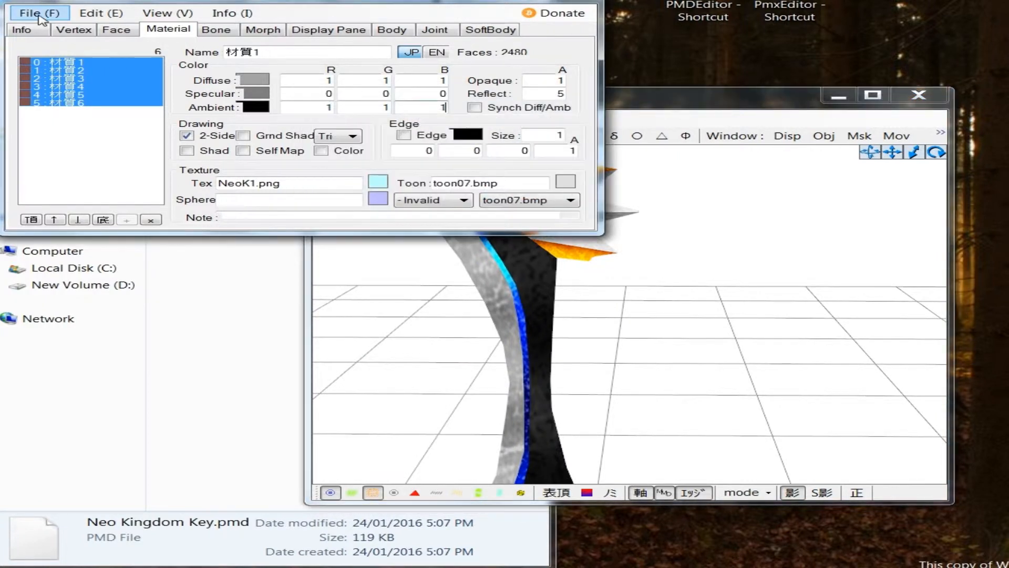
pyautogui.click(39, 16)
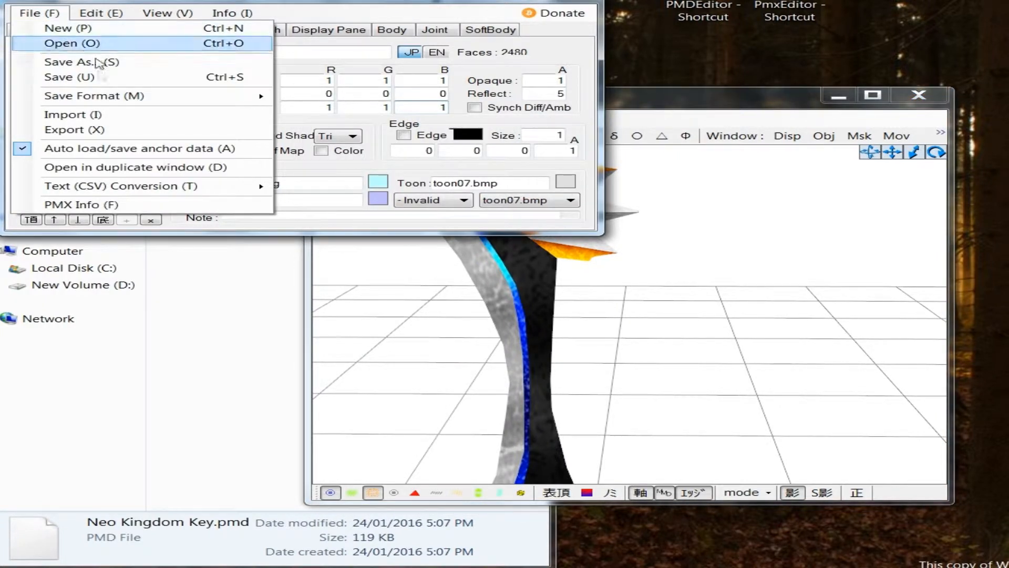
pyautogui.click(129, 63)
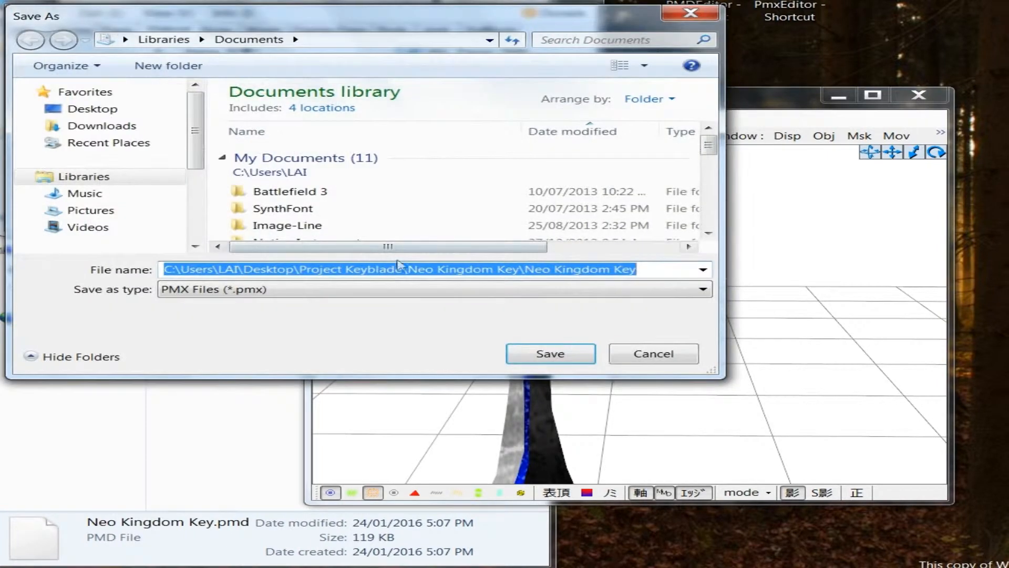
pyautogui.click(315, 293)
pyautogui.click(307, 303)
pyautogui.click(653, 360)
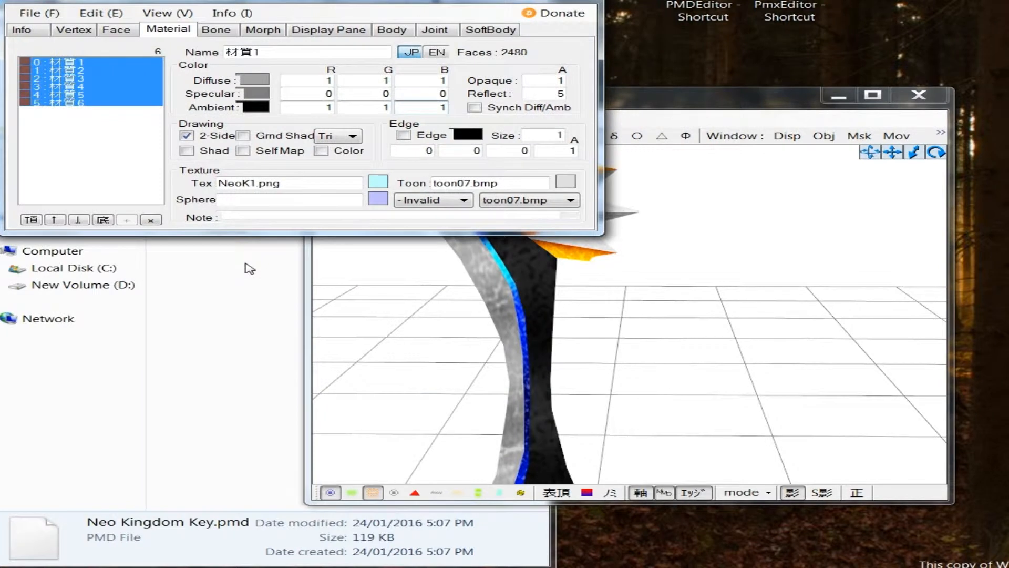
# Step: Export the model as Neo Kingdom Key.pmd at custom scale 1, replacing the existing file in the Neo Kingdom Key folder
pyautogui.click(30, 13)
pyautogui.click(121, 129)
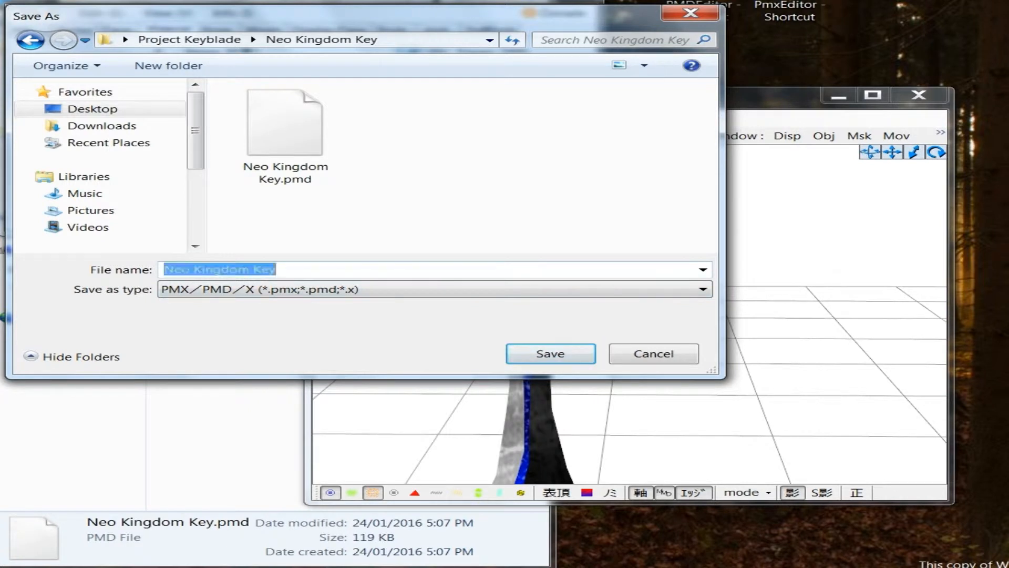
pyautogui.write('.pmd')
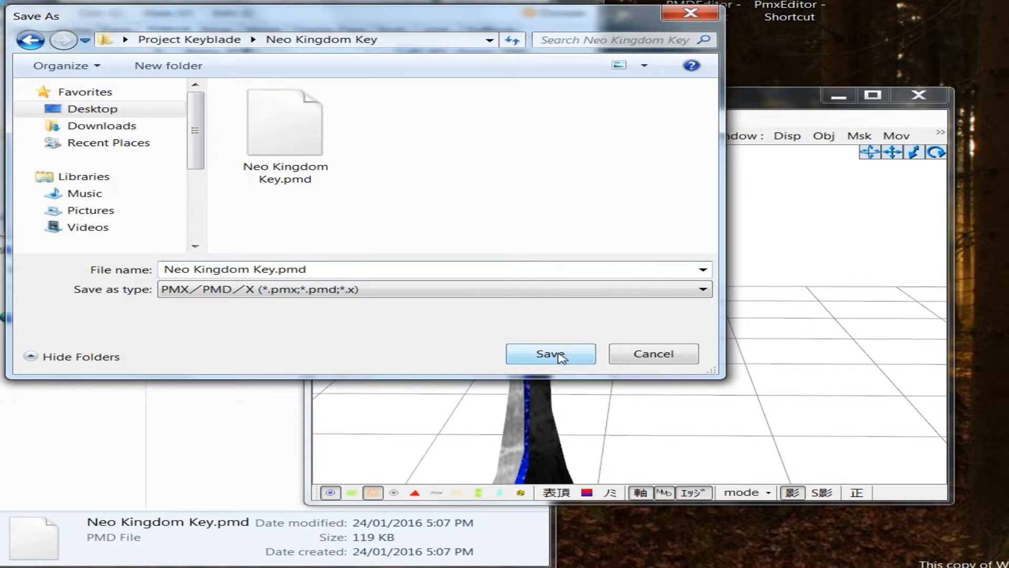
pyautogui.click(560, 357)
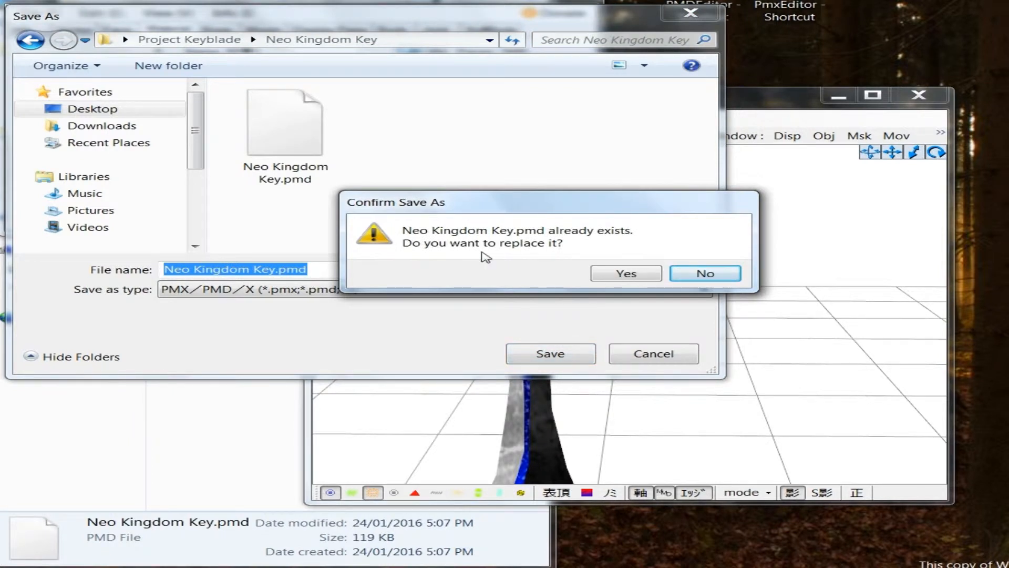
pyautogui.click(626, 274)
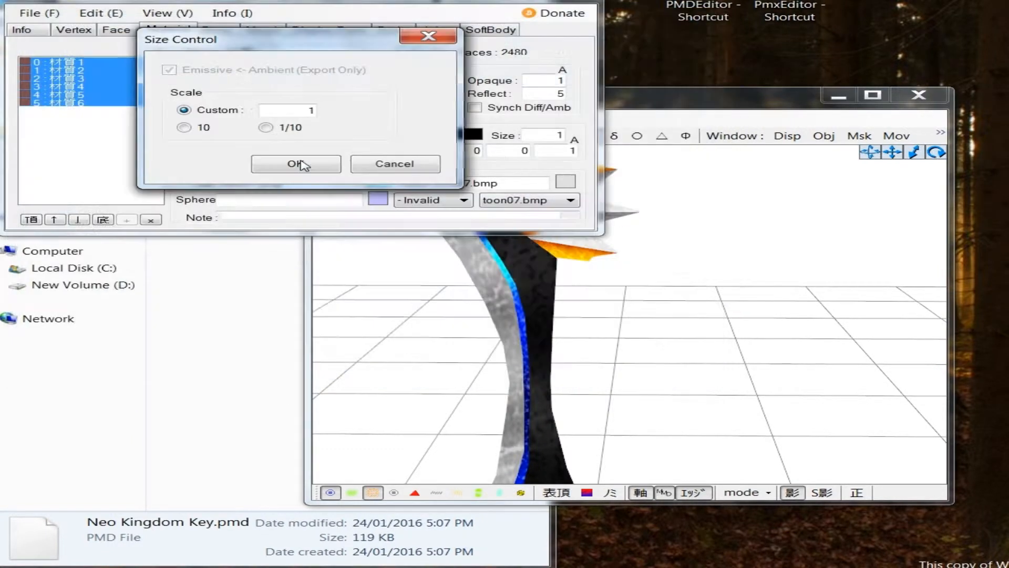
pyautogui.click(295, 164)
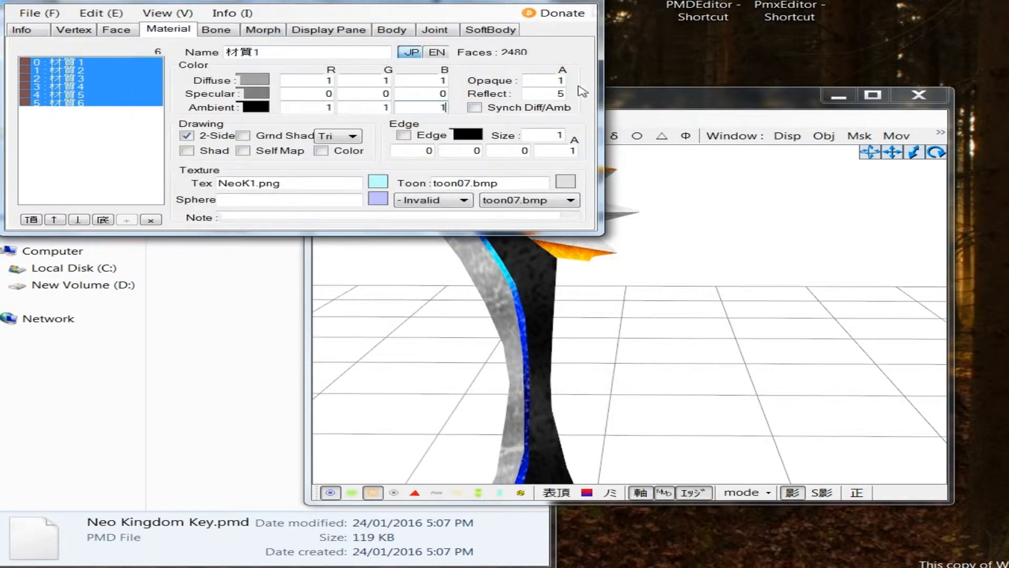
# Step: Quit PmxEditor despite unsaved edits, launch PMDEditor and place its view window beside the Neo Kingdom Key folder
pyautogui.click(582, 2)
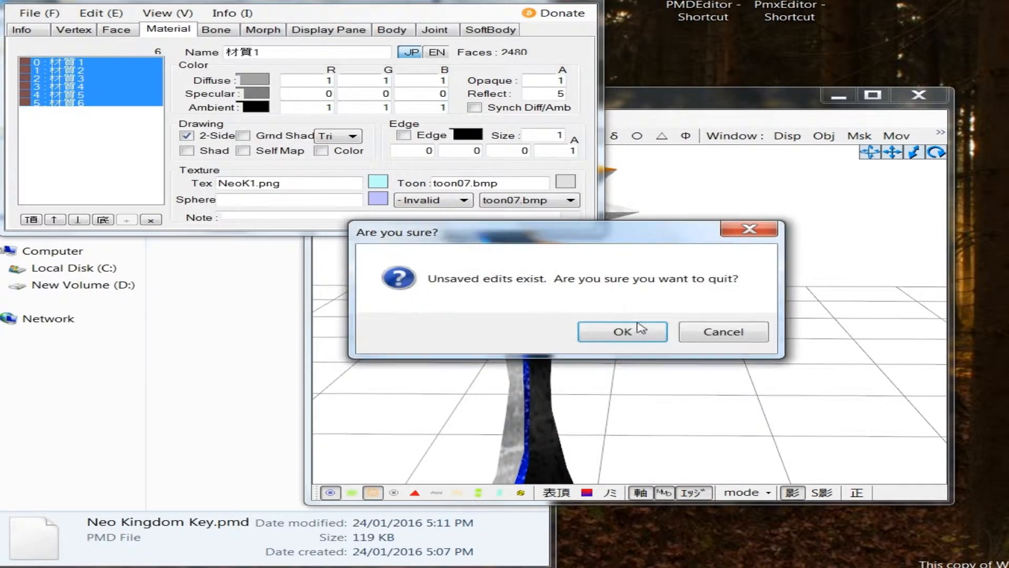
pyautogui.click(623, 335)
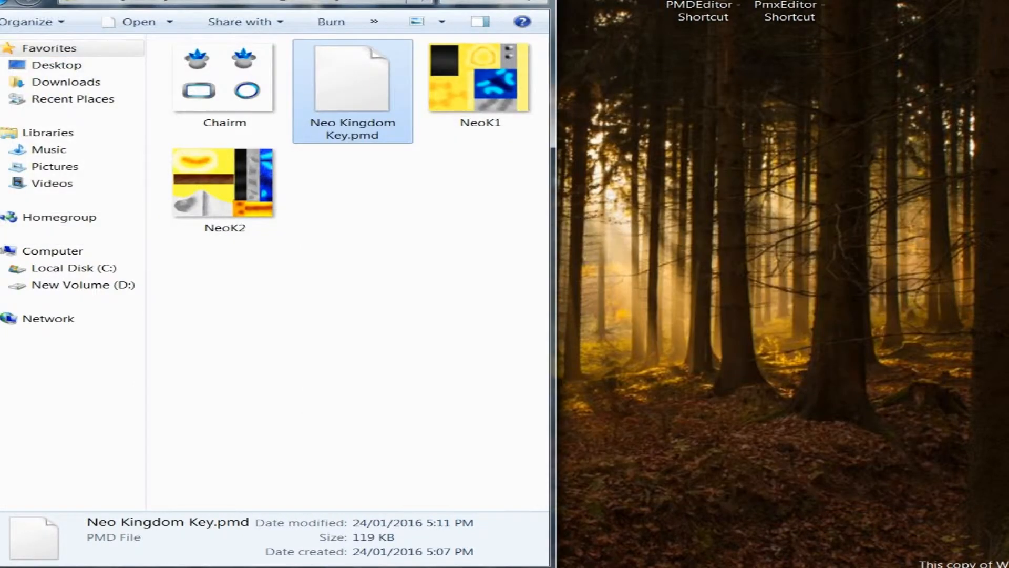
pyautogui.click(703, 11)
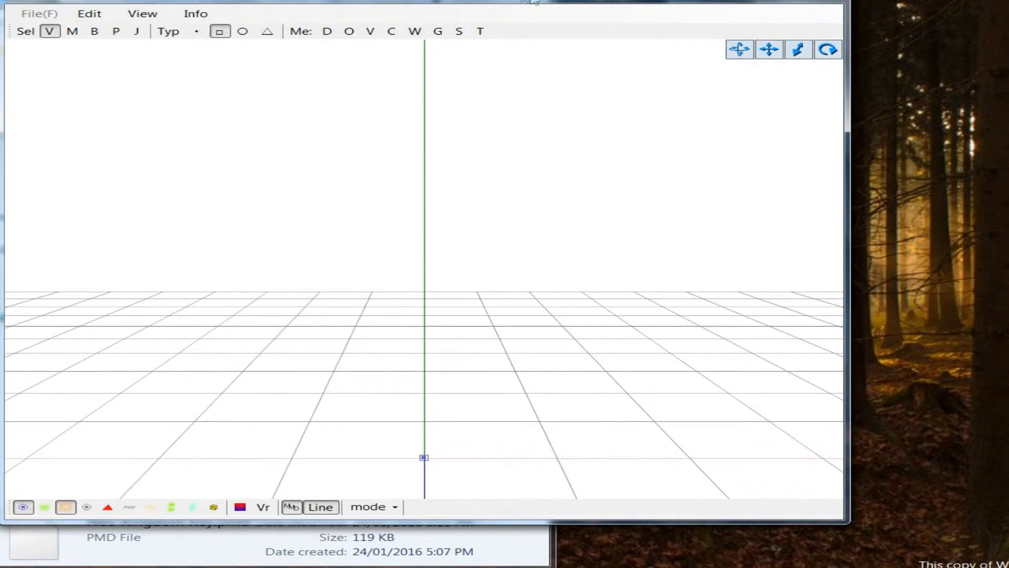
pyautogui.moveTo(310, 2)
pyautogui.mouseDown()
pyautogui.moveTo(697, 37)
pyautogui.moveTo(899, 6)
pyautogui.moveTo(313, 12)
pyautogui.mouseUp()
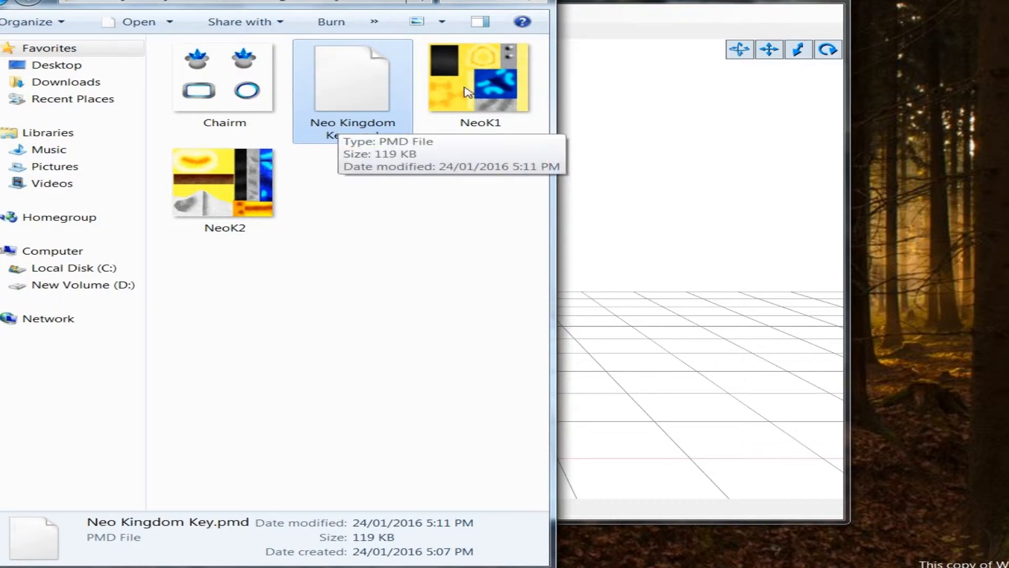
pyautogui.moveTo(584, 1); pyautogui.dragTo(853, 21)
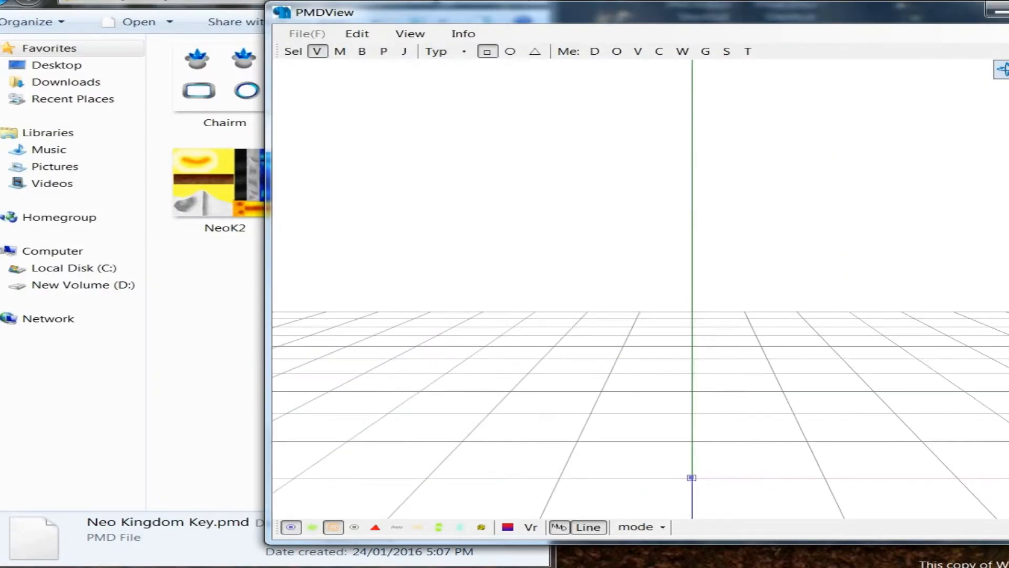
# Step: Import Neo Kingdom Key.pmd from the folder into PMDEditor as a new model and check the textured keyblade in the view
pyautogui.click(353, 1)
pyautogui.moveTo(394, 114); pyautogui.dragTo(766, 282)
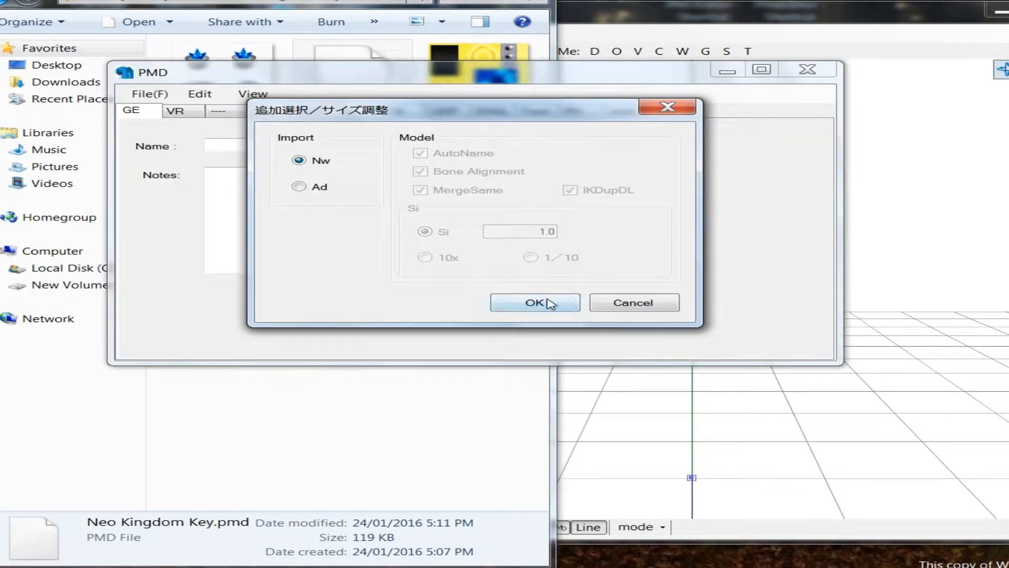
pyautogui.click(550, 304)
pyautogui.click(775, 362)
pyautogui.moveTo(761, 349); pyautogui.dragTo(745, 329, button='middle')
pyautogui.scroll(2, 744, 331)
pyautogui.scroll(-1, 743, 332)
pyautogui.moveTo(718, 337); pyautogui.dragTo(642, 320, button='right')
pyautogui.moveTo(639, 316)
pyautogui.mouseDown(button='middle')
pyautogui.moveTo(649, 308)
pyautogui.moveTo(642, 318)
pyautogui.mouseUp(button='middle')
# Step: Replace the model's name with Neo Kingdom Key and select the whole new name
pyautogui.click(235, 195)
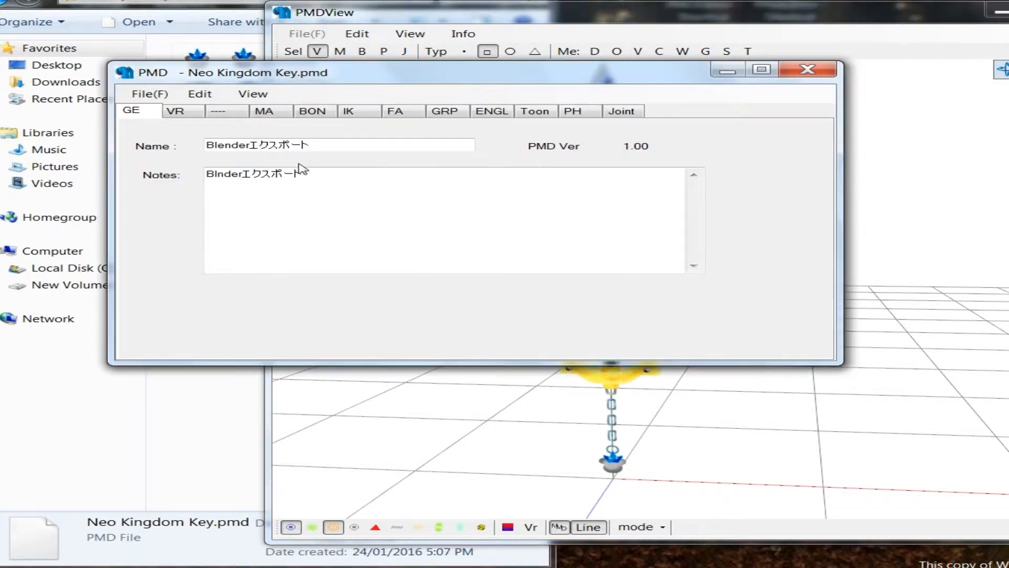
pyautogui.moveTo(314, 145); pyautogui.dragTo(135, 165)
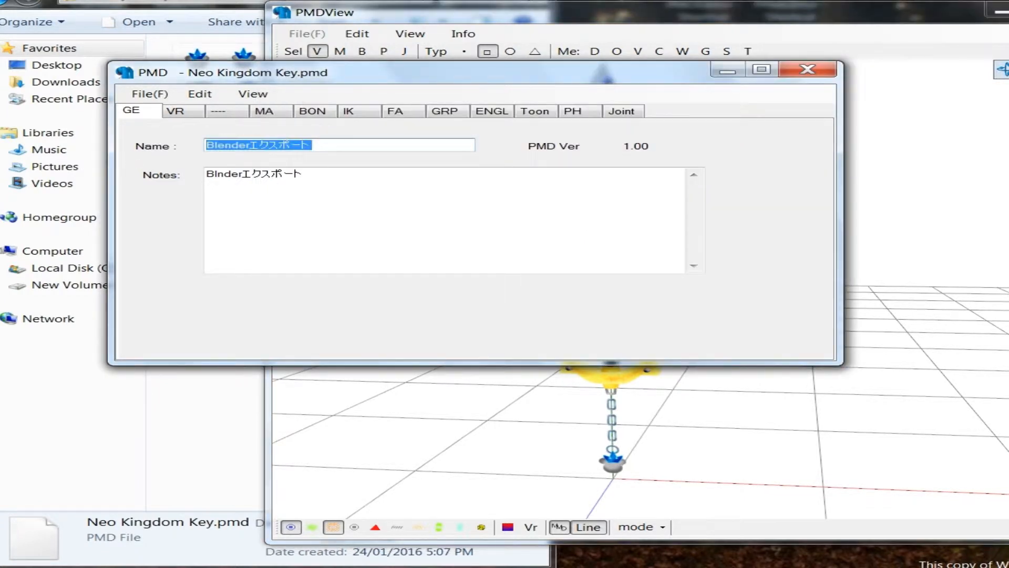
pyautogui.write('Neo Kingdom Key')
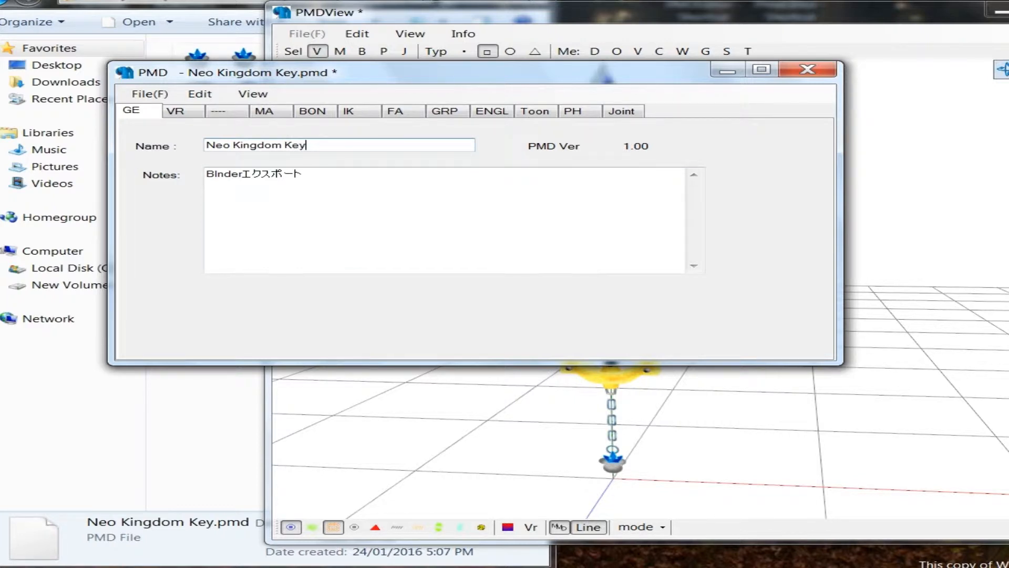
pyautogui.hotkey('shift', 'Home')
pyautogui.hotkey('ctrl', 'c')
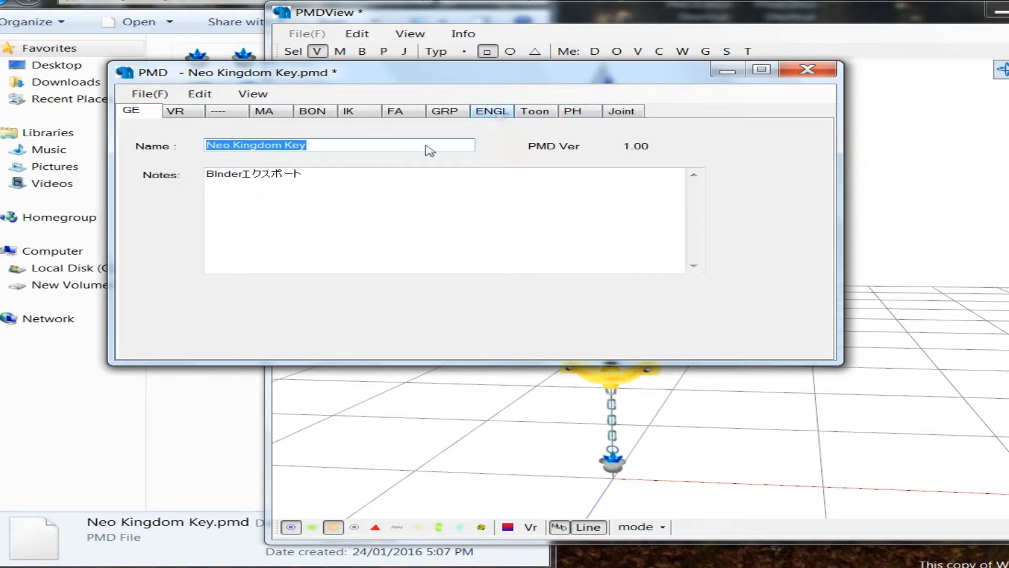
# Step: Set the English model name to Neo Kingdom Key
pyautogui.click(492, 111)
pyautogui.doubleClick(258, 168)
pyautogui.hotkey('ctrl', 'v')
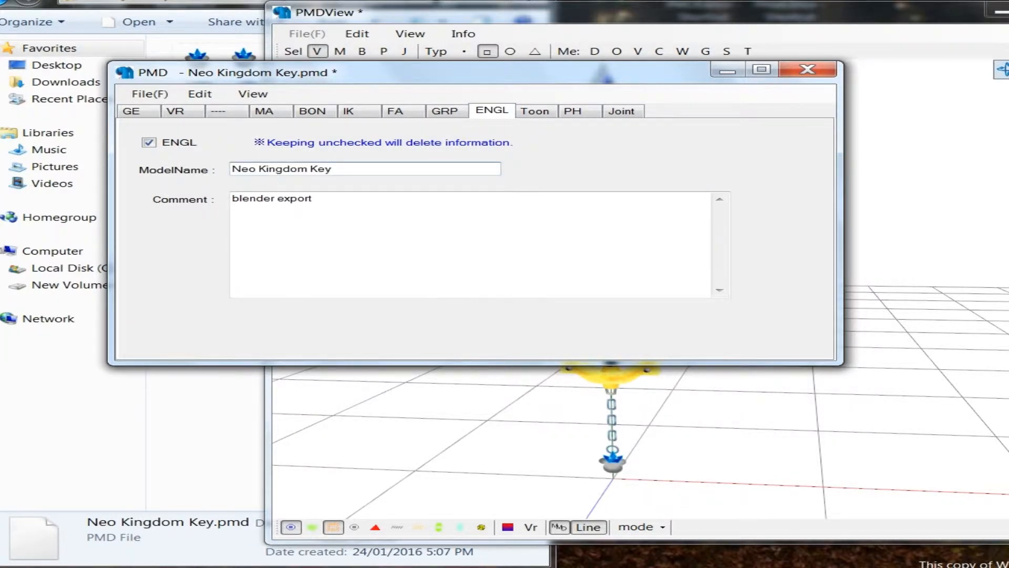
# Step: Set the model view to bone selection, then add a first bone to the empty bone list with type 1 : RoMov
pyautogui.click(446, 396)
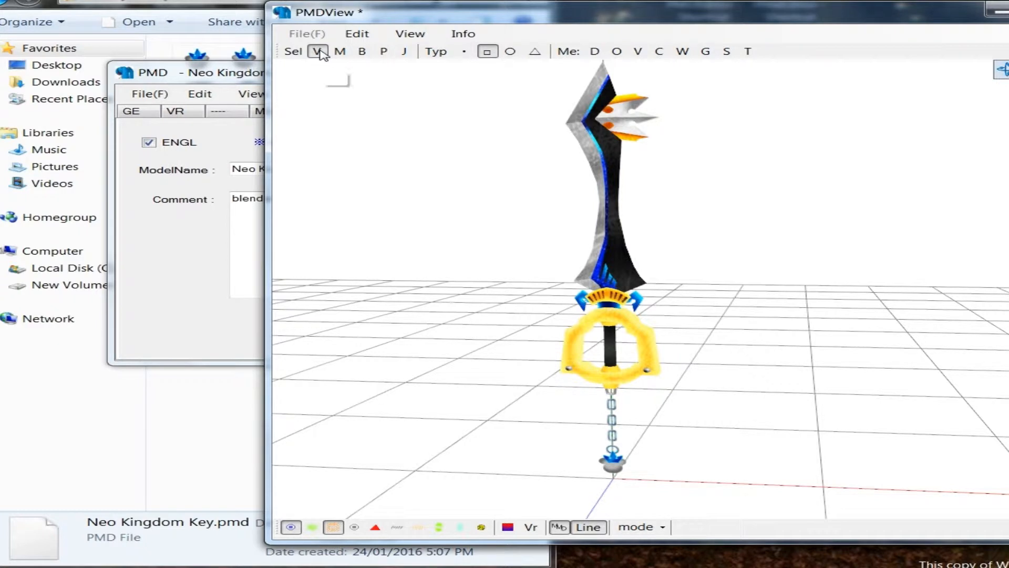
pyautogui.click(362, 51)
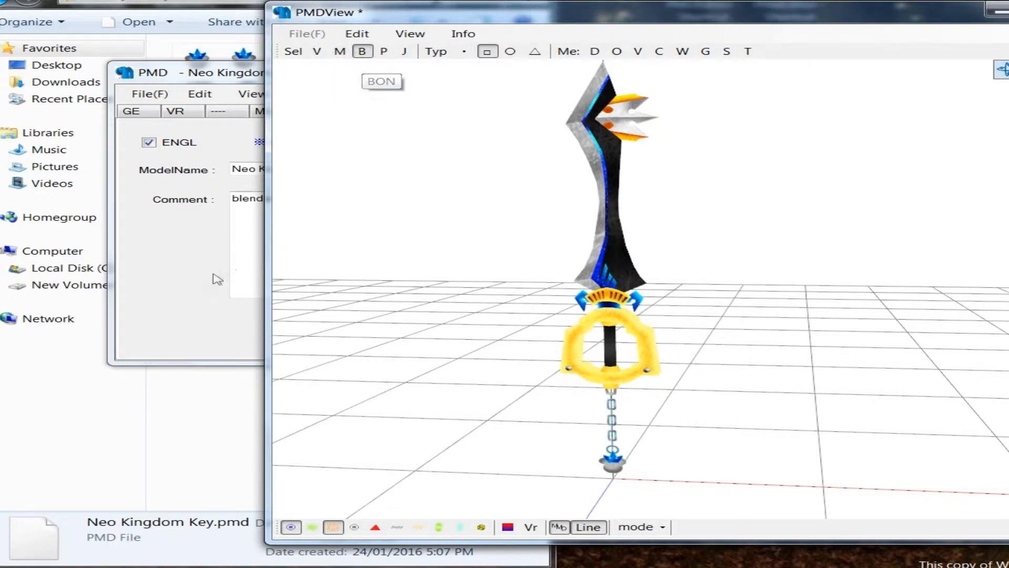
pyautogui.click(218, 279)
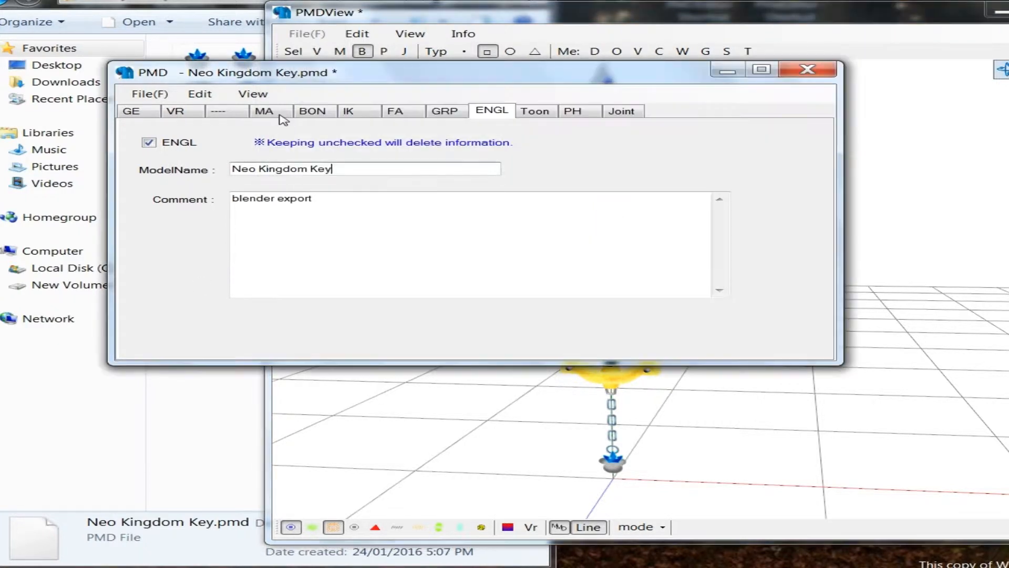
pyautogui.click(313, 112)
pyautogui.rightClick(241, 171)
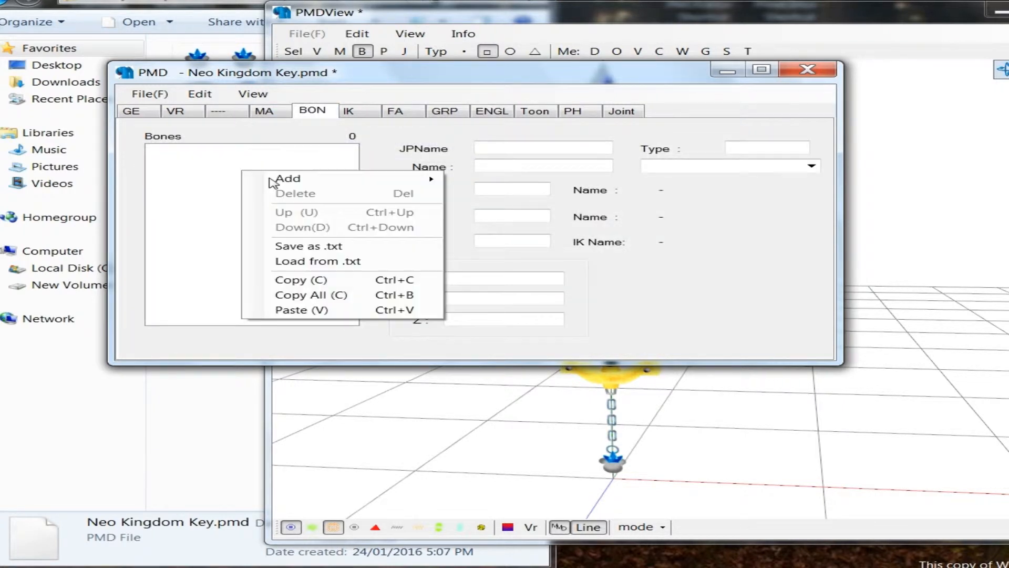
pyautogui.moveTo(274, 179)
pyautogui.click(509, 179)
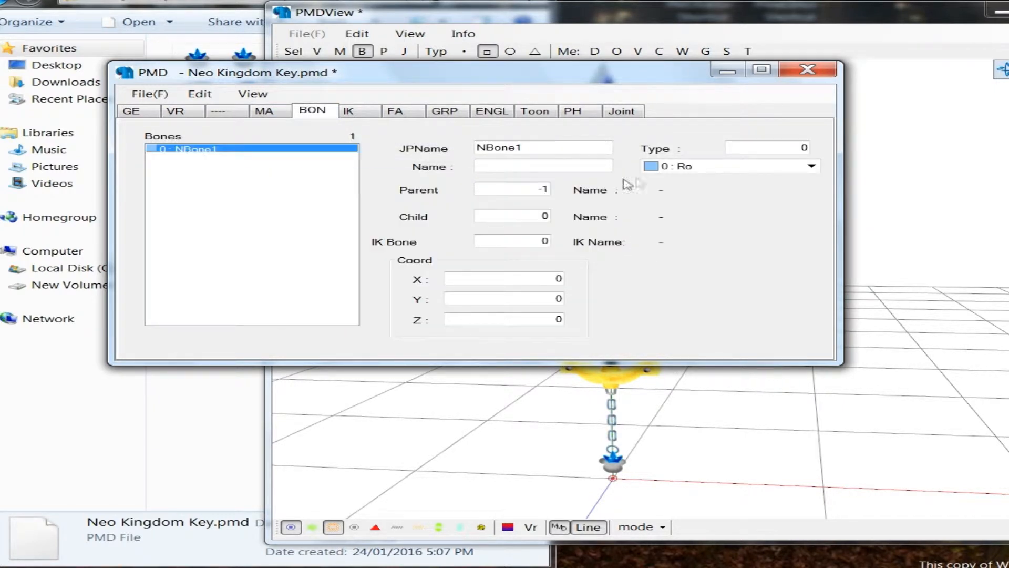
pyautogui.click(689, 166)
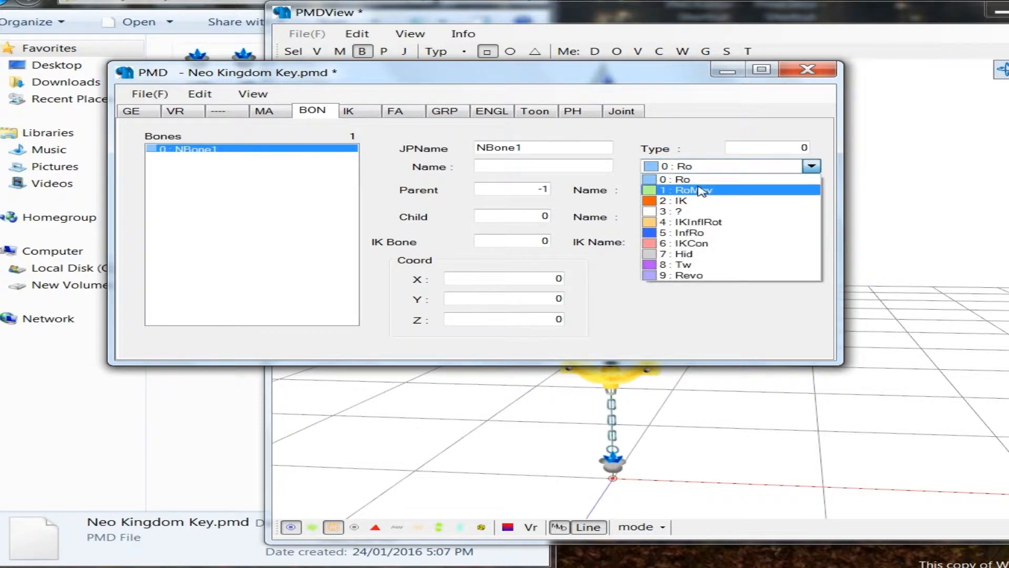
pyautogui.click(702, 191)
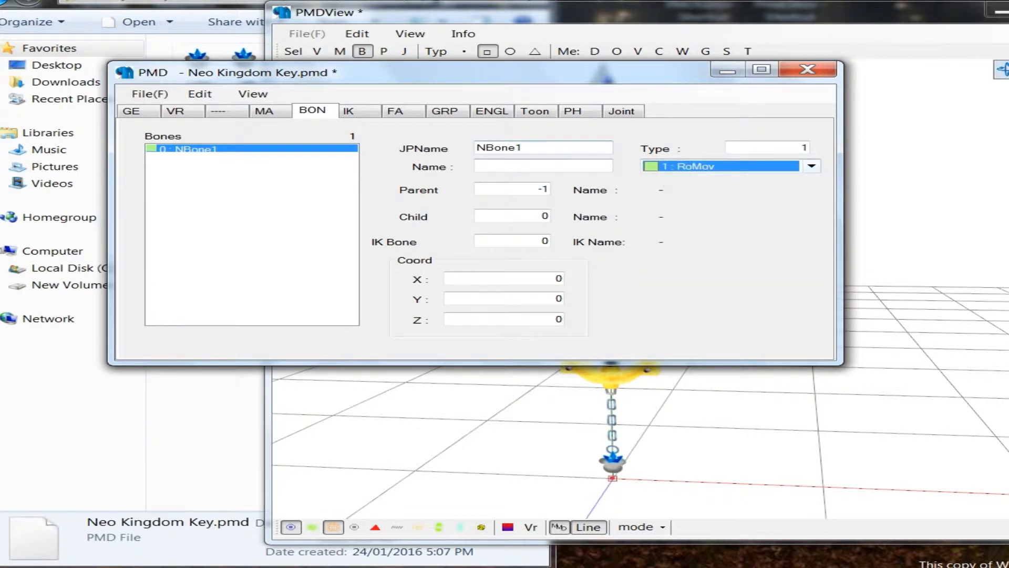
# Step: Name the new bone Master in both the Japanese and English name fields
pyautogui.moveTo(547, 149); pyautogui.dragTo(390, 156)
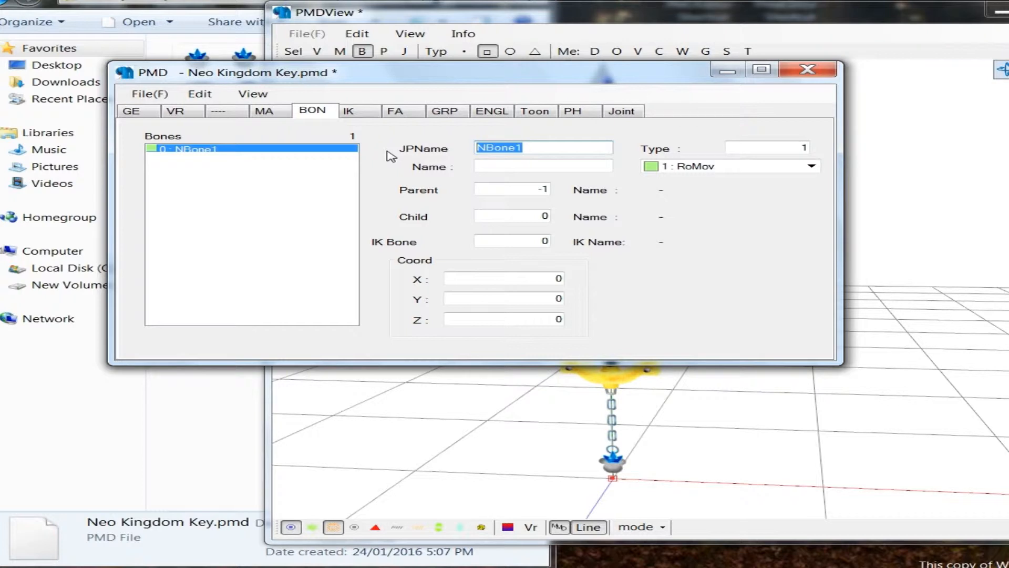
pyautogui.write('Master')
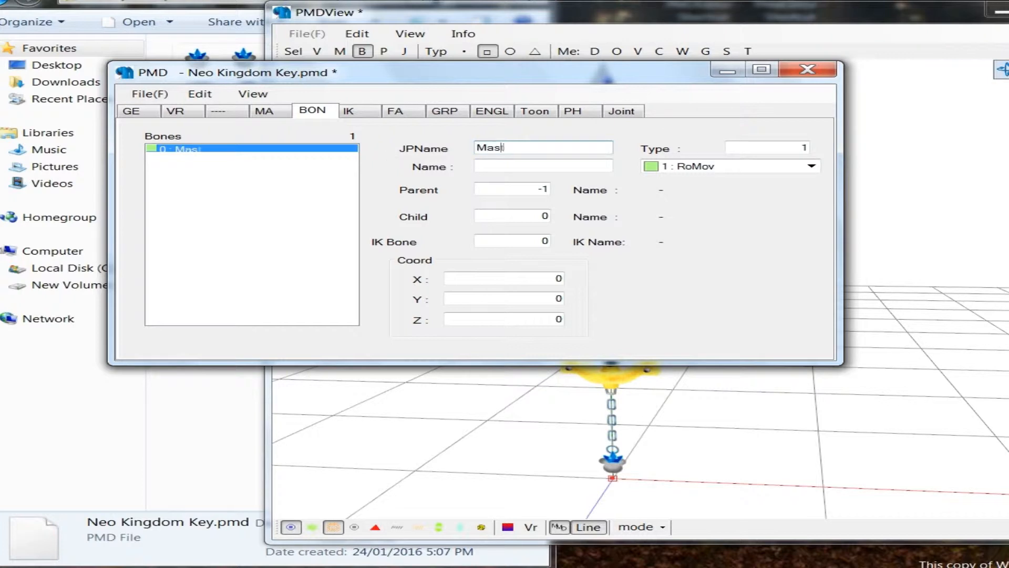
pyautogui.press('Return')
pyautogui.press('Tab')
pyautogui.write('Master')
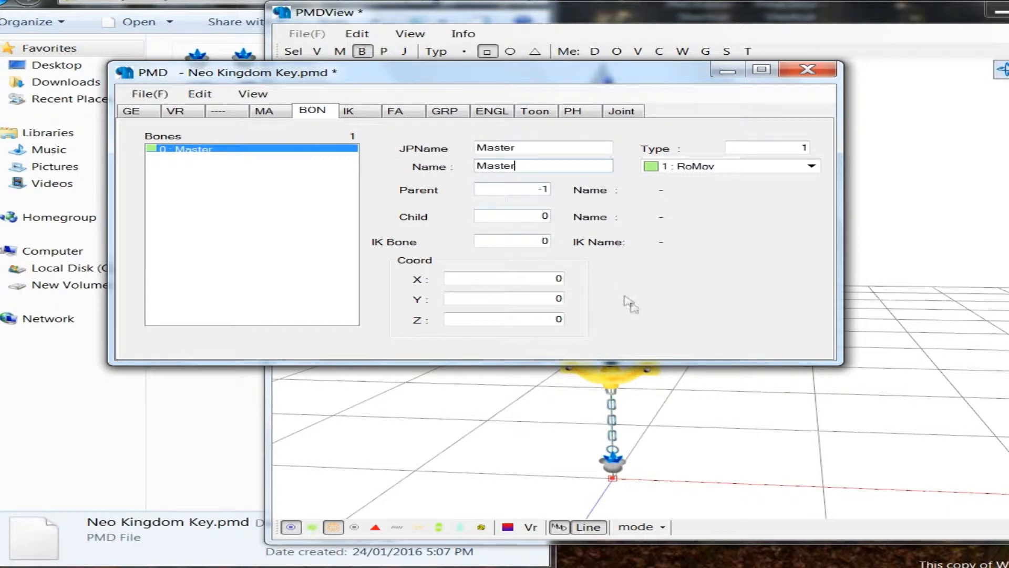
# Step: Raise the Master bone from the origin to the middle of the keyblade's grip, at a Y coordinate of about 4.88
pyautogui.click(692, 402)
pyautogui.moveTo(688, 393); pyautogui.dragTo(655, 341, button='middle')
pyautogui.scroll(5, 636, 384)
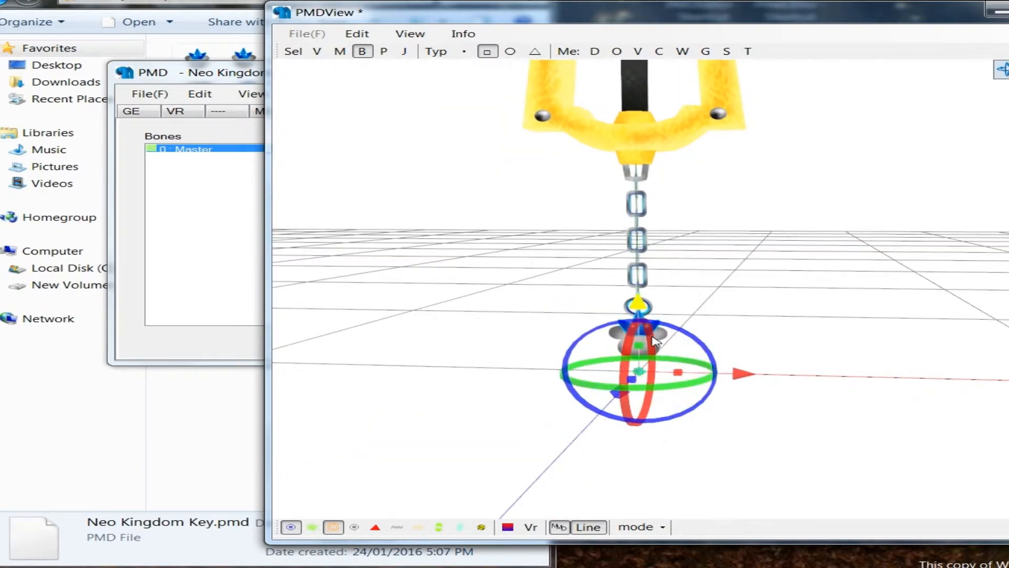
pyautogui.moveTo(727, 335); pyautogui.dragTo(718, 336, button='right')
pyautogui.click(635, 373)
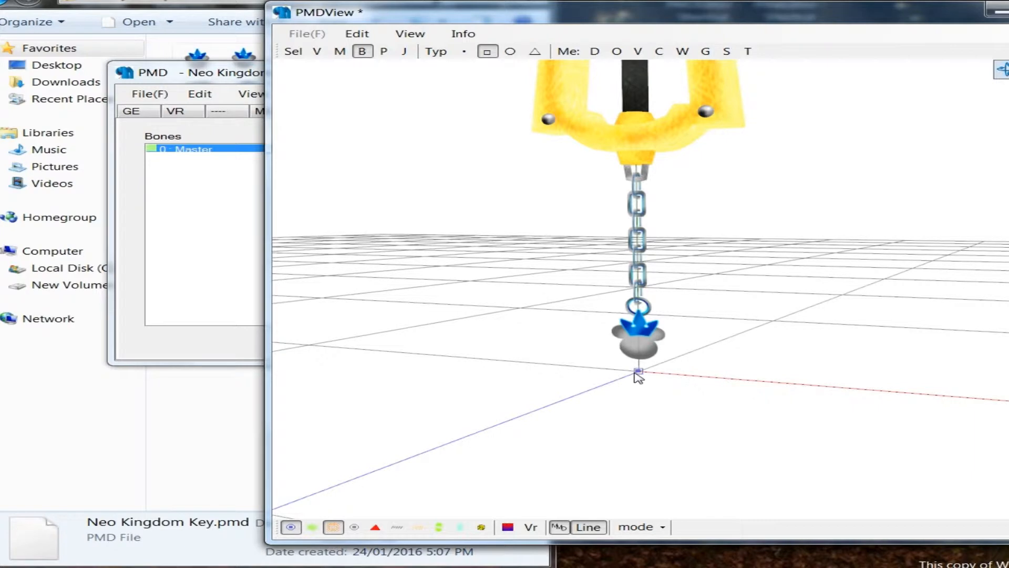
pyautogui.click(638, 374)
pyautogui.click(639, 346)
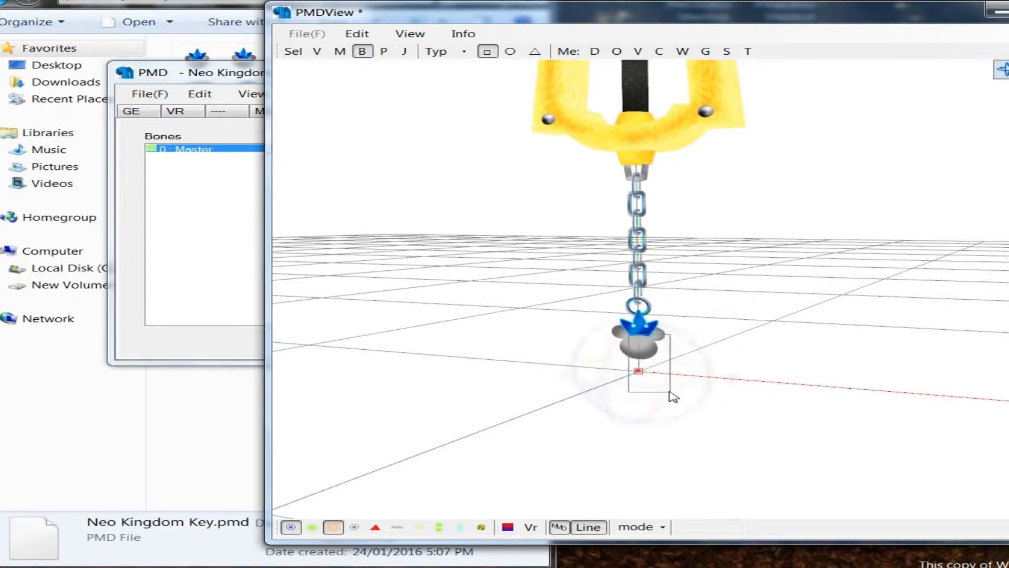
pyautogui.click(638, 372)
pyautogui.moveTo(639, 303); pyautogui.dragTo(636, 117)
pyautogui.moveTo(736, 283); pyautogui.dragTo(738, 452, button='middle')
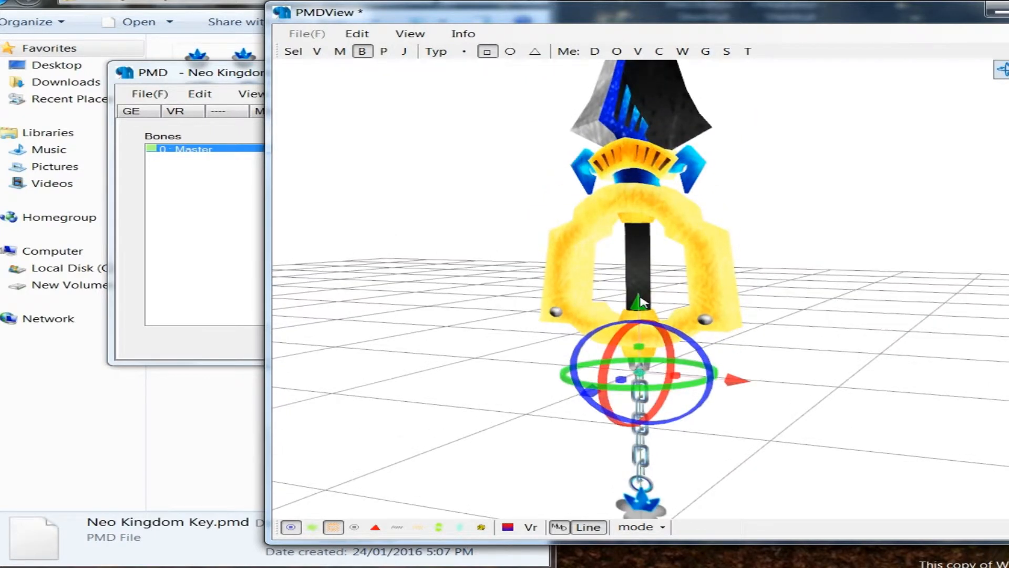
pyautogui.moveTo(640, 301); pyautogui.dragTo(646, 271)
pyautogui.moveTo(581, 383); pyautogui.dragTo(706, 288, button='right')
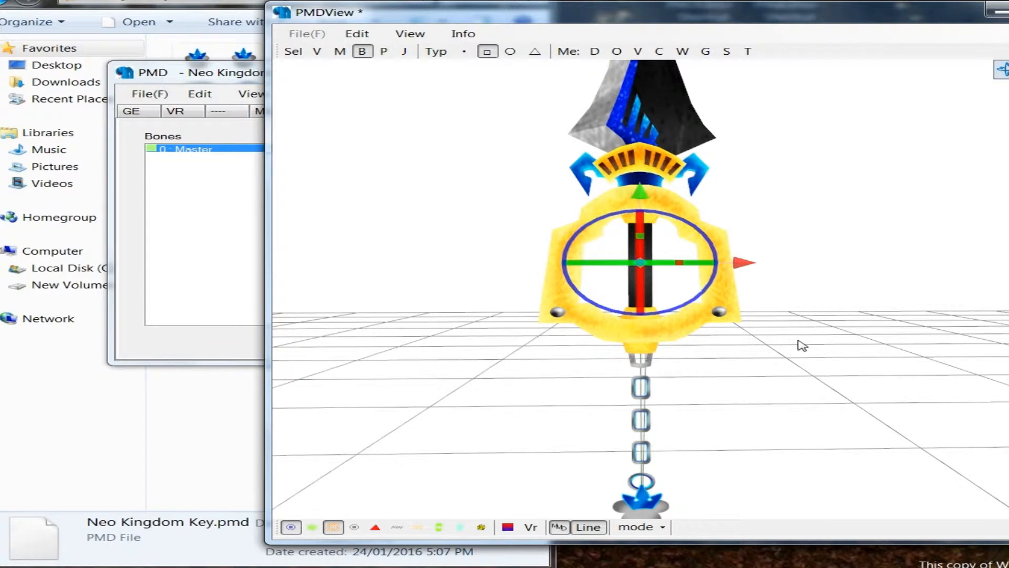
pyautogui.moveTo(798, 341); pyautogui.dragTo(641, 341, button='right')
pyautogui.click(644, 339)
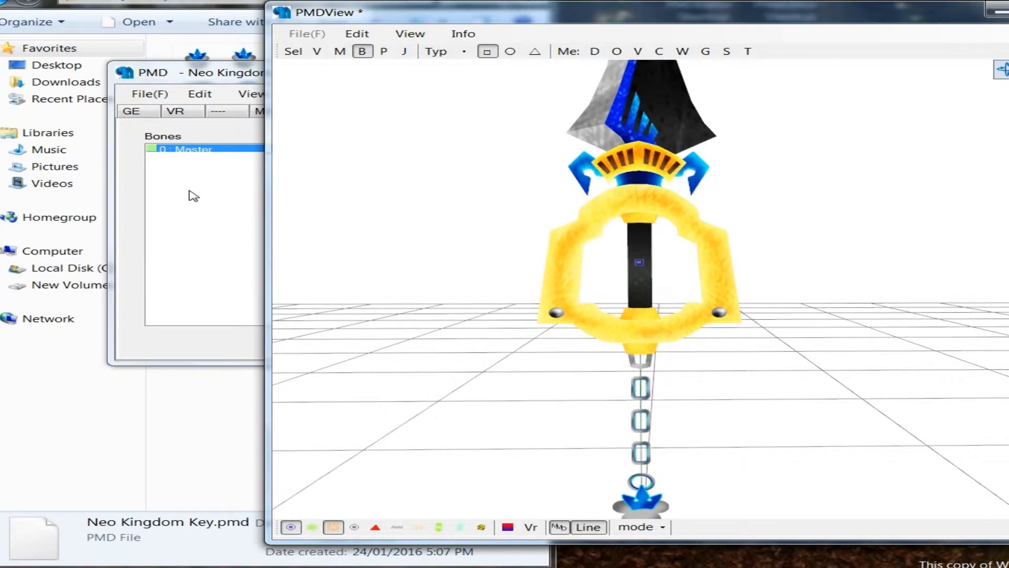
# Step: Add a child bone to Master and set its Y coordinate to 25
pyautogui.click(194, 195)
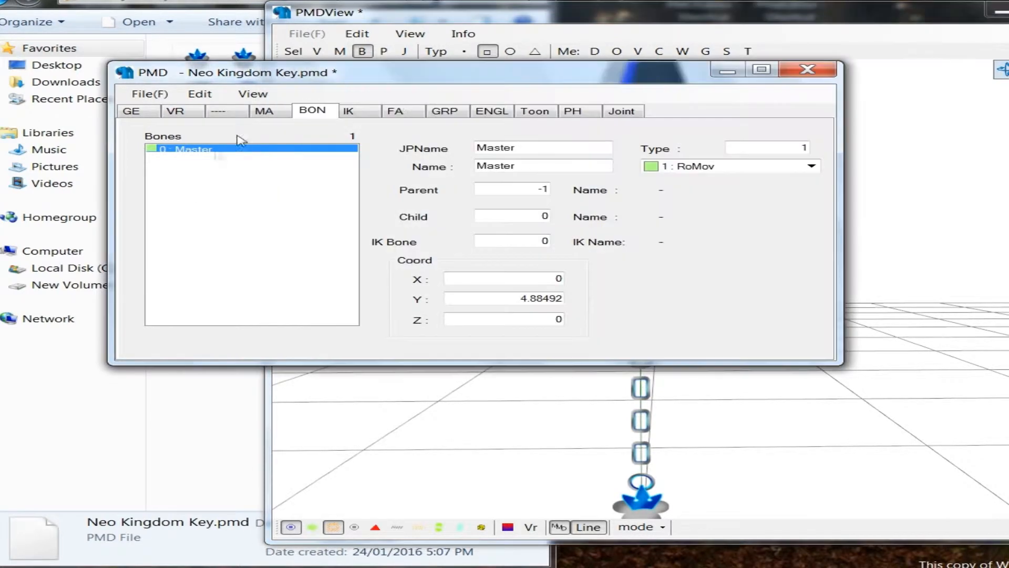
pyautogui.rightClick(214, 150)
pyautogui.moveTo(277, 160)
pyautogui.click(491, 226)
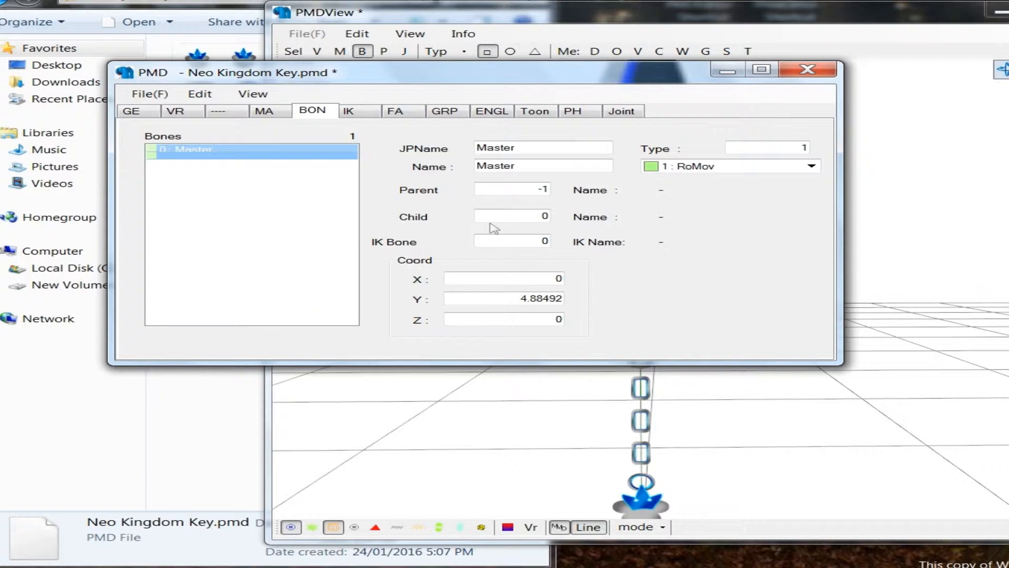
pyautogui.moveTo(509, 299); pyautogui.dragTo(596, 297)
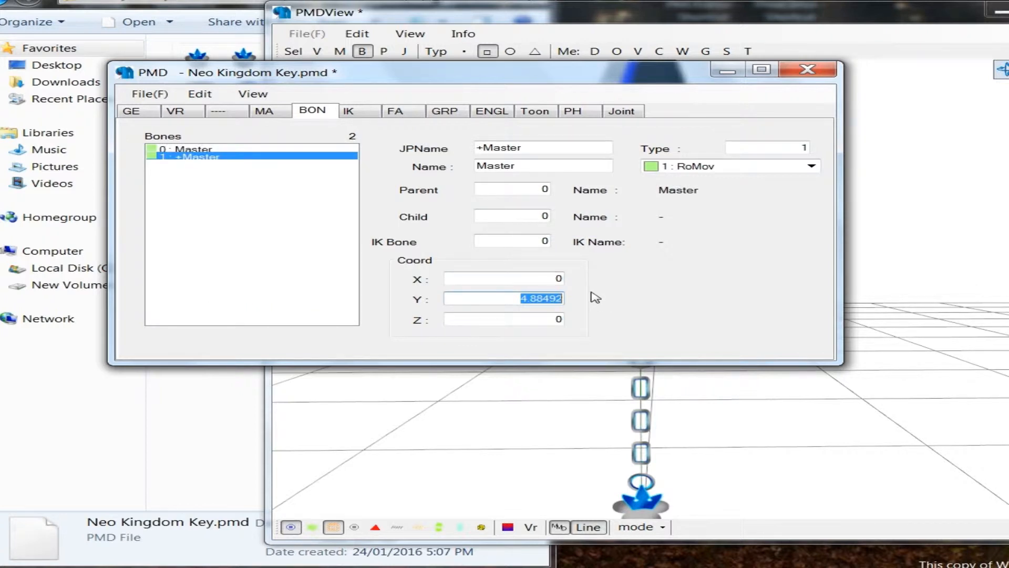
pyautogui.write('25')
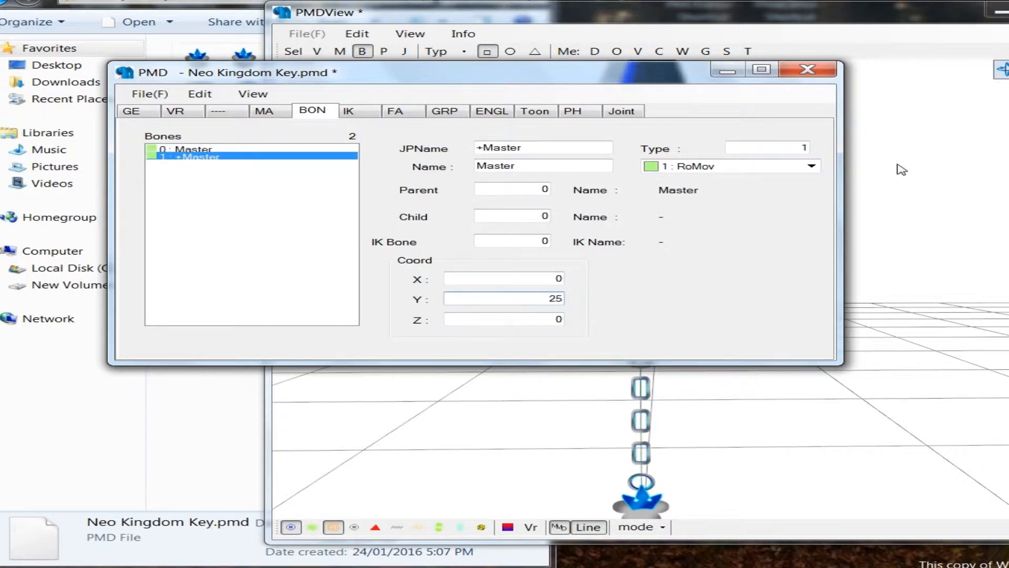
# Step: Lower the child bone to the tip of the blade, at a Y coordinate of about 13.9
pyautogui.click(764, 252)
pyautogui.moveTo(780, 160); pyautogui.dragTo(600, 122, button='right')
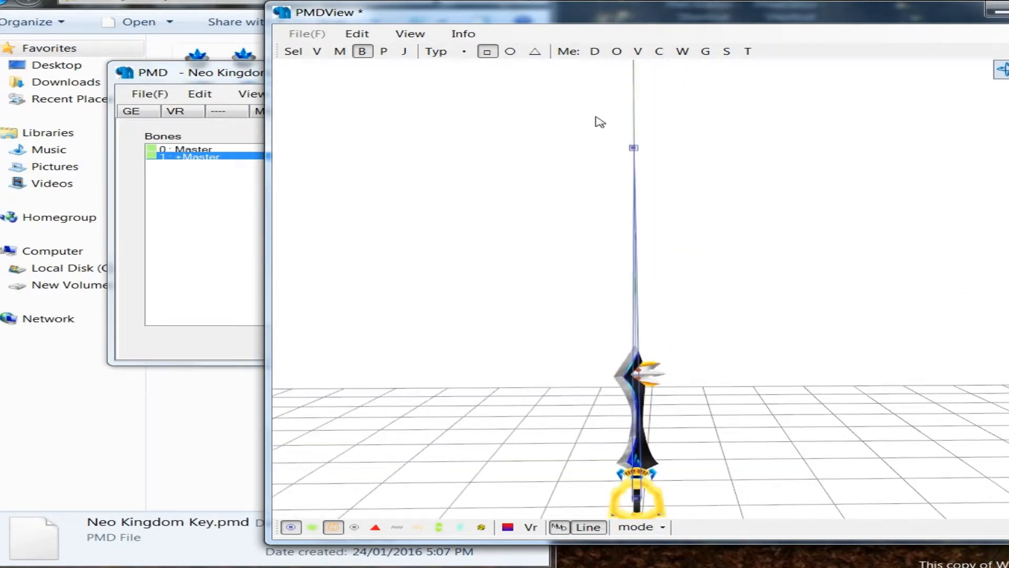
pyautogui.moveTo(574, 112); pyautogui.dragTo(711, 161)
pyautogui.moveTo(633, 80); pyautogui.dragTo(655, 278)
pyautogui.moveTo(668, 268); pyautogui.dragTo(673, 246, button='middle')
pyautogui.scroll(4, 662, 252)
pyautogui.scroll(6, 650, 256)
pyautogui.moveTo(454, 119); pyautogui.dragTo(456, 118)
pyautogui.click(203, 249)
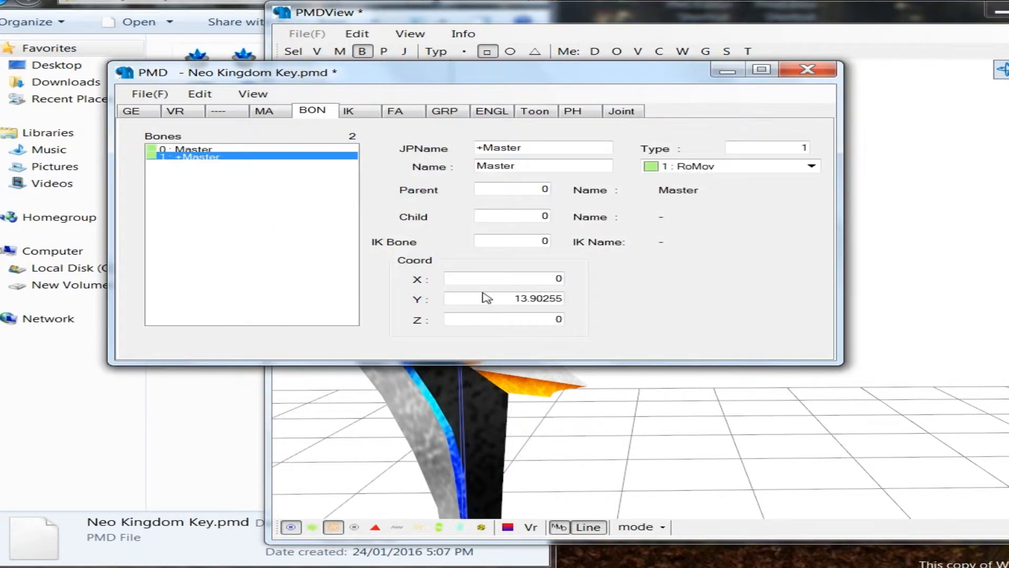
# Step: Rename the child bone Master End in both the Japanese and English name fields
pyautogui.click(245, 149)
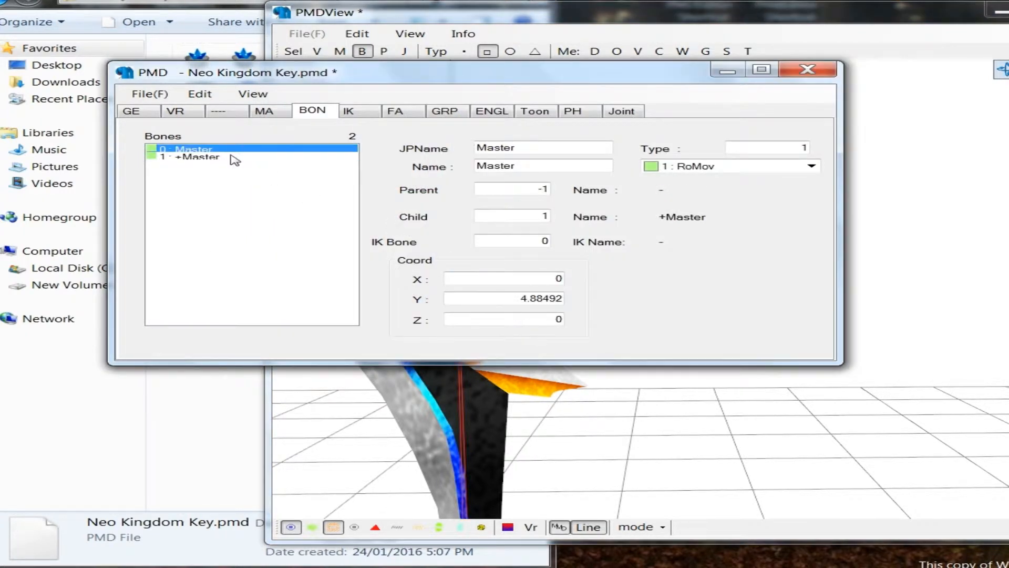
pyautogui.click(235, 157)
pyautogui.press('Tab')
pyautogui.write('Master en')
pyautogui.press('BackSpace')
pyautogui.press('BackSpace')
pyautogui.write('End')
pyautogui.hotkey('shift', 'Home')
pyautogui.hotkey('ctrl', 'c')
pyautogui.press('Tab')
pyautogui.hotkey('ctrl', 'v')
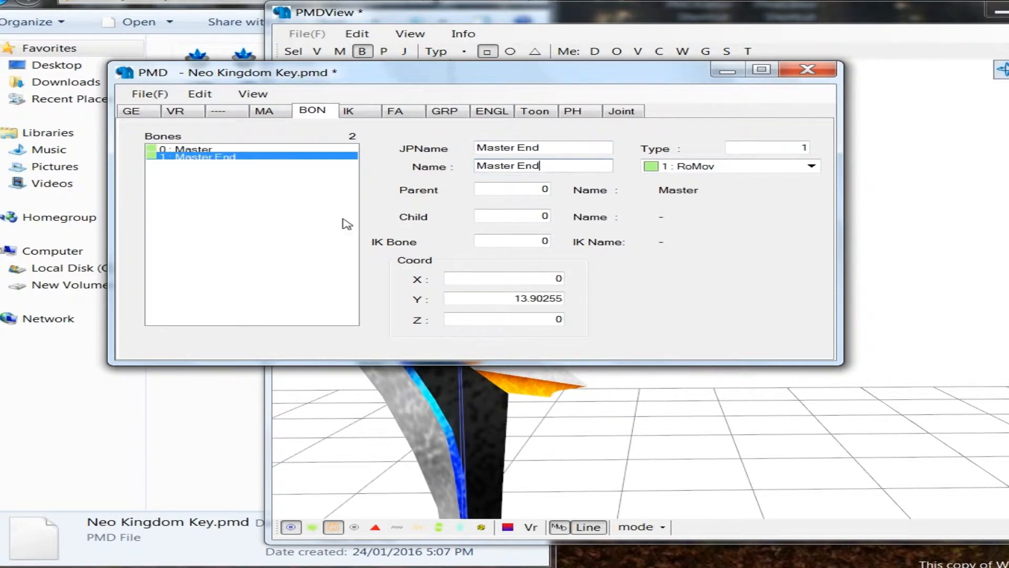
# Step: Change the Master End bone's type to 7 : Hid
pyautogui.click(614, 415)
pyautogui.moveTo(604, 401); pyautogui.dragTo(618, 363, button='middle')
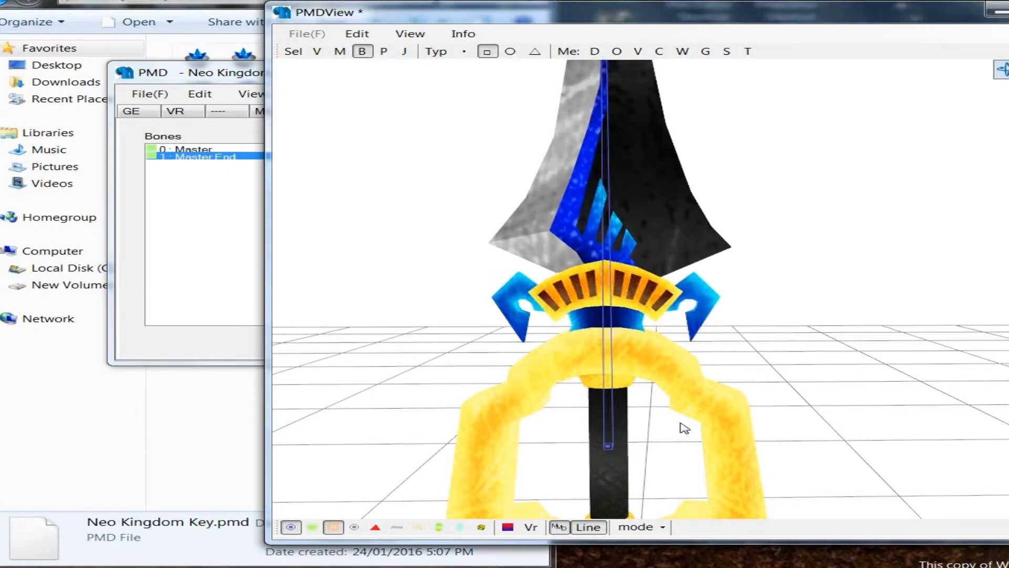
pyautogui.moveTo(680, 424); pyautogui.dragTo(684, 421, button='middle')
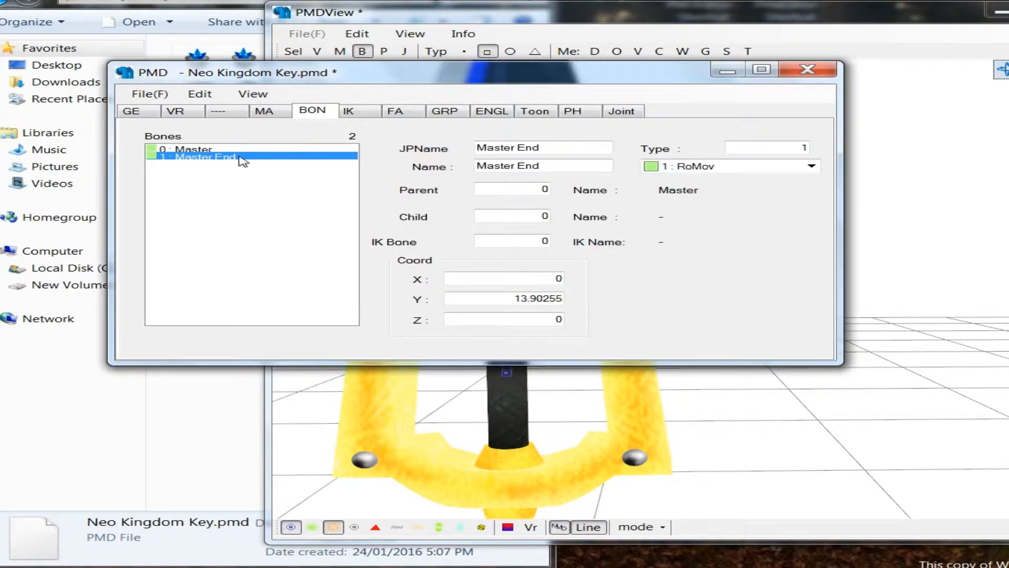
pyautogui.click(707, 167)
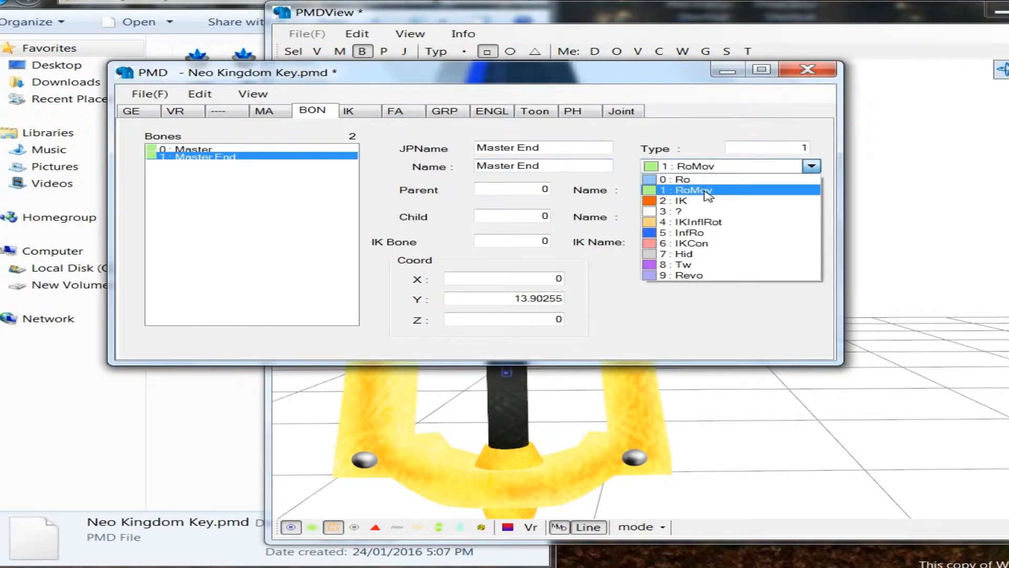
pyautogui.click(721, 254)
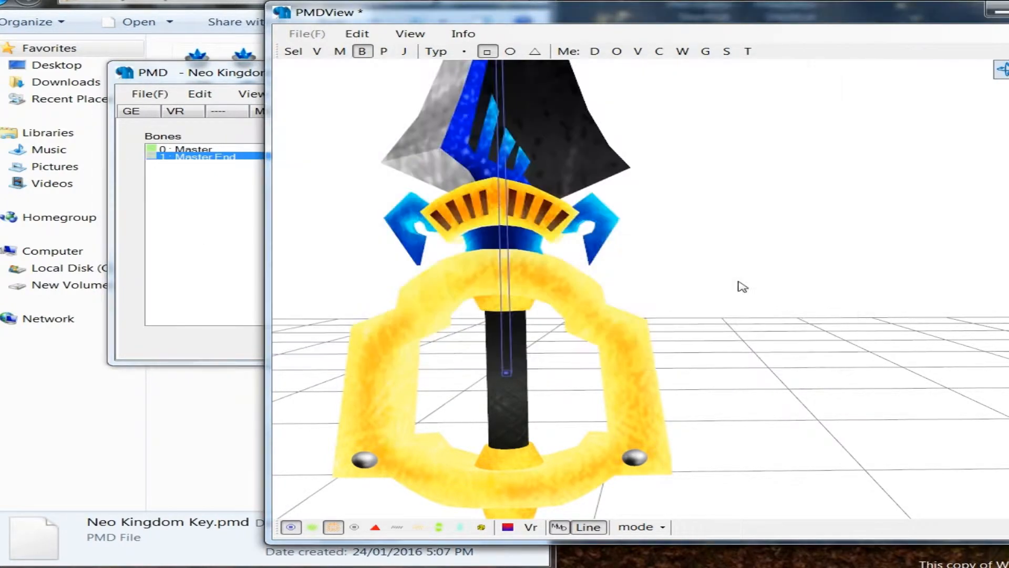
# Step: Examine the bone's alignment with the keyblade from the grip up to the blade tip
pyautogui.moveTo(741, 286); pyautogui.dragTo(725, 180, button='right')
pyautogui.scroll(5, 722, 247)
pyautogui.moveTo(718, 243); pyautogui.dragTo(723, 228, button='middle')
pyautogui.scroll(3, 700, 239)
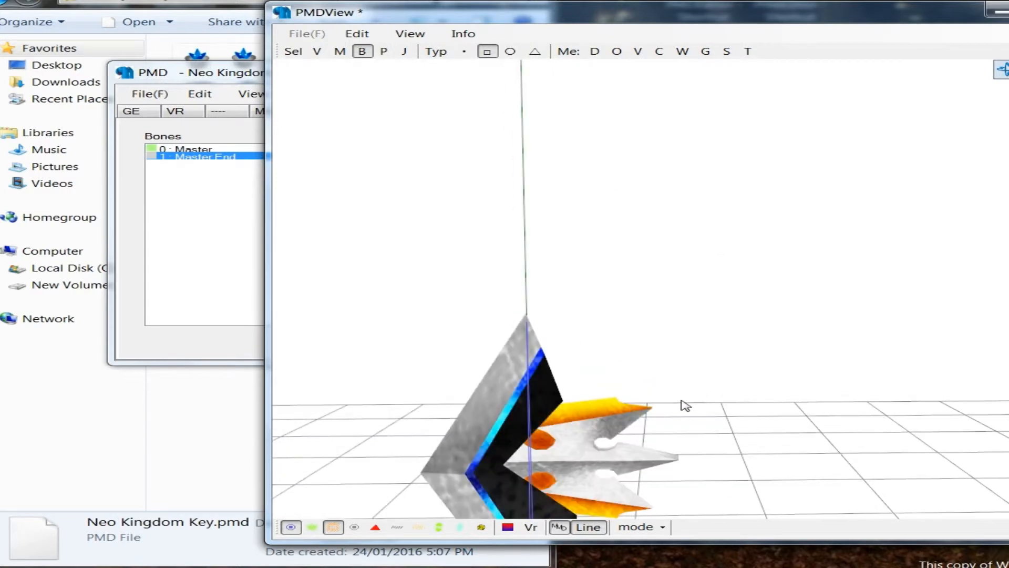
pyautogui.moveTo(682, 401); pyautogui.dragTo(686, 384, button='middle')
pyautogui.moveTo(755, 278); pyautogui.dragTo(728, 232, button='middle')
pyautogui.scroll(-3, 716, 249)
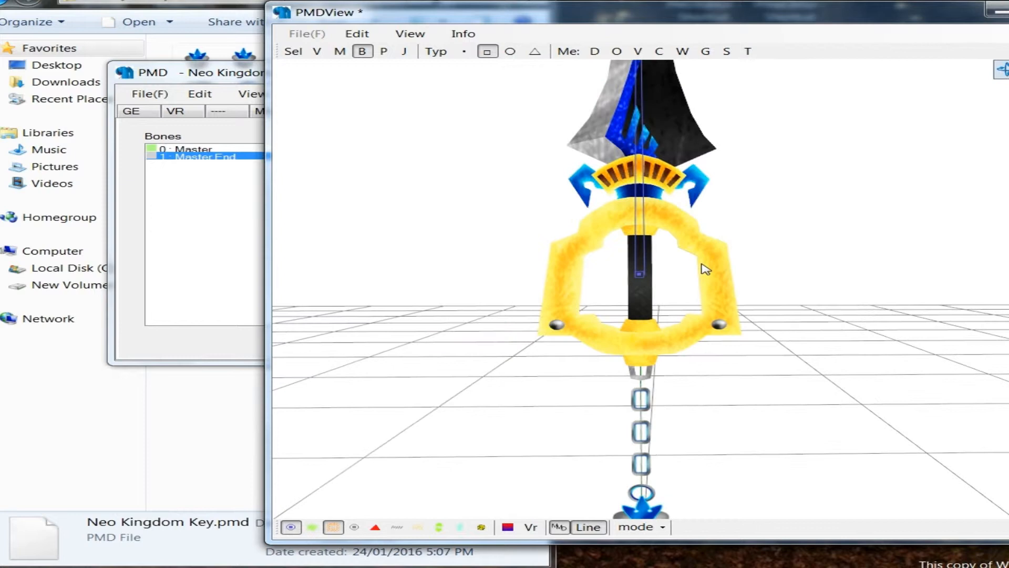
pyautogui.moveTo(703, 268); pyautogui.dragTo(696, 299, button='middle')
pyautogui.moveTo(704, 426); pyautogui.dragTo(711, 387, button='middle')
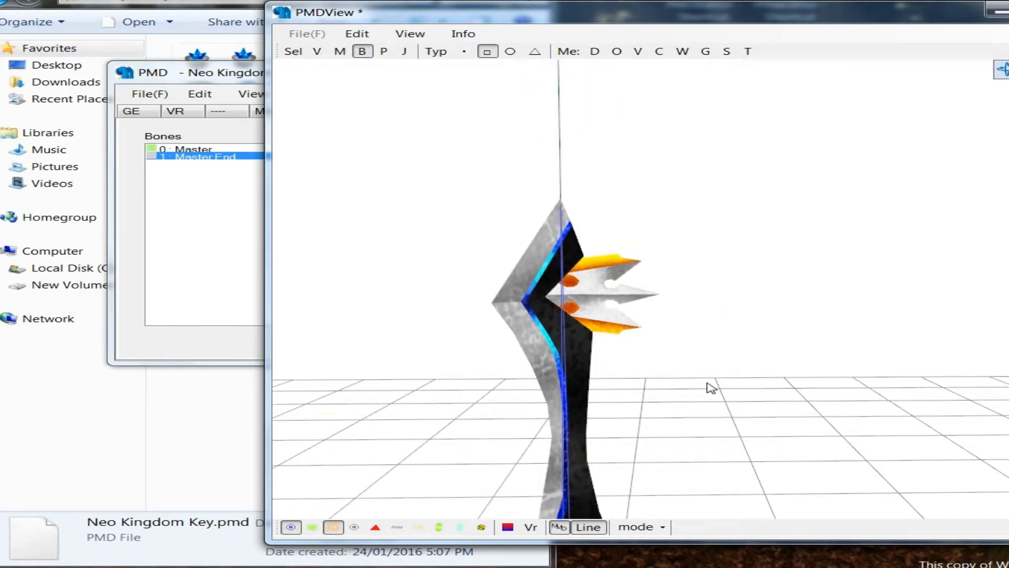
pyautogui.moveTo(711, 388); pyautogui.dragTo(707, 343, button='middle')
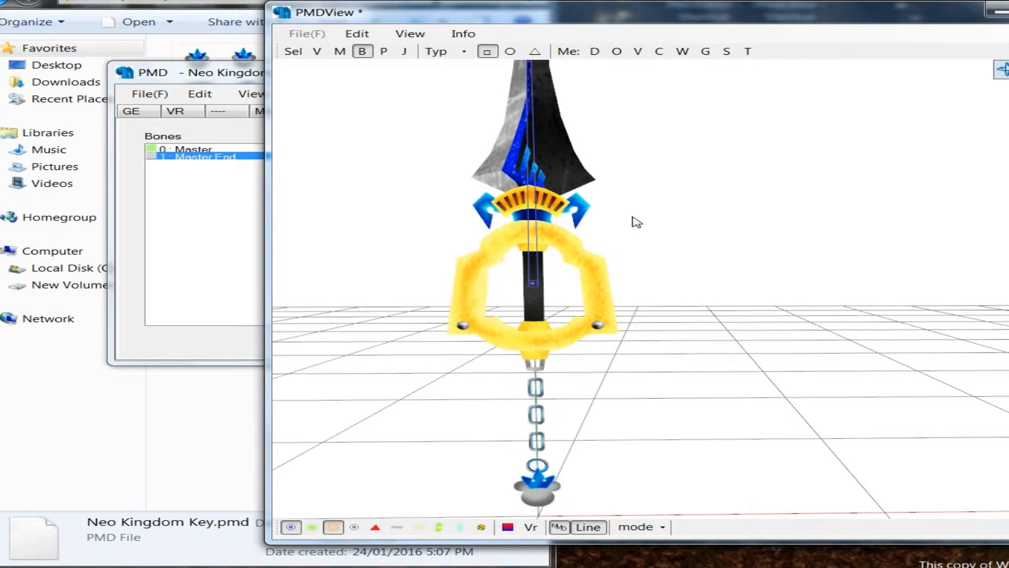
# Step: Turn on the display of hidden bones in the model view
pyautogui.moveTo(633, 218)
pyautogui.mouseDown(button='middle')
pyautogui.moveTo(632, 251)
pyautogui.moveTo(635, 237)
pyautogui.mouseUp(button='middle')
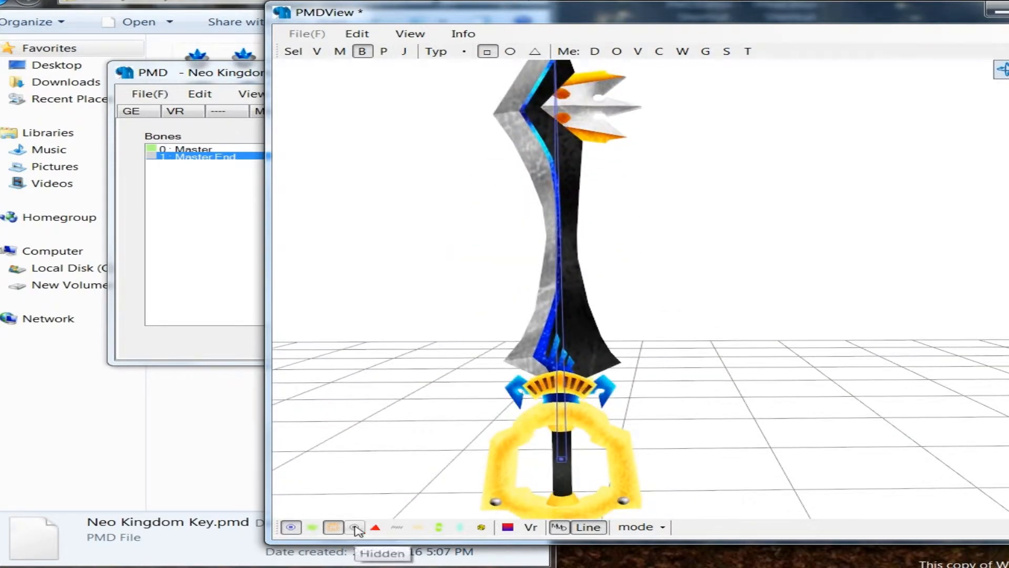
pyautogui.click(355, 526)
pyautogui.moveTo(721, 230); pyautogui.dragTo(687, 284, button='middle')
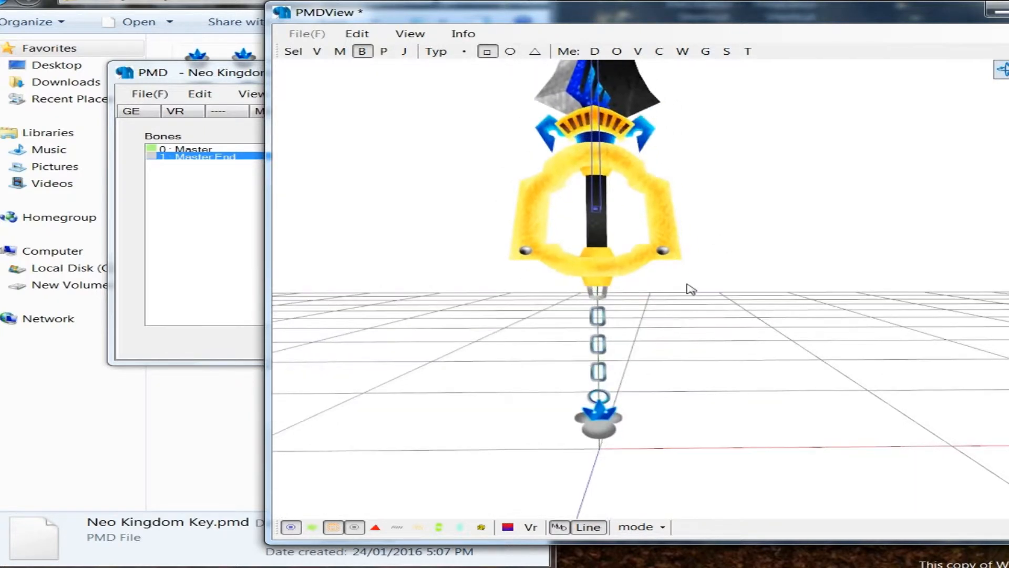
# Step: Add a new bone at the bottom of the bone list and set its parent to bone 0, Master
pyautogui.scroll(3, 688, 309)
pyautogui.moveTo(692, 314); pyautogui.dragTo(471, 270, button='right')
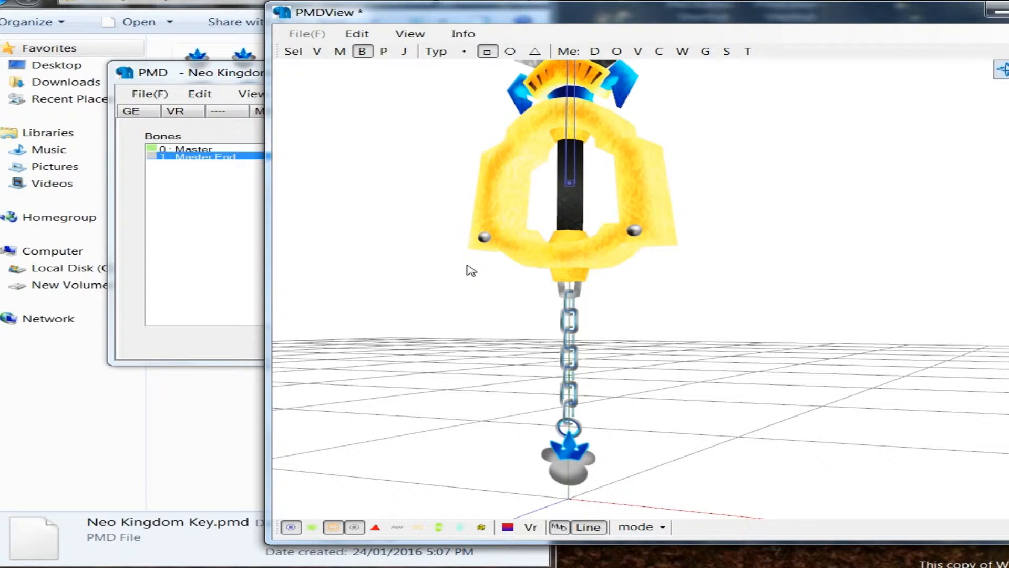
pyautogui.moveTo(561, 370); pyautogui.dragTo(588, 319, button='middle')
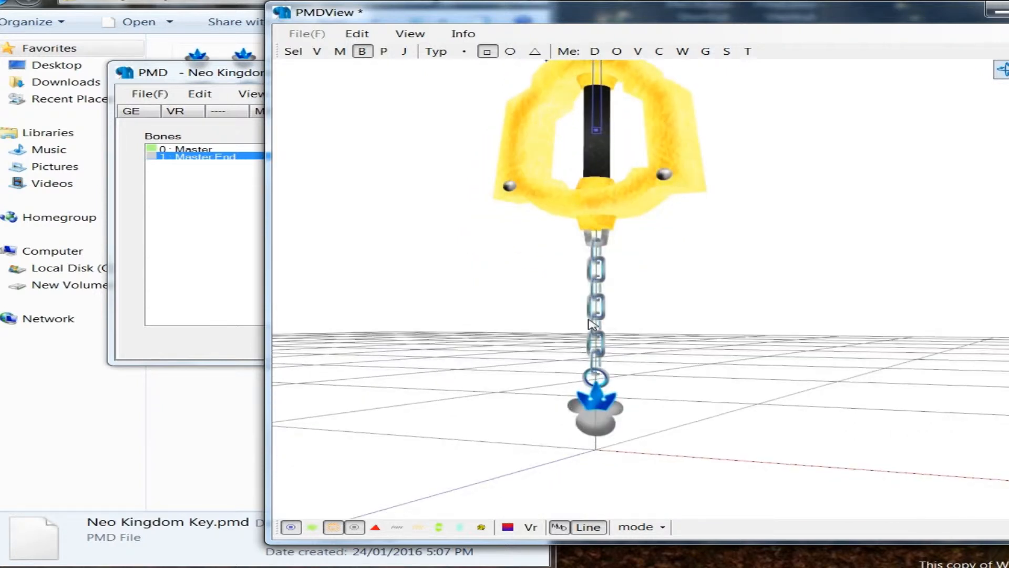
pyautogui.moveTo(588, 319); pyautogui.dragTo(639, 318, button='right')
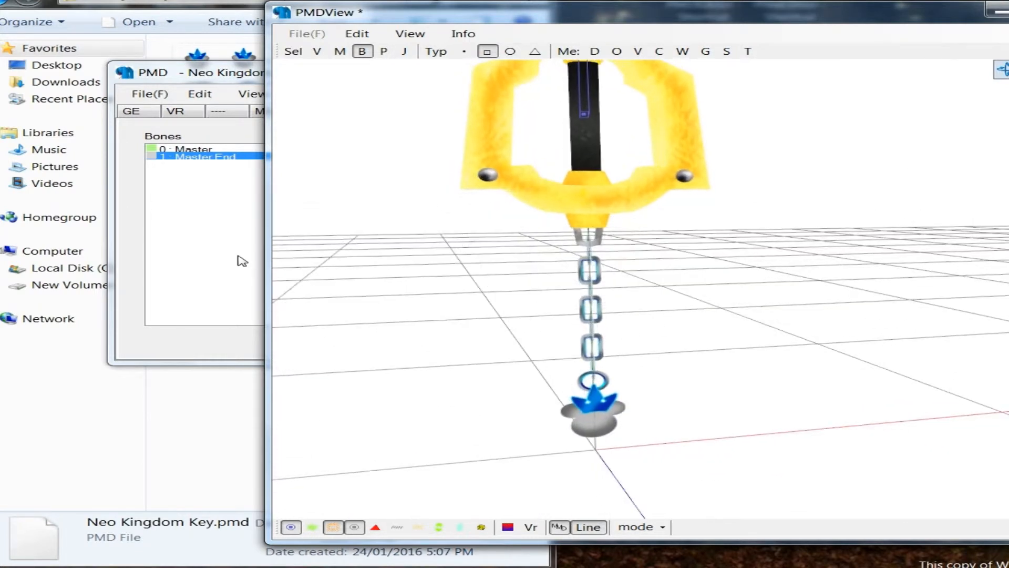
pyautogui.click(242, 261)
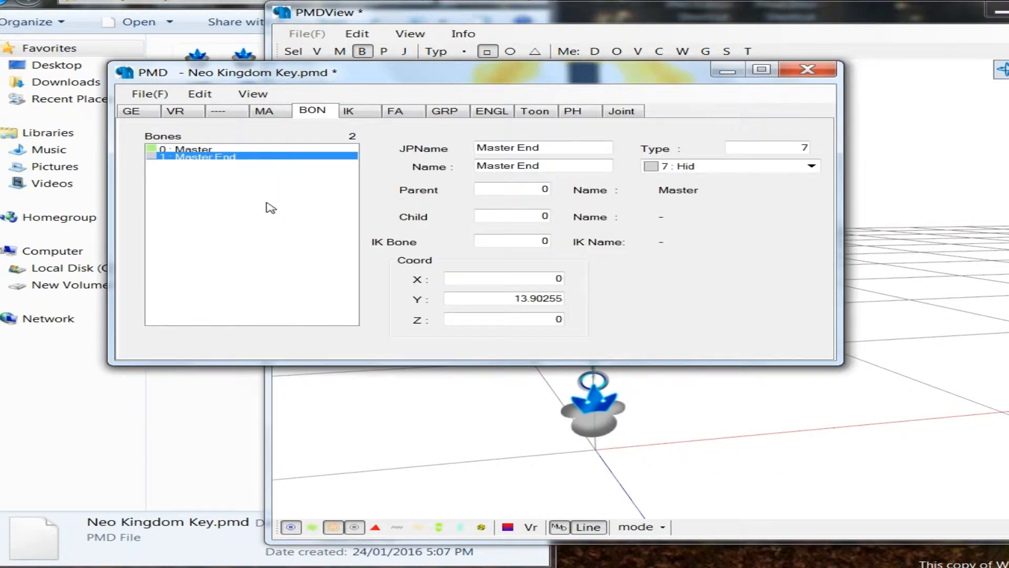
pyautogui.rightClick(248, 198)
pyautogui.moveTo(315, 205)
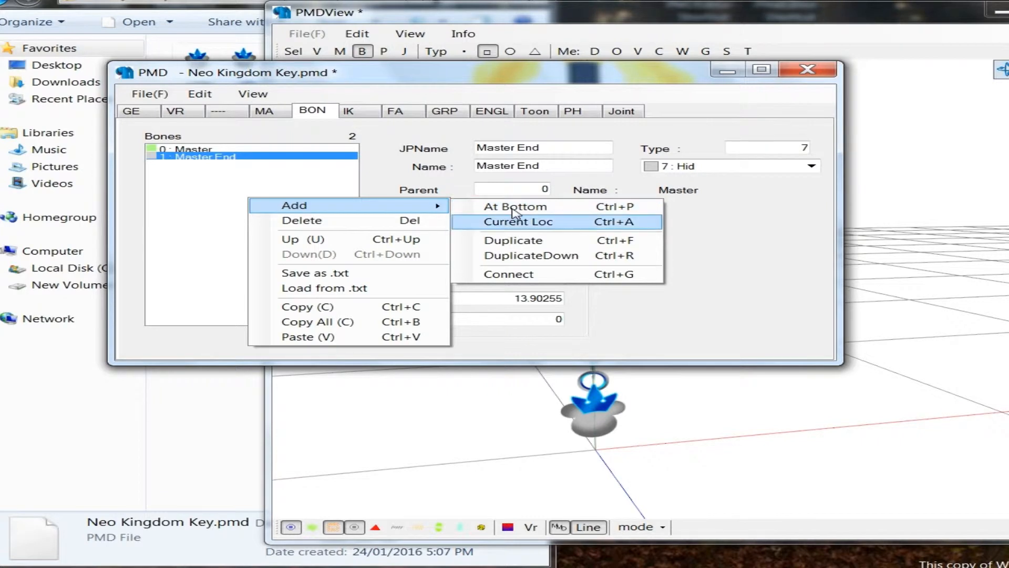
pyautogui.click(513, 206)
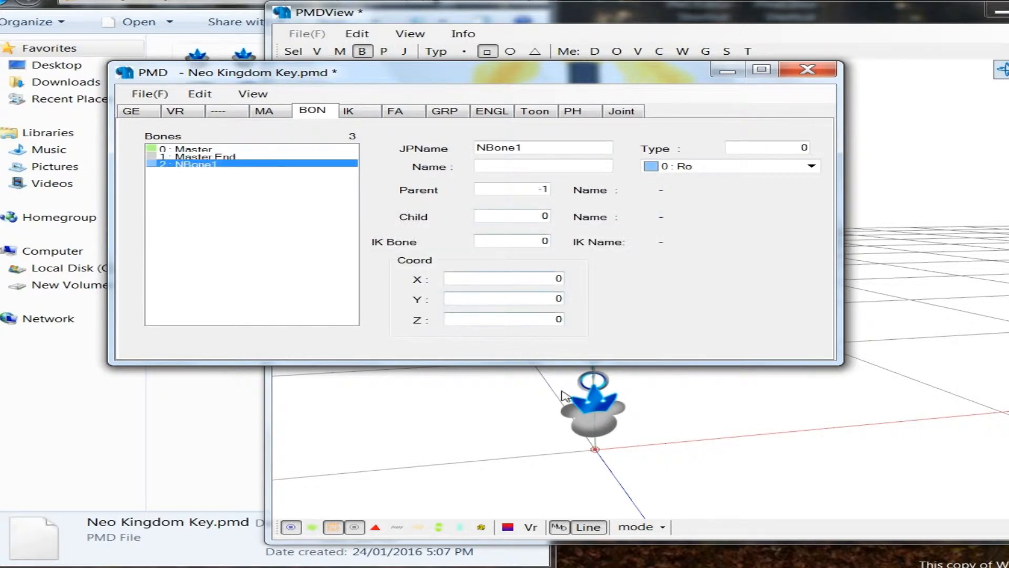
pyautogui.moveTo(510, 188); pyautogui.dragTo(579, 198)
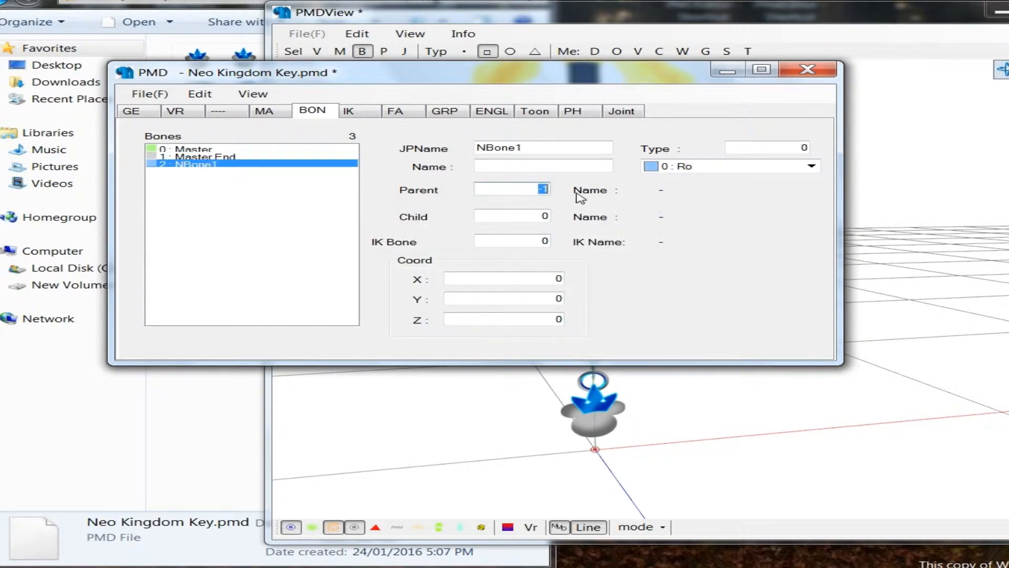
pyautogui.write('0')
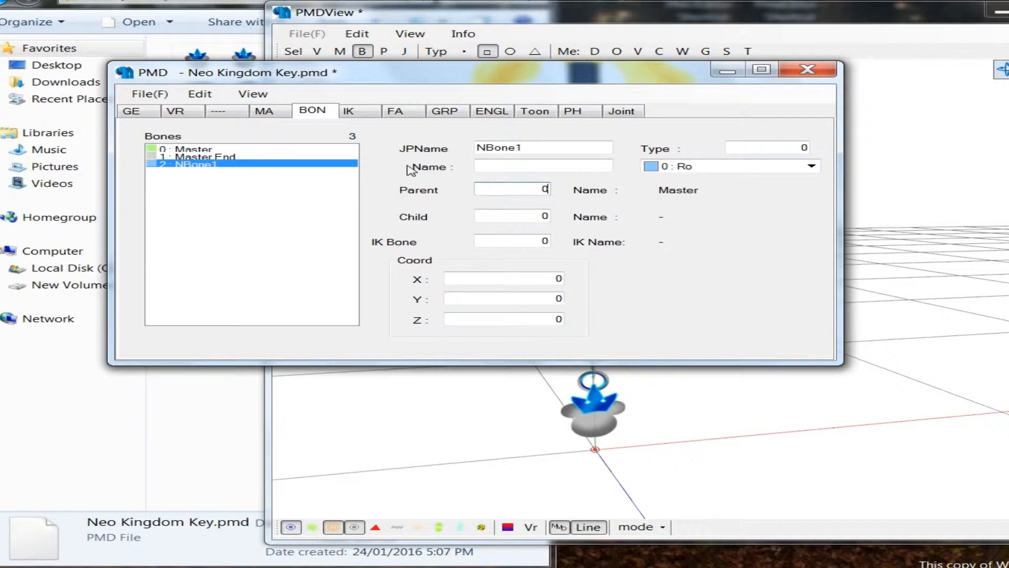
# Step: Name the new bone Chain 1 in both the Japanese and English name fields
pyautogui.moveTo(526, 148); pyautogui.dragTo(273, 183)
pyautogui.write('Chain 1')
pyautogui.press('Return')
pyautogui.press('Tab')
pyautogui.hotkey('ctrl', 'v')
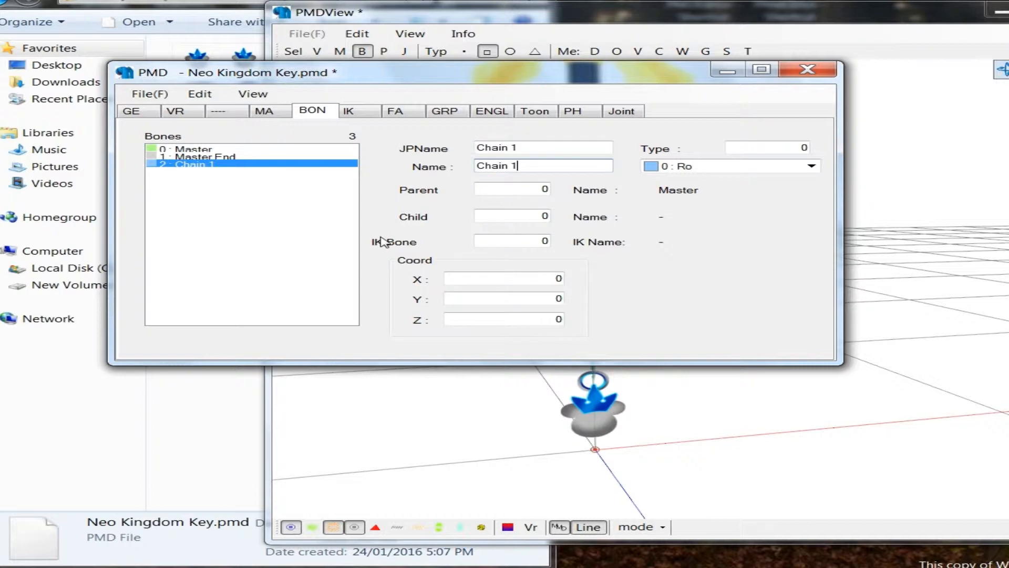
# Step: Raise the Chain 1 bone along the vertical axis to the top chain link beneath the handle, at Y about 3.13
pyautogui.click(420, 413)
pyautogui.moveTo(429, 410)
pyautogui.mouseDown(button='right')
pyautogui.moveTo(443, 327)
pyautogui.moveTo(498, 364)
pyautogui.mouseUp(button='right')
pyautogui.moveTo(477, 354); pyautogui.dragTo(582, 396)
pyautogui.moveTo(536, 308); pyautogui.dragTo(508, 83)
pyautogui.moveTo(507, 83); pyautogui.dragTo(536, 330, button='middle')
pyautogui.moveTo(537, 332); pyautogui.dragTo(529, 140)
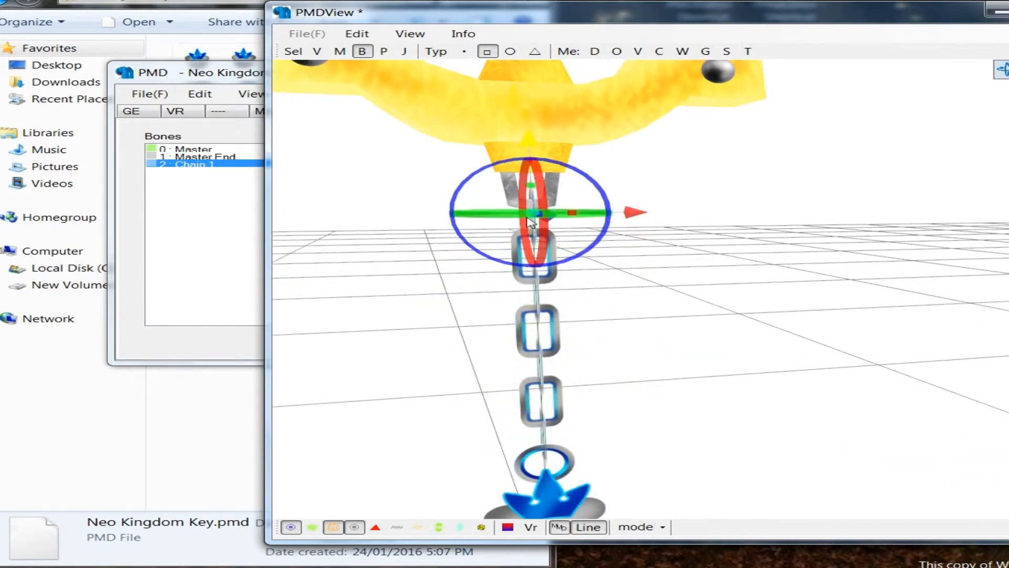
pyautogui.scroll(3, 517, 341)
pyautogui.scroll(-3, 517, 341)
pyautogui.moveTo(522, 344); pyautogui.dragTo(479, 311, button='right')
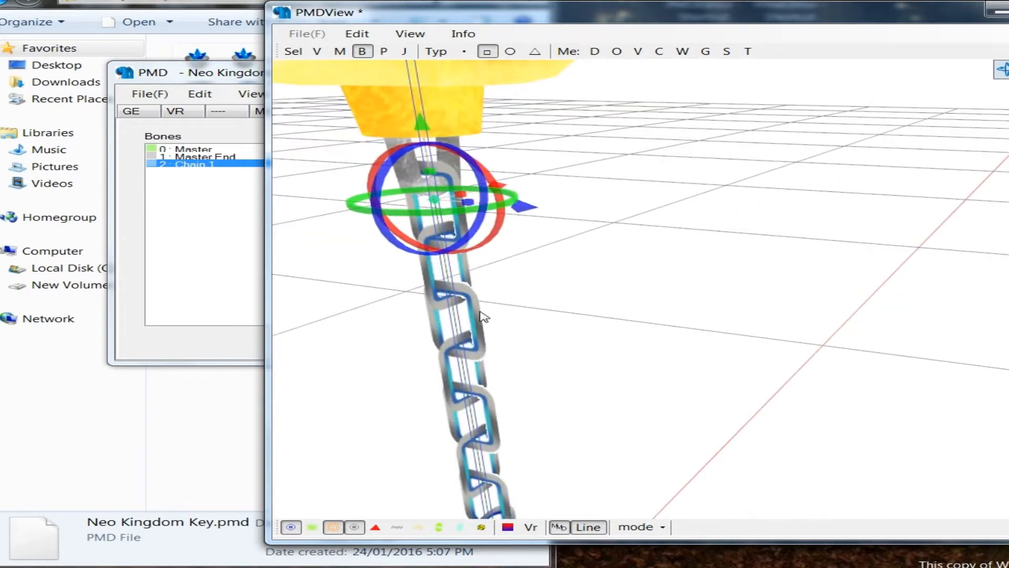
pyautogui.moveTo(480, 312); pyautogui.dragTo(678, 378, button='middle')
pyautogui.moveTo(678, 378); pyautogui.dragTo(660, 204, button='right')
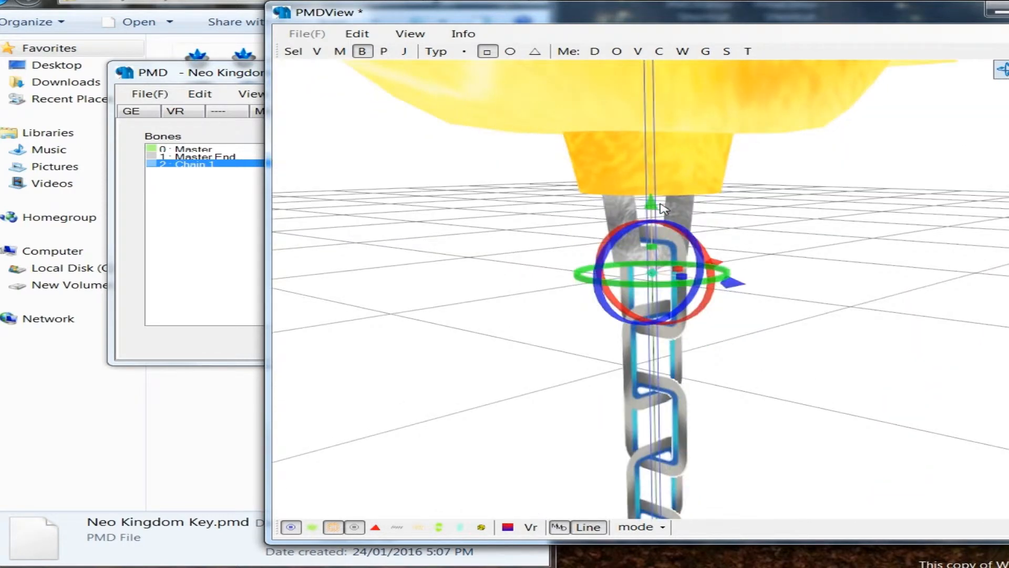
pyautogui.moveTo(655, 198); pyautogui.dragTo(655, 187)
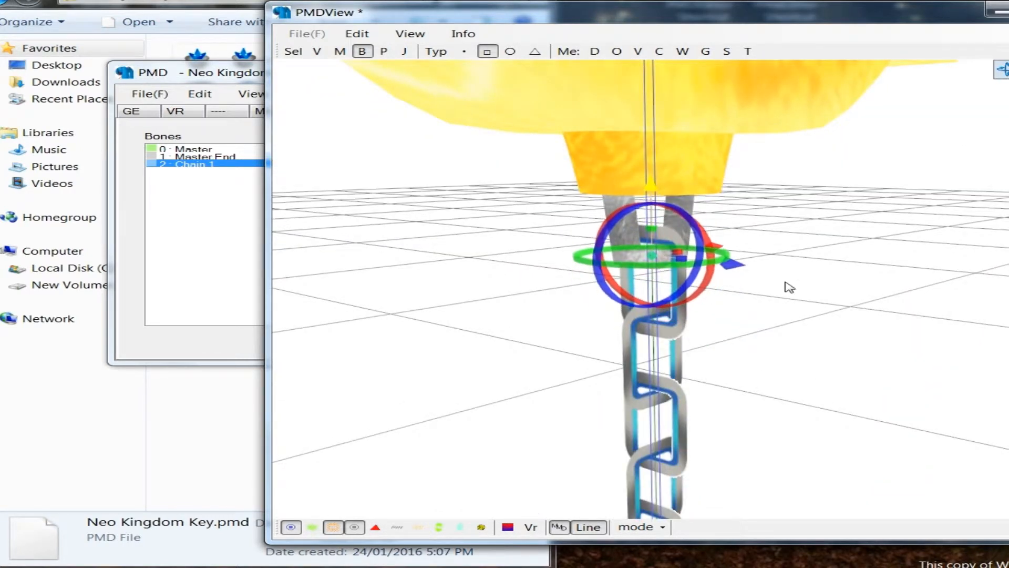
pyautogui.click(760, 280)
pyautogui.moveTo(760, 280); pyautogui.dragTo(675, 274, button='right')
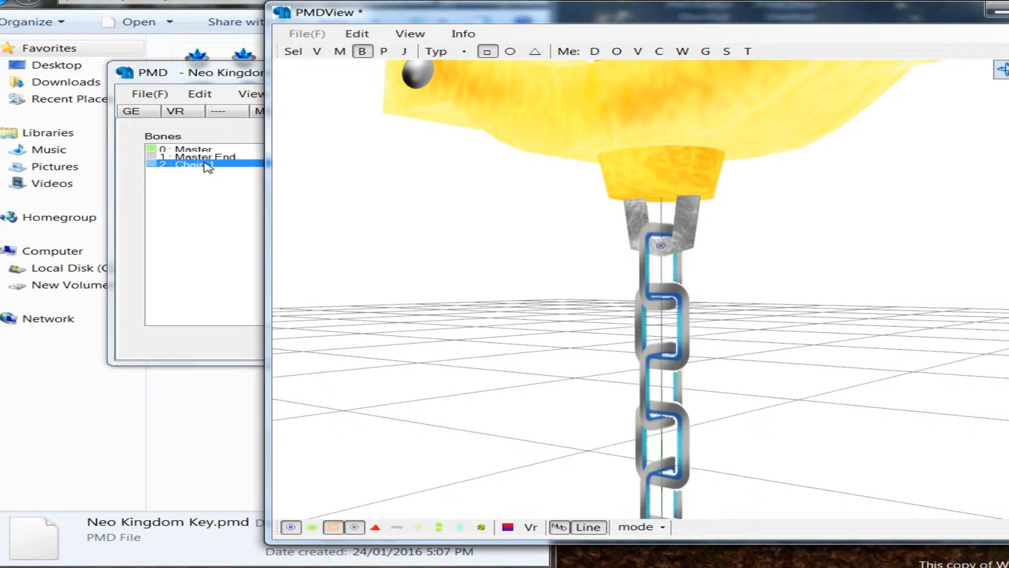
# Step: Add a connected bone to Chain 1 and name it Chain 2 in both the Japanese and English name fields
pyautogui.click(209, 167)
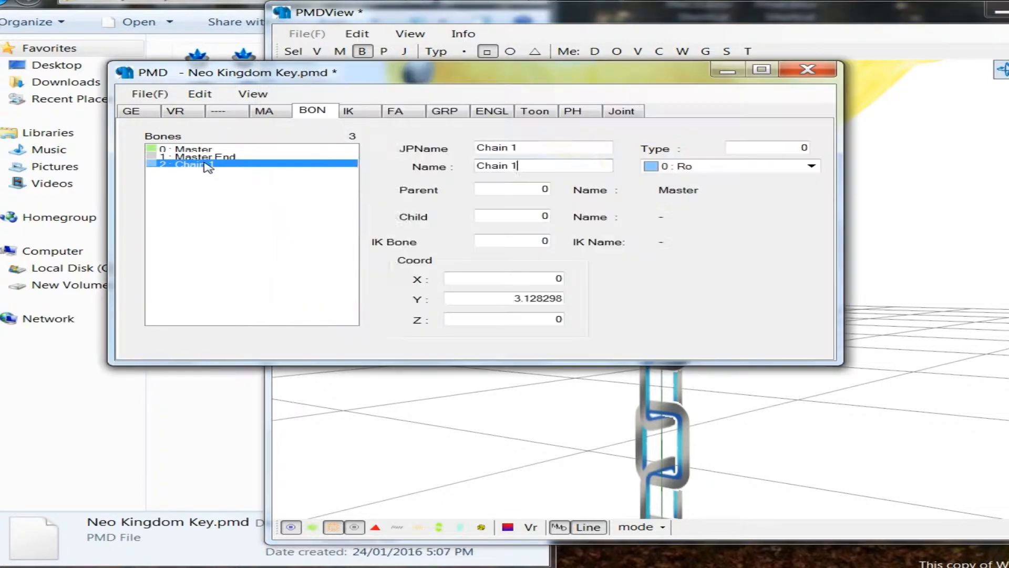
pyautogui.rightClick(204, 167)
pyautogui.moveTo(221, 170)
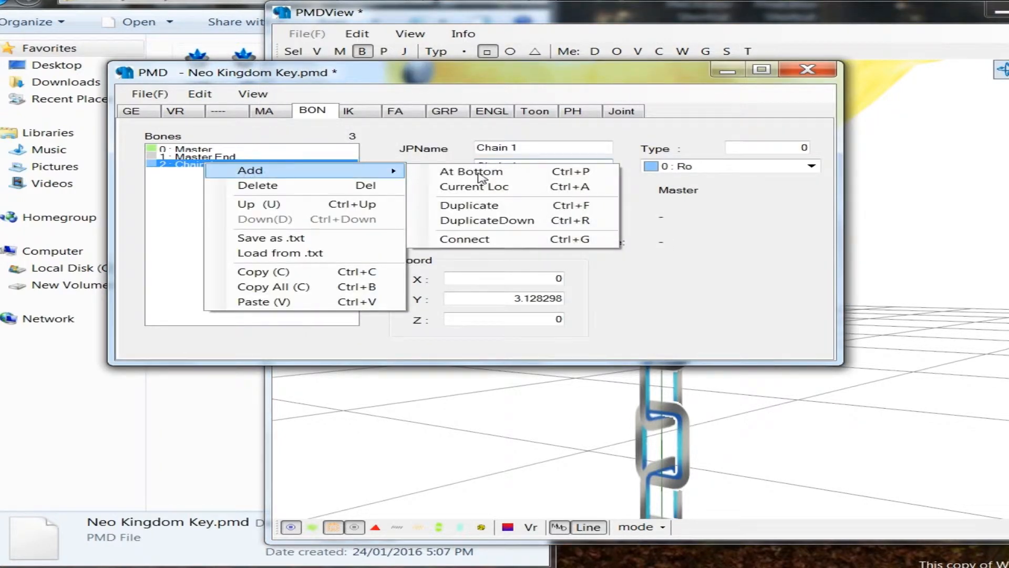
pyautogui.click(476, 239)
pyautogui.moveTo(526, 148); pyautogui.dragTo(474, 147)
pyautogui.write('Chain 2')
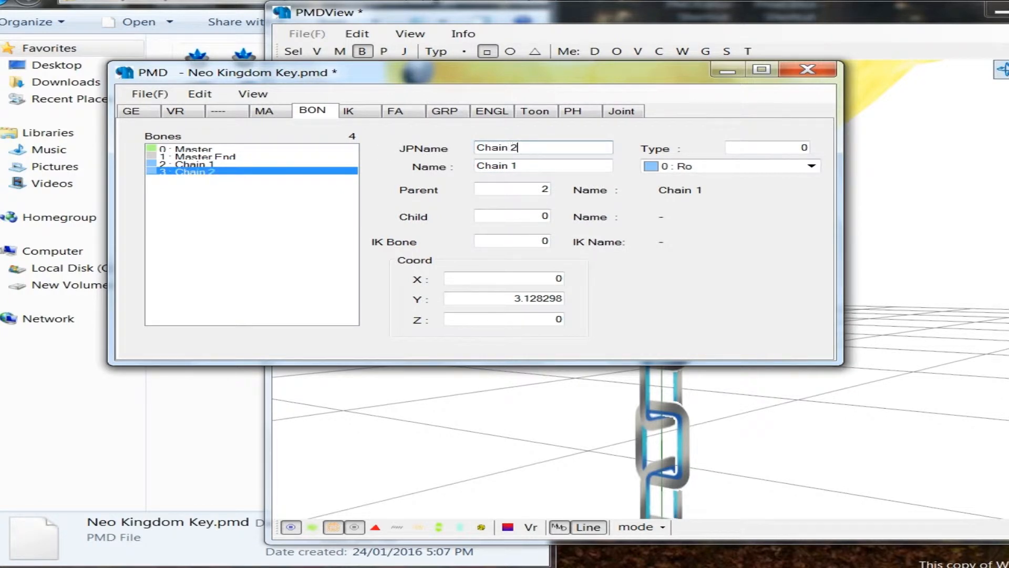
pyautogui.press('Tab')
pyautogui.write('Chain 2')
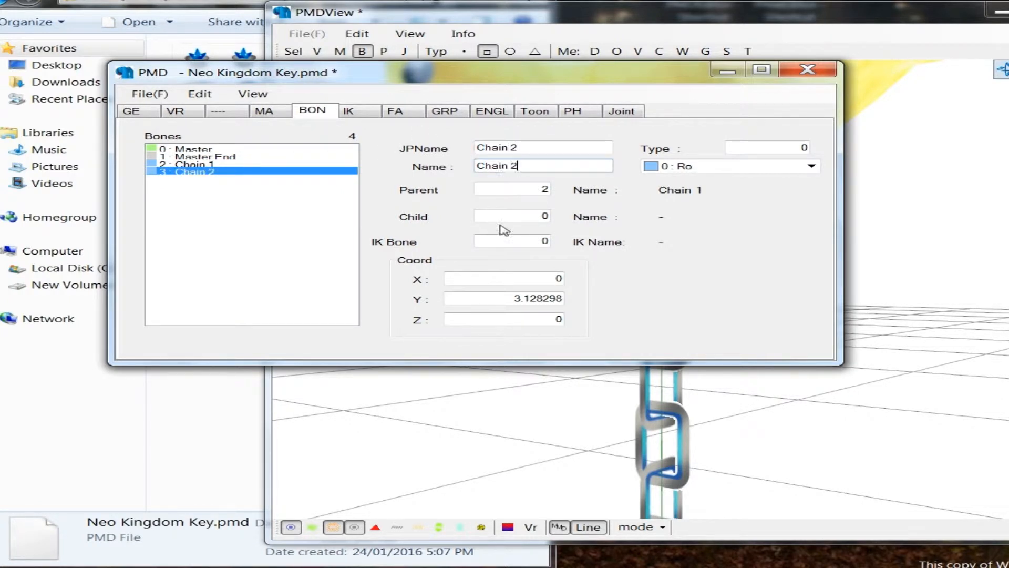
# Step: Set the Chain 2 bone's Y to 3.0 and lower it to the joint below the first chain link, at Y about 2.85
pyautogui.moveTo(512, 299); pyautogui.dragTo(573, 299)
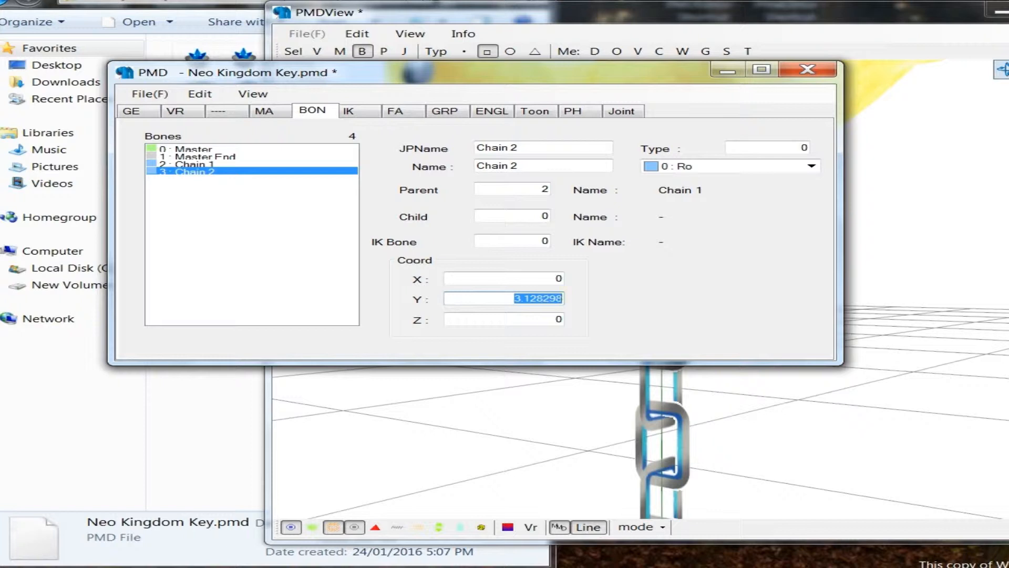
pyautogui.write('3')
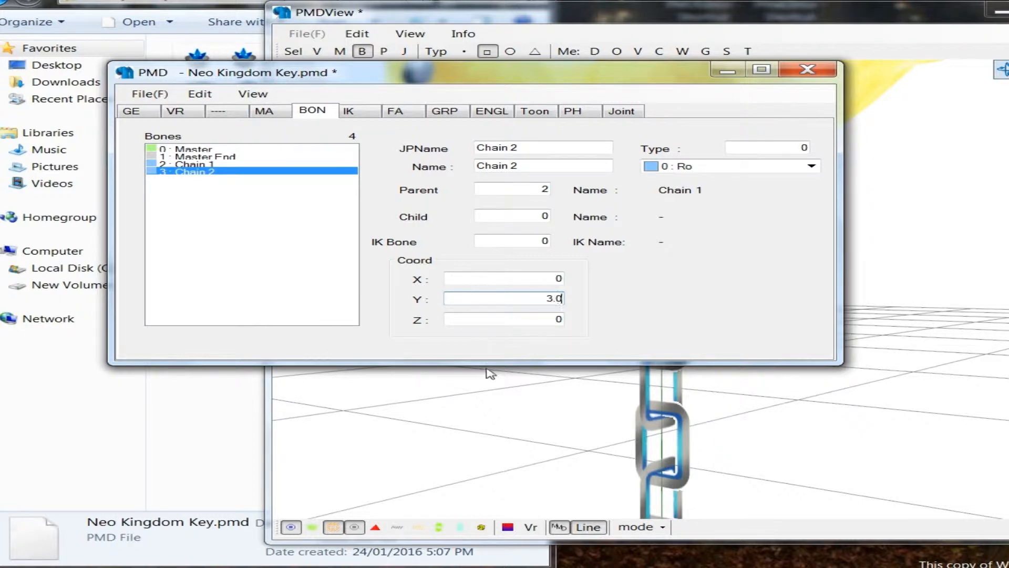
pyautogui.click(516, 433)
pyautogui.scroll(4, 606, 249)
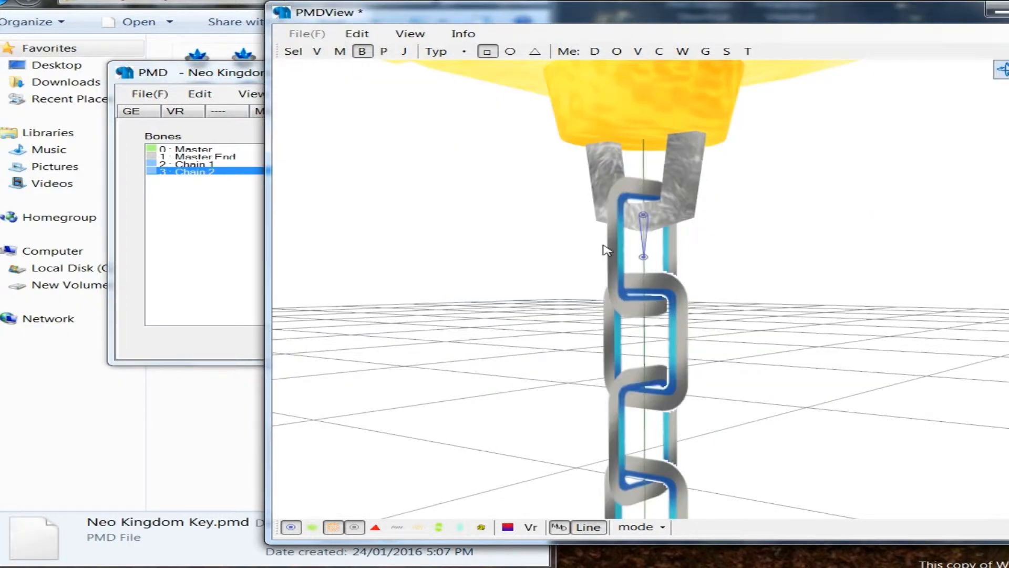
pyautogui.moveTo(603, 246); pyautogui.dragTo(677, 269)
pyautogui.moveTo(644, 191); pyautogui.dragTo(647, 242)
pyautogui.click(692, 340)
pyautogui.scroll(-6, 690, 343)
pyautogui.moveTo(683, 349); pyautogui.dragTo(625, 489, button='middle')
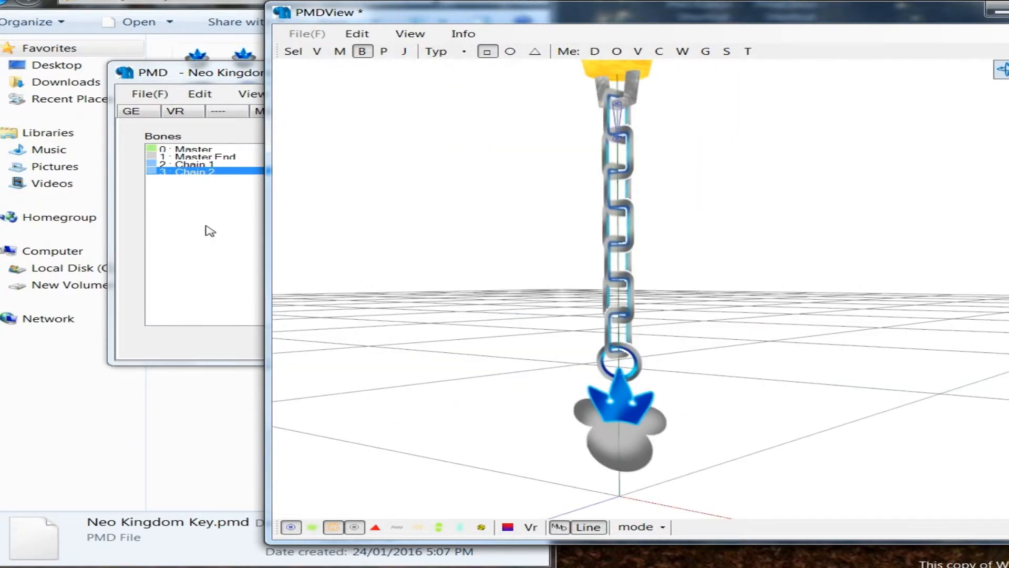
# Step: Add a connected bone to Chain 2 and name it Chain 3 in both the Japanese and English name fields
pyautogui.click(206, 172)
pyautogui.rightClick(206, 173)
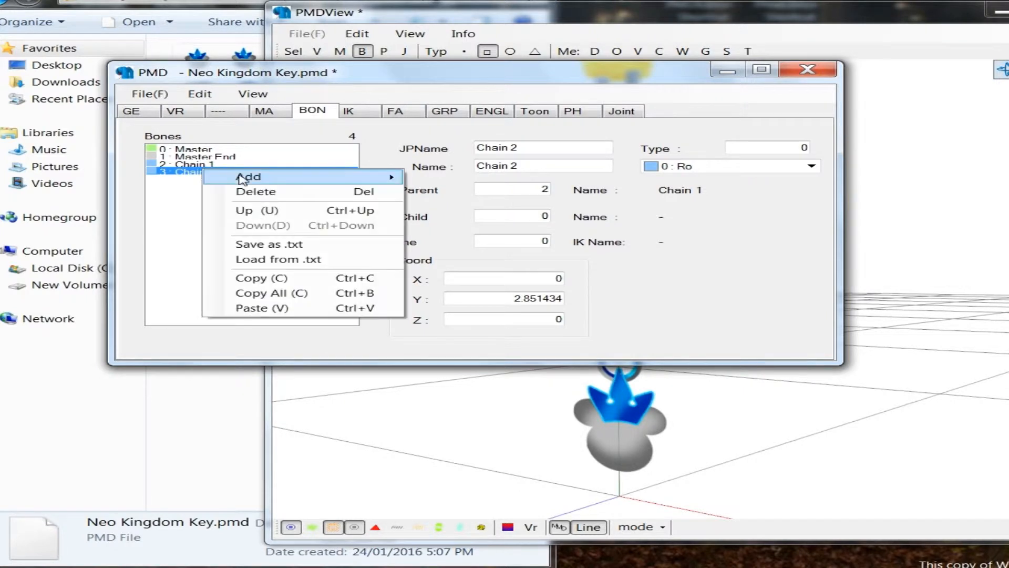
pyautogui.moveTo(244, 175)
pyautogui.click(436, 243)
pyautogui.moveTo(531, 148); pyautogui.dragTo(475, 149)
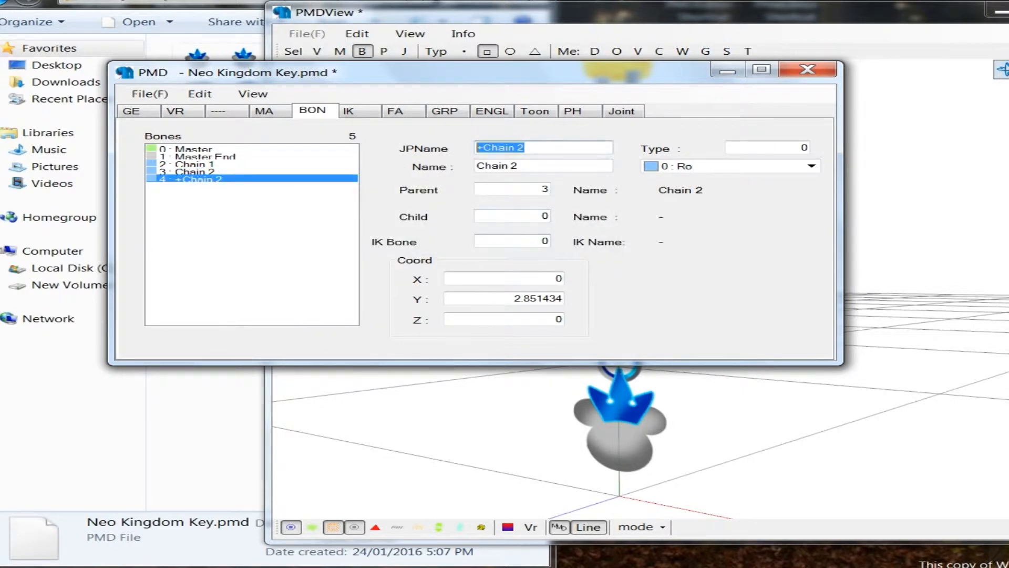
pyautogui.write('Chai')
pyautogui.hotkey('ctrl', 'a')
pyautogui.hotkey('ctrl', 'c')
pyautogui.press('Tab')
pyautogui.hotkey('ctrl', 'v')
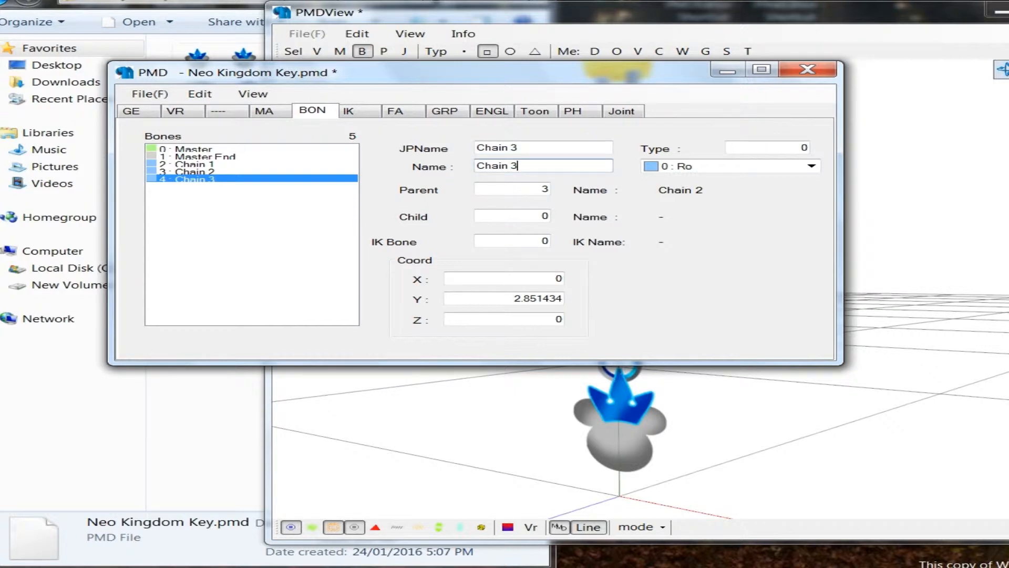
# Step: Lower the Chain 3 bone along the vertical axis to the next link joint down the chain, at Y about 2.57
pyautogui.moveTo(509, 299); pyautogui.dragTo(659, 292)
pyautogui.write('2.5')
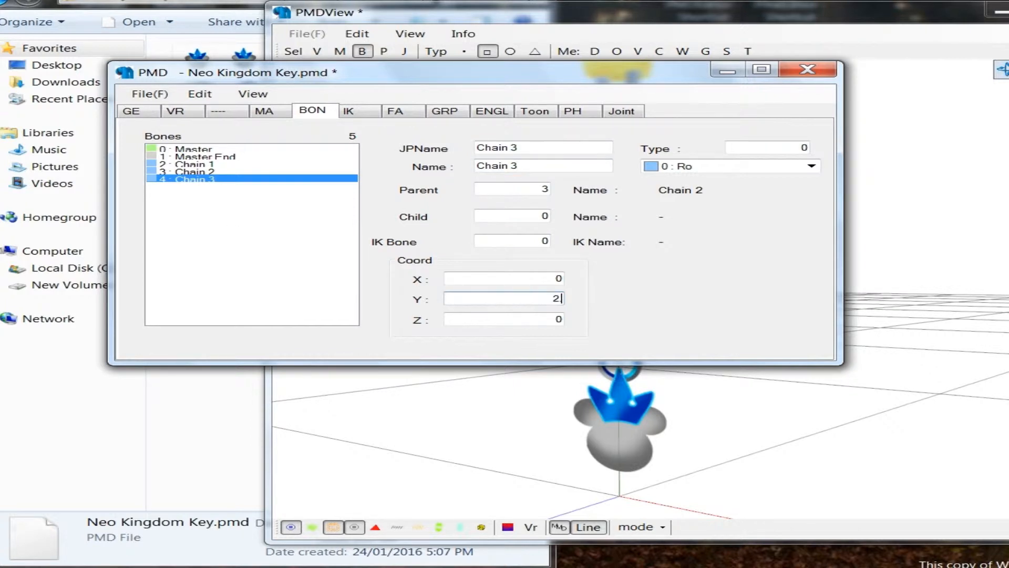
pyautogui.click(648, 354)
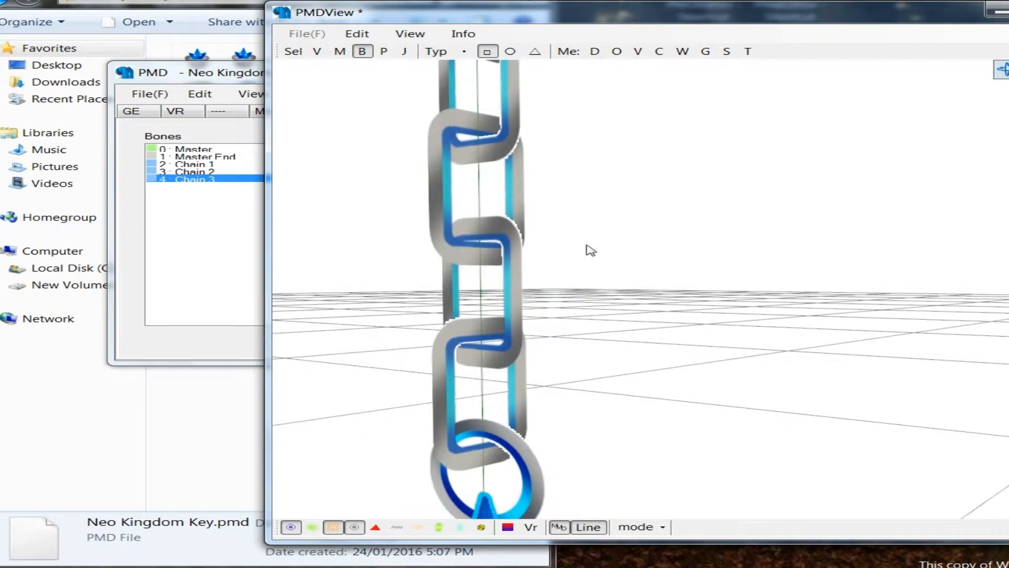
pyautogui.moveTo(587, 245); pyautogui.dragTo(589, 247, button='middle')
pyautogui.moveTo(589, 248); pyautogui.dragTo(566, 215, button='right')
pyautogui.moveTo(566, 216); pyautogui.dragTo(698, 239)
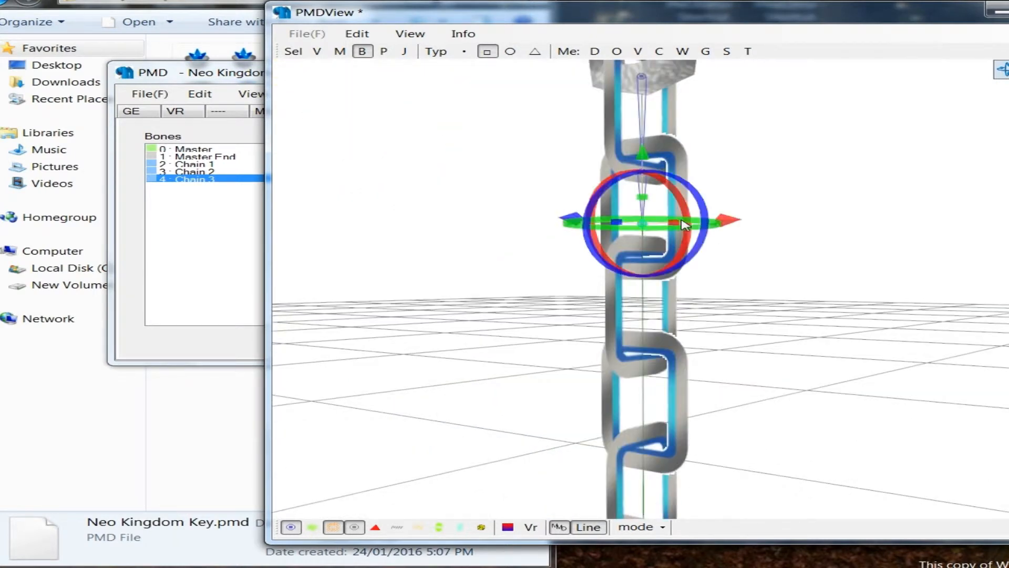
pyautogui.moveTo(642, 158); pyautogui.dragTo(753, 210)
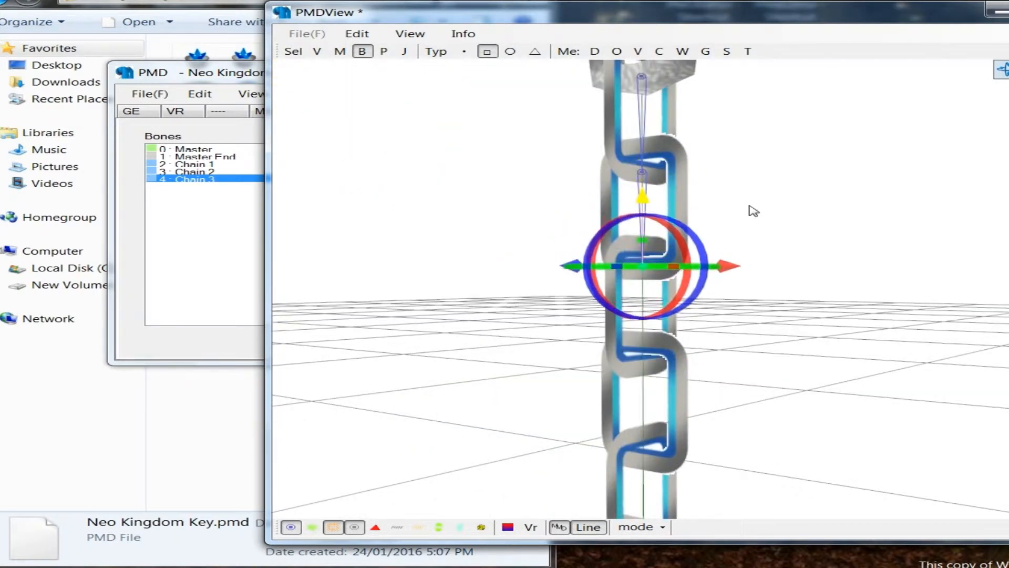
pyautogui.click(666, 286)
pyautogui.moveTo(667, 286); pyautogui.dragTo(463, 218, button='middle')
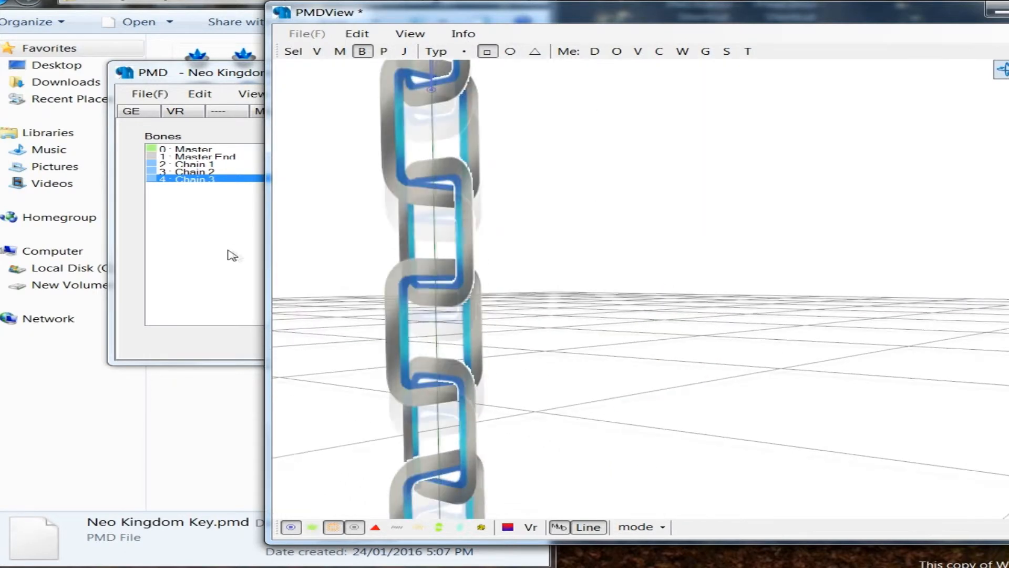
# Step: Add a connected bone to Chain 3 and name it Chain 4 in both the Japanese and English name fields
pyautogui.click(229, 251)
pyautogui.click(204, 171)
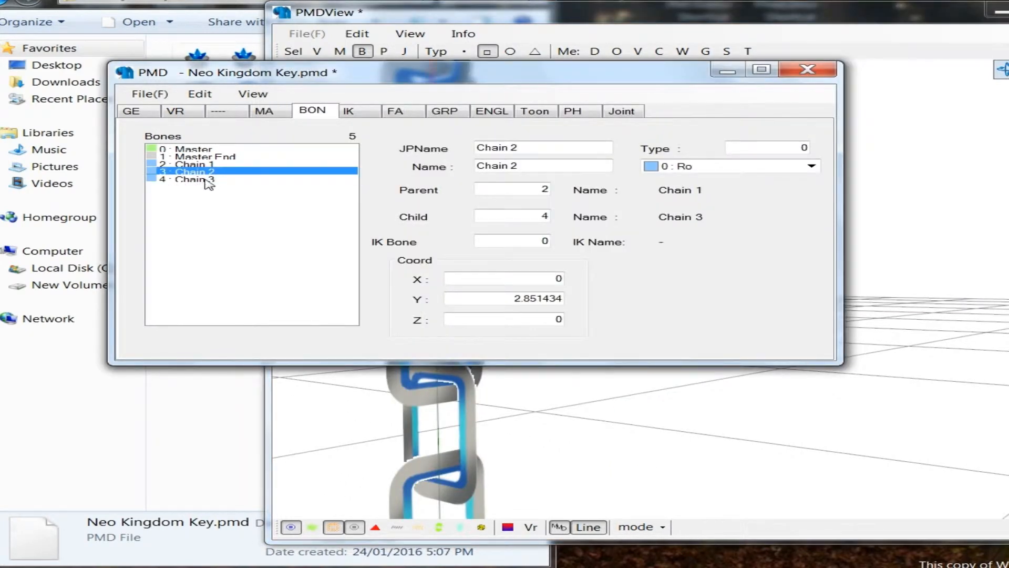
pyautogui.rightClick(206, 180)
pyautogui.moveTo(237, 187)
pyautogui.click(475, 255)
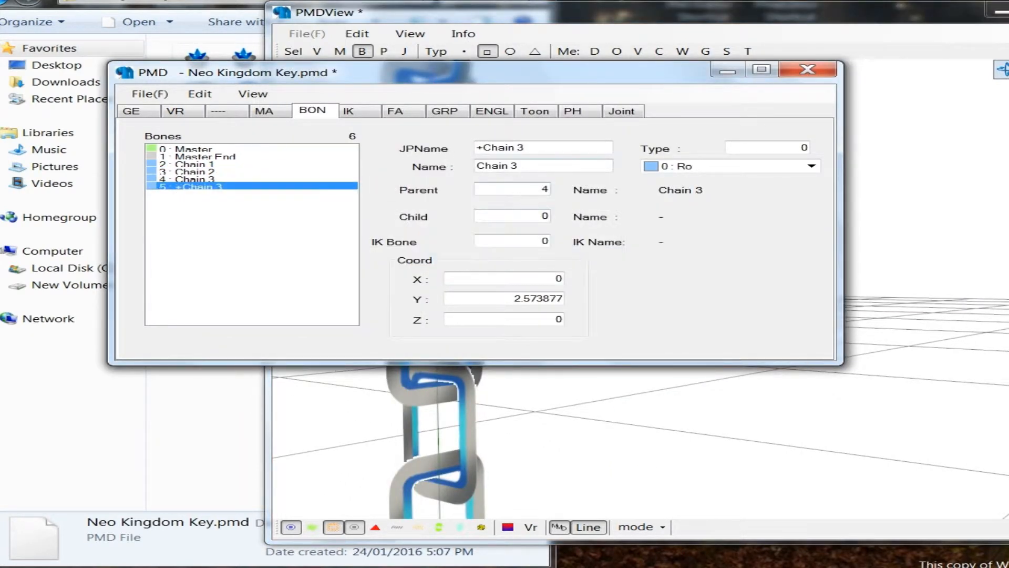
pyautogui.hotkey('ctrl', 'v')
pyautogui.press('BackSpace')
pyautogui.press('Tab')
pyautogui.hotkey('ctrl', 'v')
pyautogui.press('BackSpace')
pyautogui.write('4')
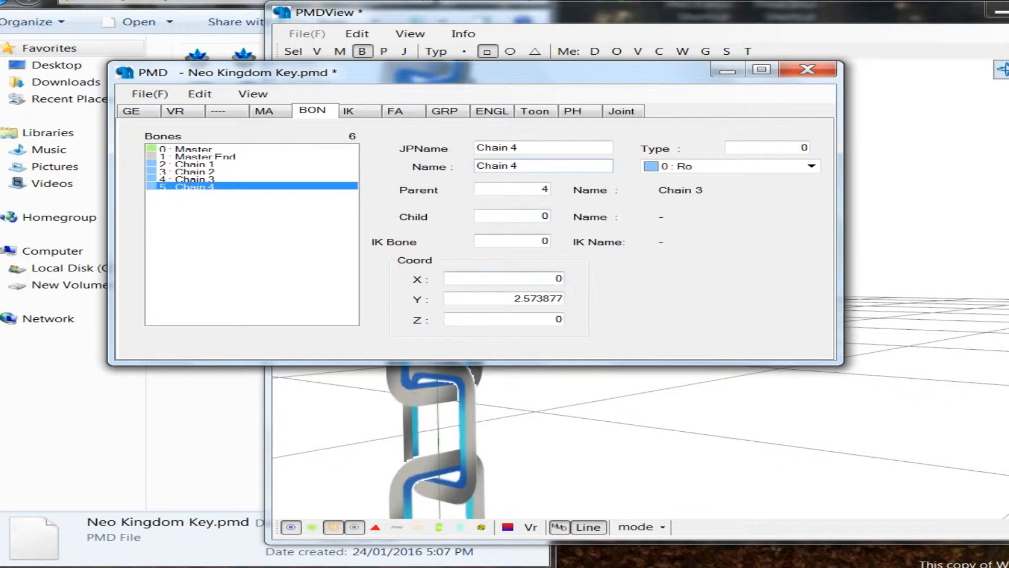
# Step: Set the Chain 4 bone's Y coordinate to 2.4
pyautogui.doubleClick(544, 298)
pyautogui.write('2.4')
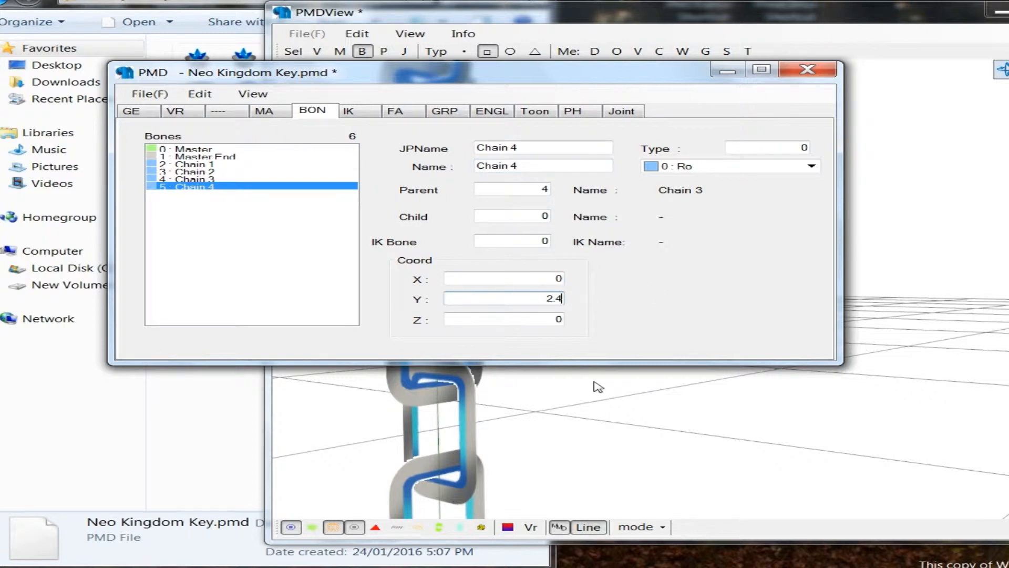
pyautogui.click(598, 388)
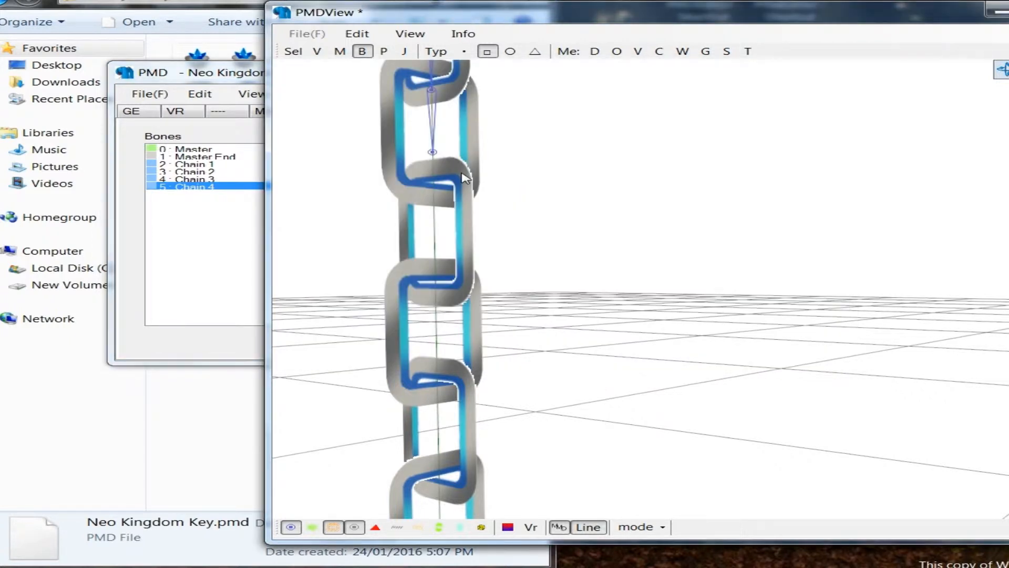
# Step: Lower the Chain 4 bone along the vertical axis to the next link joint, at Y about 2.29
pyautogui.click(430, 152)
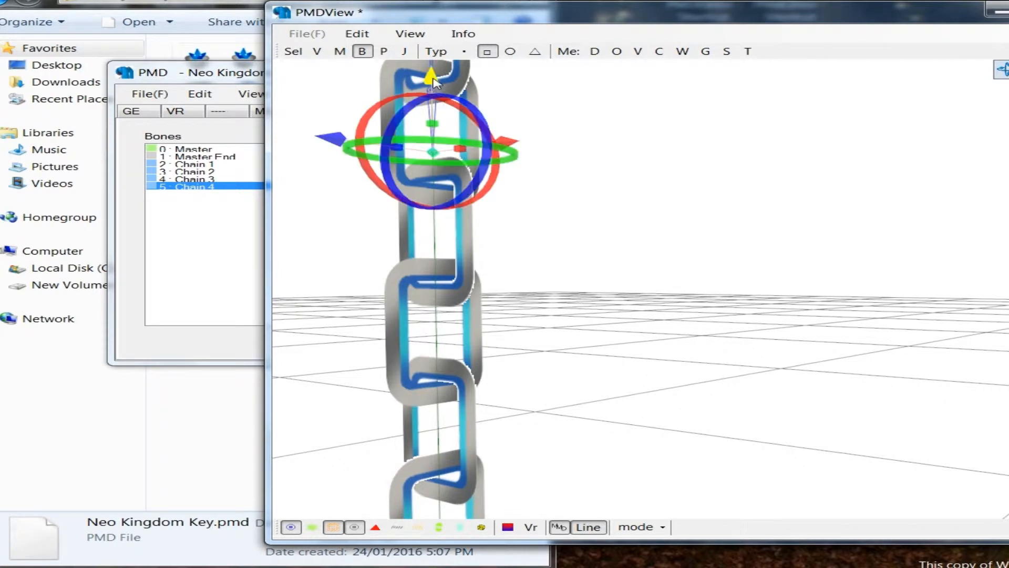
pyautogui.moveTo(432, 109); pyautogui.dragTo(433, 122)
pyautogui.click(522, 231)
pyautogui.moveTo(521, 230); pyautogui.dragTo(515, 223, button='right')
# Step: Add a connected bone to Chain 4 and name it Chain 5 in both the Japanese and English name fields
pyautogui.click(229, 263)
pyautogui.rightClick(210, 188)
pyautogui.moveTo(389, 194)
pyautogui.click(518, 263)
pyautogui.click(519, 146)
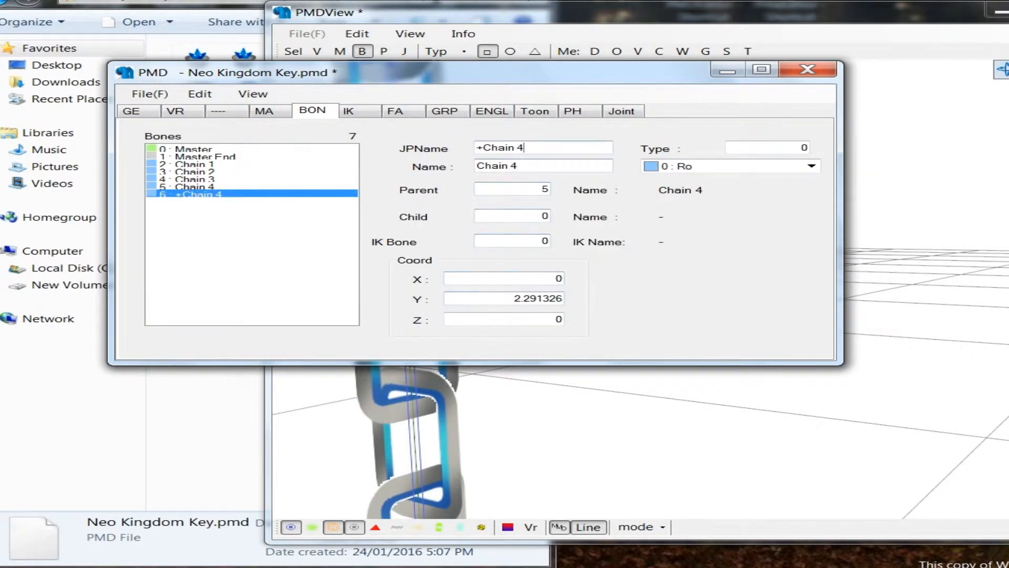
pyautogui.moveTo(519, 146); pyautogui.dragTo(475, 148)
pyautogui.write('V')
pyautogui.press('BackSpace')
pyautogui.write('Cha')
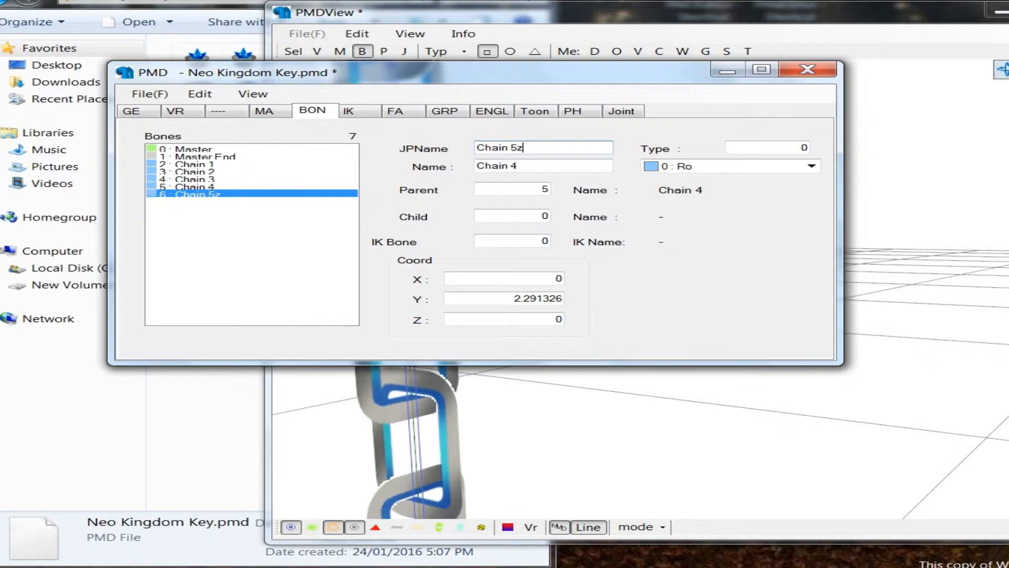
pyautogui.hotkey('ctrl', 'a')
pyautogui.hotkey('ctrl', 'c')
pyautogui.press('Tab')
pyautogui.hotkey('ctrl', 'v')
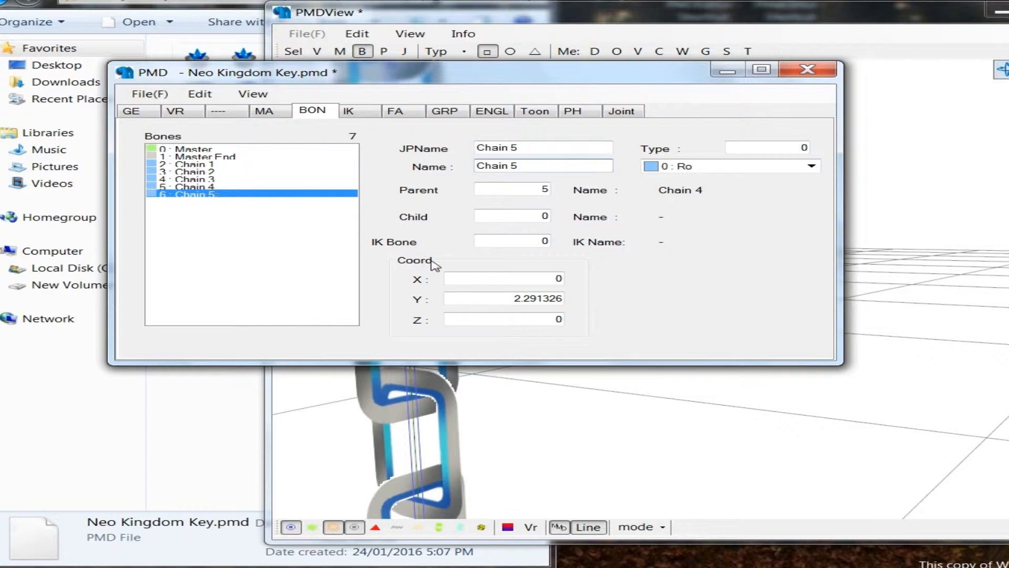
# Step: Set the Chain 5 bone's Y coordinate to 2.1 and lower it vertically to the next link joint, at Y about 2.01
pyautogui.doubleClick(531, 298)
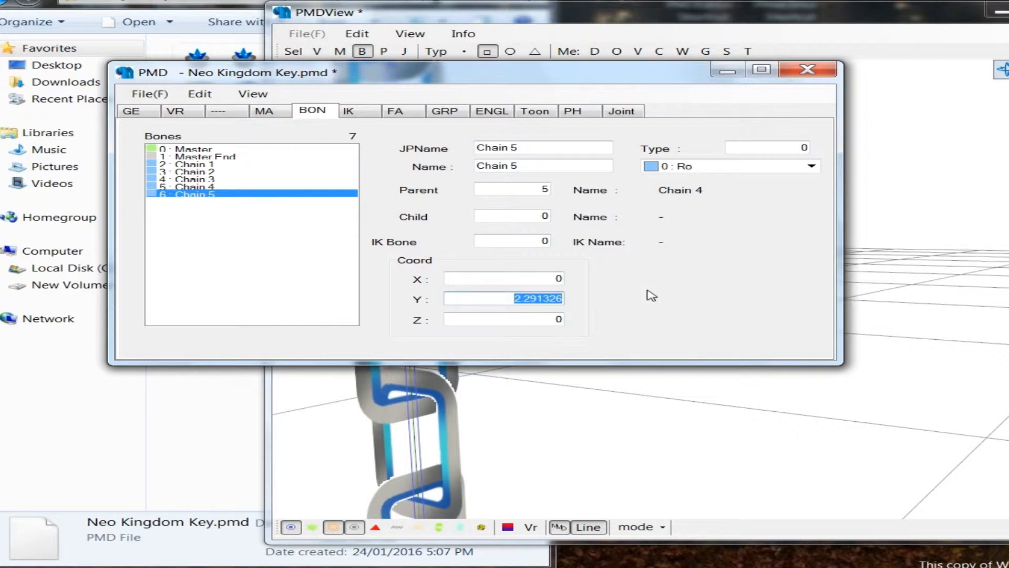
pyautogui.write('2.1')
pyautogui.click(577, 400)
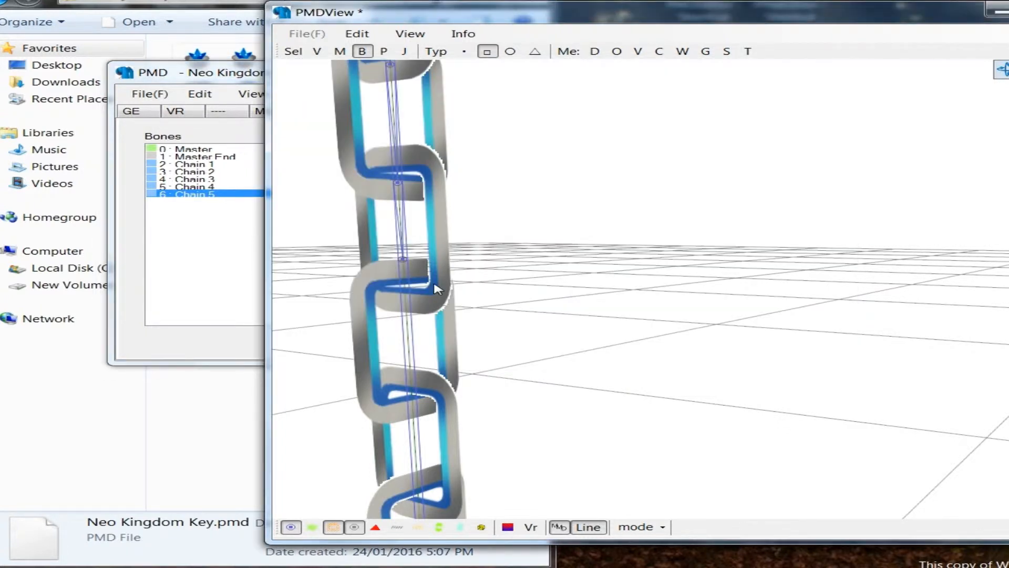
pyautogui.moveTo(383, 248); pyautogui.dragTo(431, 276)
pyautogui.moveTo(510, 284); pyautogui.dragTo(510, 285, button='middle')
pyautogui.moveTo(634, 150); pyautogui.dragTo(462, 288)
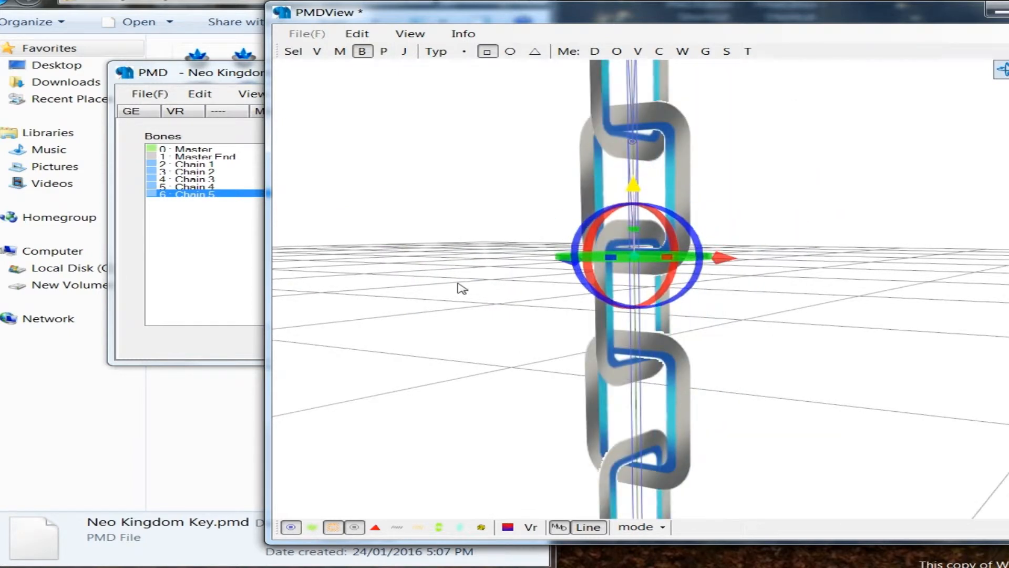
# Step: Add a connected bone to Chain 5 and name it Chain 6 in both the Japanese and English name fields
pyautogui.click(169, 281)
pyautogui.rightClick(198, 194)
pyautogui.moveTo(298, 210)
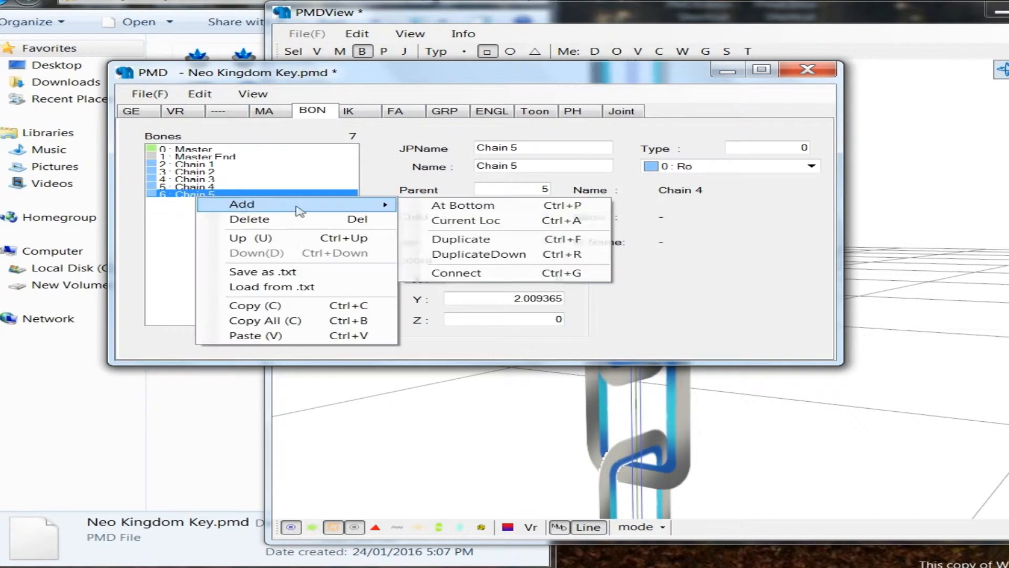
pyautogui.click(489, 273)
pyautogui.click(539, 149)
pyautogui.hotkey('ctrl', 'v')
pyautogui.press('Return')
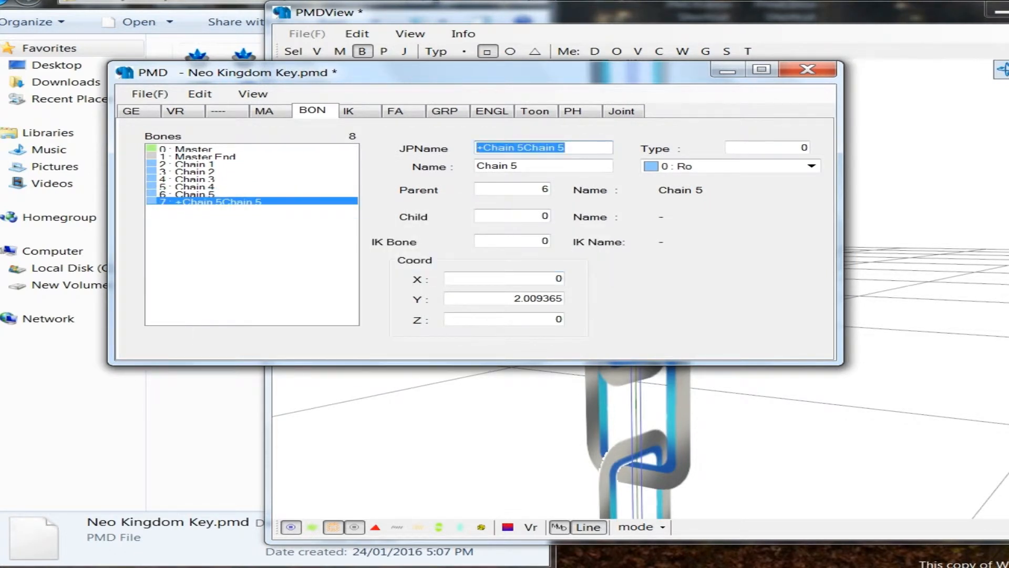
pyautogui.write('Chain 6')
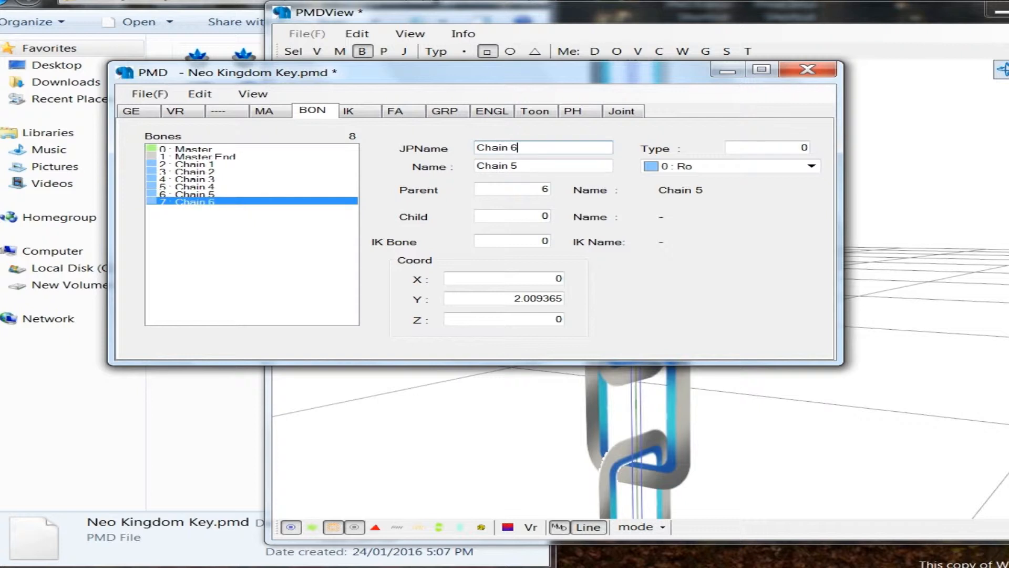
pyautogui.press('Tab')
pyautogui.hotkey('ctrl', 'v')
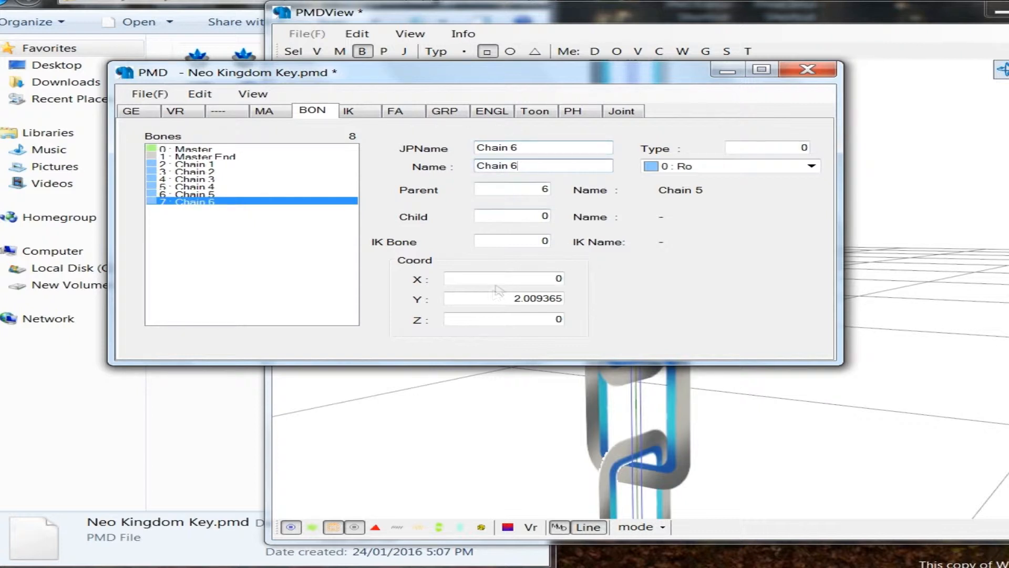
# Step: Set the Chain 6 bone's Y coordinate to 1.9 and lower it vertically to the next link joint, at Y about 1.72
pyautogui.moveTo(515, 298); pyautogui.dragTo(637, 296)
pyautogui.write('1.8')
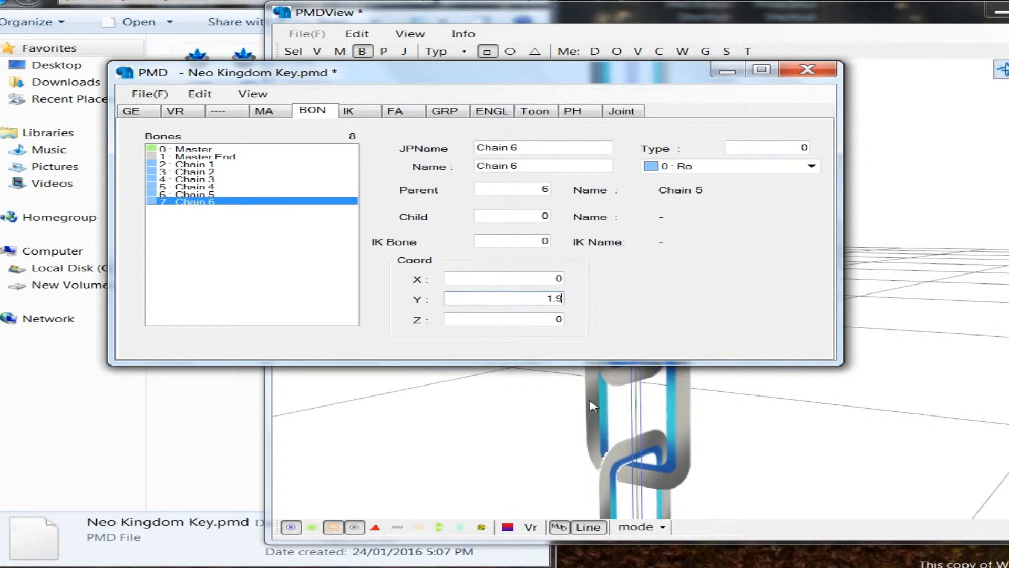
pyautogui.click(590, 405)
pyautogui.moveTo(589, 291); pyautogui.dragTo(702, 310)
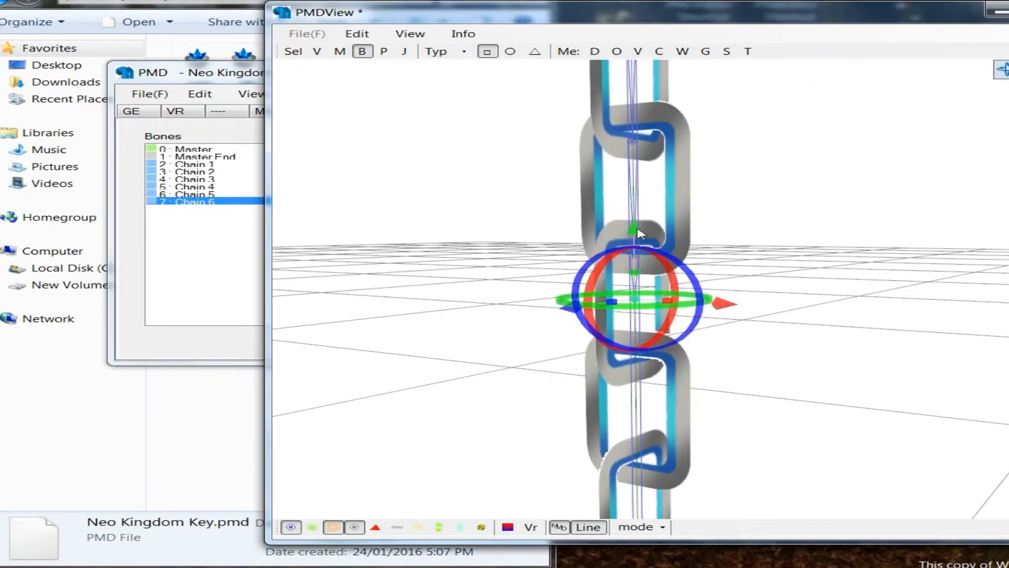
pyautogui.moveTo(643, 282); pyautogui.dragTo(642, 305)
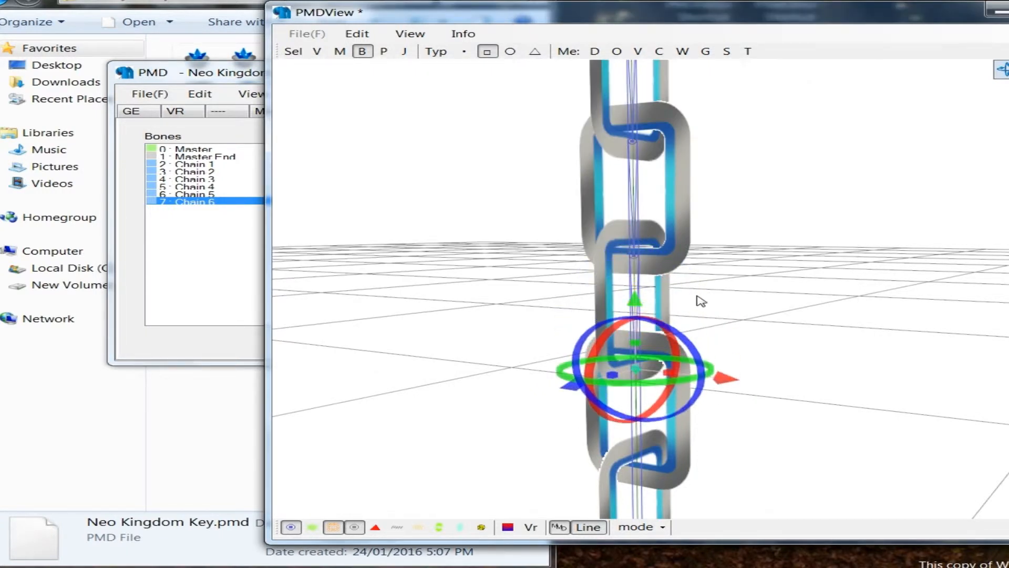
pyautogui.click(697, 296)
pyautogui.moveTo(697, 295); pyautogui.dragTo(672, 273, button='right')
pyautogui.scroll(-2, 673, 273)
# Step: Add a connected bone to Chain 6 and name it Chain 7 in both the Japanese and English name fields
pyautogui.click(215, 204)
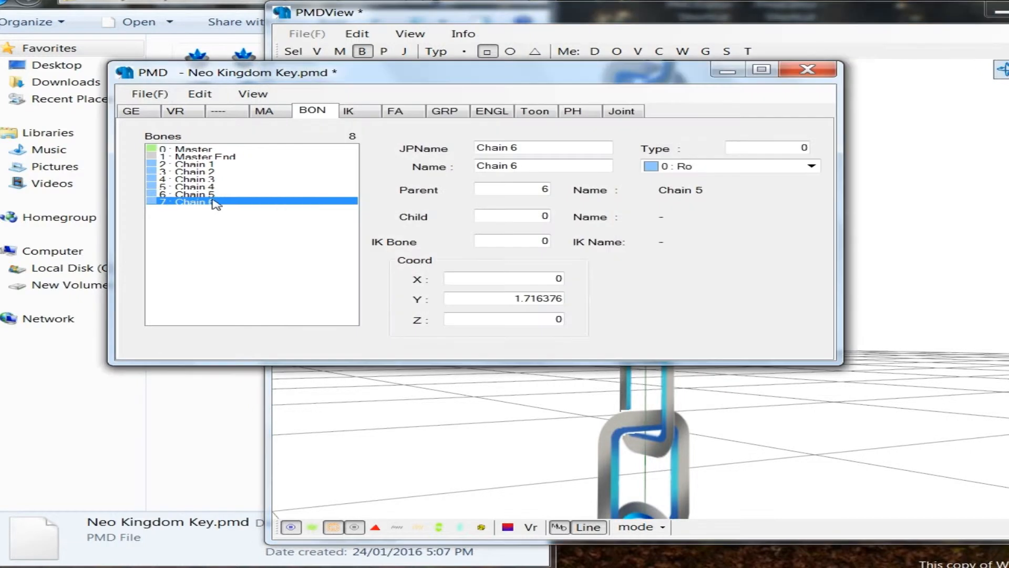
pyautogui.rightClick(215, 204)
pyautogui.moveTo(259, 207)
pyautogui.click(518, 259)
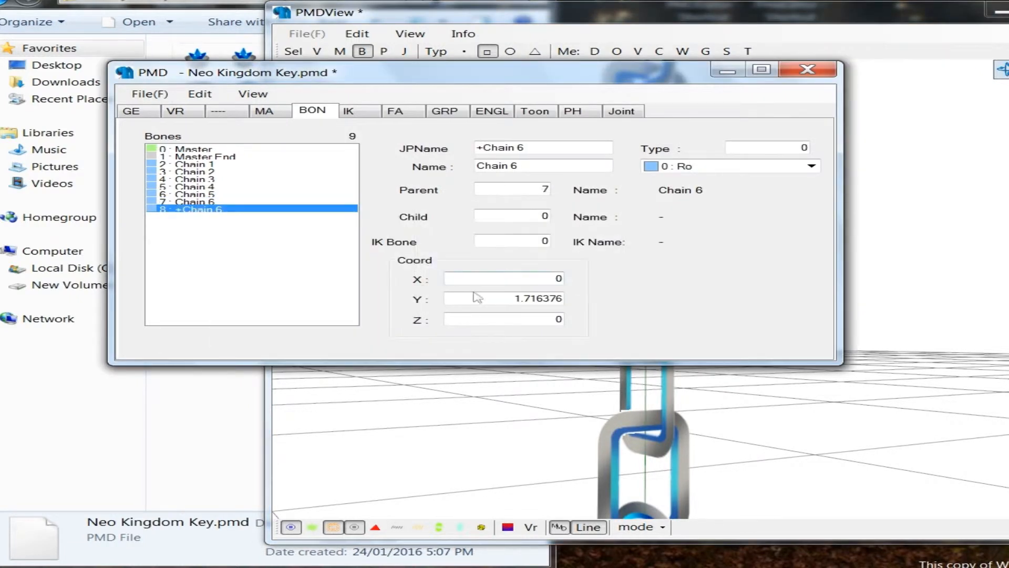
pyautogui.click(600, 444)
pyautogui.click(213, 270)
pyautogui.moveTo(541, 147); pyautogui.dragTo(80, 147)
pyautogui.write('Chai')
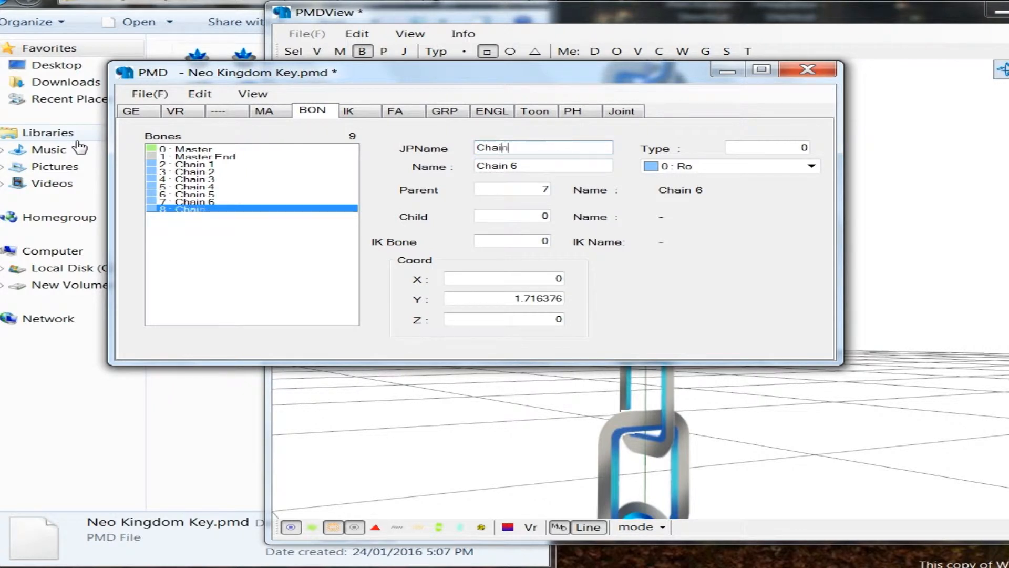
pyautogui.hotkey('ctrl', 'a')
pyautogui.hotkey('ctrl', 'c')
pyautogui.press('Tab')
pyautogui.hotkey('ctrl', 'v')
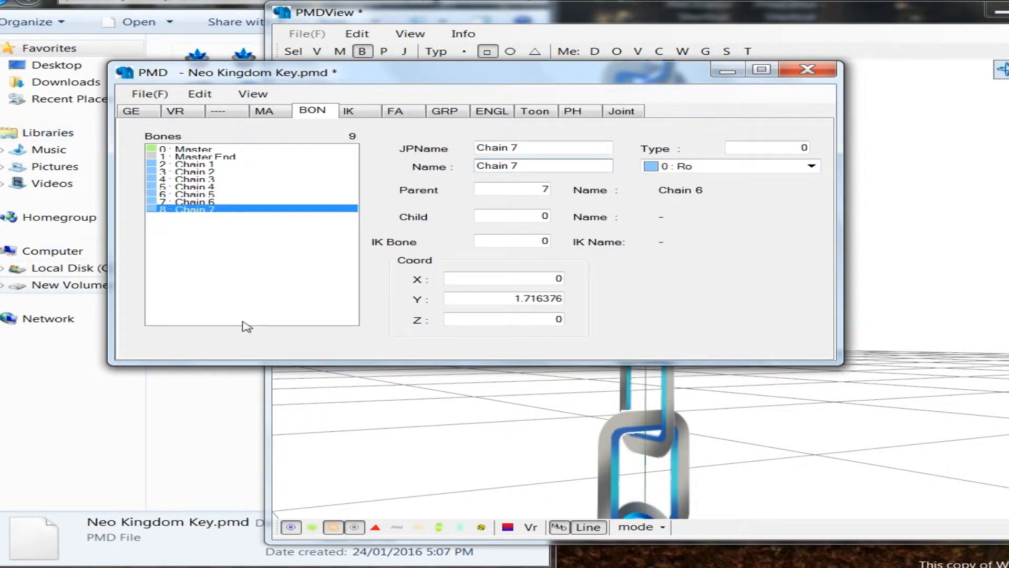
# Step: Set the Chain 7 bone's Y coordinate to 1.6 and lower it vertically to the next link joint, at Y about 1.43
pyautogui.moveTo(461, 298); pyautogui.dragTo(646, 284)
pyautogui.write('1.6')
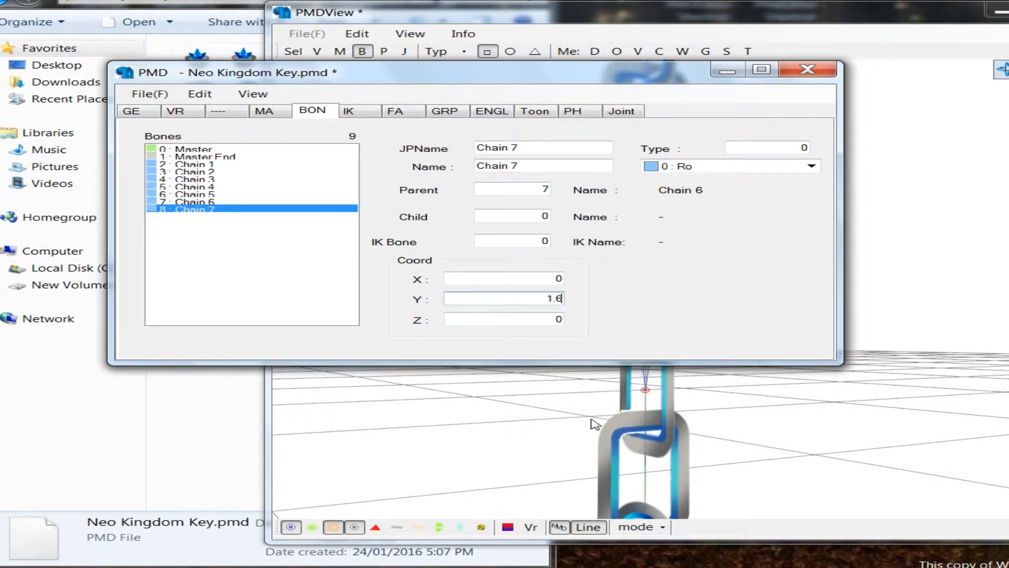
pyautogui.click(590, 388)
pyautogui.moveTo(590, 388)
pyautogui.mouseDown(button='middle')
pyautogui.moveTo(615, 137)
pyautogui.moveTo(623, 227)
pyautogui.mouseUp(button='middle')
pyautogui.click(642, 230)
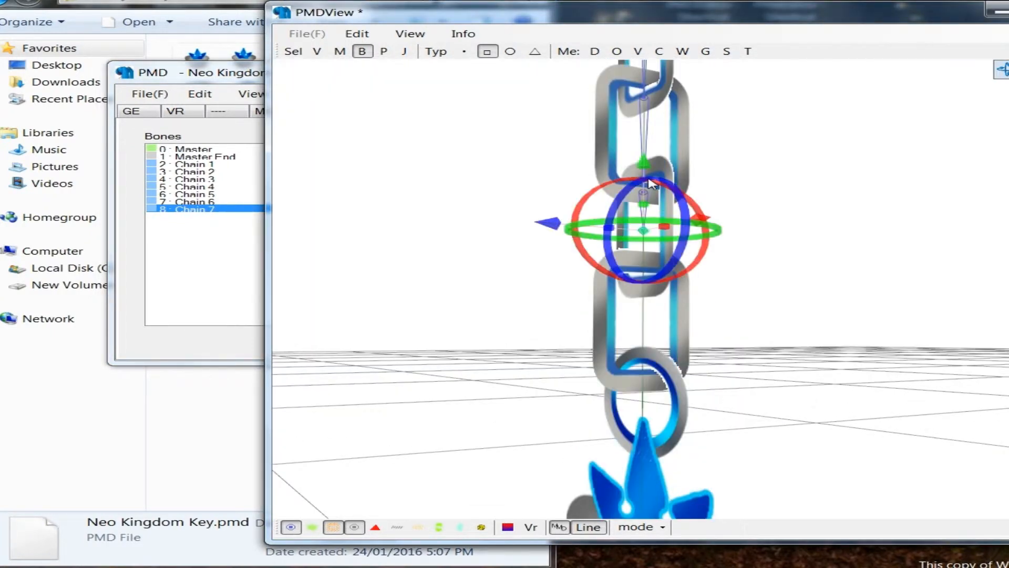
pyautogui.moveTo(646, 168); pyautogui.dragTo(646, 223)
pyautogui.click(555, 199)
pyautogui.scroll(1, 557, 207)
pyautogui.moveTo(557, 208); pyautogui.dragTo(537, 219, button='right')
# Step: Add a connected bone to Chain 7 and name it Chain 8 in both the Japanese and English name fields
pyautogui.click(183, 230)
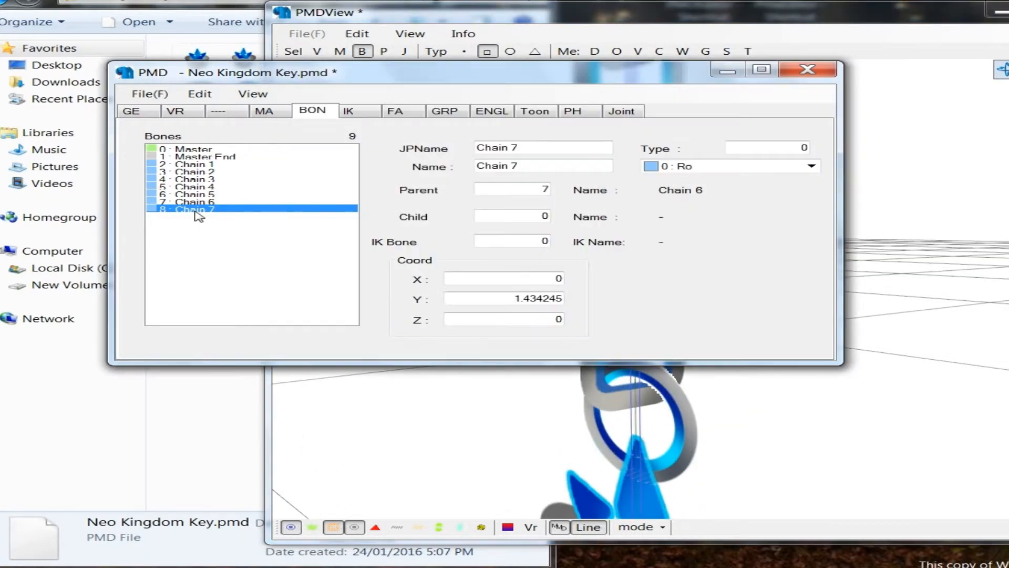
pyautogui.rightClick(195, 210)
pyautogui.moveTo(242, 219)
pyautogui.click(473, 288)
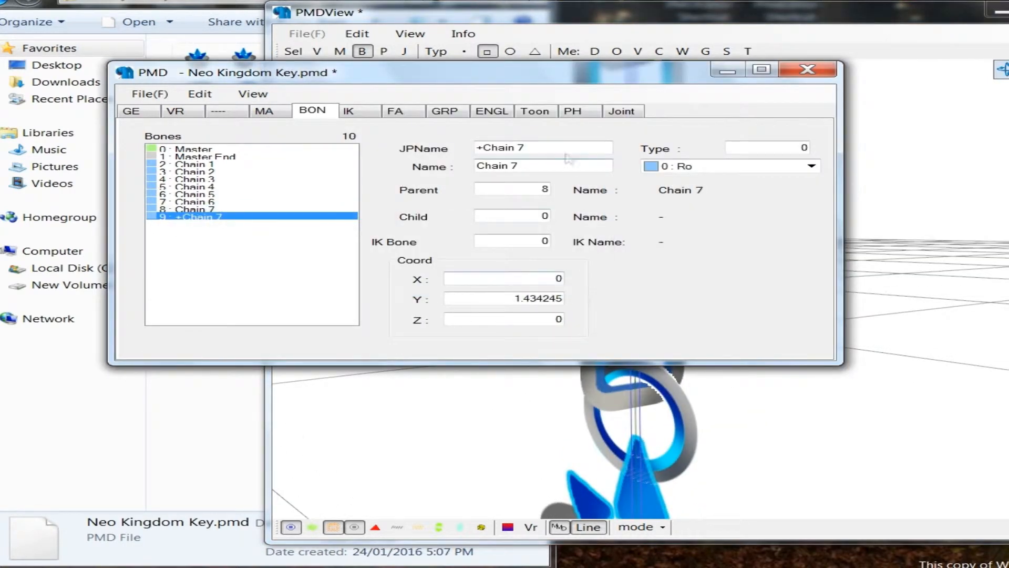
pyautogui.write('Cha')
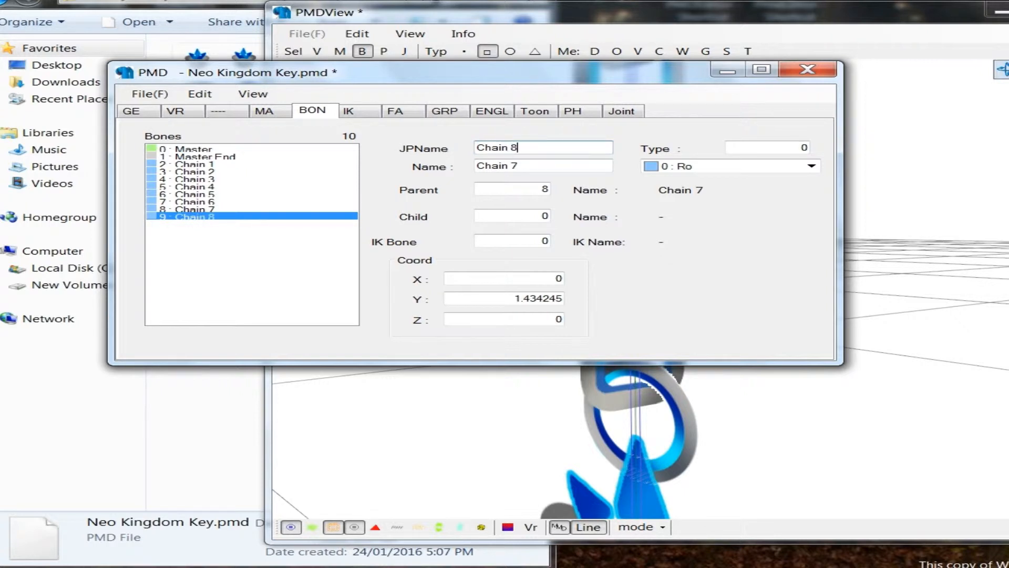
pyautogui.hotkey('ctrl', 'a')
pyautogui.hotkey('ctrl', 'c')
pyautogui.press('Tab')
pyautogui.hotkey('ctrl', 'v')
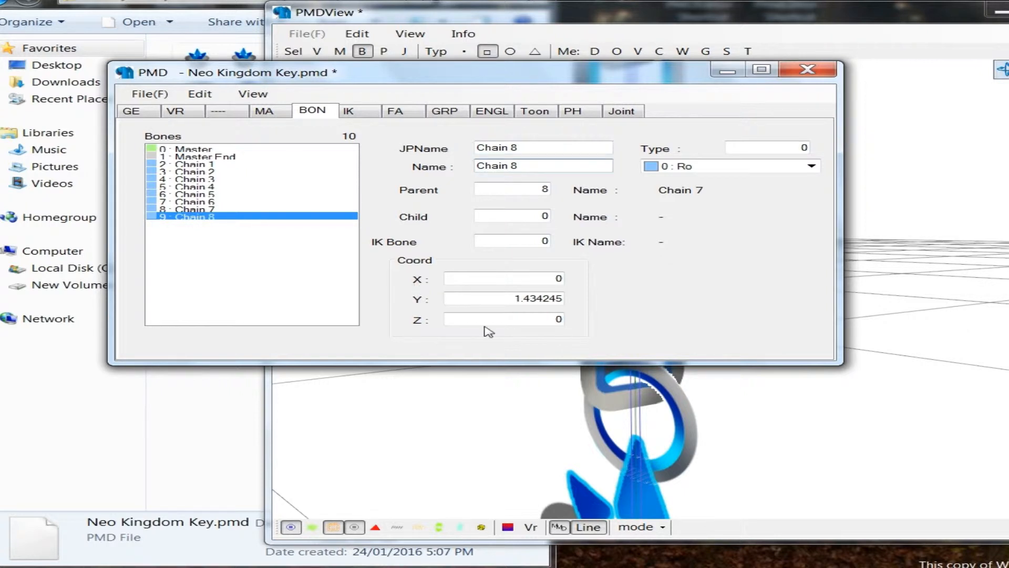
# Step: Set the Chain 8 bone's Y coordinate to 1.3 and lower it vertically to the joint with the round ring, at Y about 1.15
pyautogui.doubleClick(471, 299)
pyautogui.write('1.3')
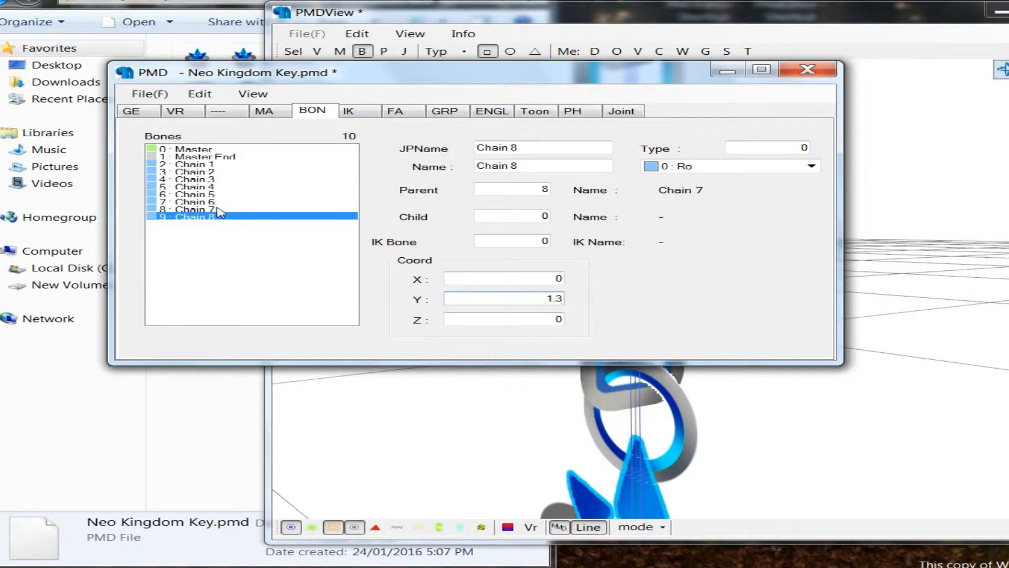
pyautogui.click(464, 413)
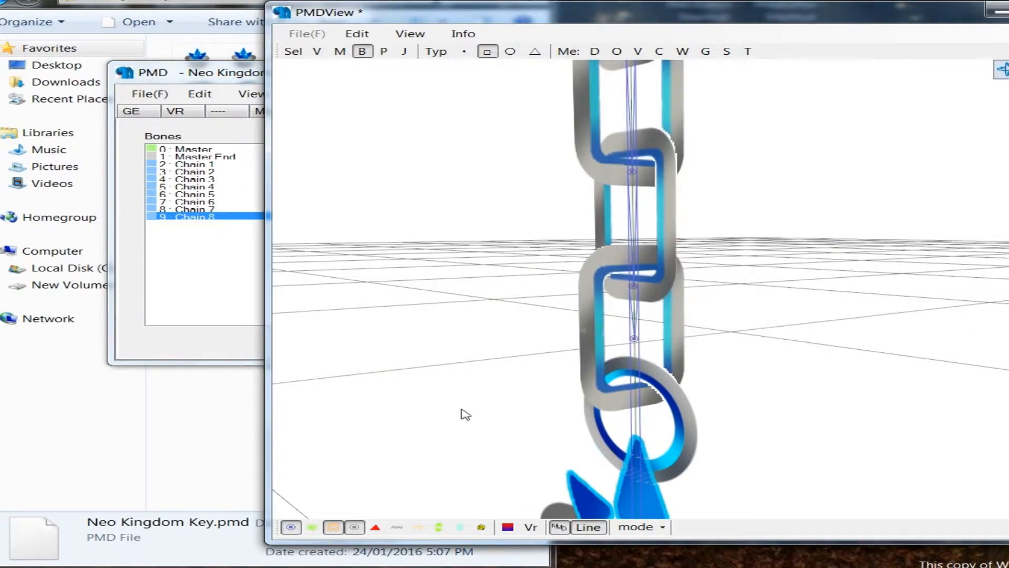
pyautogui.click(584, 329)
pyautogui.rightClick(669, 348)
pyautogui.moveTo(744, 316); pyautogui.dragTo(714, 297, button='right')
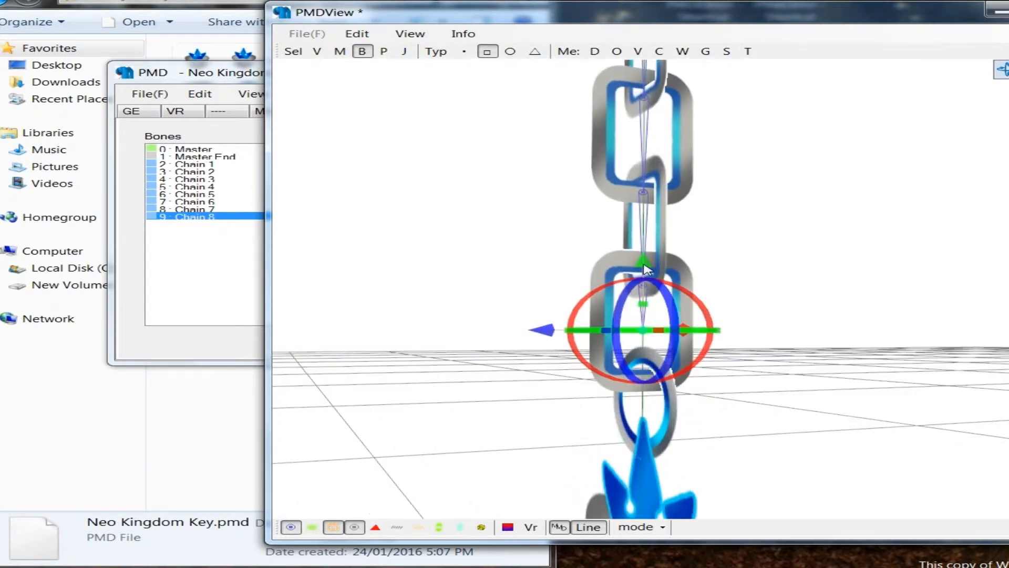
pyautogui.moveTo(647, 269); pyautogui.dragTo(647, 321)
pyautogui.click(760, 335)
pyautogui.moveTo(762, 338); pyautogui.dragTo(715, 342, button='right')
pyautogui.scroll(-5, 761, 334)
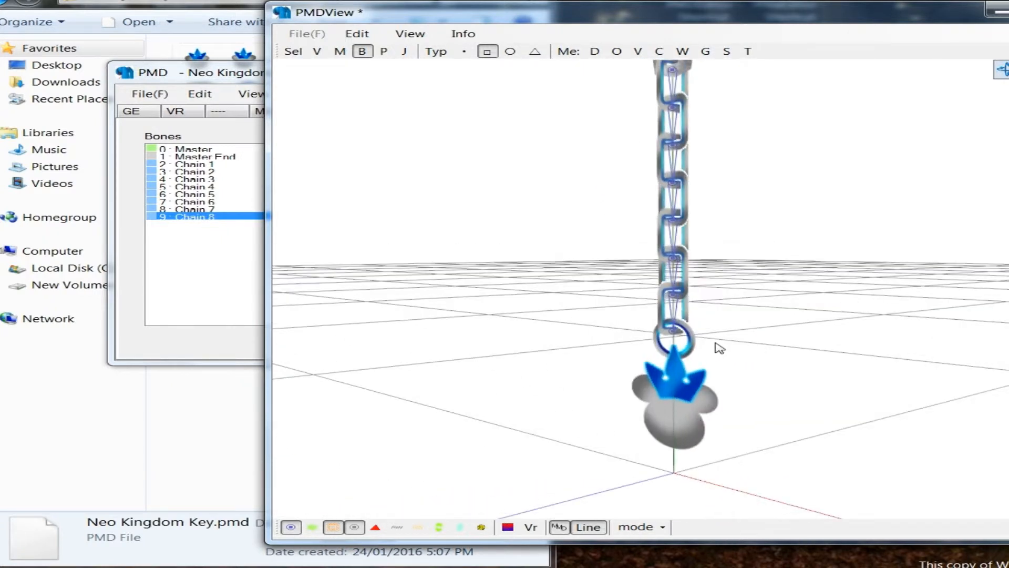
pyautogui.scroll(3, 705, 347)
pyautogui.moveTo(772, 372); pyautogui.dragTo(703, 308, button='middle')
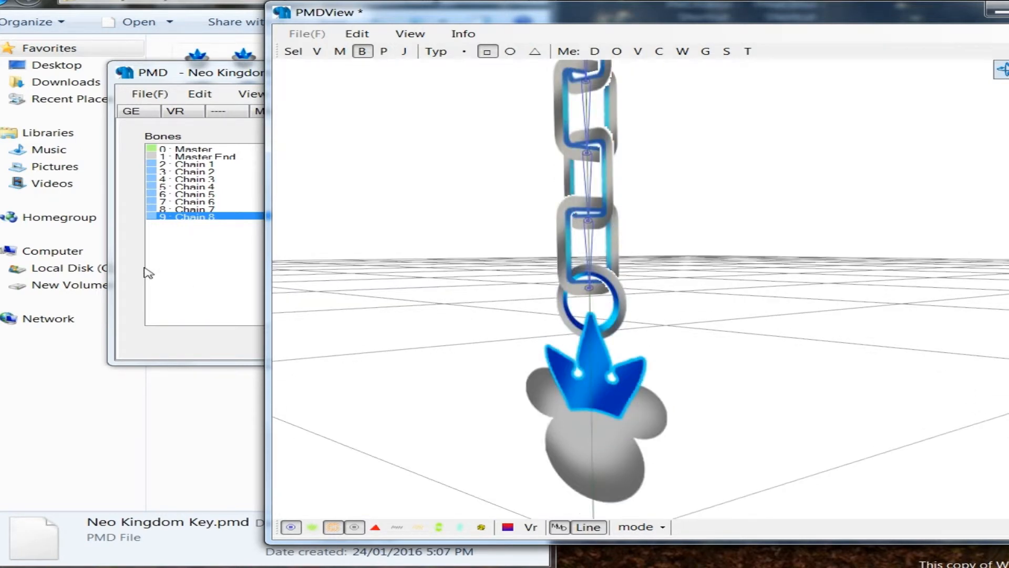
# Step: Add a connected bone to Chain 8 and name it Chain 9 in both the Japanese and English name fields
pyautogui.click(148, 271)
pyautogui.rightClick(203, 216)
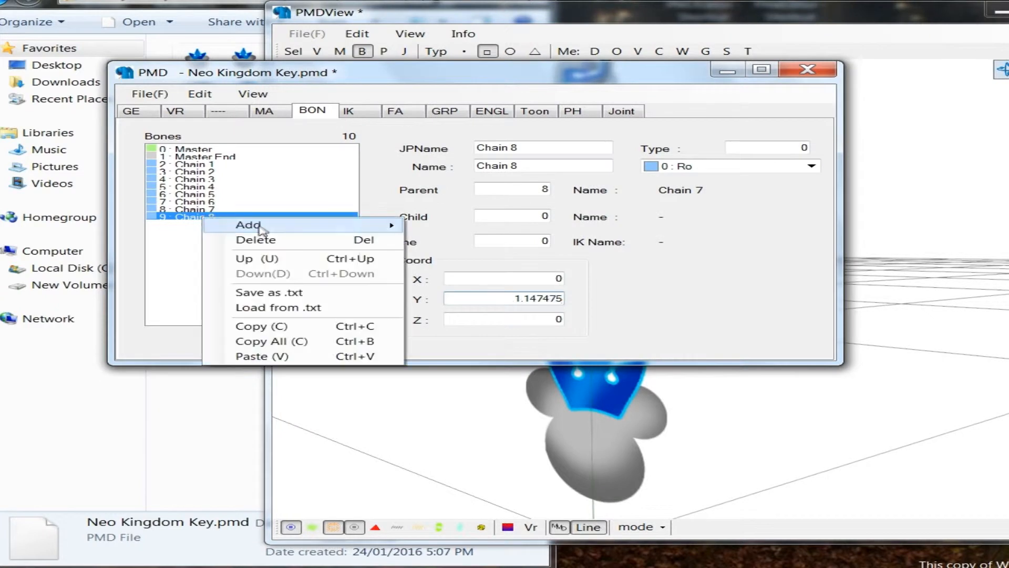
pyautogui.moveTo(247, 225)
pyautogui.click(457, 294)
pyautogui.doubleClick(499, 147)
pyautogui.write('Ch')
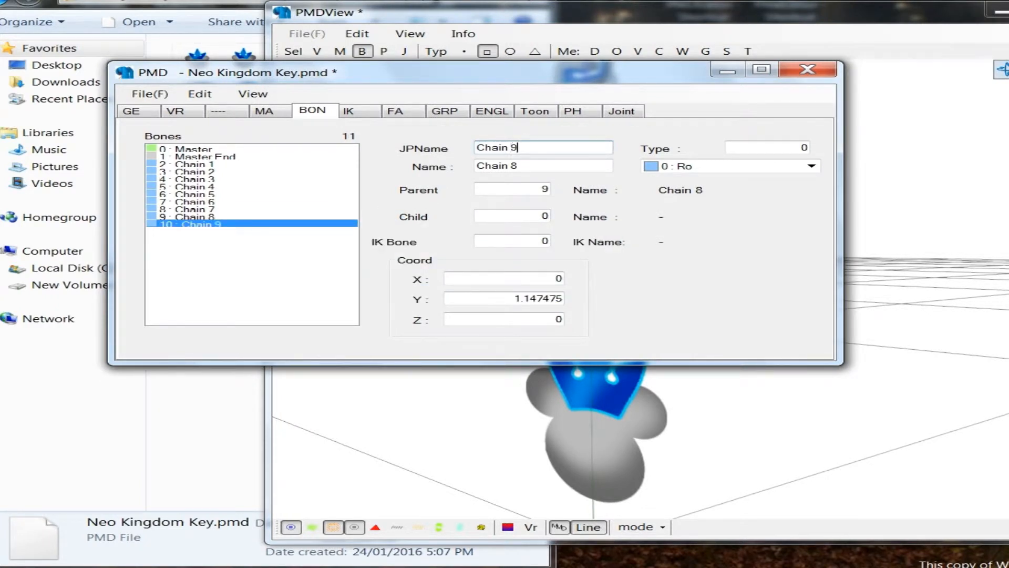
pyautogui.press('Tab')
pyautogui.write('Chain 9')
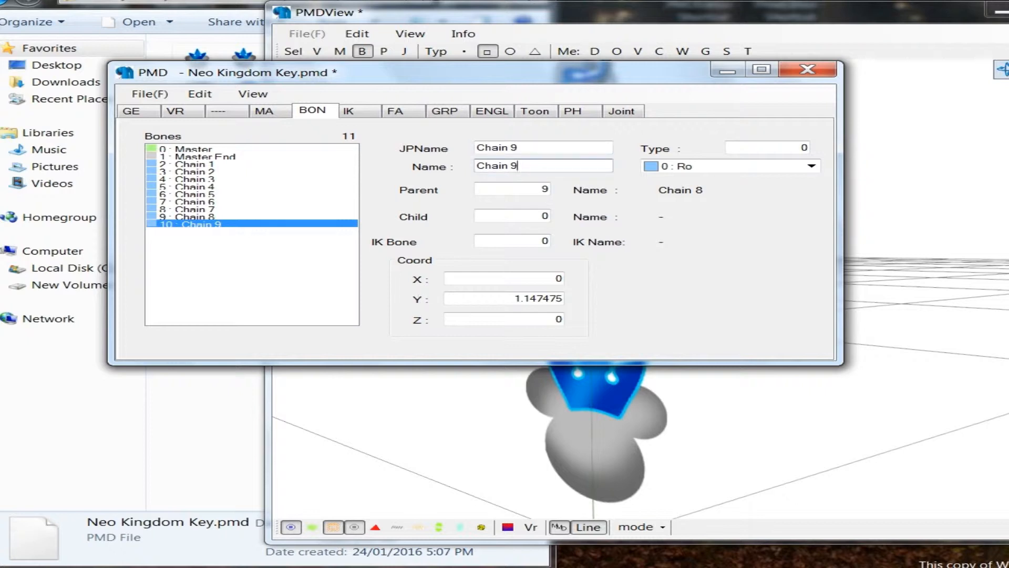
# Step: Set the Chain 9 bone's Y coordinate to 1, near the tip of the crown charm
pyautogui.doubleClick(537, 298)
pyautogui.write('1')
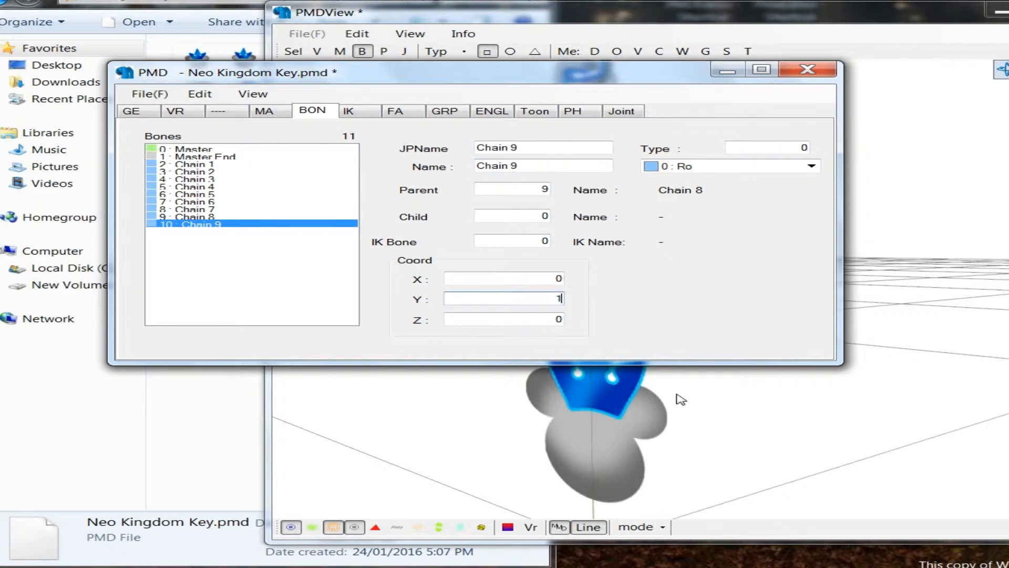
pyautogui.click(677, 395)
pyautogui.scroll(3, 500, 320)
pyautogui.scroll(3, 506, 330)
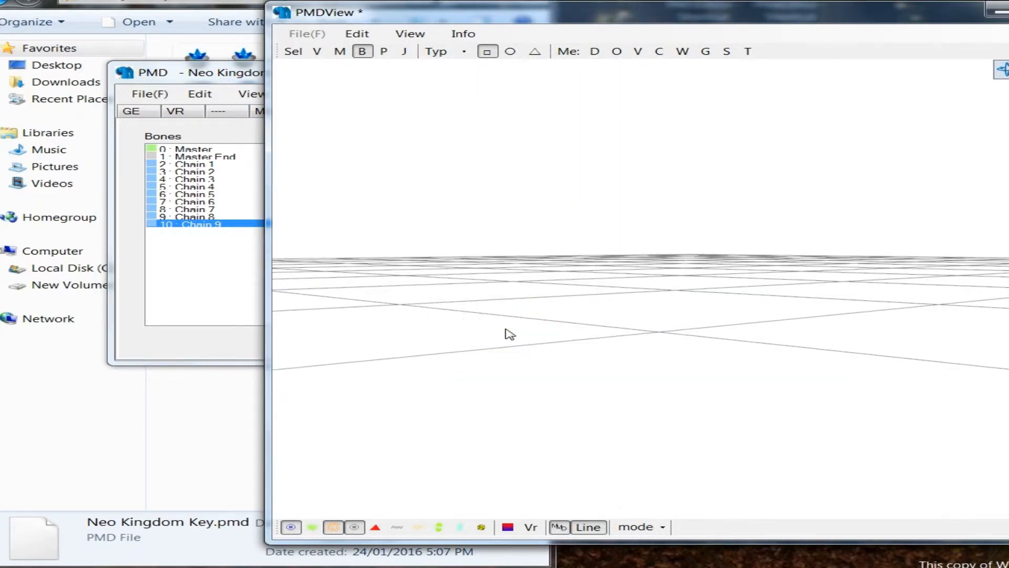
pyautogui.scroll(-2, 510, 335)
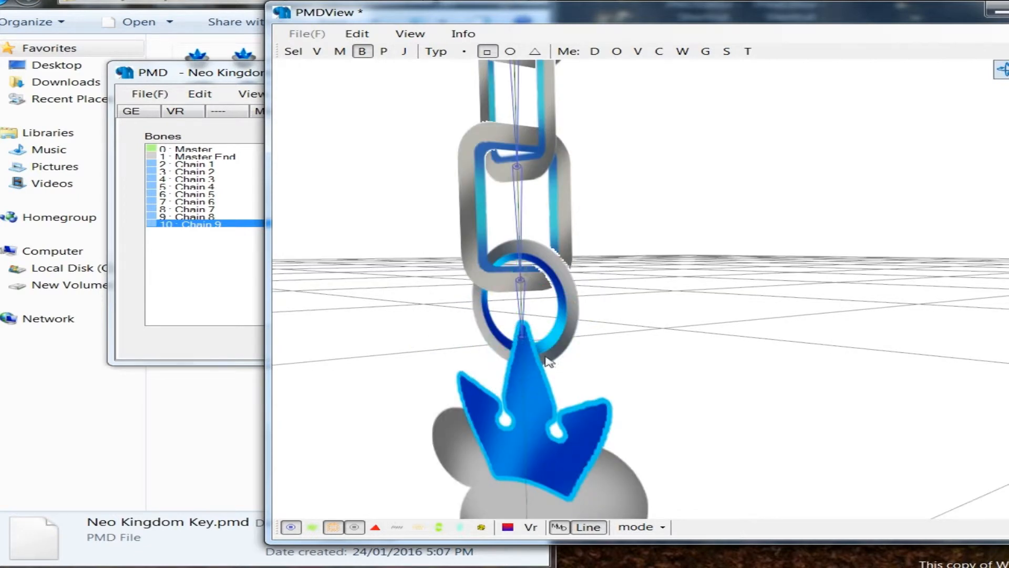
# Step: Lower the Chain 9 bone vertically to the tip of the crown charm, at Y about 0.95
pyautogui.click(522, 332)
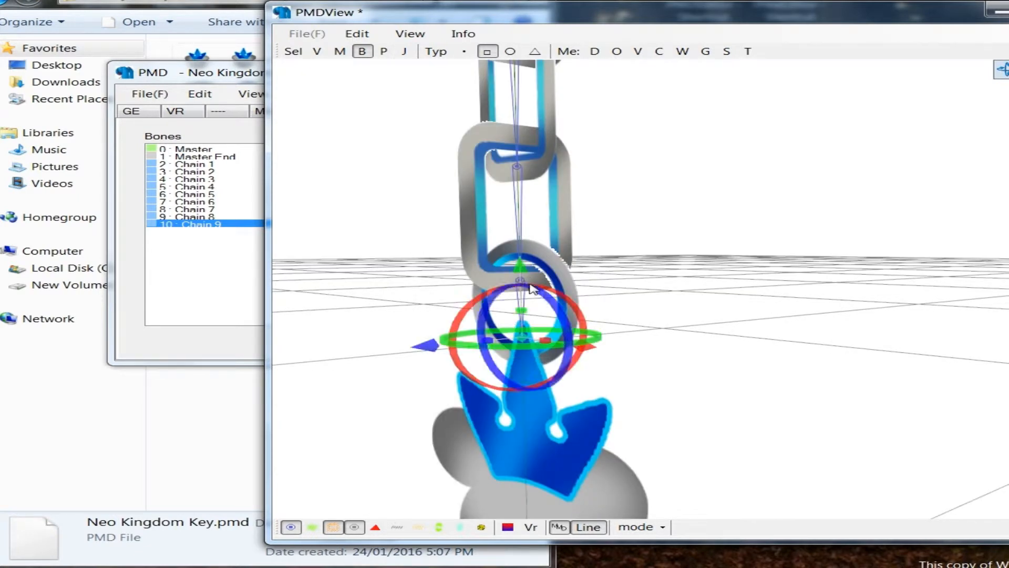
pyautogui.click(516, 269)
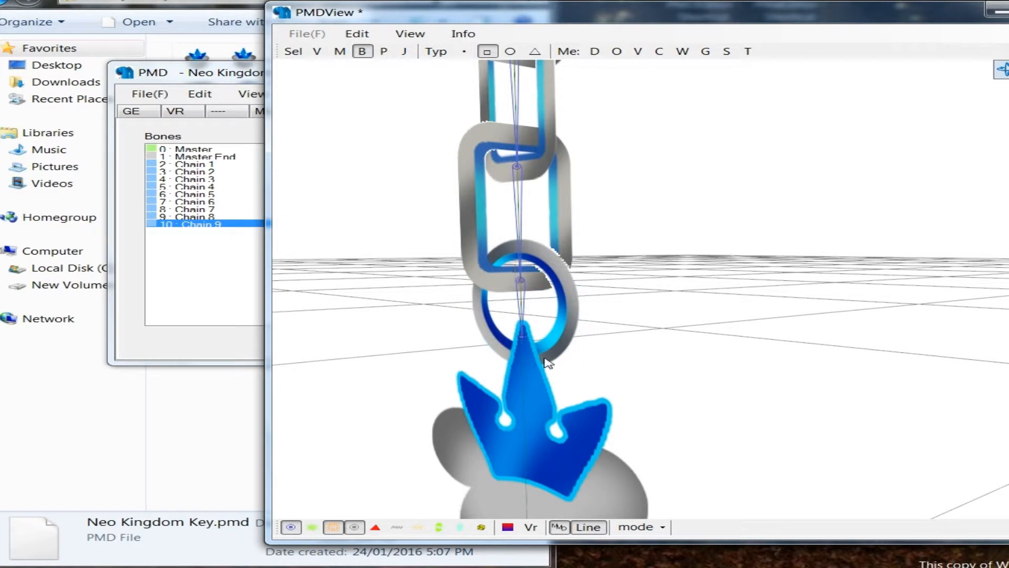
pyautogui.click(521, 330)
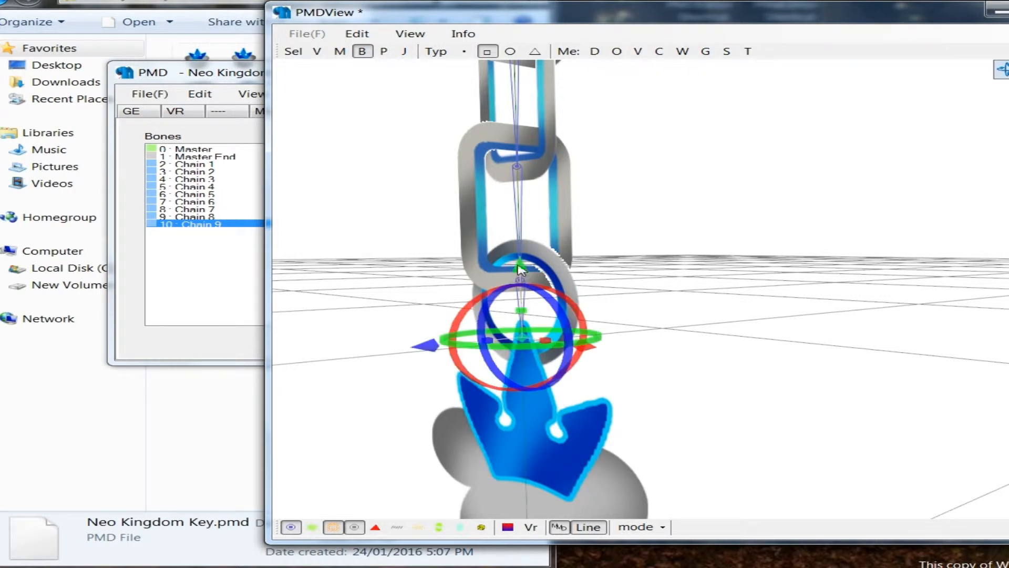
pyautogui.moveTo(513, 277); pyautogui.dragTo(514, 284)
pyautogui.click(658, 337)
pyautogui.moveTo(658, 336); pyautogui.dragTo(675, 359, button='right')
pyautogui.scroll(-3, 162, 246)
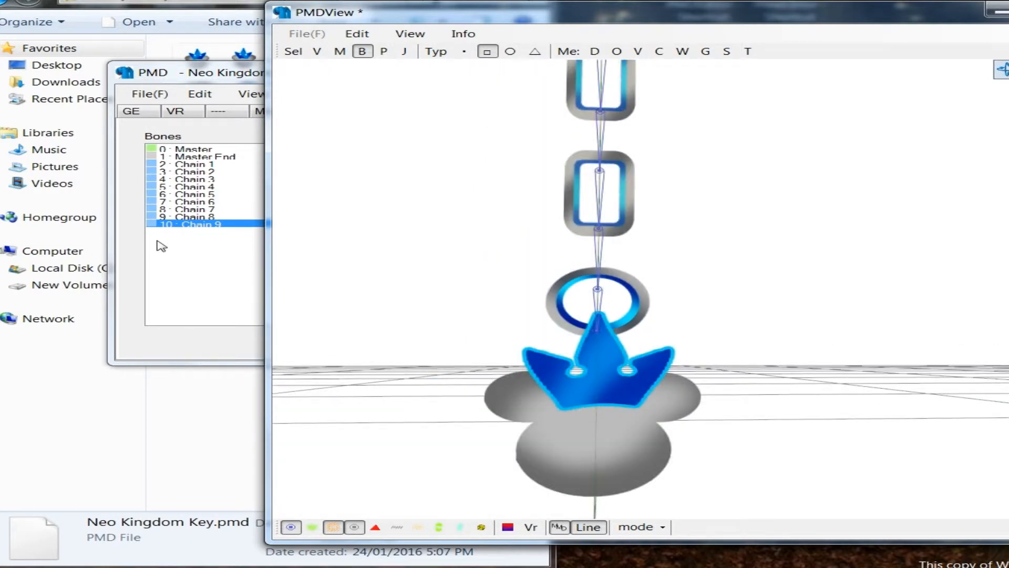
# Step: Add a connected bone to Chain 9 and name it Charm in both the Japanese and English name fields
pyautogui.click(161, 246)
pyautogui.rightClick(181, 226)
pyautogui.moveTo(285, 240)
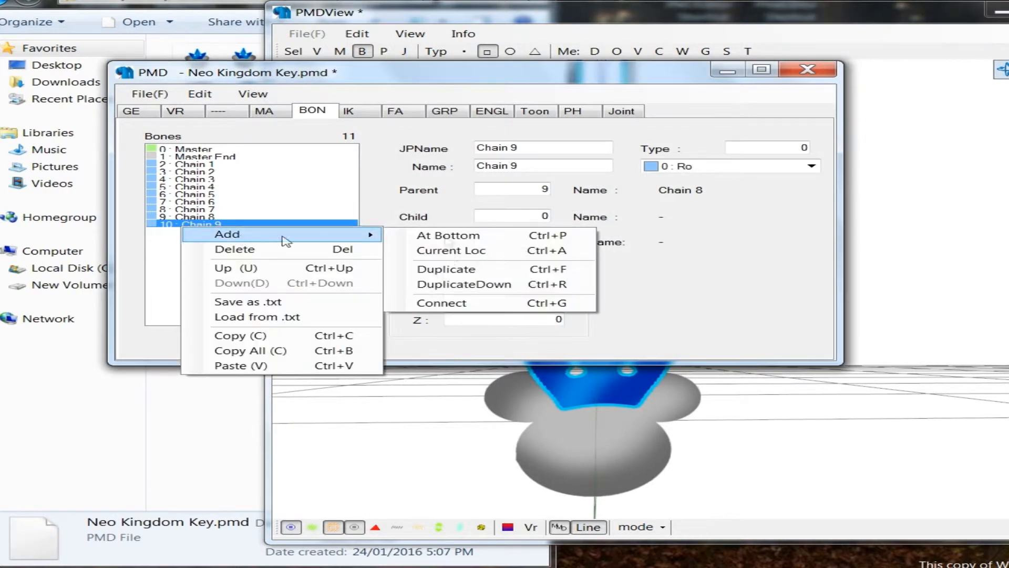
pyautogui.click(444, 303)
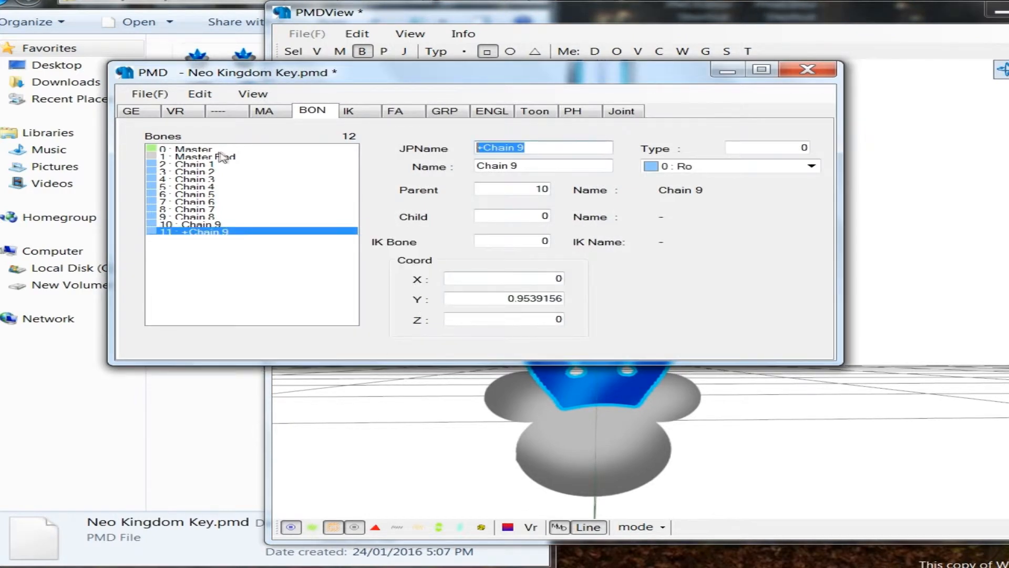
pyautogui.write('Char')
pyautogui.hotkey('ctrl', 'a')
pyautogui.hotkey('ctrl', 'c')
pyautogui.press('Tab')
pyautogui.hotkey('ctrl', 'v')
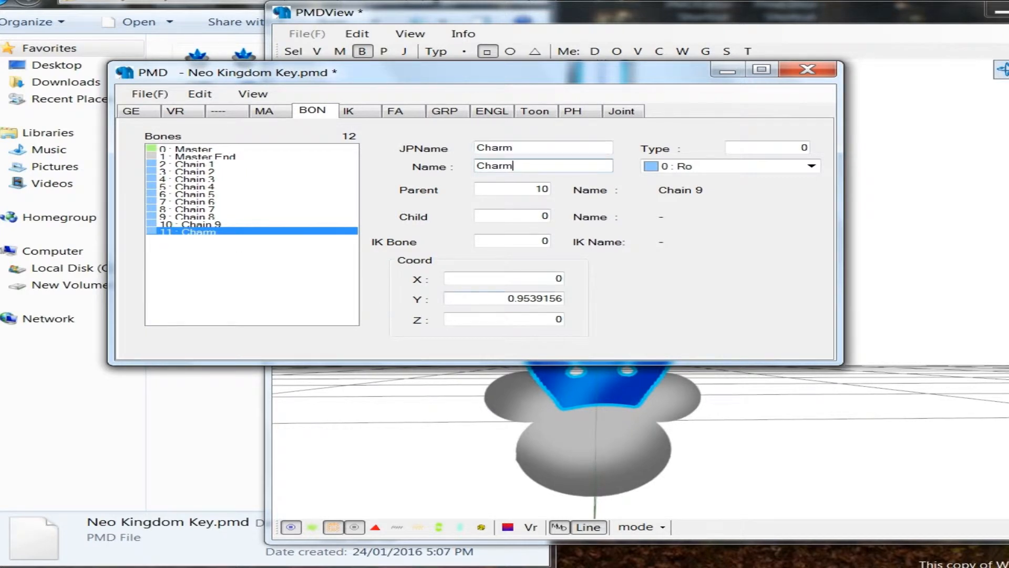
# Step: Set the new end bone's Y coordinate to 0 and raise it vertically to the underside of the charm, at Y about 0.19
pyautogui.moveTo(505, 299); pyautogui.dragTo(779, 280)
pyautogui.write('0')
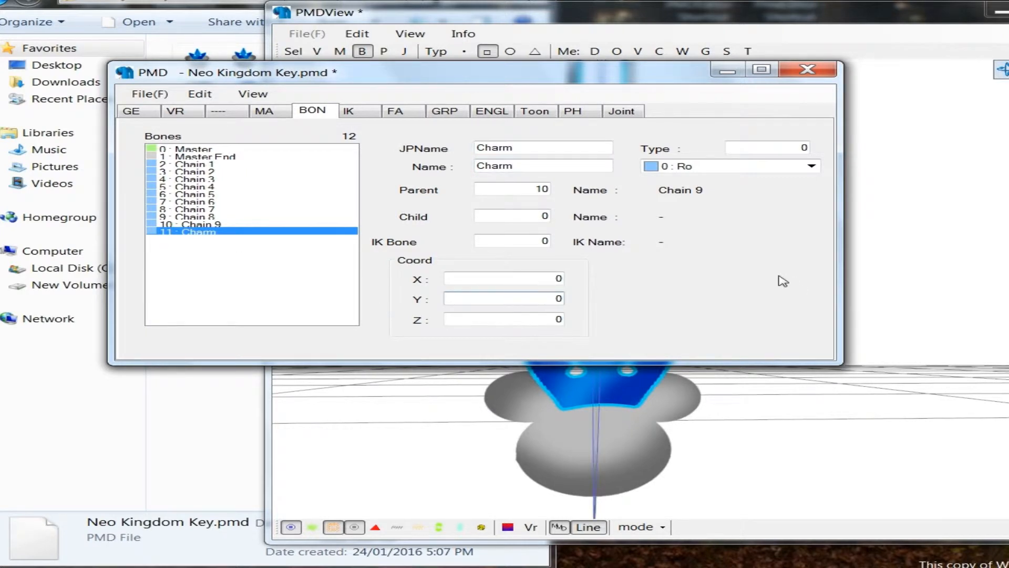
pyautogui.click(622, 452)
pyautogui.moveTo(620, 444); pyautogui.dragTo(577, 471, button='right')
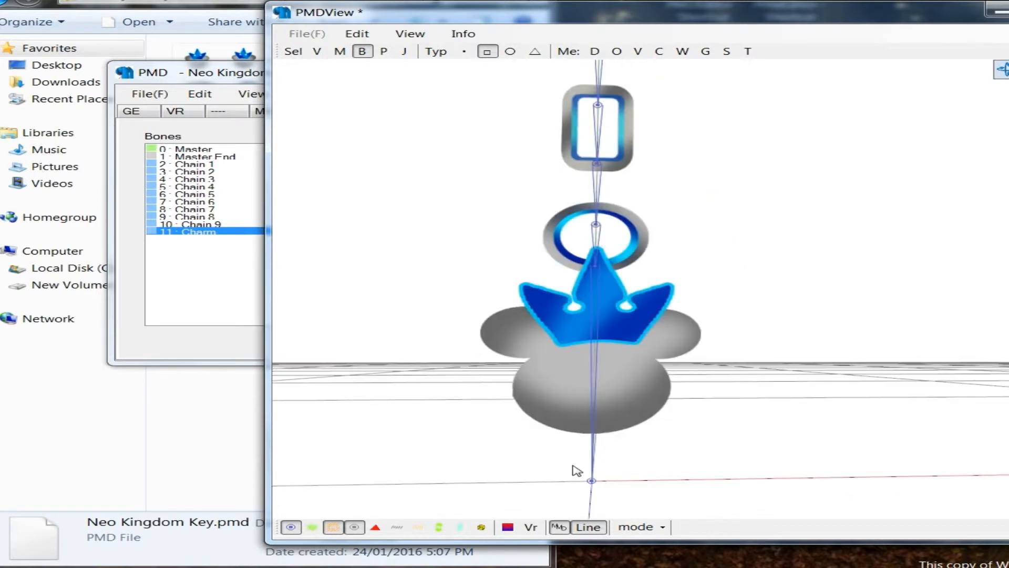
pyautogui.moveTo(556, 453); pyautogui.dragTo(624, 495)
pyautogui.moveTo(590, 405); pyautogui.dragTo(593, 363)
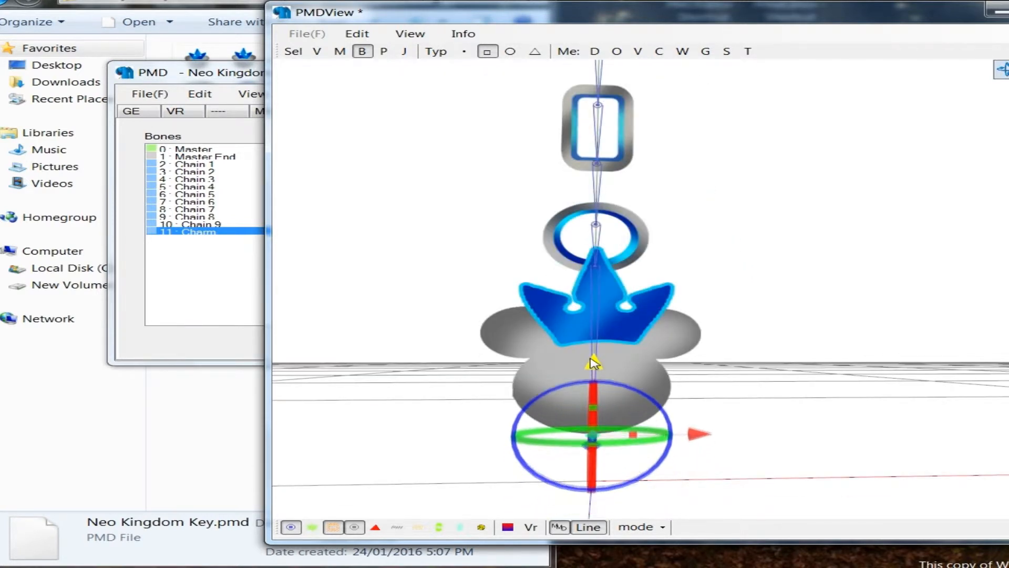
pyautogui.click(645, 366)
pyautogui.moveTo(625, 415); pyautogui.dragTo(525, 415, button='right')
pyautogui.click(239, 230)
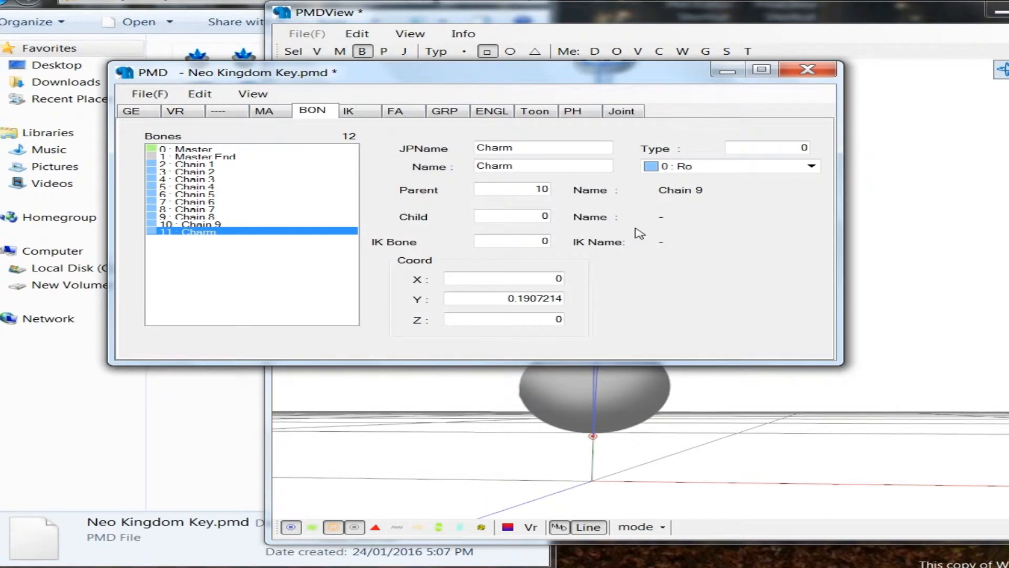
pyautogui.click(733, 168)
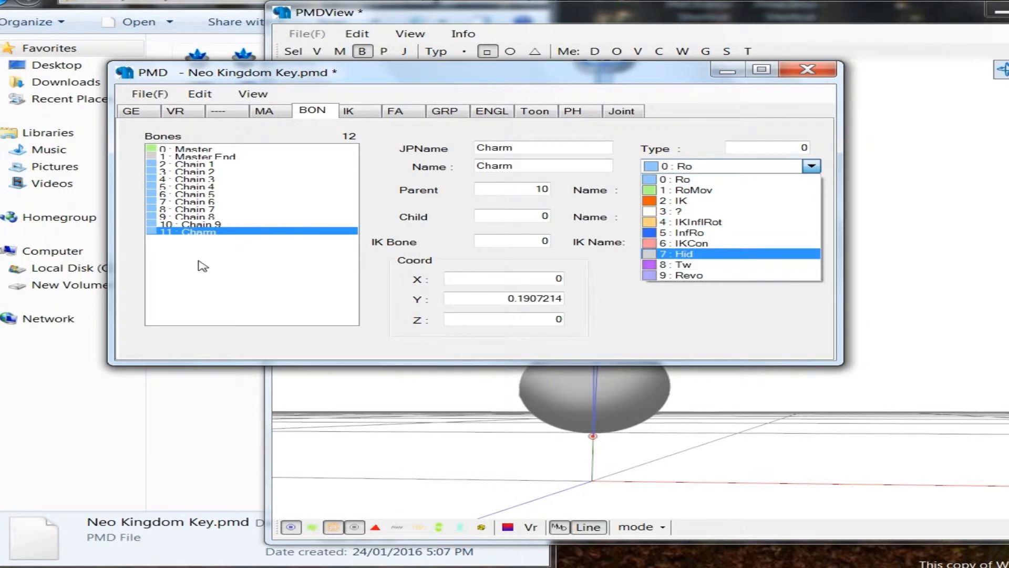
# Step: Rename the Chain 9 bone to Charm in both the Japanese and English name fields
pyautogui.click(216, 226)
pyautogui.click(217, 226)
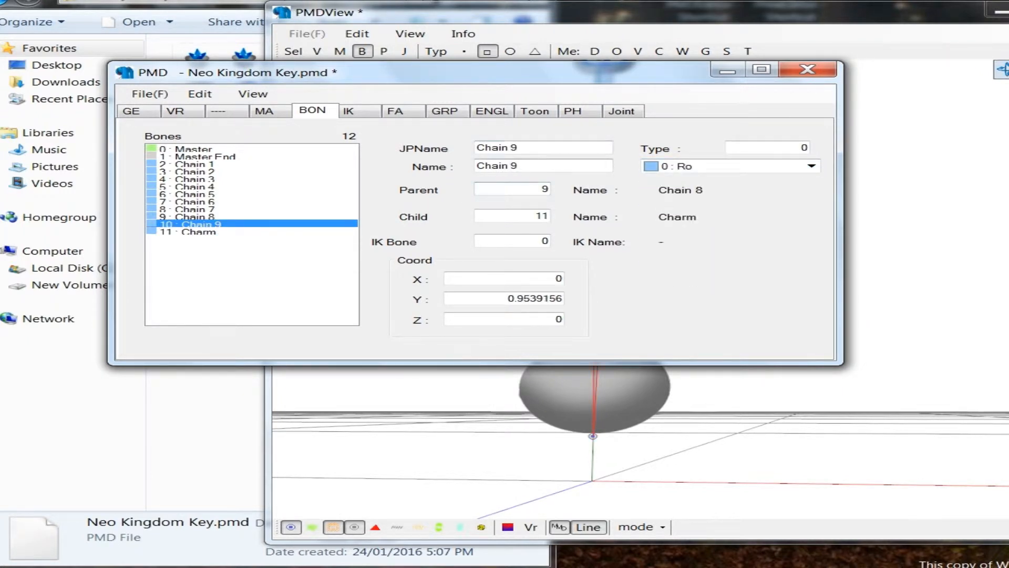
pyautogui.moveTo(531, 148); pyautogui.dragTo(475, 148)
pyautogui.write('Charm')
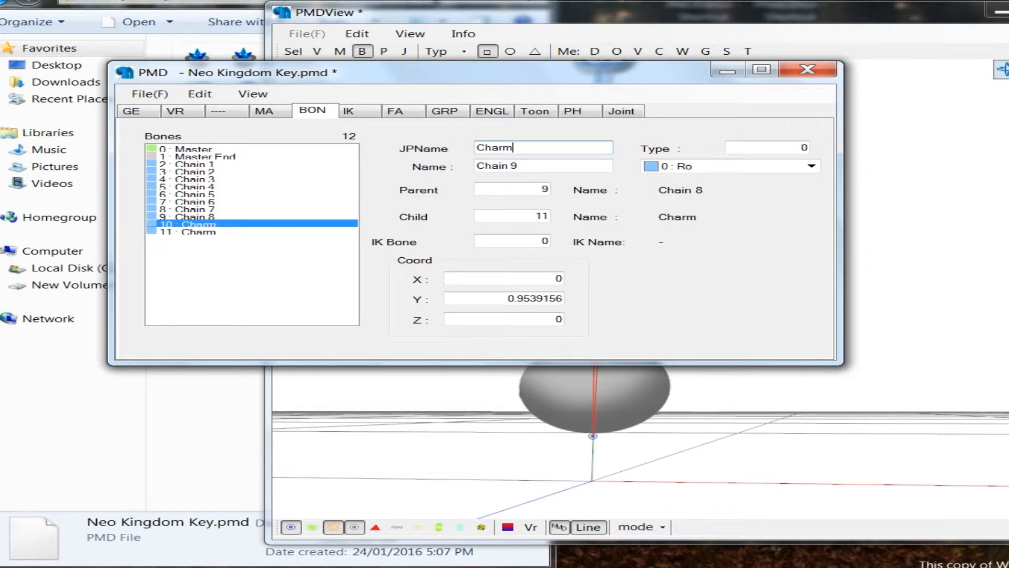
pyautogui.press('Tab')
pyautogui.write('Charm')
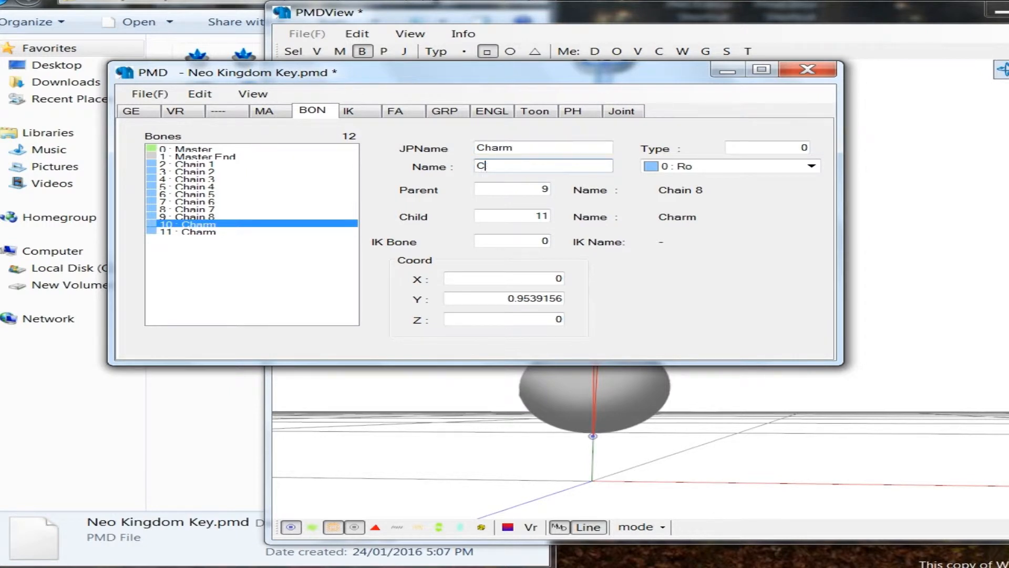
pyautogui.click(581, 30)
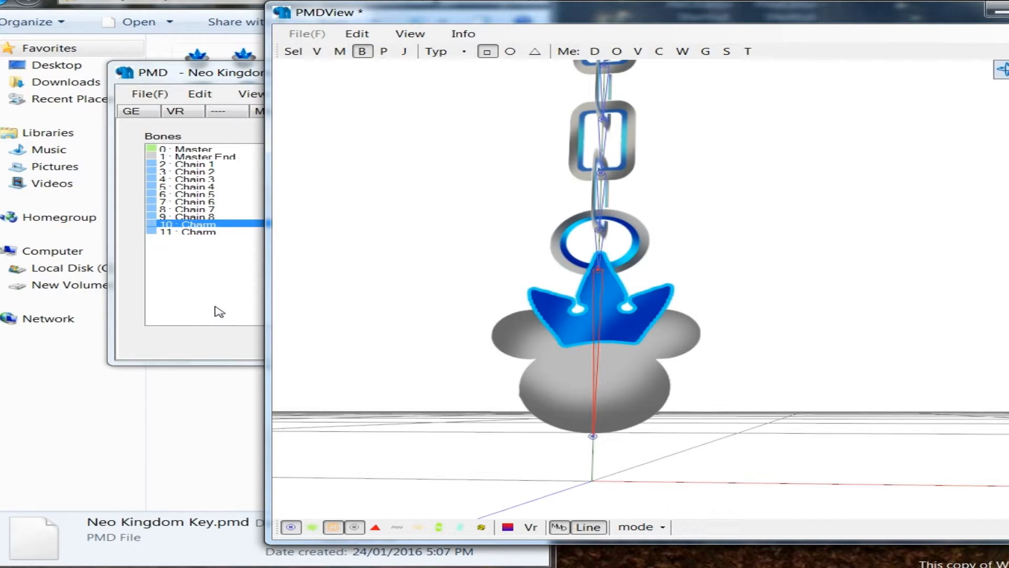
pyautogui.click(219, 311)
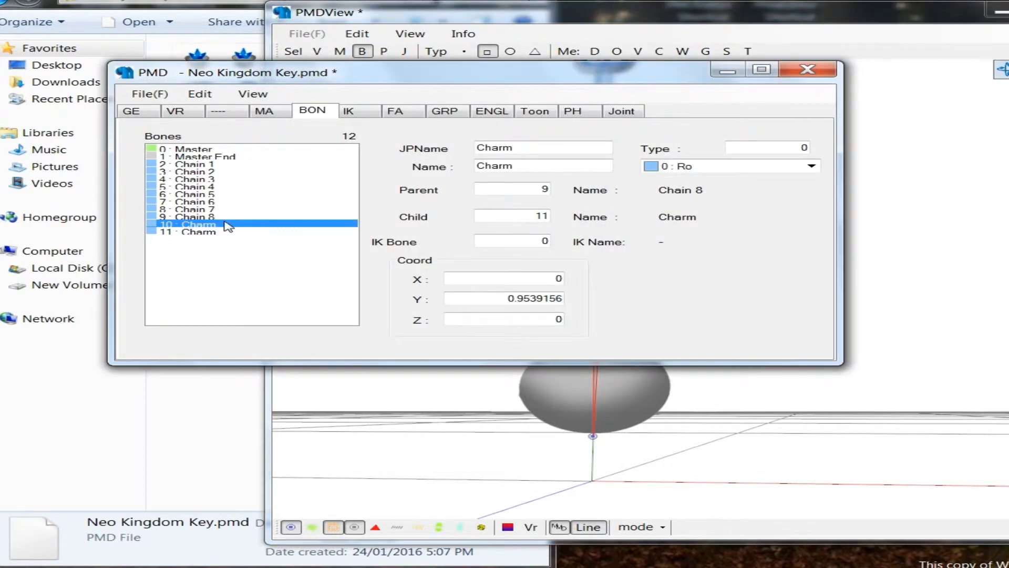
pyautogui.click(640, 18)
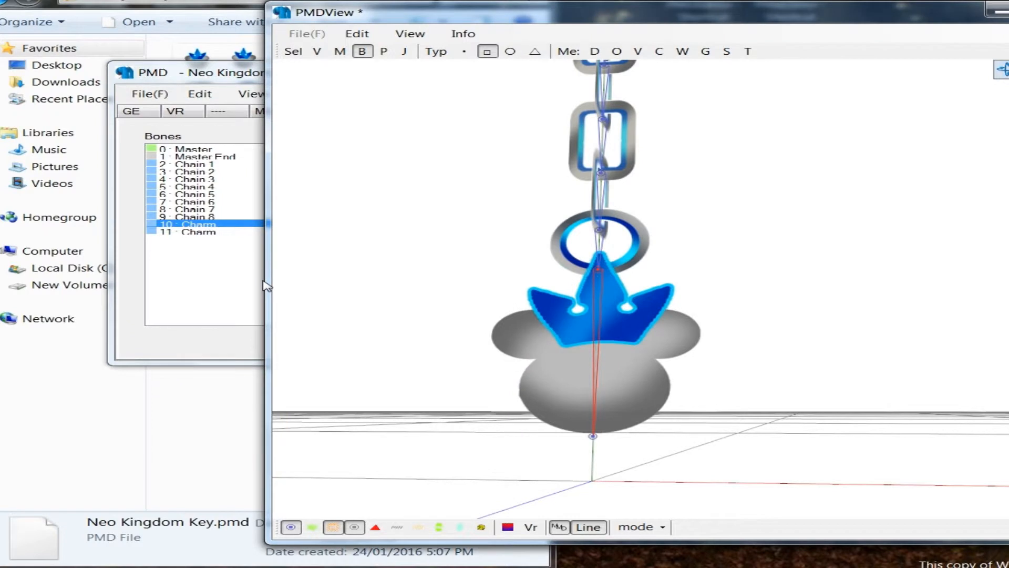
# Step: Set the last bone's type to 7 : Hid and rename it End in both the Japanese and English name fields
pyautogui.click(224, 234)
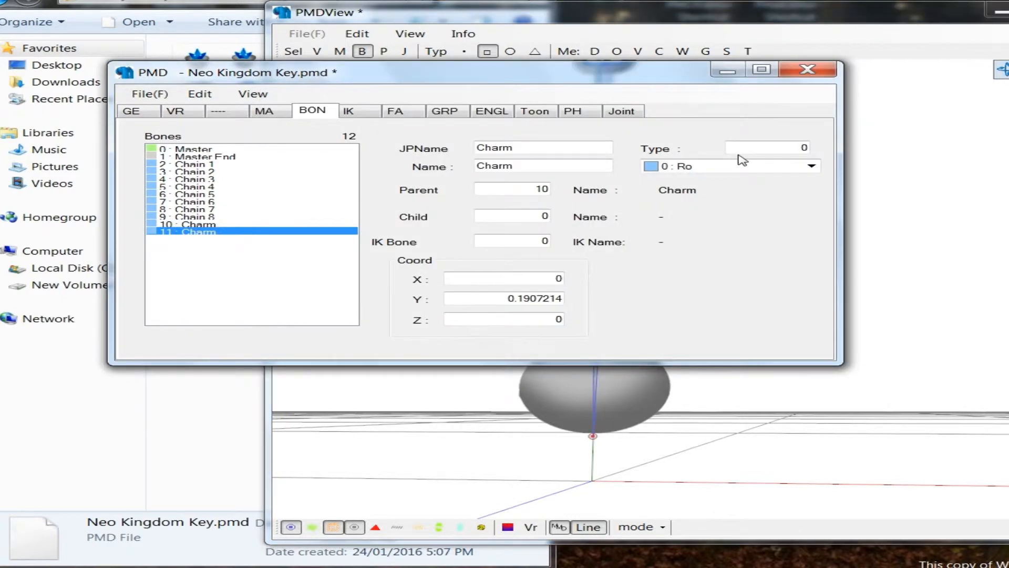
pyautogui.click(723, 167)
pyautogui.click(699, 254)
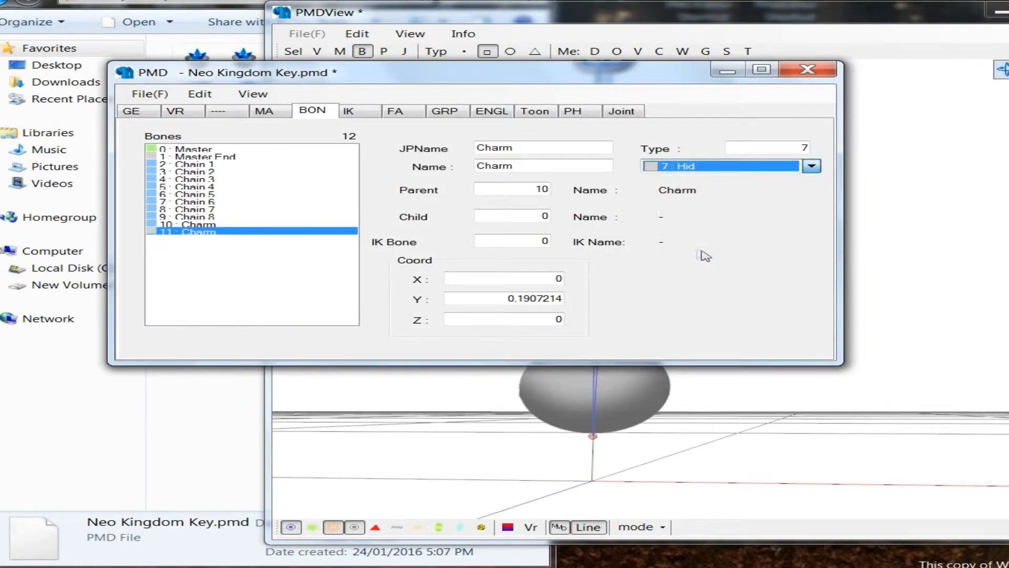
pyautogui.press('Tab')
pyautogui.write('End')
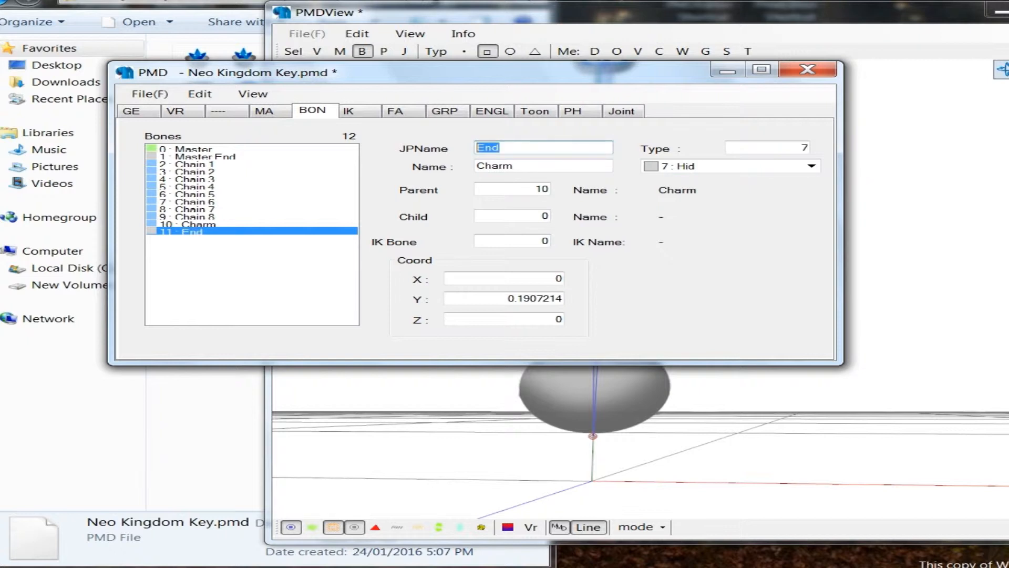
pyautogui.press('Tab')
pyautogui.write('End')
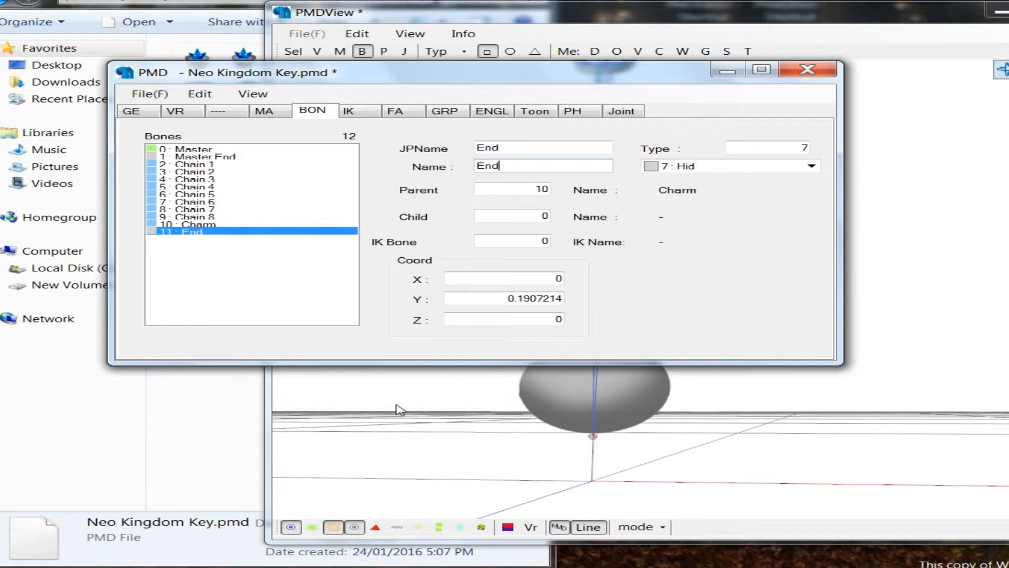
# Step: Check the parent and child assignments of each keychain bone from Chain 1 down to End
pyautogui.click(539, 393)
pyautogui.moveTo(340, 405); pyautogui.dragTo(603, 309, button='right')
pyautogui.moveTo(603, 309); pyautogui.dragTo(635, 317, button='middle')
pyautogui.moveTo(636, 318); pyautogui.dragTo(420, 308, button='right')
pyautogui.click(219, 284)
pyautogui.click(213, 165)
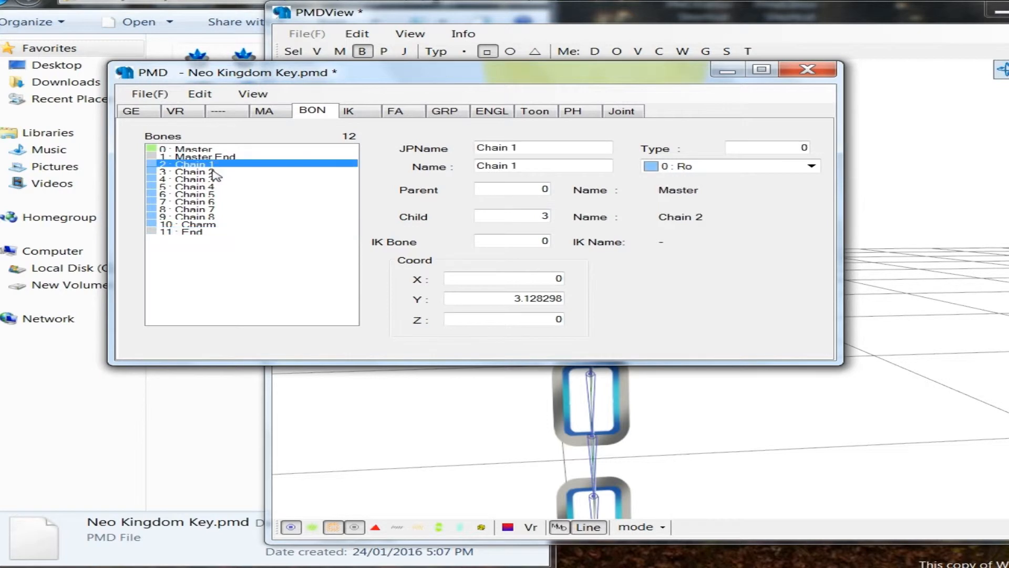
pyautogui.click(220, 171)
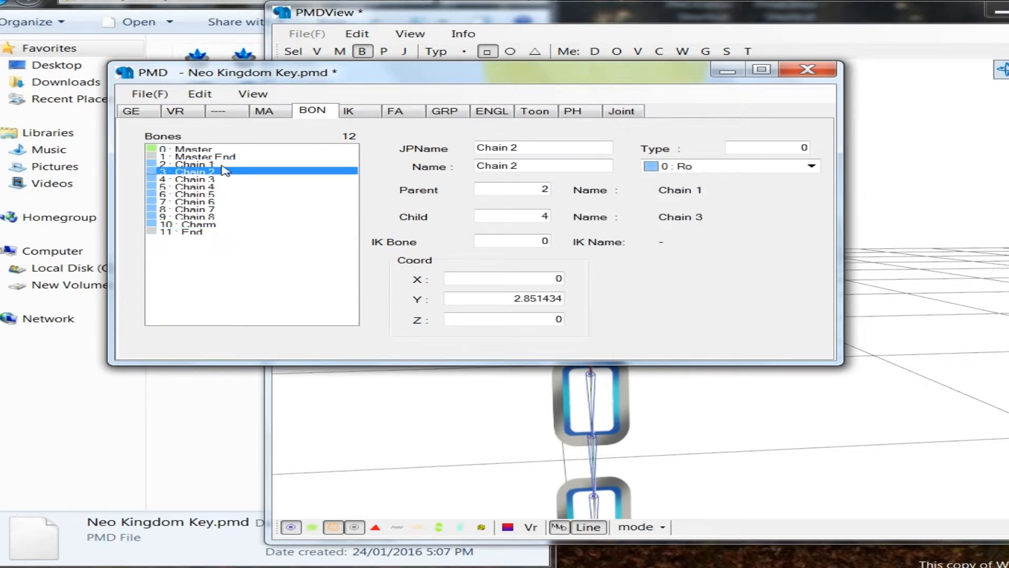
pyautogui.click(190, 165)
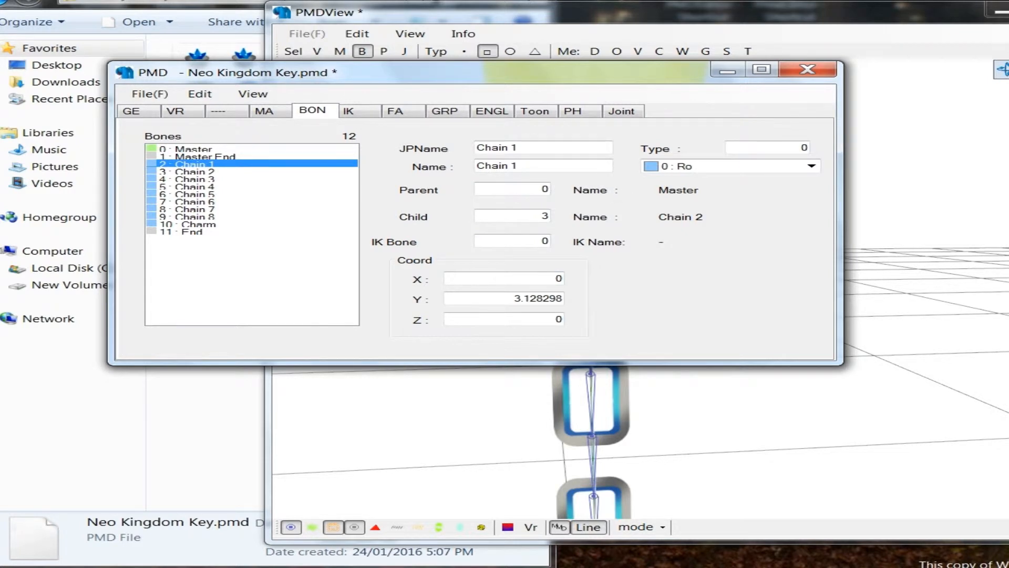
pyautogui.click(194, 171)
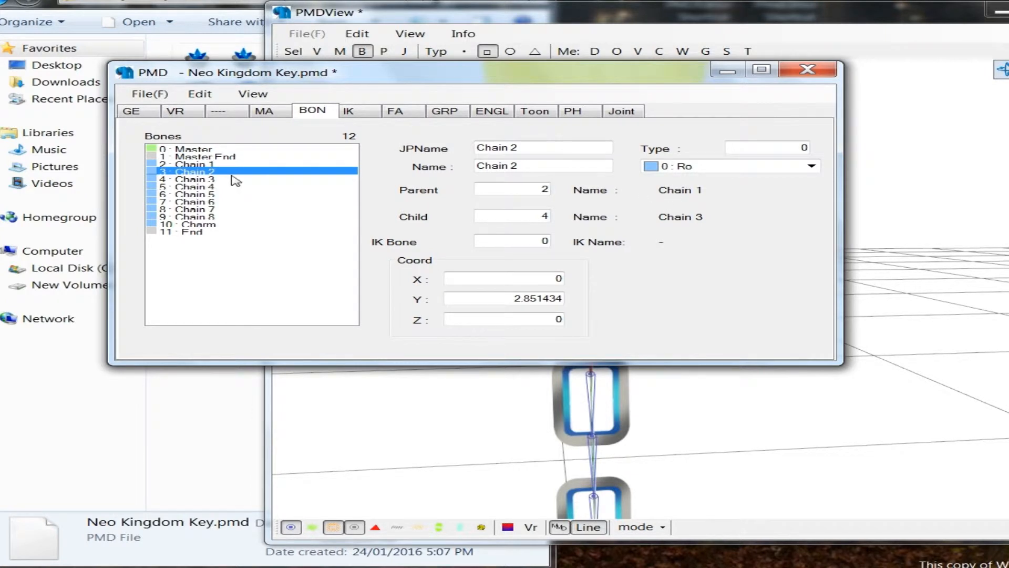
pyautogui.click(237, 180)
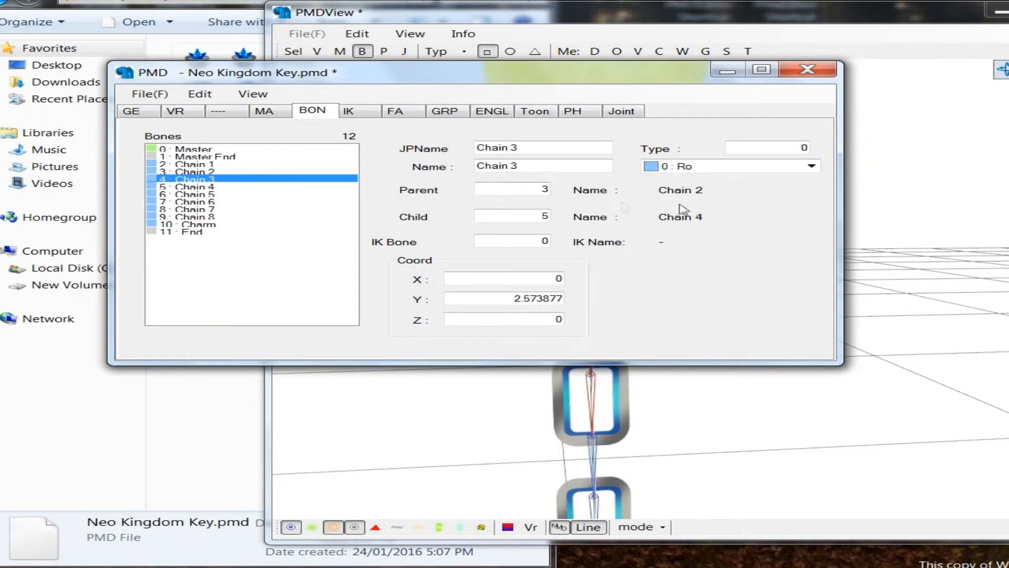
pyautogui.click(248, 186)
pyautogui.click(235, 194)
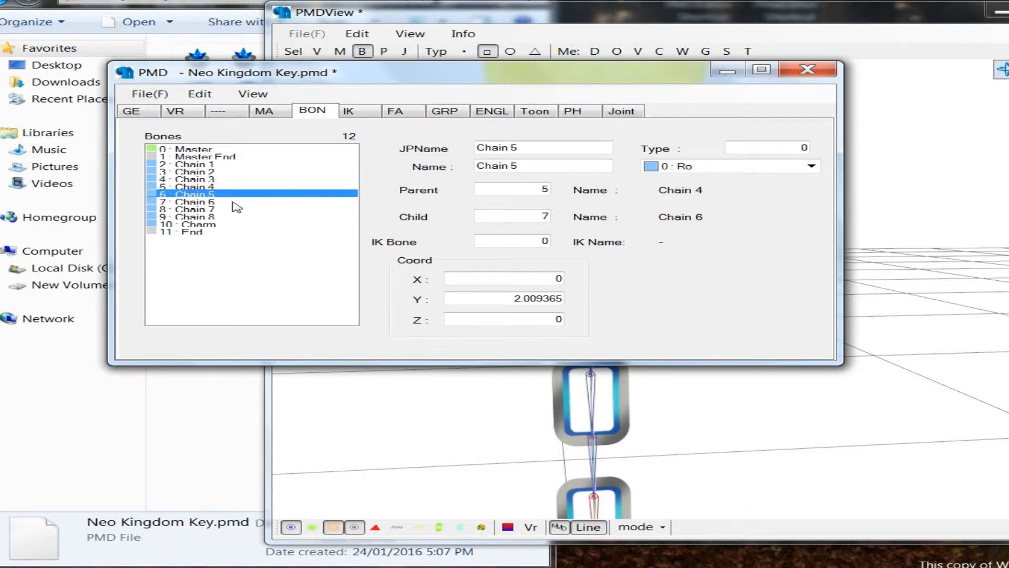
pyautogui.click(232, 202)
pyautogui.click(229, 210)
pyautogui.click(231, 217)
pyautogui.click(226, 224)
pyautogui.click(224, 232)
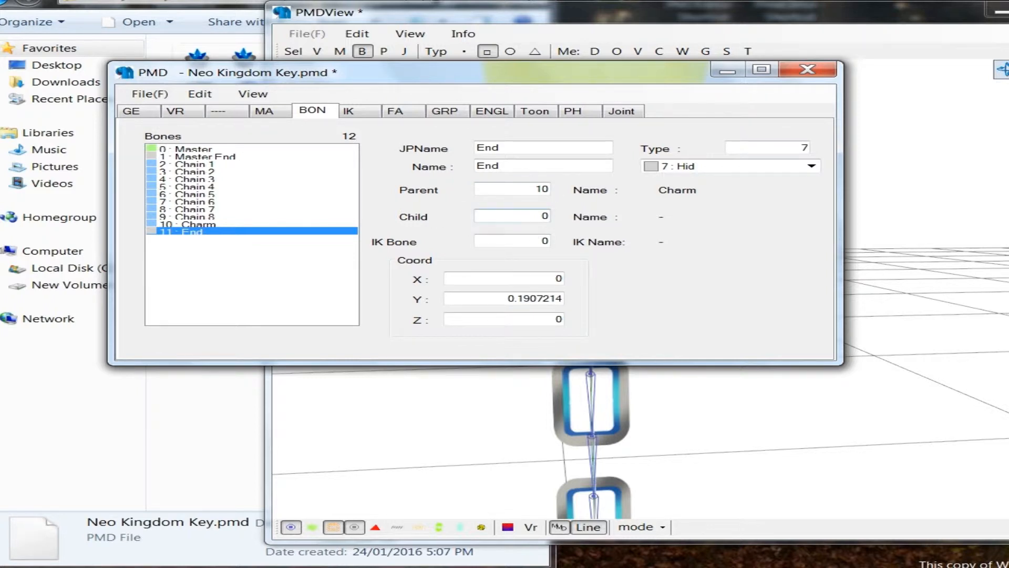
# Step: Open the Test Model view for the keyblade to try out its bones
pyautogui.click(477, 416)
pyautogui.scroll(-5, 680, 363)
pyautogui.moveTo(671, 361); pyautogui.dragTo(613, 329, button='right')
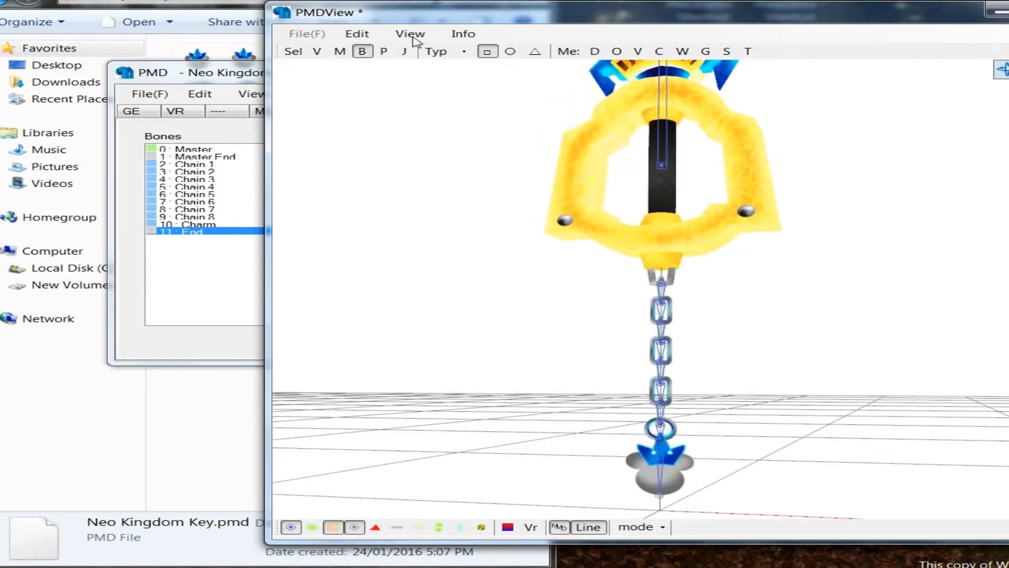
pyautogui.click(414, 38)
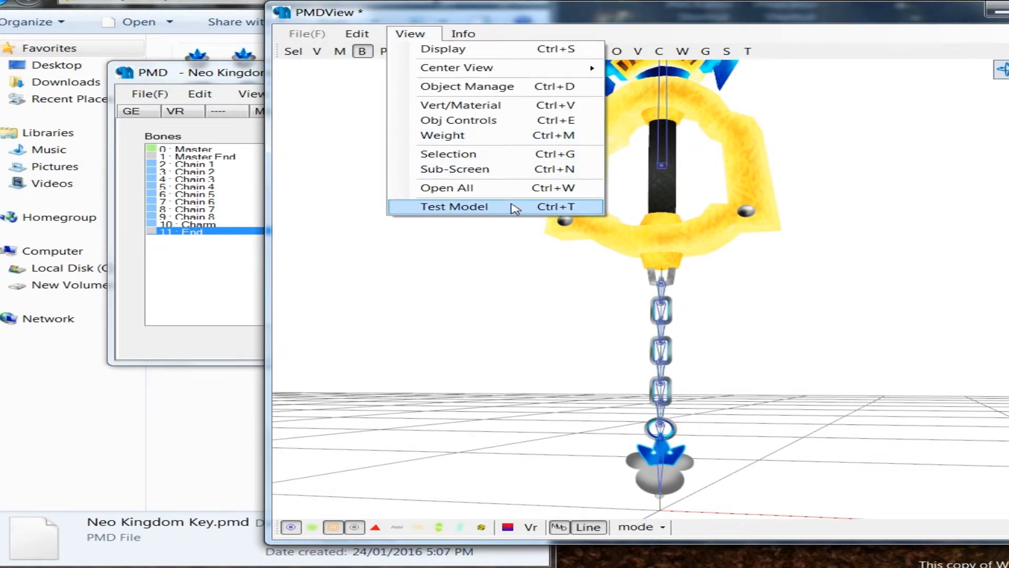
pyautogui.click(512, 206)
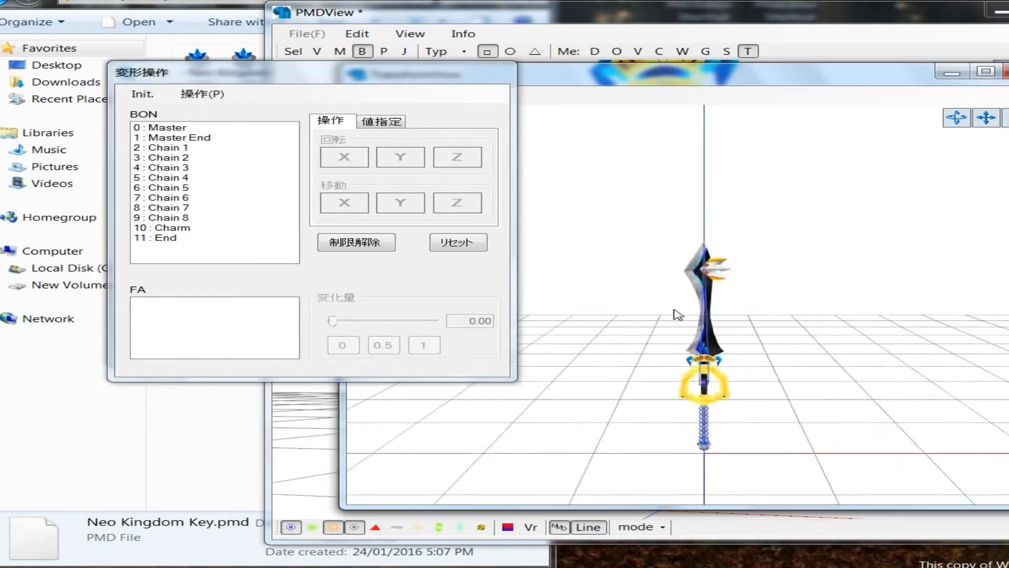
# Step: Select the Master bone in the test view and rotate it about the Z axis to check how the keyblade follows
pyautogui.moveTo(687, 351); pyautogui.dragTo(673, 210, button='middle')
pyautogui.scroll(6, 667, 313)
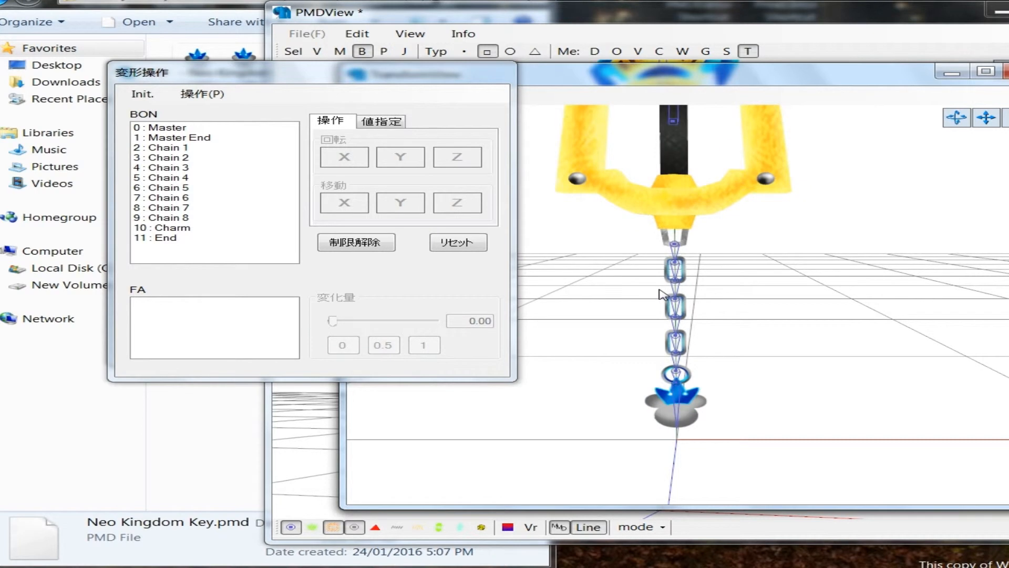
pyautogui.moveTo(660, 293); pyautogui.dragTo(695, 389, button='middle')
pyautogui.click(713, 227)
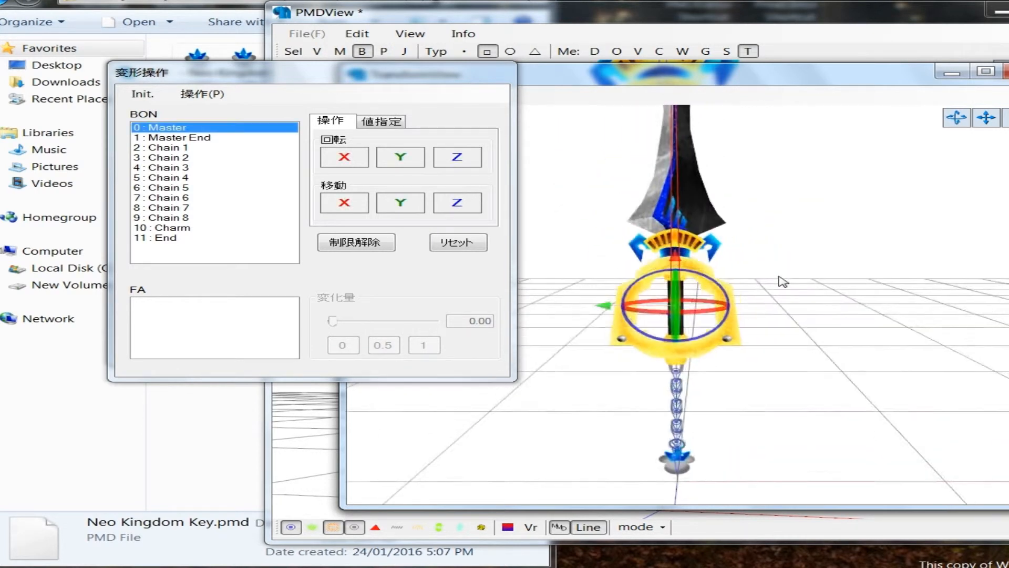
pyautogui.moveTo(457, 156); pyautogui.dragTo(456, 251)
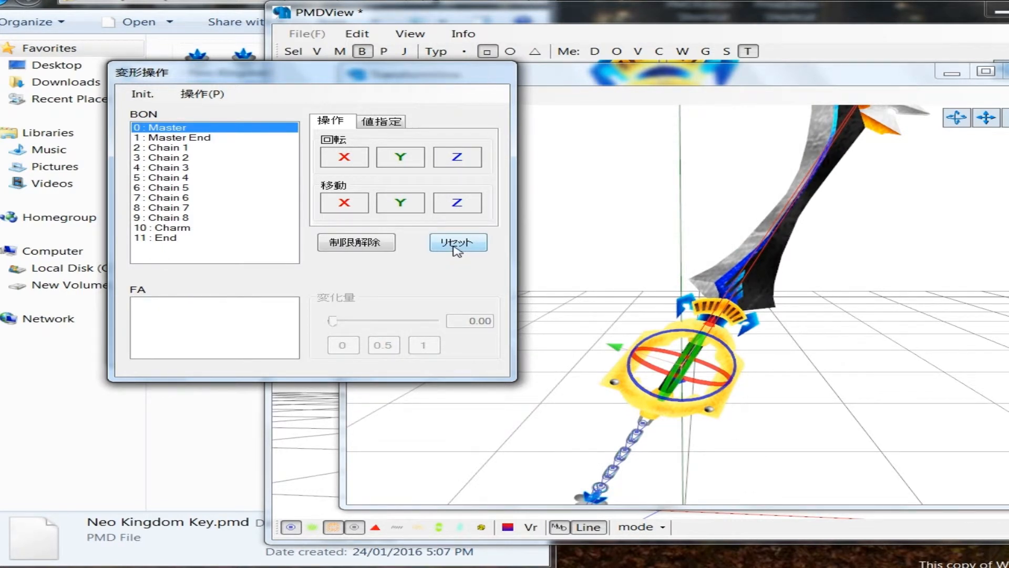
# Step: Reset the Master bone's rotation, and test-rotate the Chain 1 bone about the Z axis to check how the keychain follows
pyautogui.click(457, 242)
pyautogui.scroll(5, 690, 363)
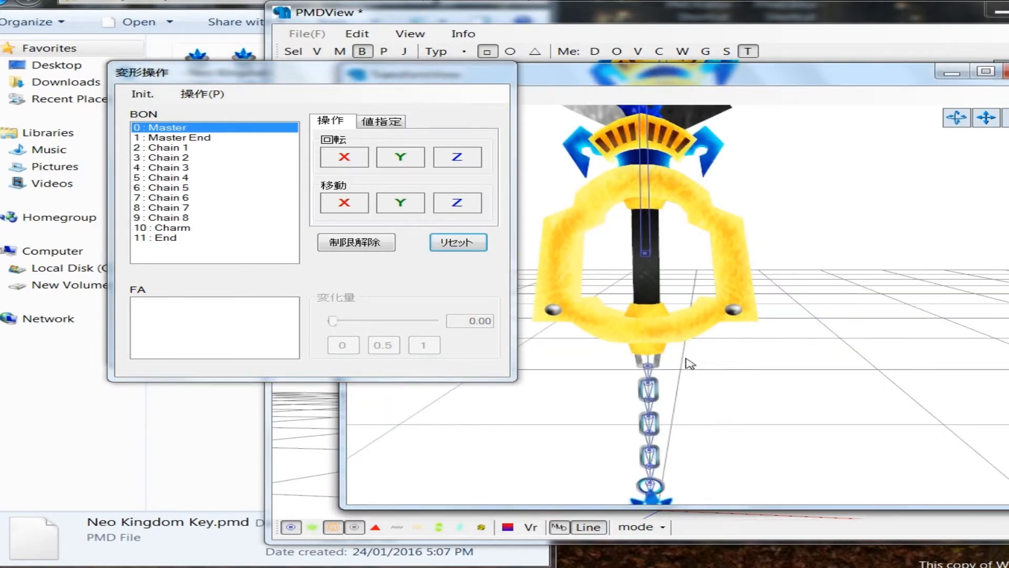
pyautogui.scroll(6, 690, 362)
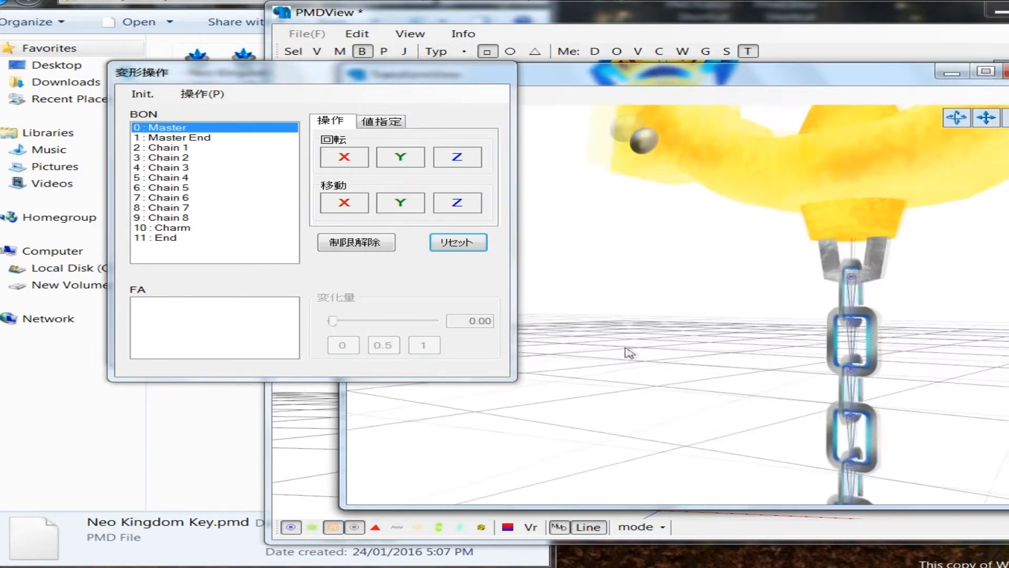
pyautogui.moveTo(625, 348); pyautogui.dragTo(861, 275, button='right')
pyautogui.click(862, 280)
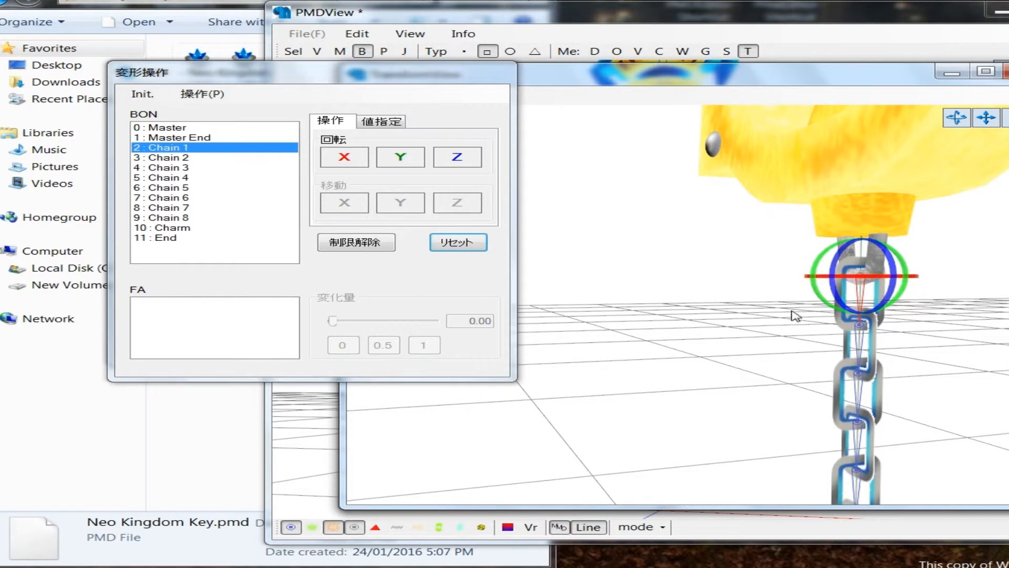
pyautogui.scroll(-5, 794, 315)
pyautogui.moveTo(458, 157); pyautogui.dragTo(481, 245)
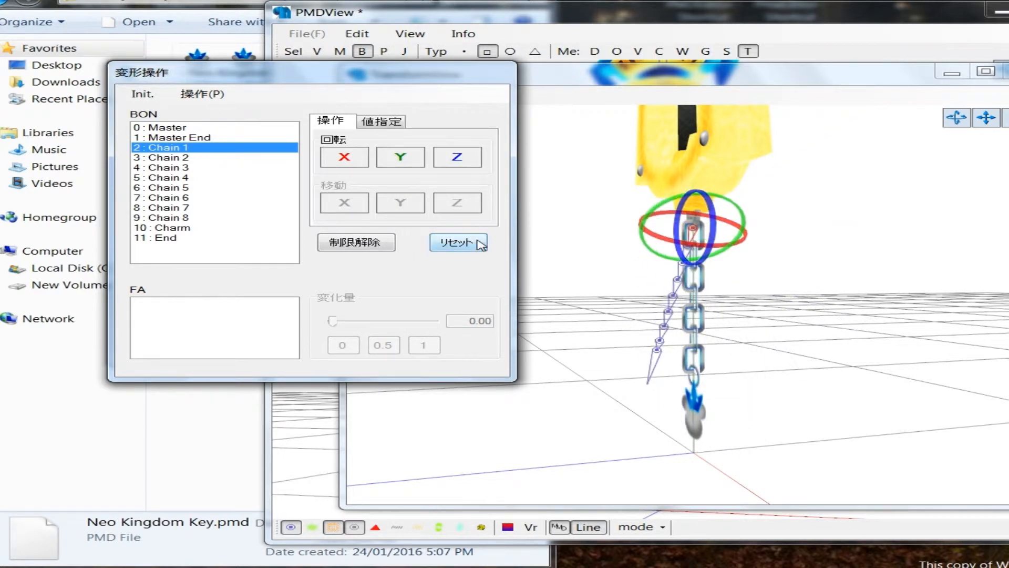
pyautogui.click(458, 242)
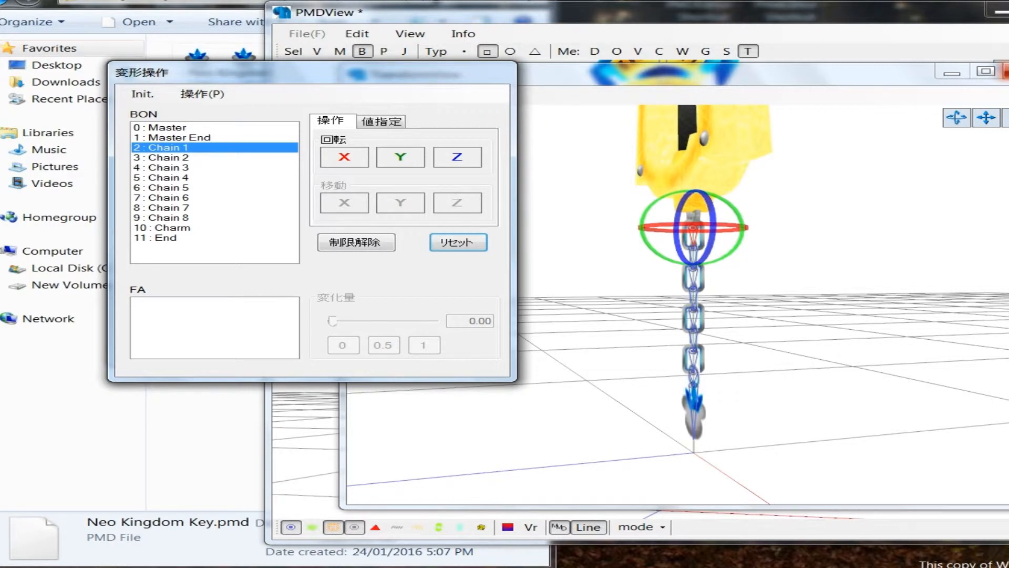
# Step: Close the test view and save the model over the existing Neo Kingdom Key.pmd file
pyautogui.click(1006, 72)
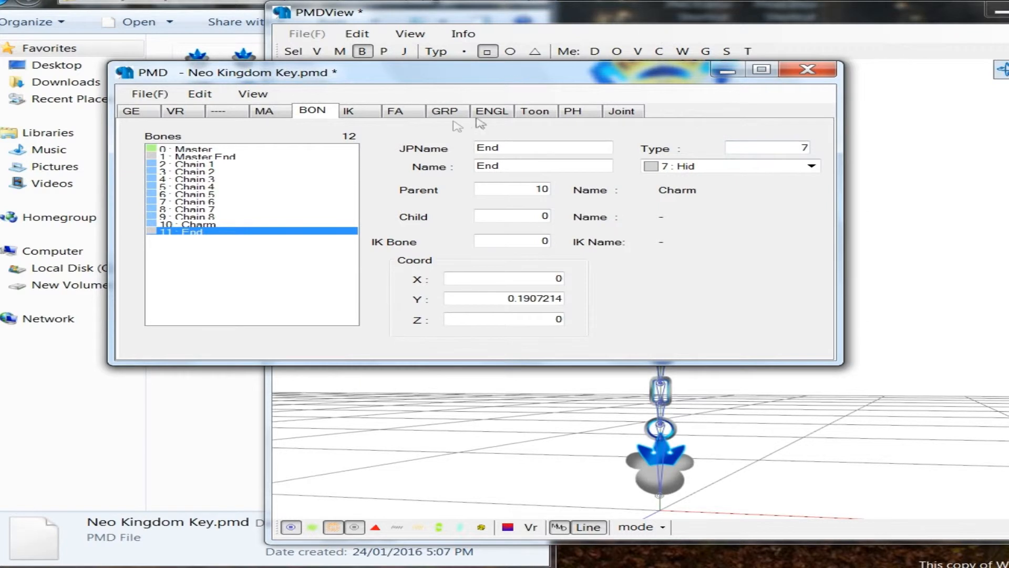
pyautogui.click(150, 93)
pyautogui.click(190, 162)
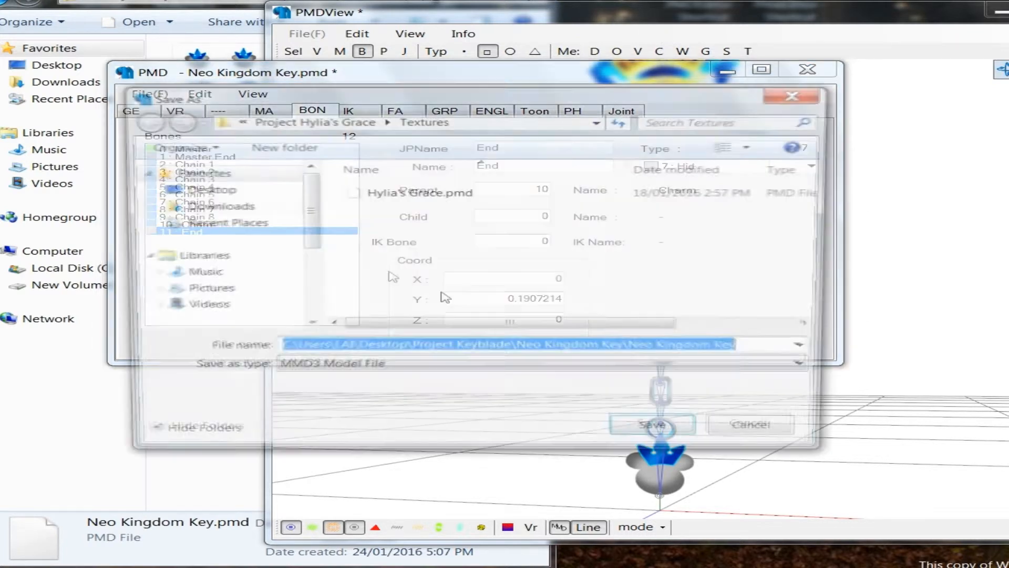
pyautogui.click(670, 434)
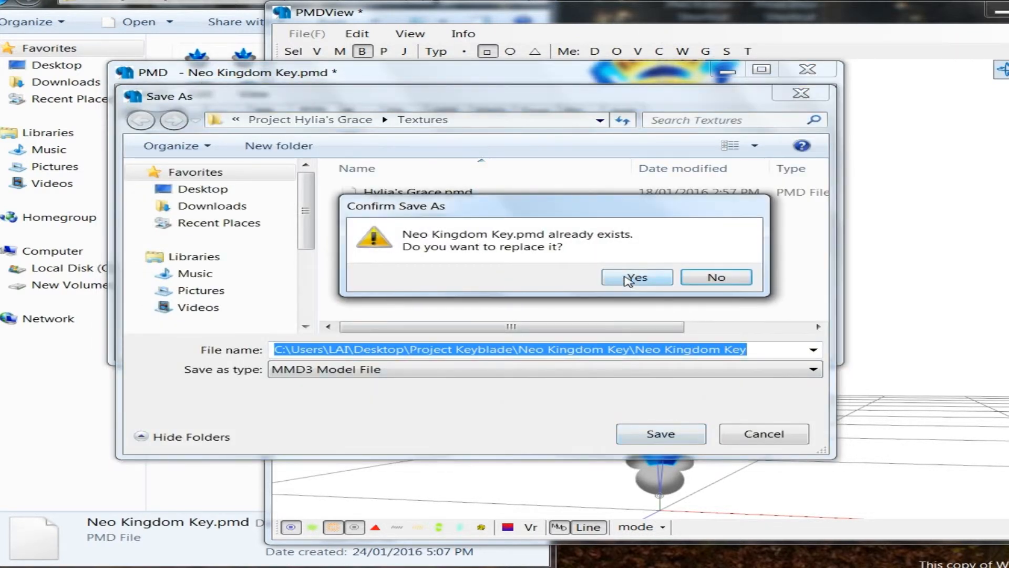
pyautogui.click(636, 277)
# Step: Open the Vert/Material window for the model view and show the vertices on the keyblade
pyautogui.click(730, 18)
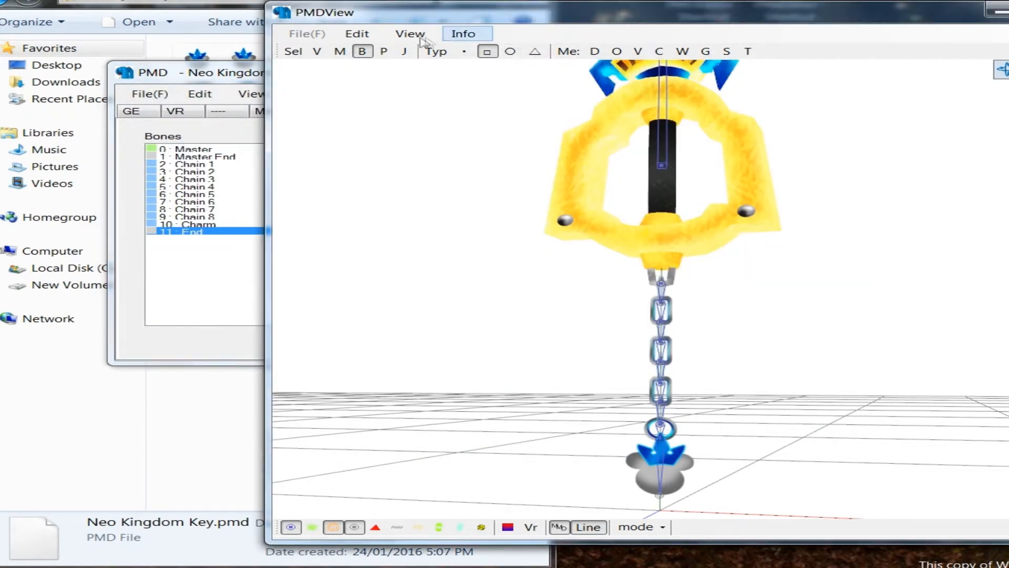
pyautogui.click(410, 33)
pyautogui.click(358, 131)
pyautogui.click(409, 35)
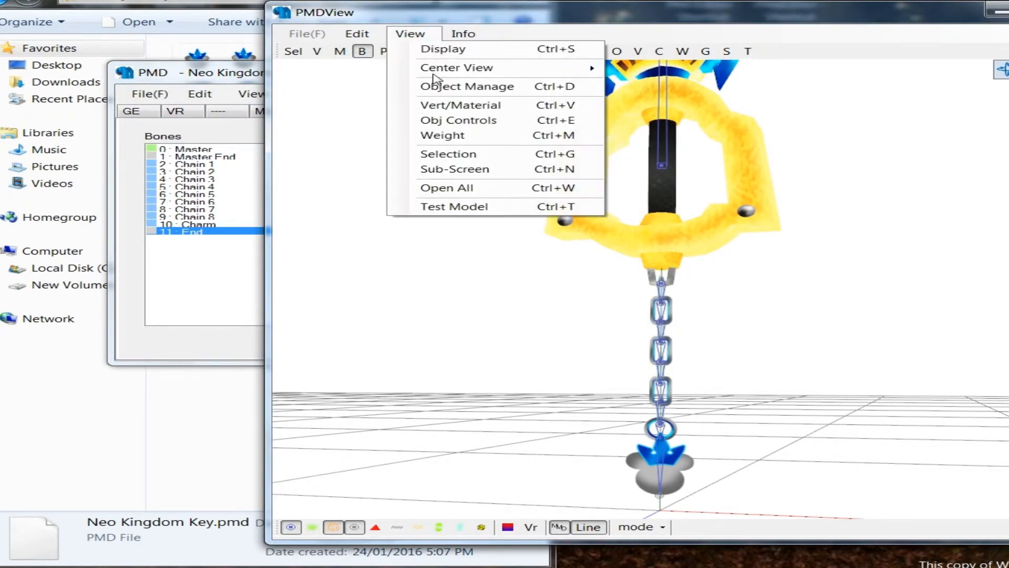
pyautogui.click(461, 106)
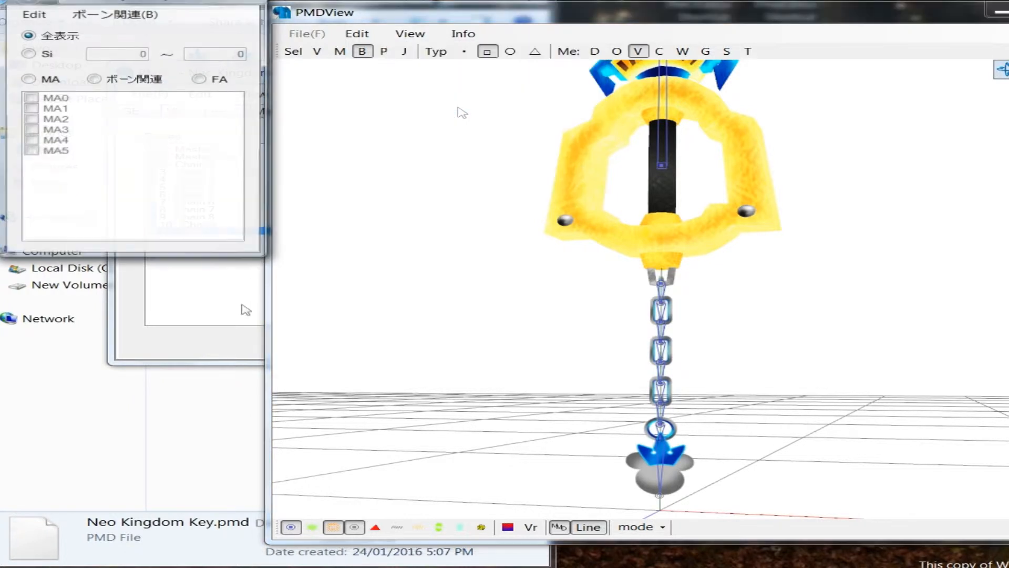
pyautogui.click(312, 527)
pyautogui.moveTo(650, 383); pyautogui.dragTo(650, 315, button='middle')
pyautogui.moveTo(649, 315); pyautogui.dragTo(582, 296, button='right')
pyautogui.moveTo(579, 291); pyautogui.dragTo(623, 269, button='middle')
pyautogui.moveTo(568, 289); pyautogui.dragTo(517, 299, button='right')
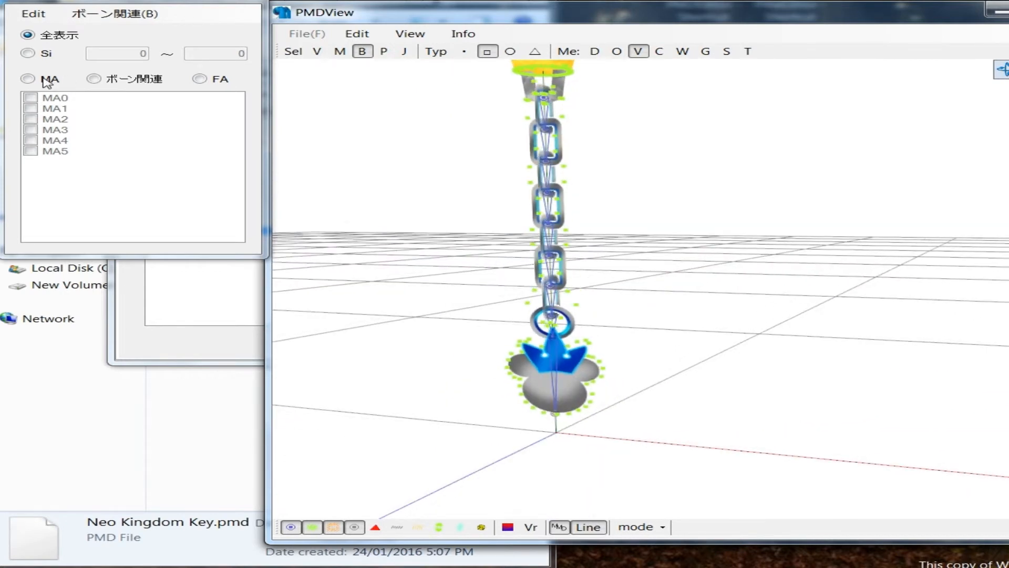
# Step: Filter the displayed vertices by material and enable MA5, MA4 and MA3 for the keychain
pyautogui.click(44, 79)
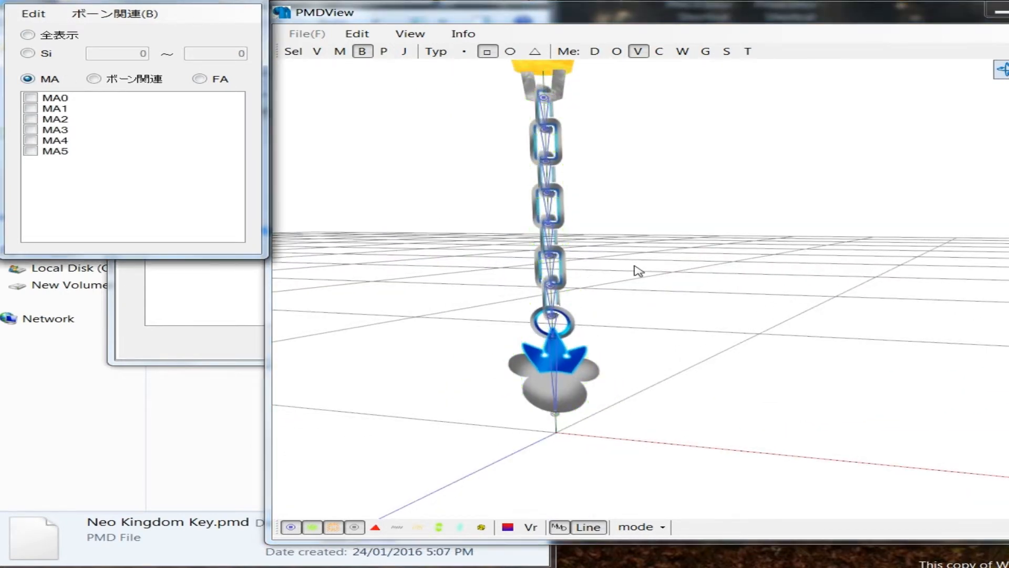
pyautogui.moveTo(635, 267); pyautogui.dragTo(652, 308, button='middle')
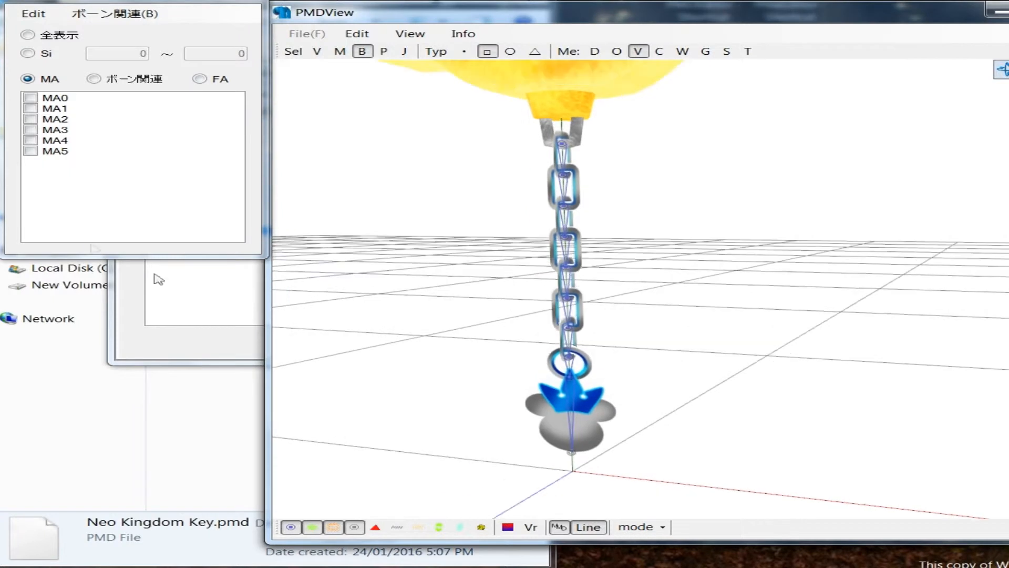
pyautogui.click(52, 151)
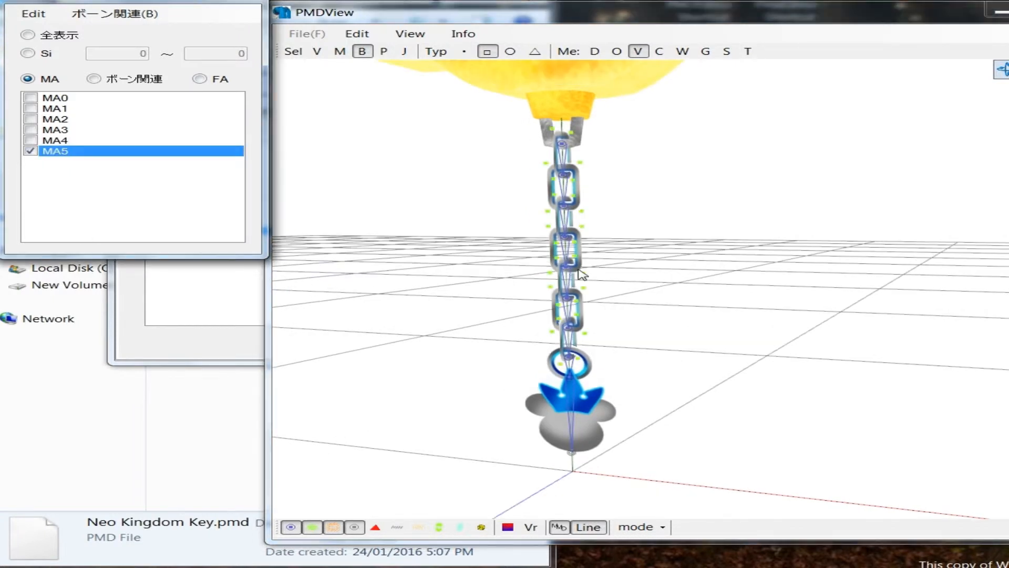
pyautogui.moveTo(579, 276); pyautogui.dragTo(547, 279, button='right')
pyautogui.click(61, 140)
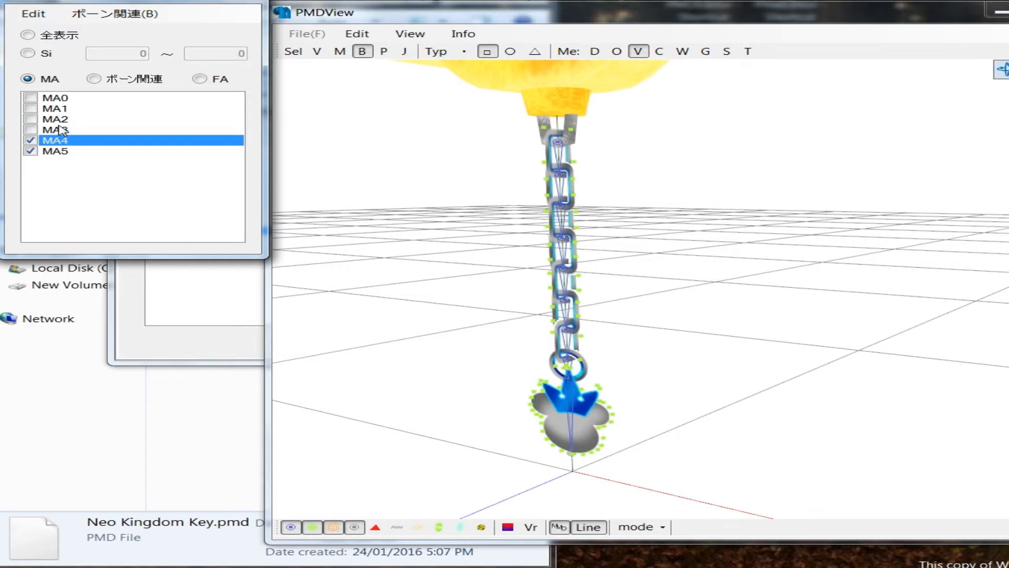
pyautogui.click(59, 128)
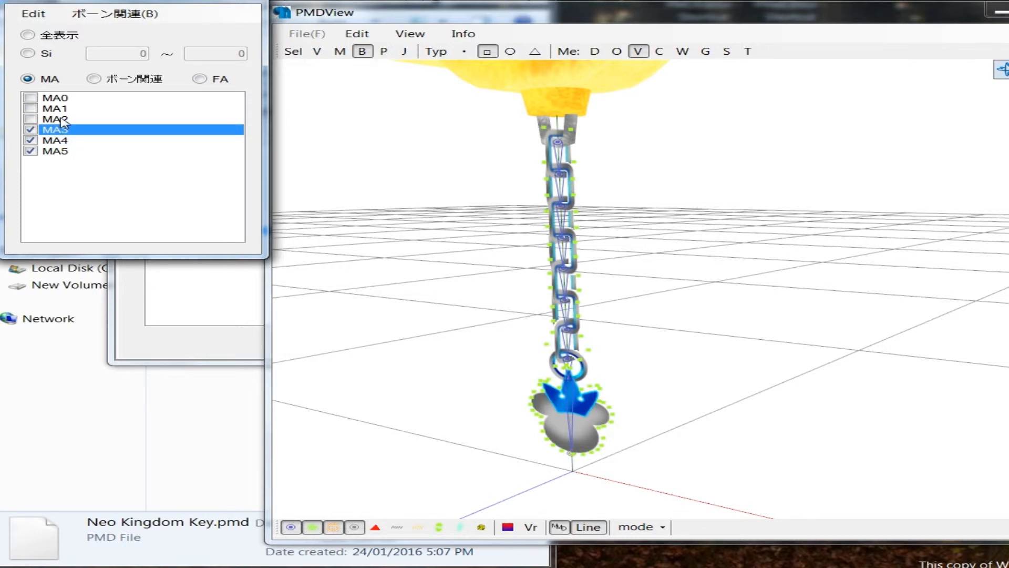
# Step: Check which parts of the keyblade materials MA2 and MA1 cover by toggling their vertices on and off
pyautogui.click(62, 119)
pyautogui.click(61, 108)
pyautogui.scroll(-5, 770, 233)
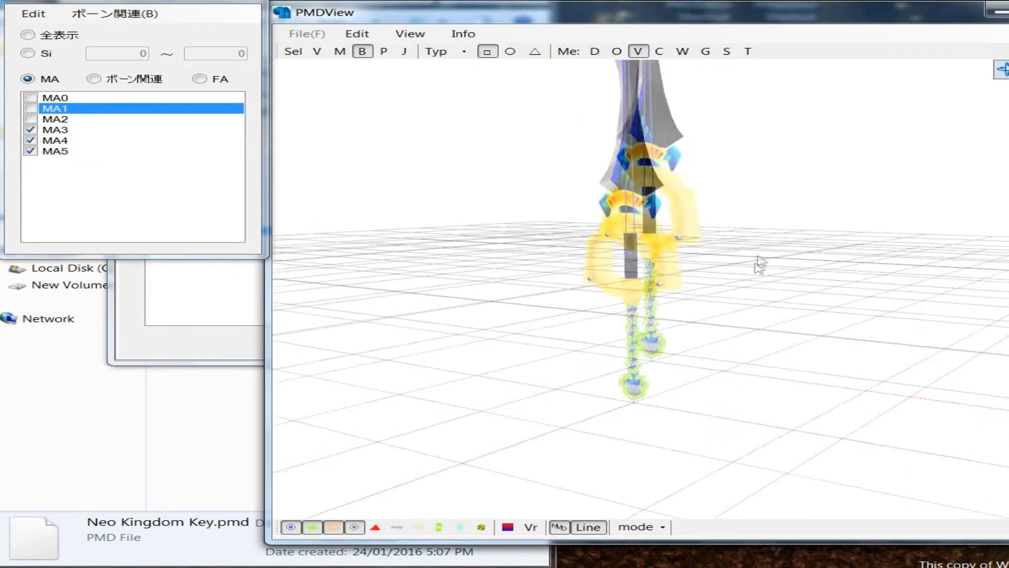
pyautogui.scroll(-3, 765, 251)
pyautogui.click(59, 109)
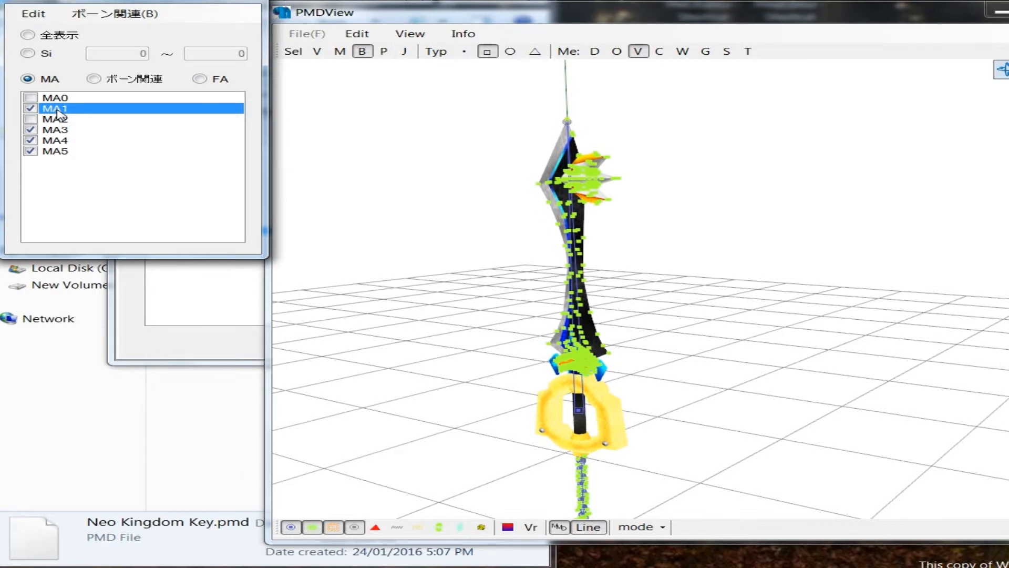
pyautogui.click(60, 110)
pyautogui.press('Up')
# Step: Select the Chain 1 bone in the model's bone list and move the editor window aside from the keychain
pyautogui.moveTo(549, 361); pyautogui.dragTo(546, 324, button='middle')
pyautogui.scroll(5, 519, 341)
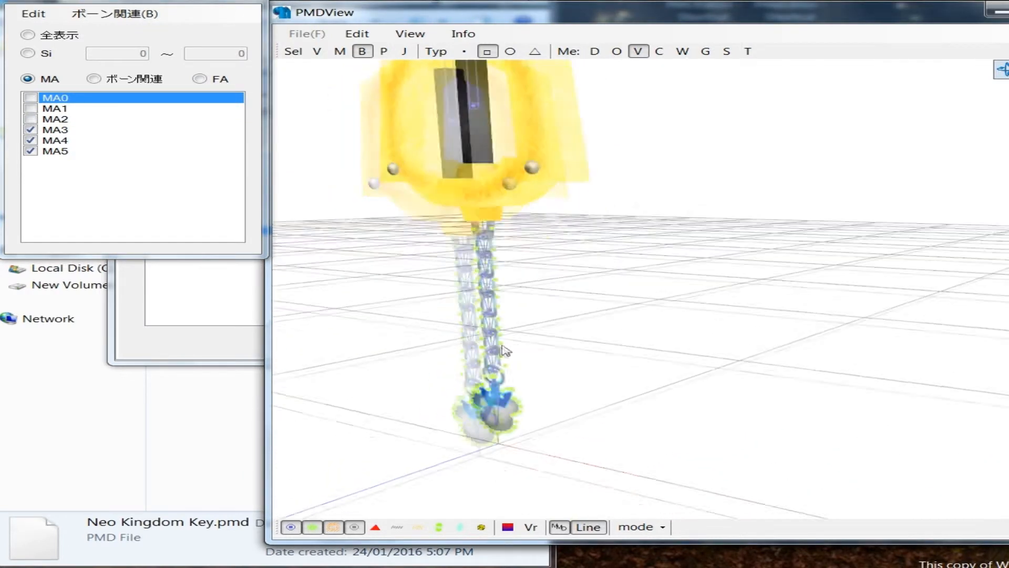
pyautogui.scroll(5, 504, 351)
pyautogui.moveTo(507, 347); pyautogui.dragTo(553, 313, button='right')
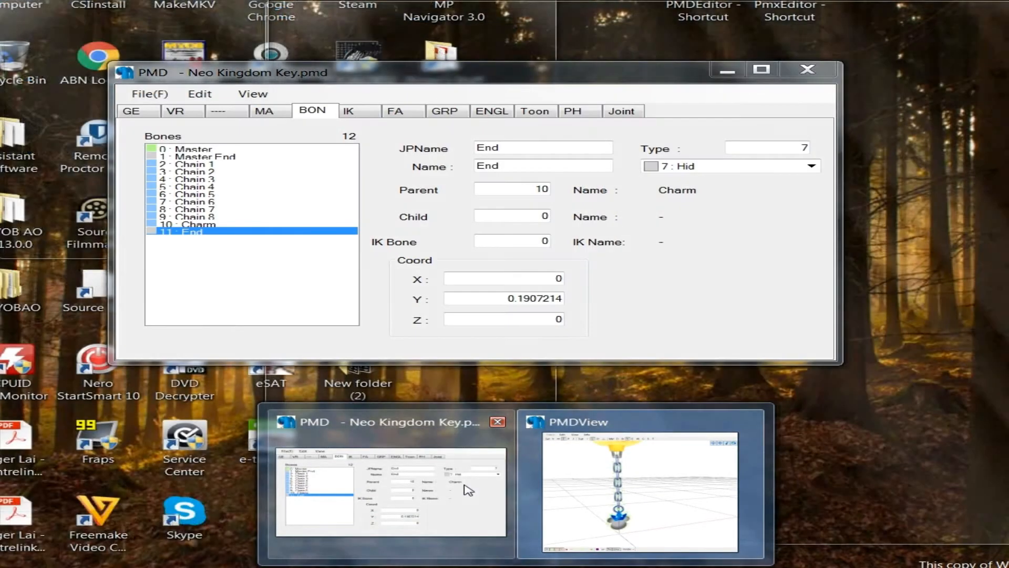
pyautogui.click(468, 490)
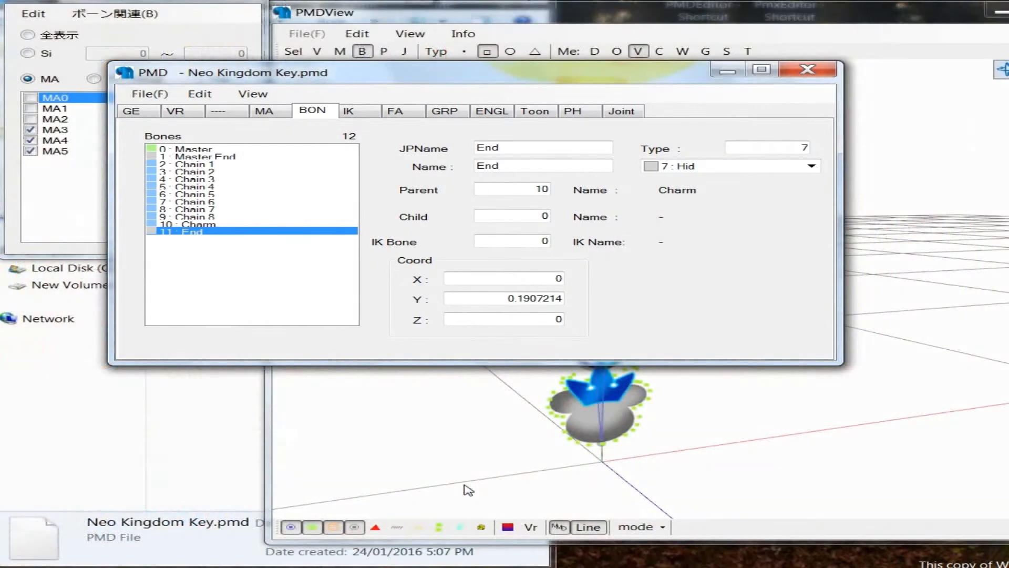
pyautogui.click(209, 164)
pyautogui.moveTo(447, 77); pyautogui.dragTo(948, 121)
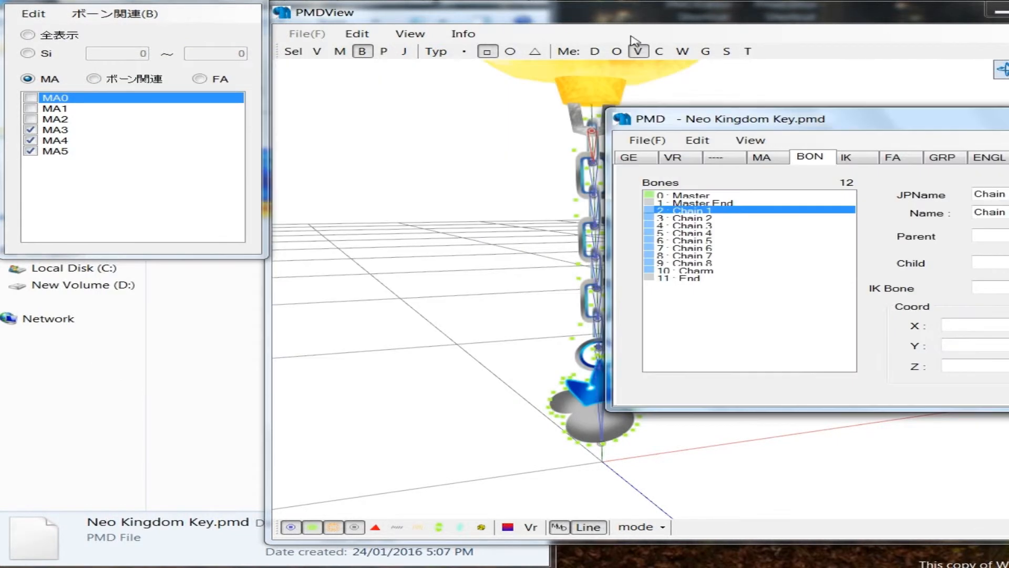
# Step: Reposition the model view window, open the Weight tool and activate weight painting for the Chain 1 bone
pyautogui.moveTo(612, 20); pyautogui.dragTo(434, 38)
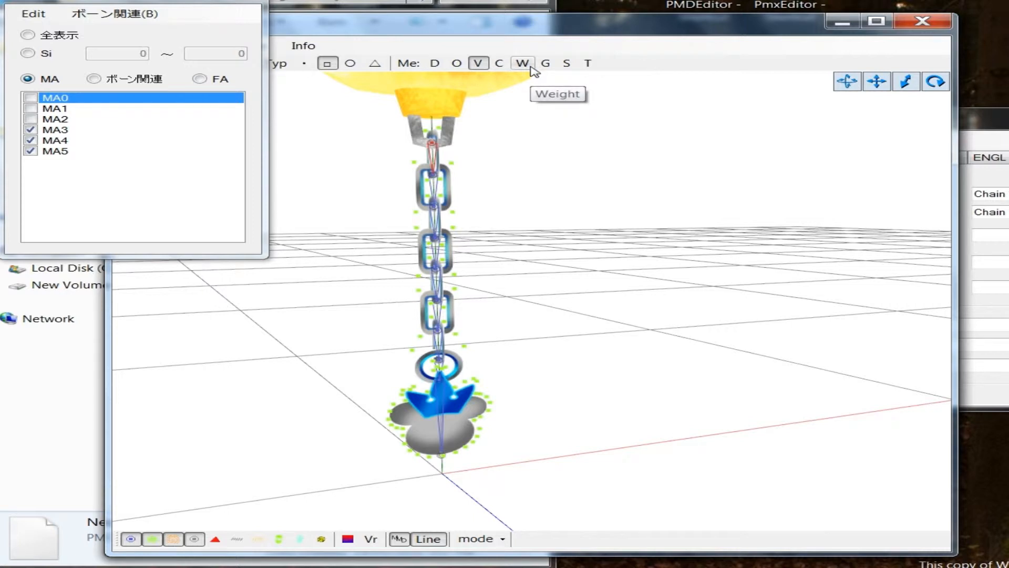
pyautogui.click(531, 68)
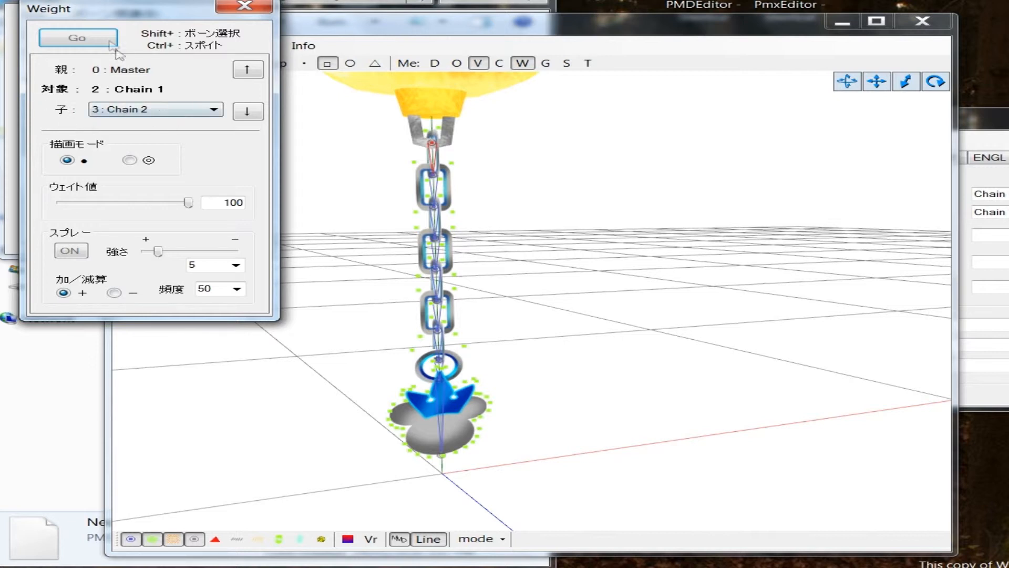
pyautogui.click(94, 36)
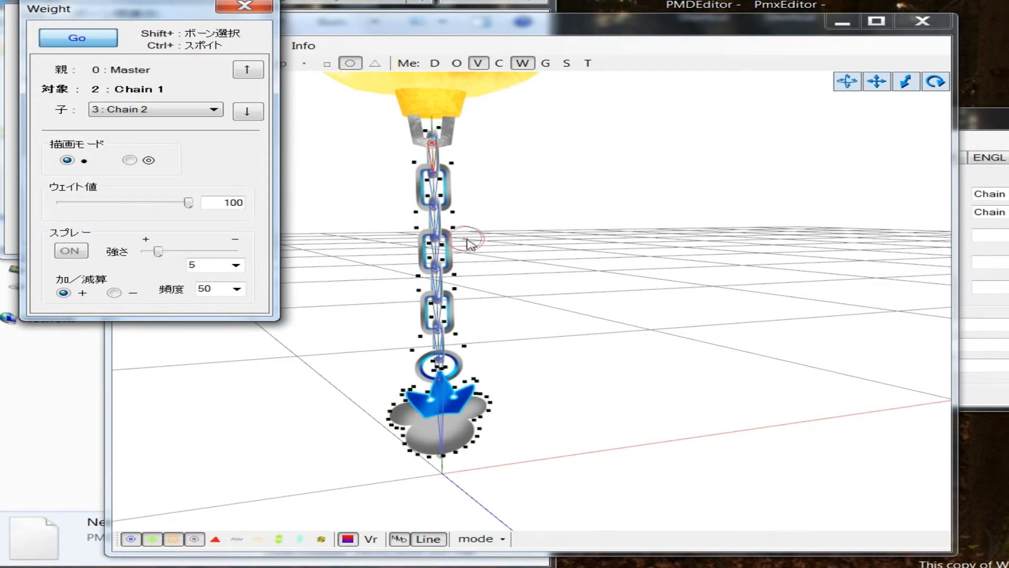
pyautogui.moveTo(557, 245); pyautogui.dragTo(558, 239, button='right')
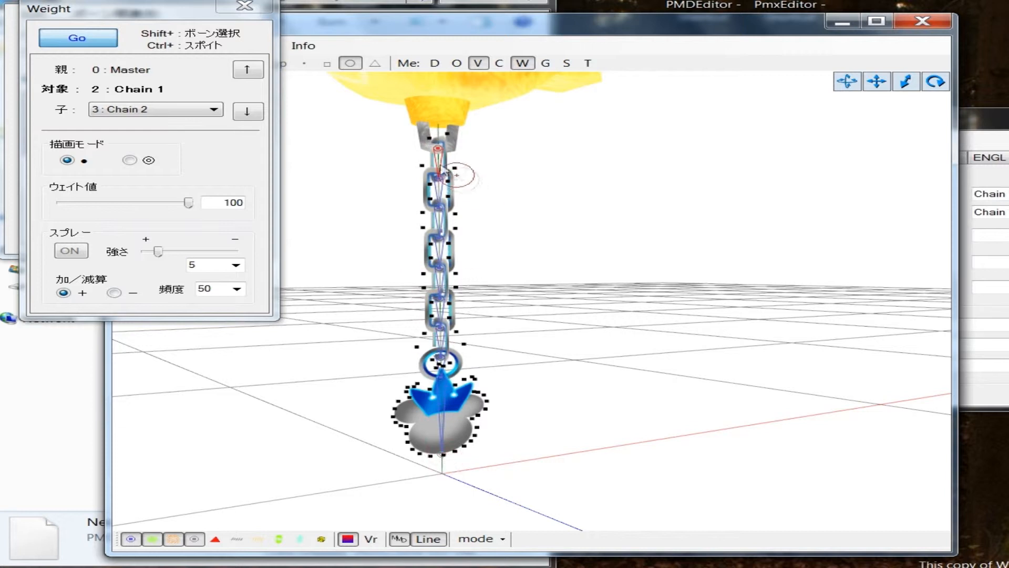
# Step: Paint all the keychain's vertices, from the top link down to the charm, with weight 100 for the Chain 1 bone
pyautogui.moveTo(438, 131)
pyautogui.mouseDown()
pyautogui.moveTo(466, 237)
pyautogui.moveTo(457, 355)
pyautogui.moveTo(480, 412)
pyautogui.moveTo(415, 447)
pyautogui.moveTo(408, 390)
pyautogui.mouseUp()
pyautogui.moveTo(419, 339); pyautogui.dragTo(425, 171)
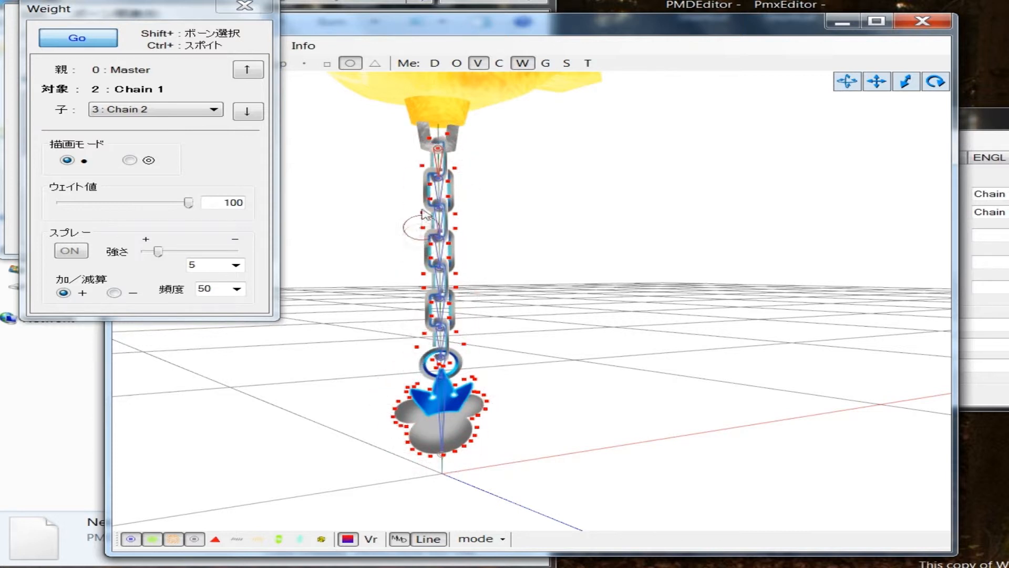
pyautogui.moveTo(532, 382); pyautogui.dragTo(502, 364, button='right')
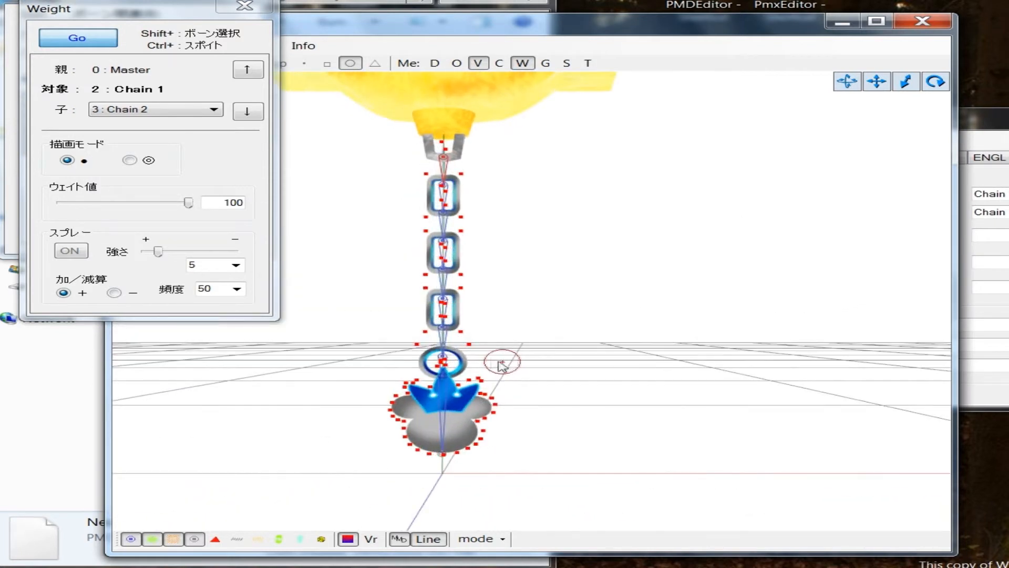
# Step: Try the second drawing mode on a vertex beside the upper chain link and repaint it in the first mode at weight 100
pyautogui.click(131, 161)
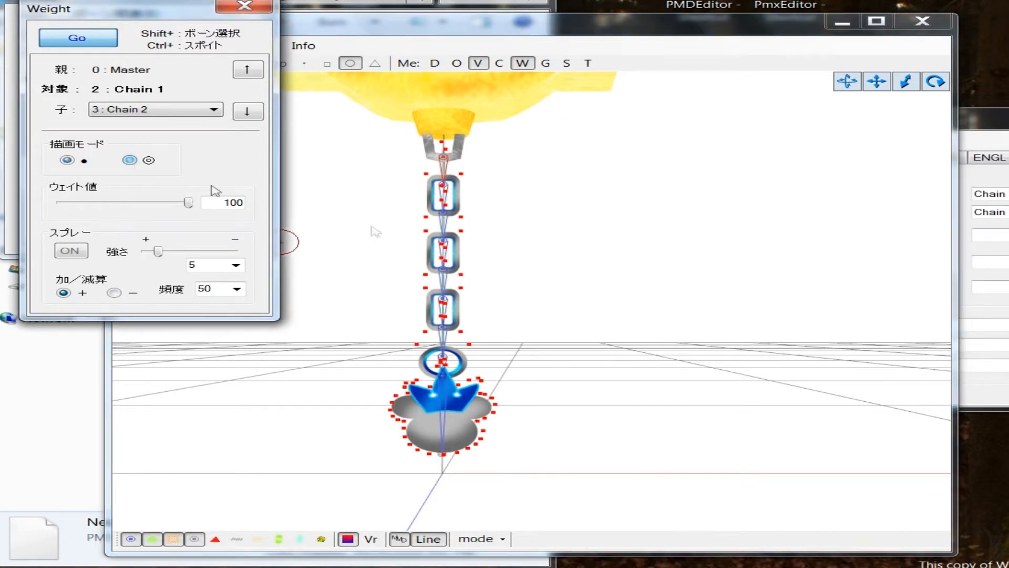
pyautogui.click(484, 166)
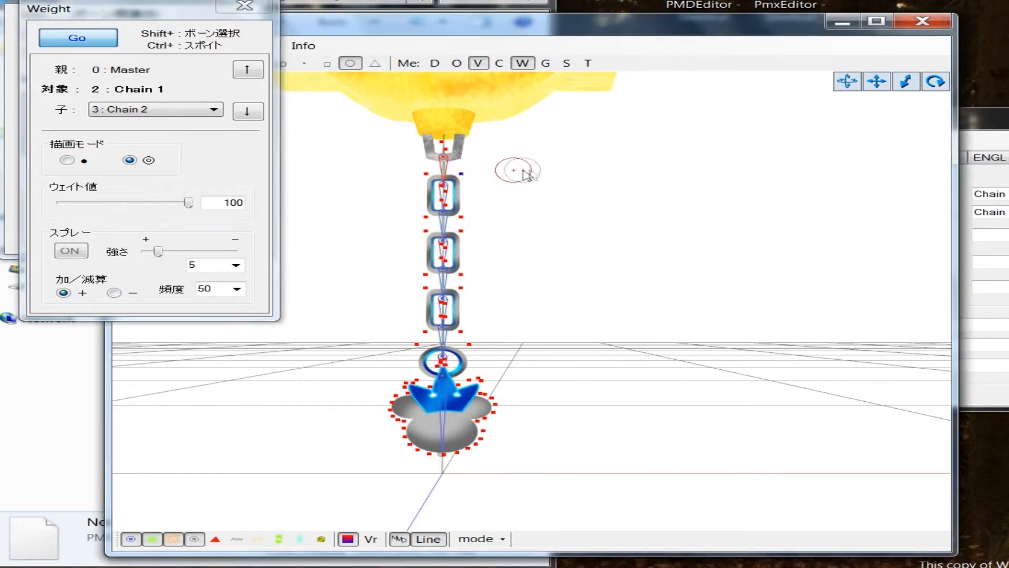
pyautogui.click(67, 160)
pyautogui.click(452, 171)
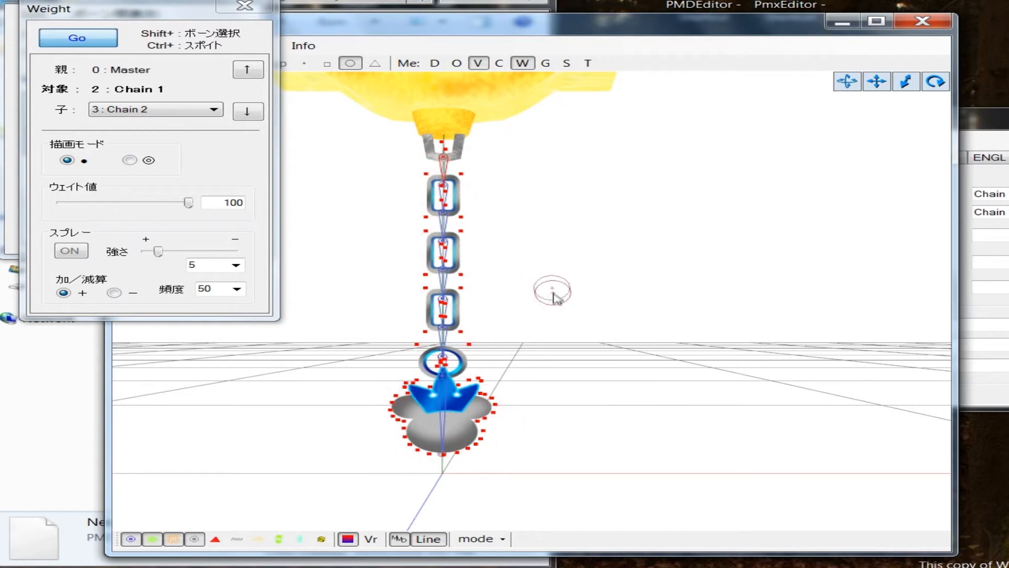
# Step: Select the Chain 2 bone and paint weight 100 on the outer vertices of the link surrounding that bone
pyautogui.moveTo(625, 282)
pyautogui.mouseDown(button='right')
pyautogui.moveTo(487, 288)
pyautogui.moveTo(624, 287)
pyautogui.mouseUp(button='right')
pyautogui.click(990, 129)
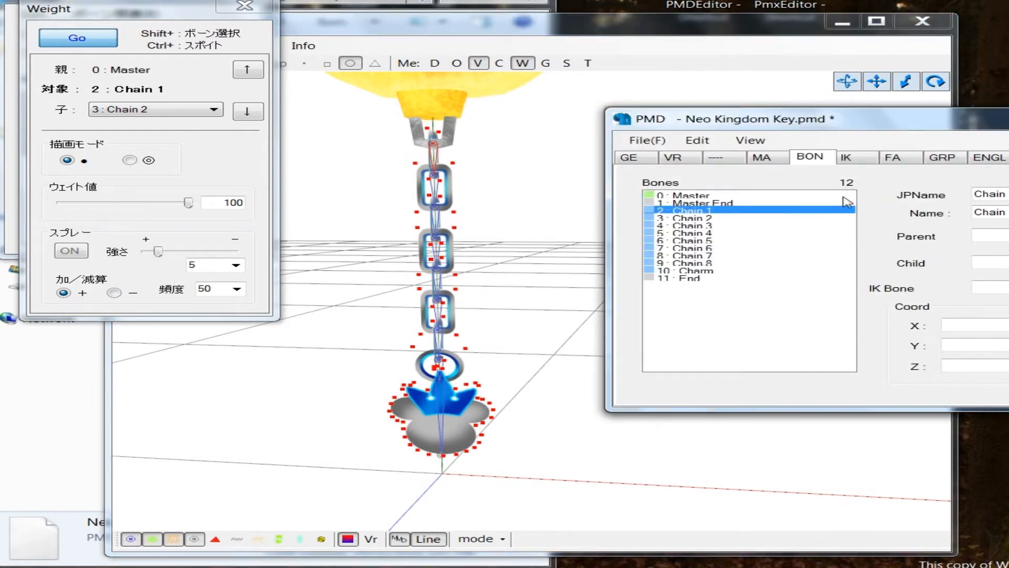
pyautogui.click(725, 218)
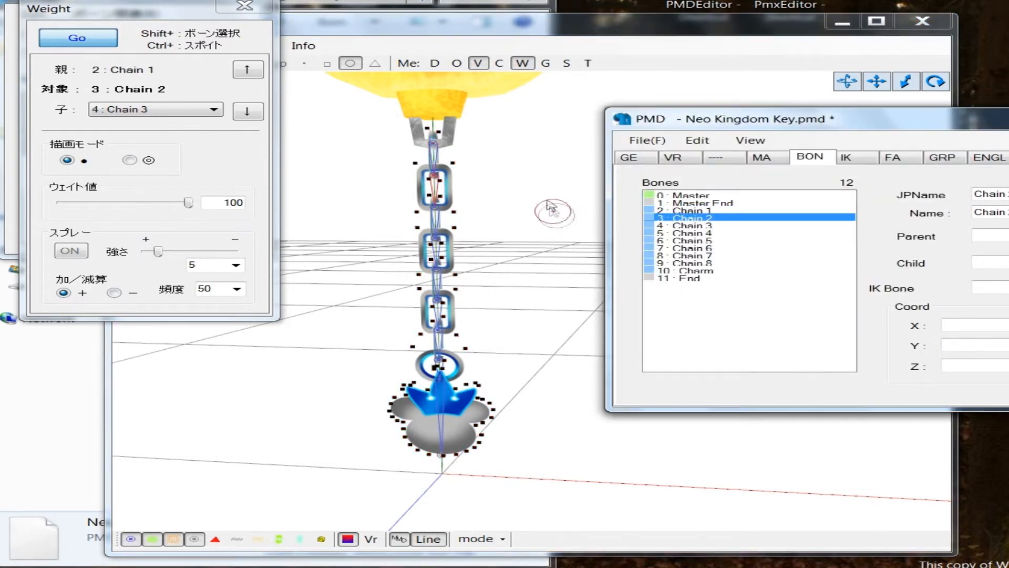
pyautogui.click(540, 198)
pyautogui.scroll(5, 506, 221)
pyautogui.moveTo(508, 224); pyautogui.dragTo(532, 231, button='middle')
pyautogui.moveTo(662, 249); pyautogui.dragTo(514, 125, button='right')
pyautogui.moveTo(557, 284); pyautogui.dragTo(619, 267, button='right')
pyautogui.moveTo(513, 205); pyautogui.dragTo(497, 210, button='right')
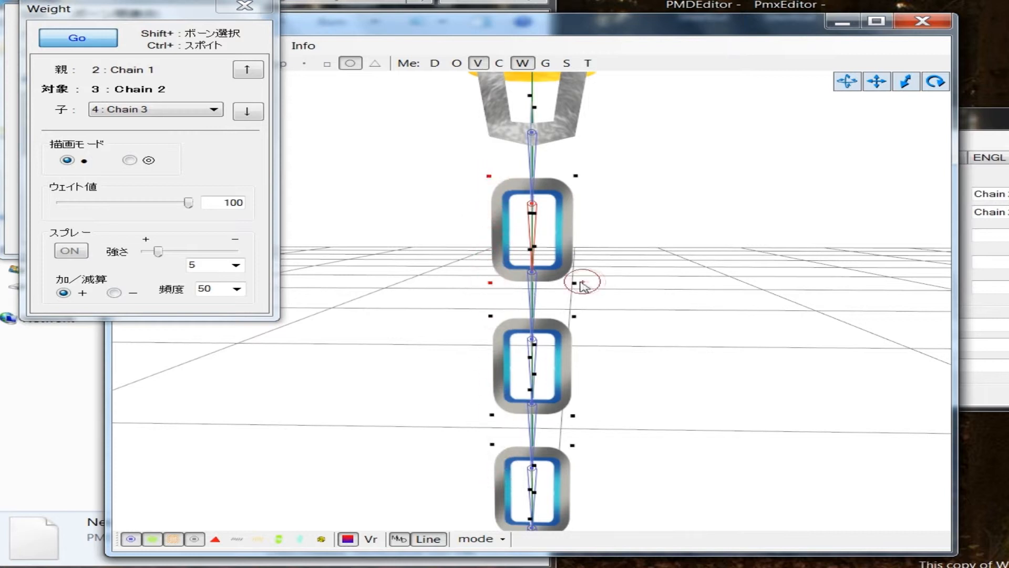
pyautogui.moveTo(655, 277); pyautogui.dragTo(633, 252, button='middle')
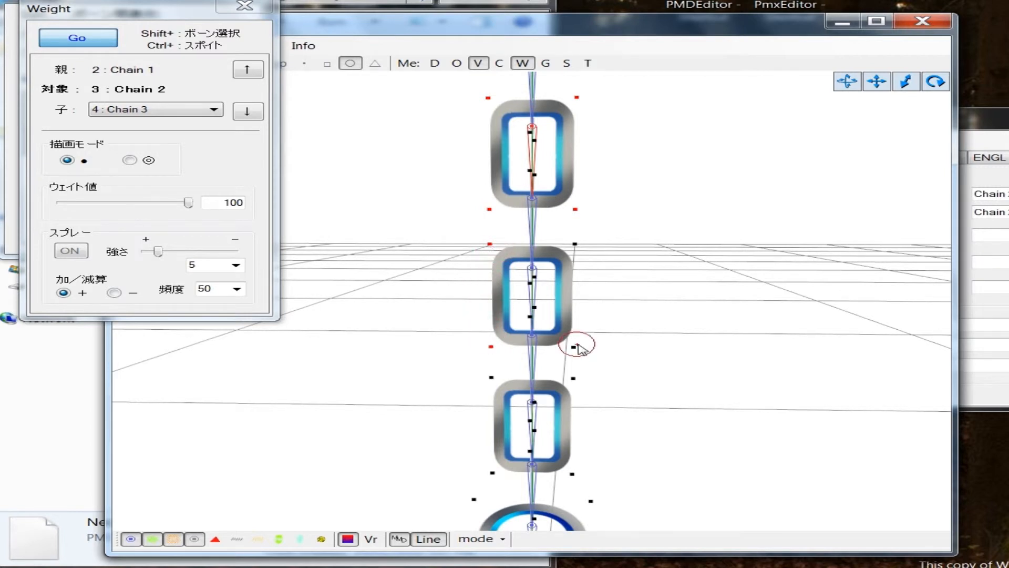
# Step: Paint the outer vertices of the remaining front-facing links below with weight 100 for the Chain 2 bone
pyautogui.moveTo(599, 311); pyautogui.dragTo(494, 251, button='middle')
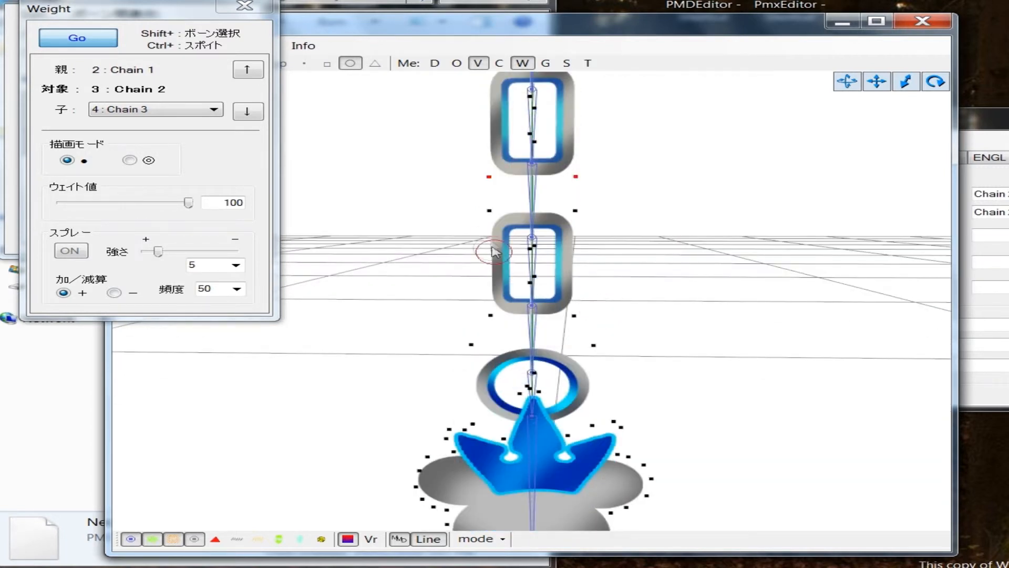
pyautogui.moveTo(485, 254)
pyautogui.mouseDown()
pyautogui.moveTo(478, 310)
pyautogui.moveTo(578, 310)
pyautogui.moveTo(588, 208)
pyautogui.moveTo(623, 265)
pyautogui.mouseUp()
pyautogui.moveTo(623, 194); pyautogui.dragTo(619, 275, button='middle')
pyautogui.moveTo(671, 270); pyautogui.dragTo(601, 277, button='right')
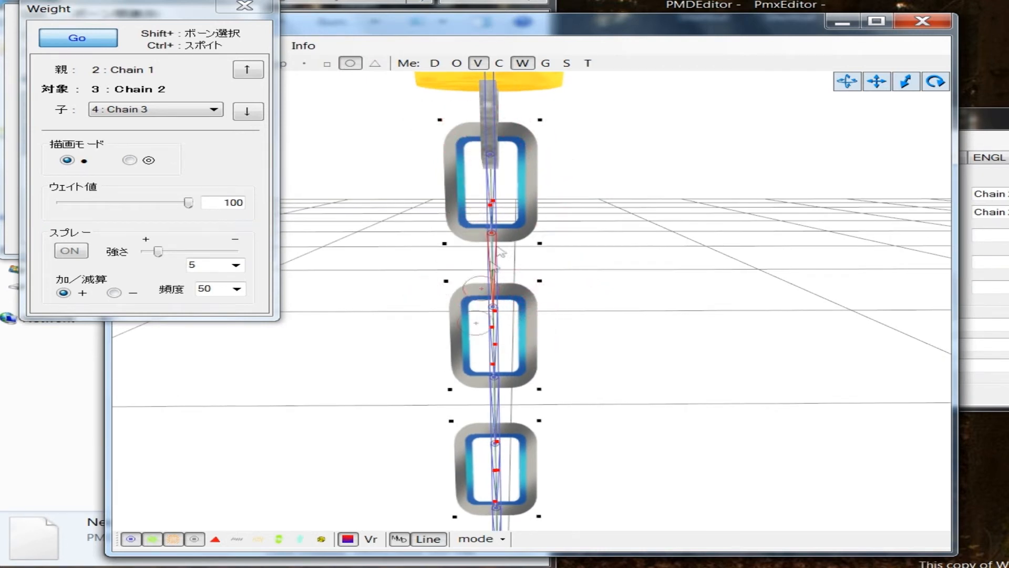
# Step: Paint the vertices of the lower side-facing links and the charm with weight 100 for the Chain 2 bone
pyautogui.click(443, 381)
pyautogui.click(545, 389)
pyautogui.click(445, 422)
pyautogui.scroll(-5, 551, 421)
pyautogui.moveTo(550, 415); pyautogui.dragTo(499, 245, button='middle')
pyautogui.moveTo(483, 232)
pyautogui.mouseDown()
pyautogui.moveTo(468, 279)
pyautogui.moveTo(470, 374)
pyautogui.mouseUp()
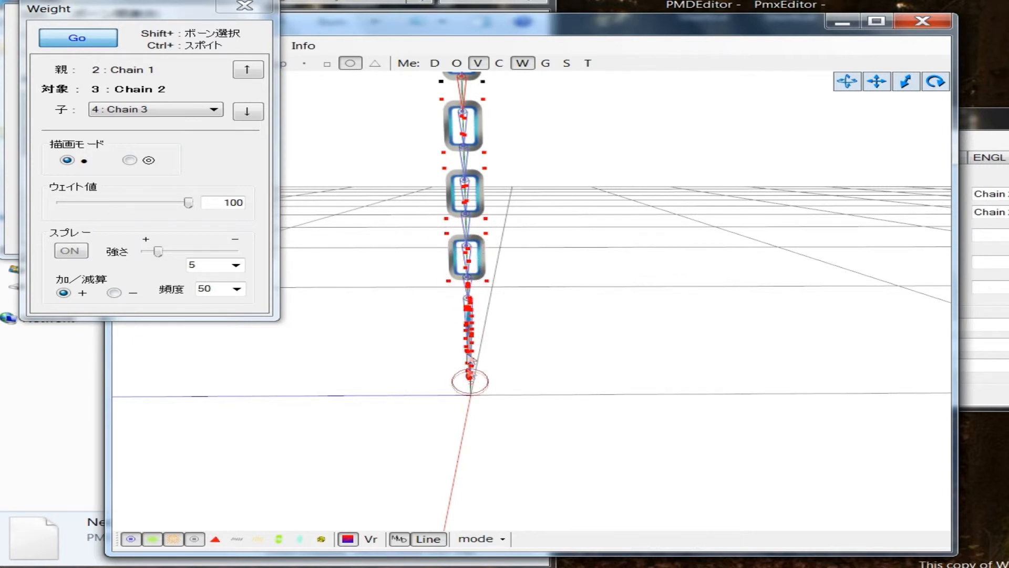
pyautogui.scroll(4, 503, 288)
pyautogui.moveTo(503, 289)
pyautogui.mouseDown(button='middle')
pyautogui.moveTo(475, 336)
pyautogui.moveTo(508, 292)
pyautogui.mouseUp(button='middle')
pyautogui.moveTo(508, 295)
pyautogui.mouseDown(button='right')
pyautogui.moveTo(471, 286)
pyautogui.moveTo(525, 286)
pyautogui.mouseUp(button='right')
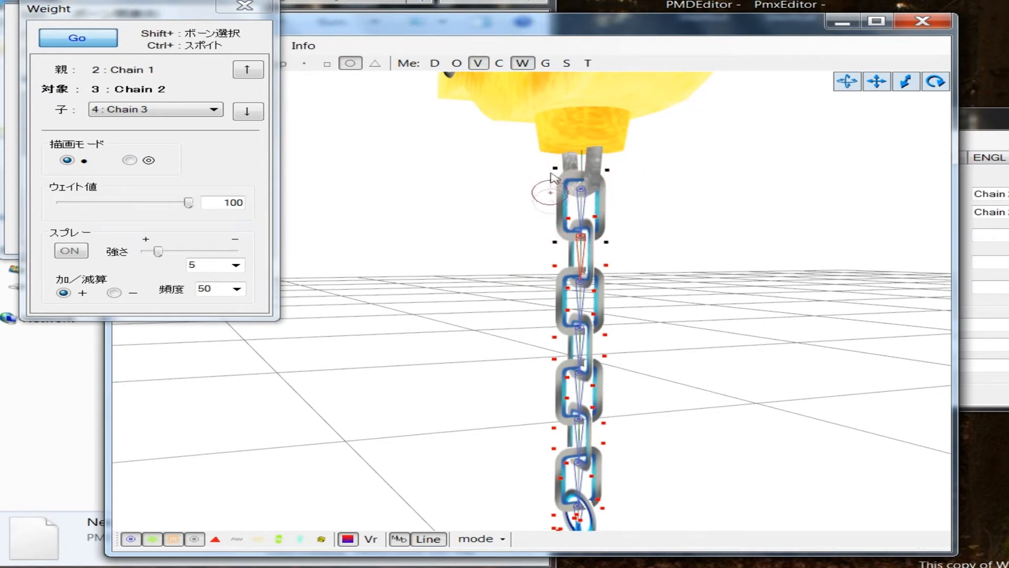
pyautogui.moveTo(548, 286)
pyautogui.mouseDown(button='right')
pyautogui.moveTo(585, 286)
pyautogui.moveTo(531, 282)
pyautogui.moveTo(615, 282)
pyautogui.moveTo(583, 262)
pyautogui.moveTo(589, 248)
pyautogui.mouseUp(button='right')
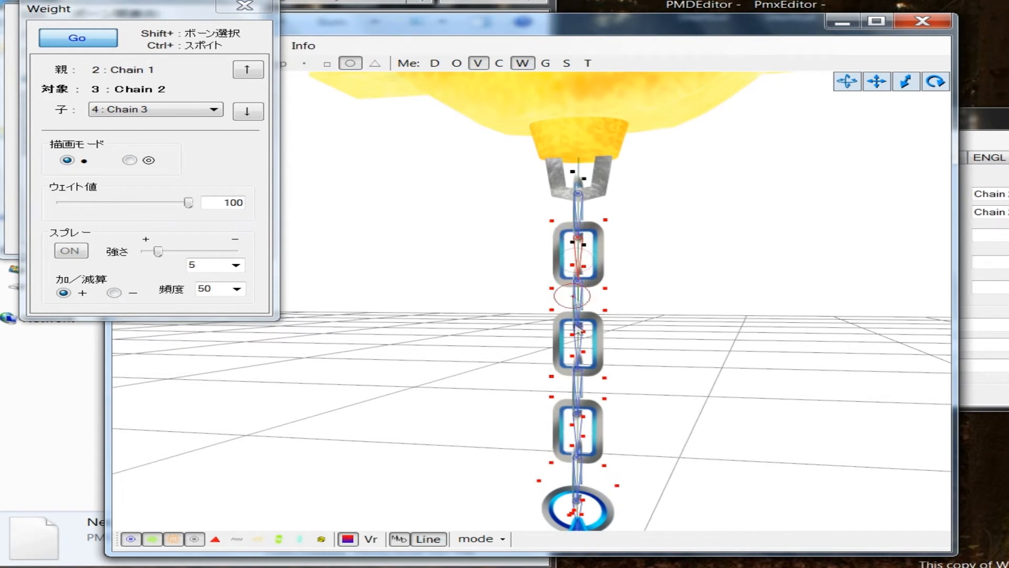
pyautogui.moveTo(652, 413); pyautogui.dragTo(639, 365, button='right')
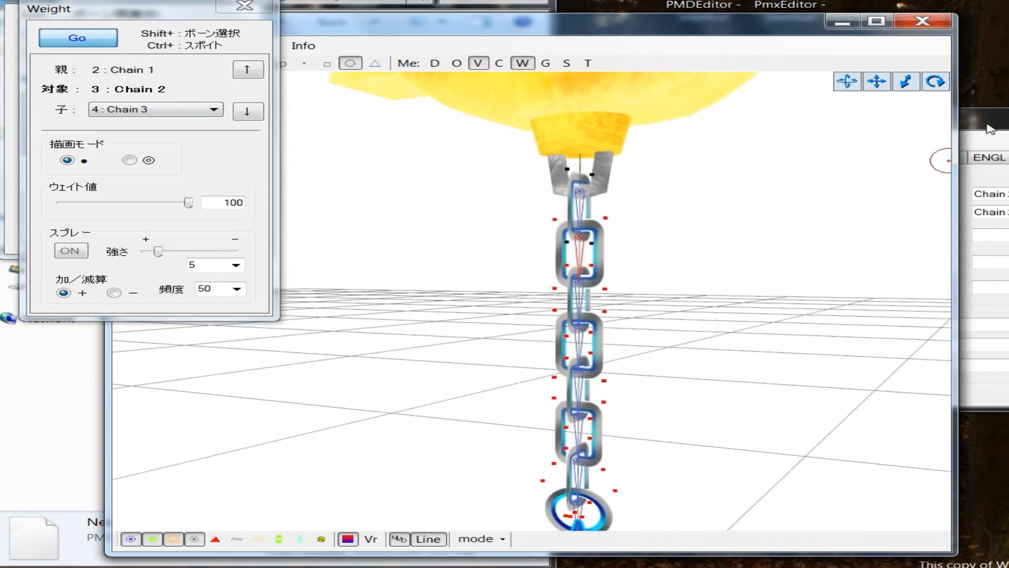
# Step: Select the Chain 3 bone and paint weight 100 on the outer vertices of its side-facing link and the ones below
pyautogui.click(989, 128)
pyautogui.click(738, 225)
pyautogui.click(473, 284)
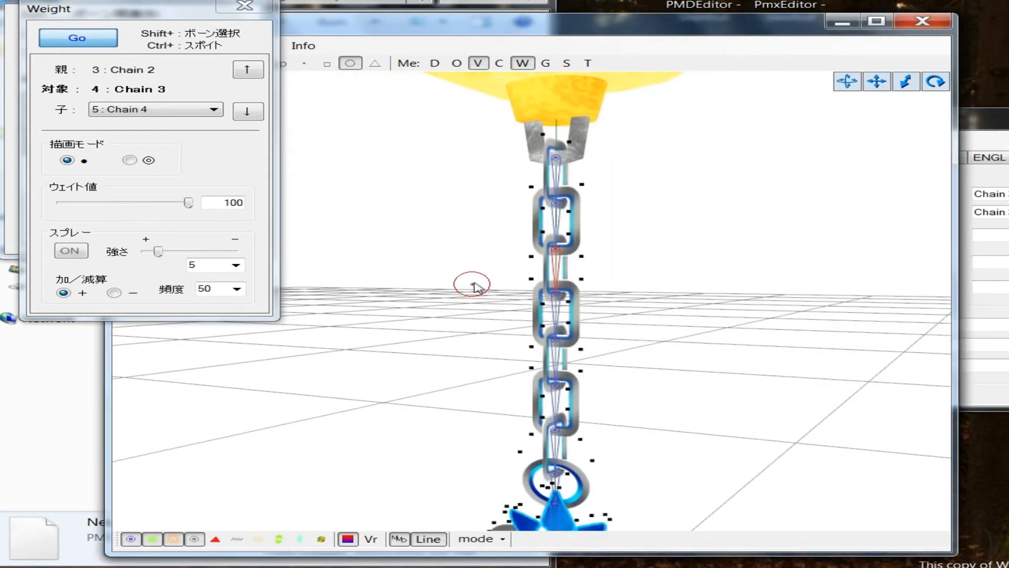
pyautogui.scroll(3, 475, 286)
pyautogui.moveTo(474, 285); pyautogui.dragTo(475, 287, button='middle')
pyautogui.moveTo(475, 287); pyautogui.dragTo(424, 294, button='right')
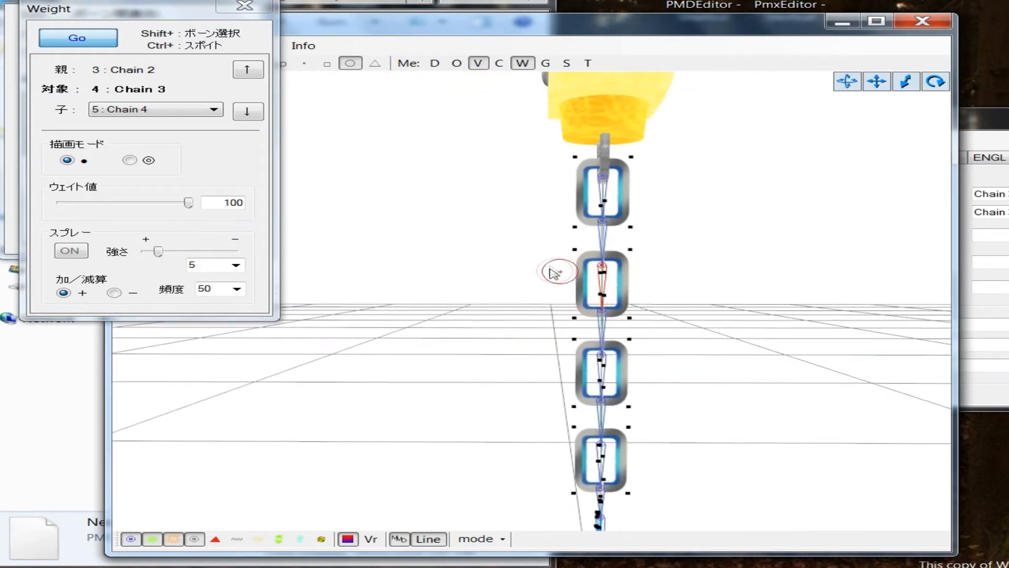
pyautogui.click(569, 255)
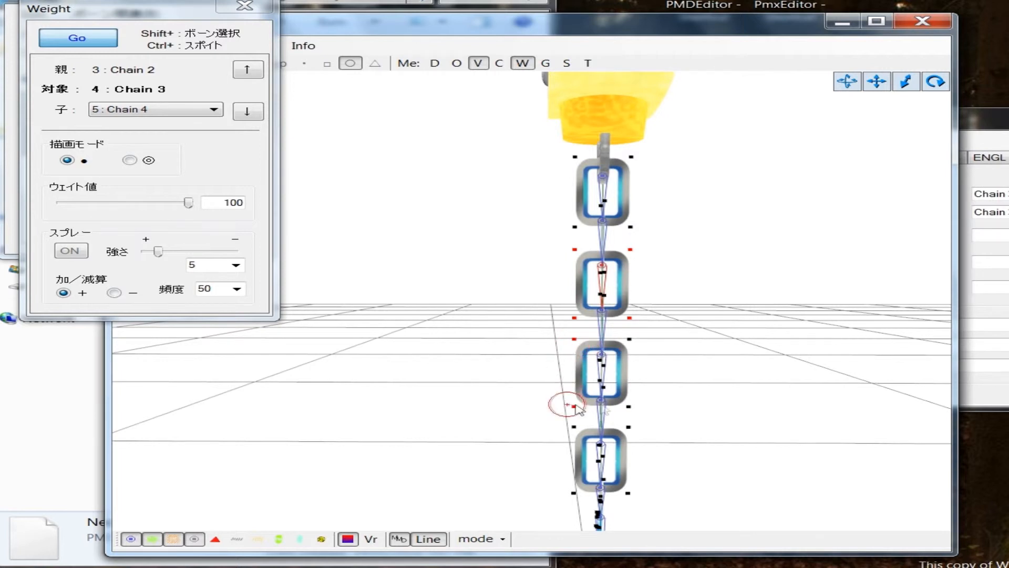
pyautogui.scroll(-2, 639, 368)
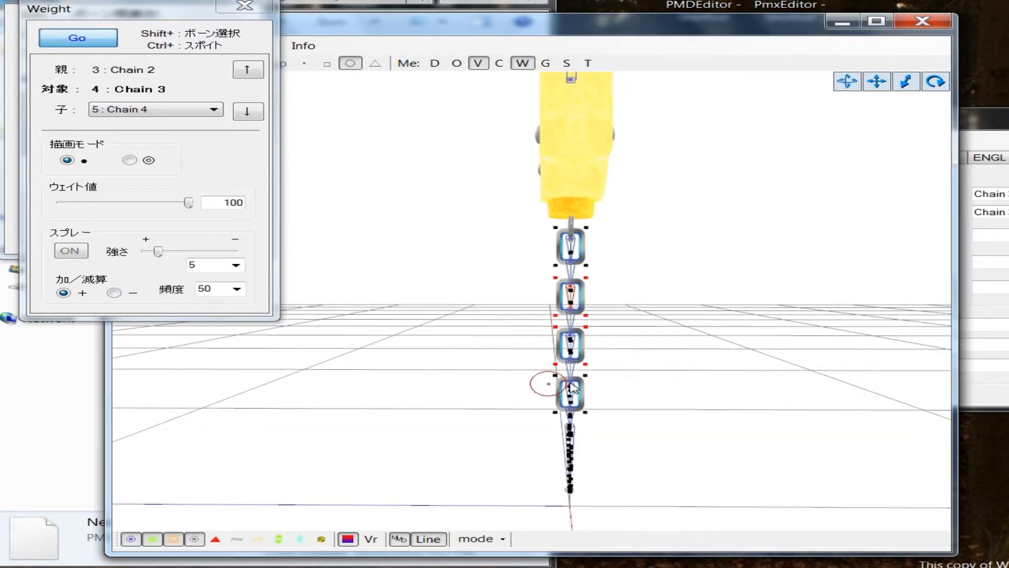
pyautogui.scroll(3, 570, 421)
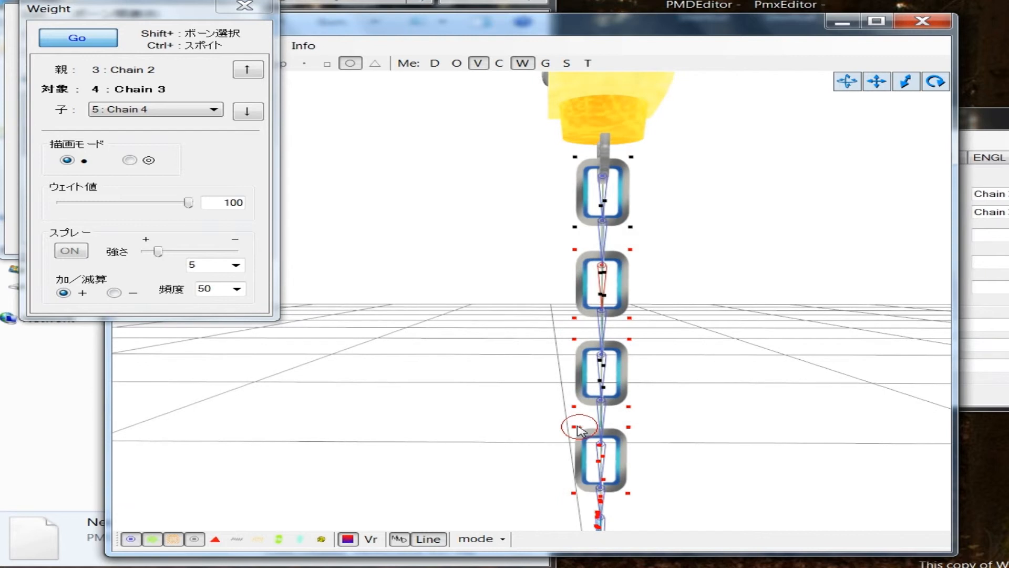
# Step: Paint the remaining vertices of the lower front-facing links with weight 100 for the Chain 3 bone, down to the charm
pyautogui.scroll(-3, 573, 415)
pyautogui.scroll(2, 592, 412)
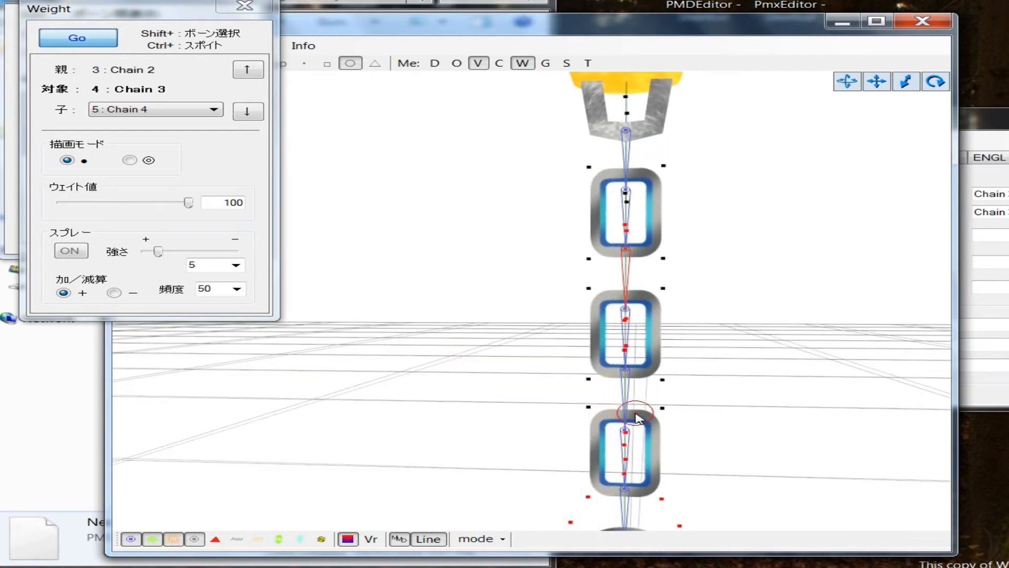
pyautogui.scroll(-3, 661, 380)
pyautogui.scroll(3, 683, 294)
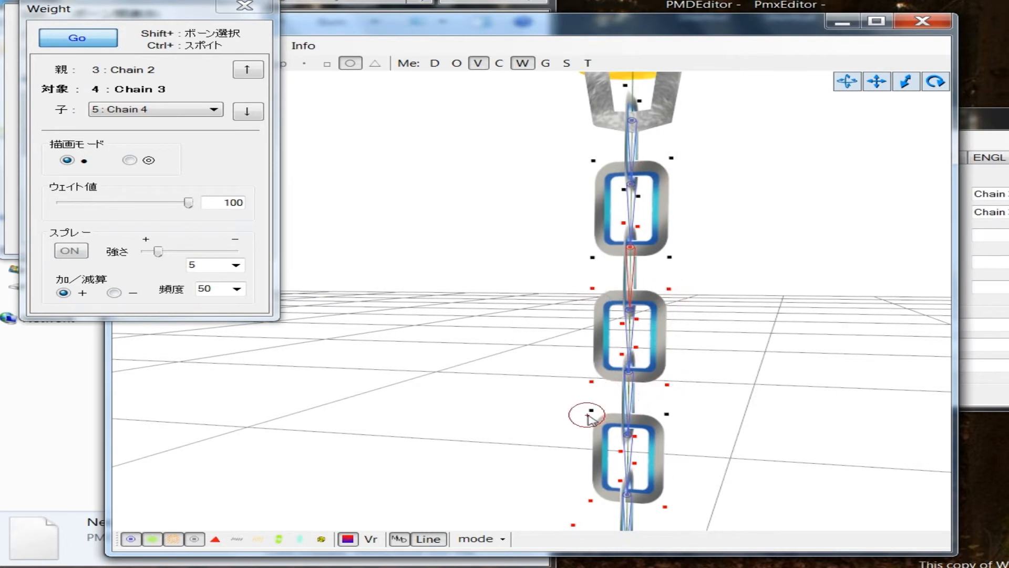
pyautogui.scroll(-3, 673, 418)
pyautogui.scroll(2, 622, 403)
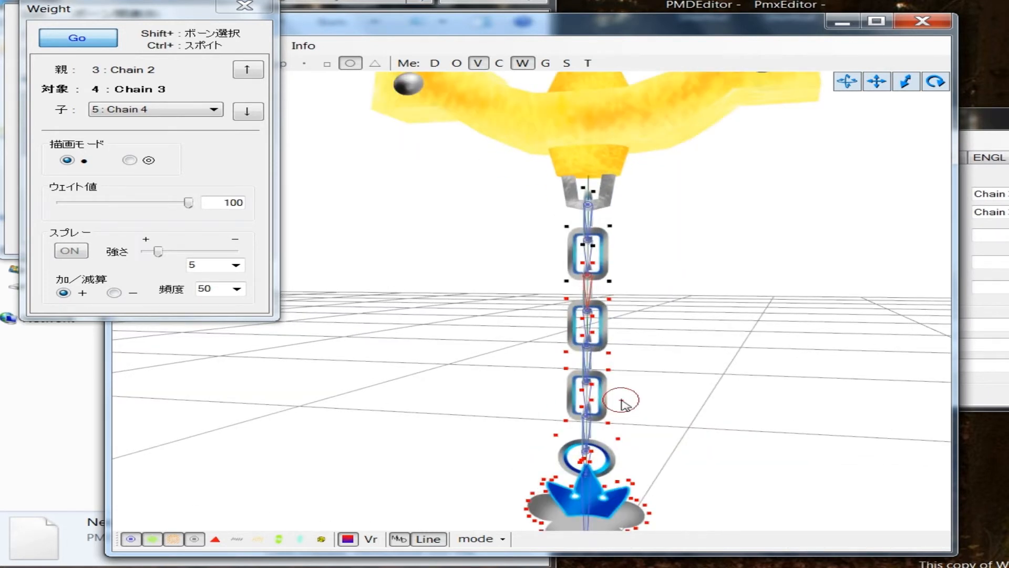
pyautogui.scroll(5, 621, 403)
pyautogui.moveTo(667, 394); pyautogui.dragTo(629, 388, button='right')
pyautogui.scroll(-4, 643, 394)
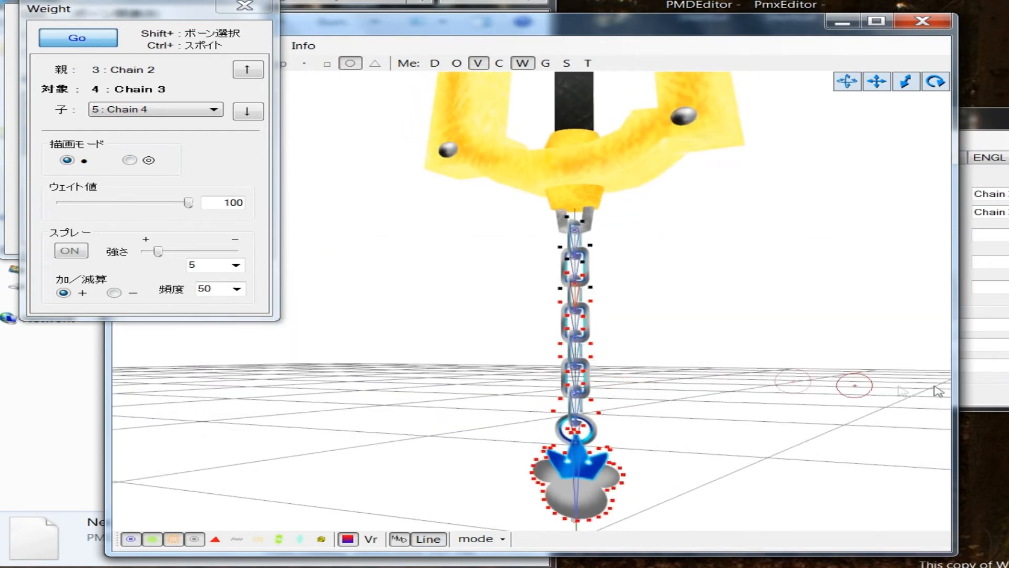
# Step: Stop weight painting, move the model view window aside and open TransformView for testing the bones
pyautogui.click(979, 392)
pyautogui.click(327, 63)
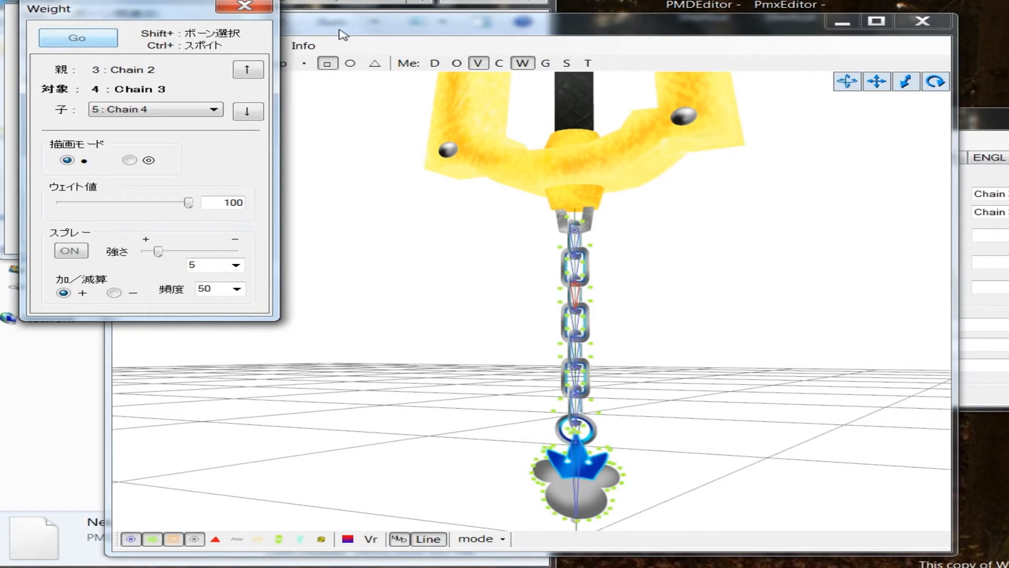
pyautogui.moveTo(344, 35); pyautogui.dragTo(424, 30)
pyautogui.click(330, 41)
pyautogui.click(397, 197)
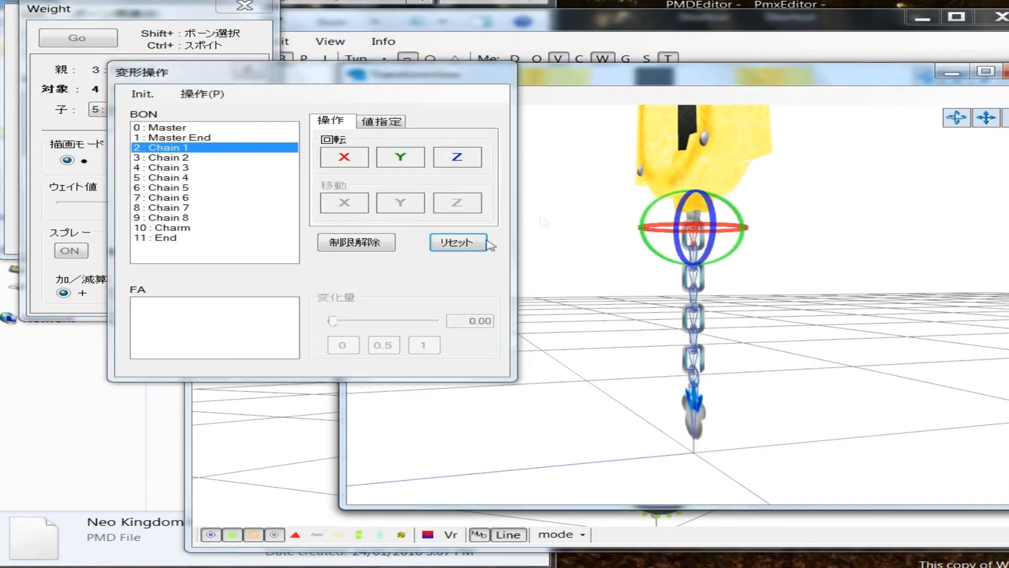
# Step: Test the Chain 1 bone's weights by rotating it about the Z axis and reset the pose
pyautogui.scroll(5, 686, 167)
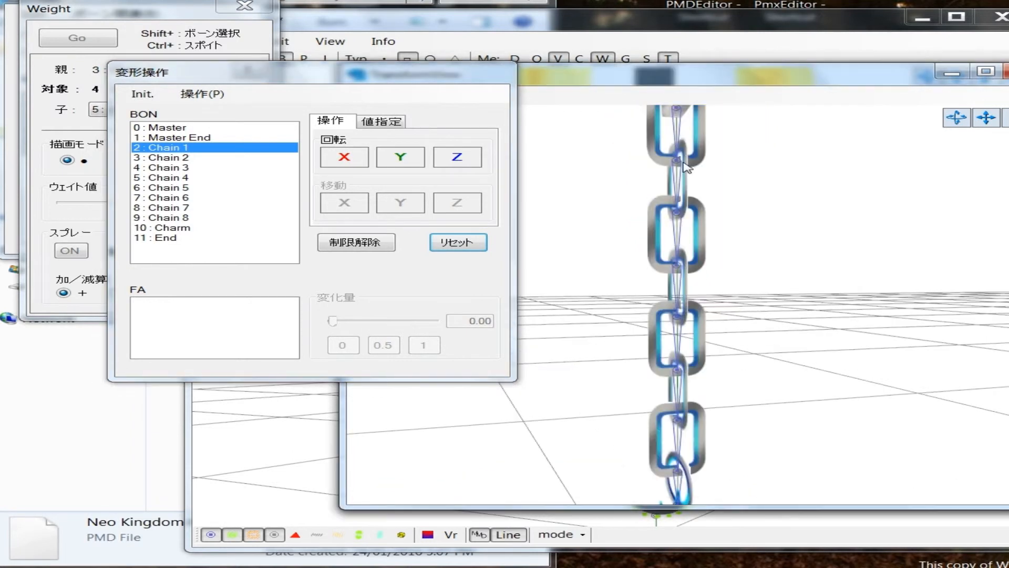
pyautogui.scroll(-3, 687, 167)
pyautogui.moveTo(458, 158)
pyautogui.mouseDown()
pyautogui.moveTo(457, 138)
pyautogui.moveTo(457, 176)
pyautogui.moveTo(460, 155)
pyautogui.mouseUp()
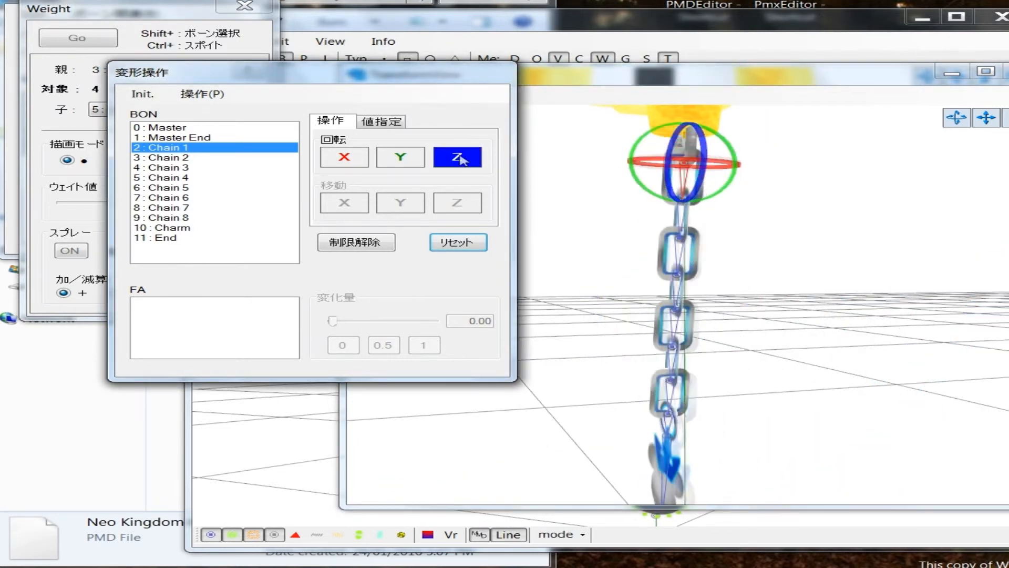
pyautogui.click(459, 240)
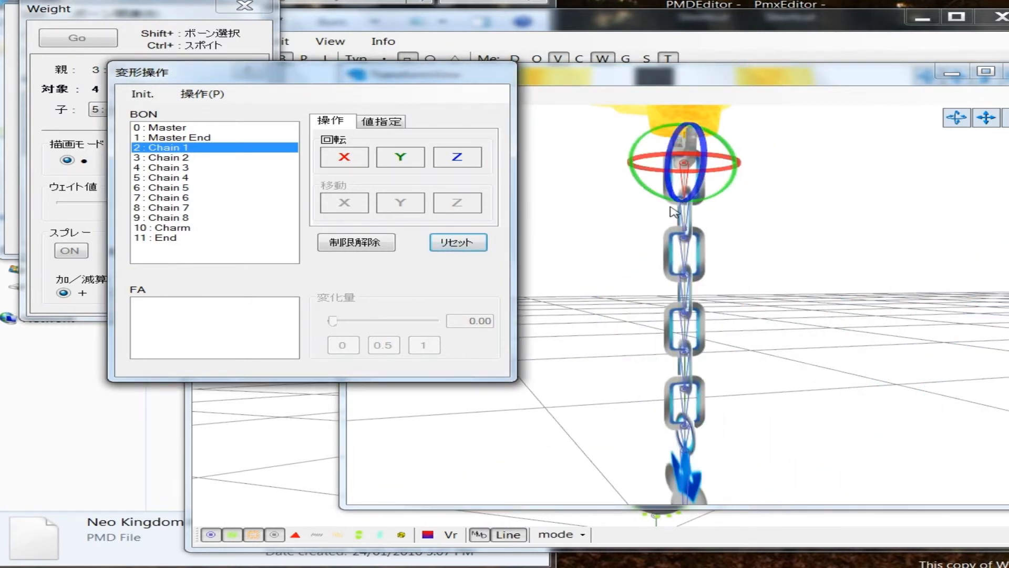
# Step: Test the weights of the Chain 2 and Chain 3 bones by rotating them, resetting the pose after each
pyautogui.click(179, 158)
pyautogui.moveTo(457, 157)
pyautogui.mouseDown()
pyautogui.moveTo(457, 136)
pyautogui.moveTo(457, 181)
pyautogui.moveTo(458, 153)
pyautogui.mouseUp()
pyautogui.click(459, 243)
pyautogui.click(203, 168)
pyautogui.click(458, 243)
pyautogui.click(174, 178)
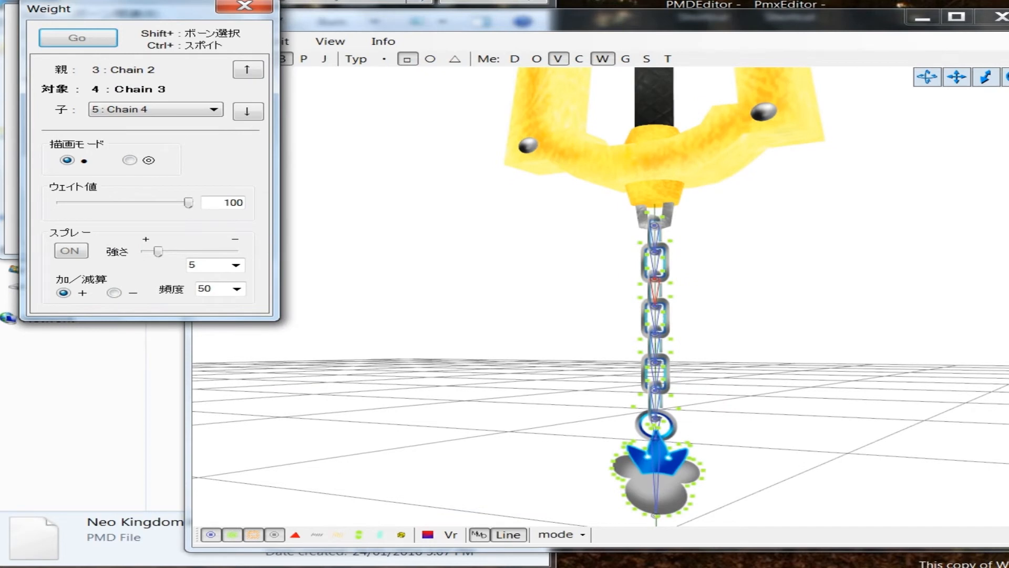
# Step: Select the Chain 4 bone in the model's bone list and reactivate weight painting for it
pyautogui.click(1007, 337)
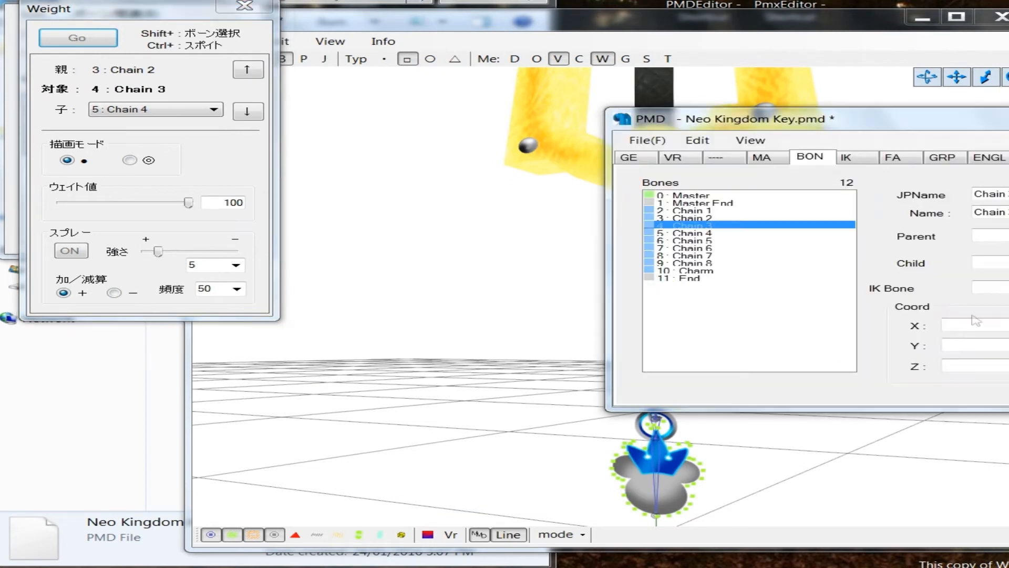
pyautogui.click(717, 233)
pyautogui.click(330, 73)
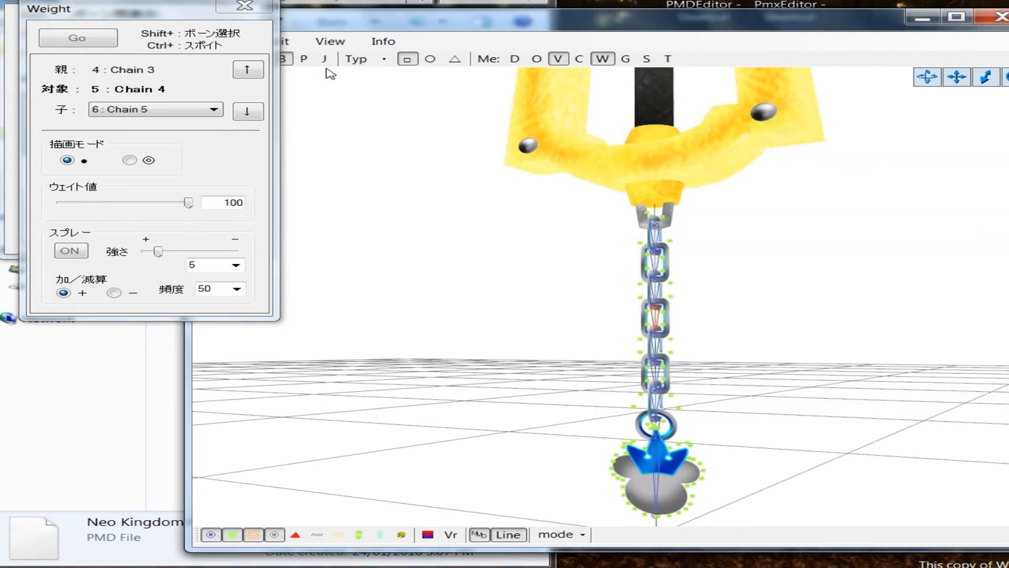
pyautogui.click(83, 45)
# Step: Paint a weight of 100 for the Chain 4 bone onto the vertices of its link and the link directly below
pyautogui.click(739, 374)
pyautogui.scroll(4, 739, 374)
pyautogui.moveTo(737, 374); pyautogui.dragTo(733, 372, button='middle')
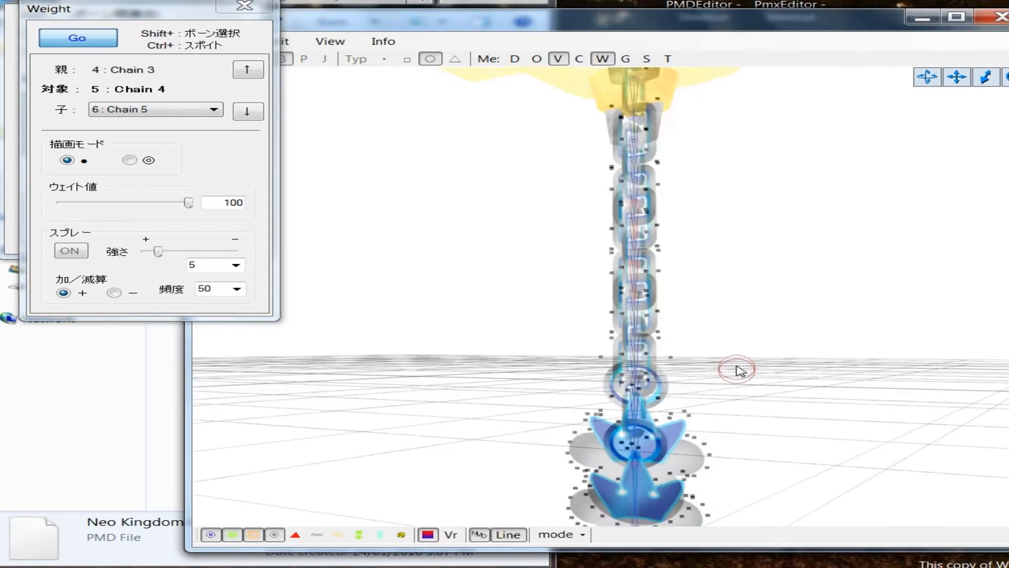
pyautogui.scroll(5, 732, 372)
pyautogui.scroll(2, 729, 376)
pyautogui.moveTo(729, 377); pyautogui.dragTo(751, 378, button='right')
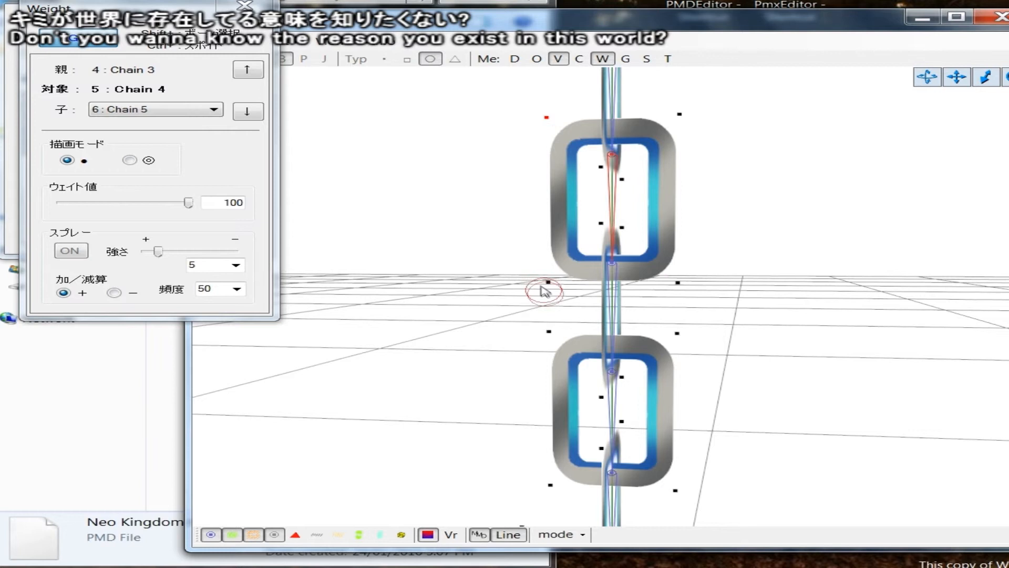
pyautogui.moveTo(673, 115); pyautogui.dragTo(707, 207, button='right')
pyautogui.moveTo(683, 261); pyautogui.dragTo(605, 252, button='right')
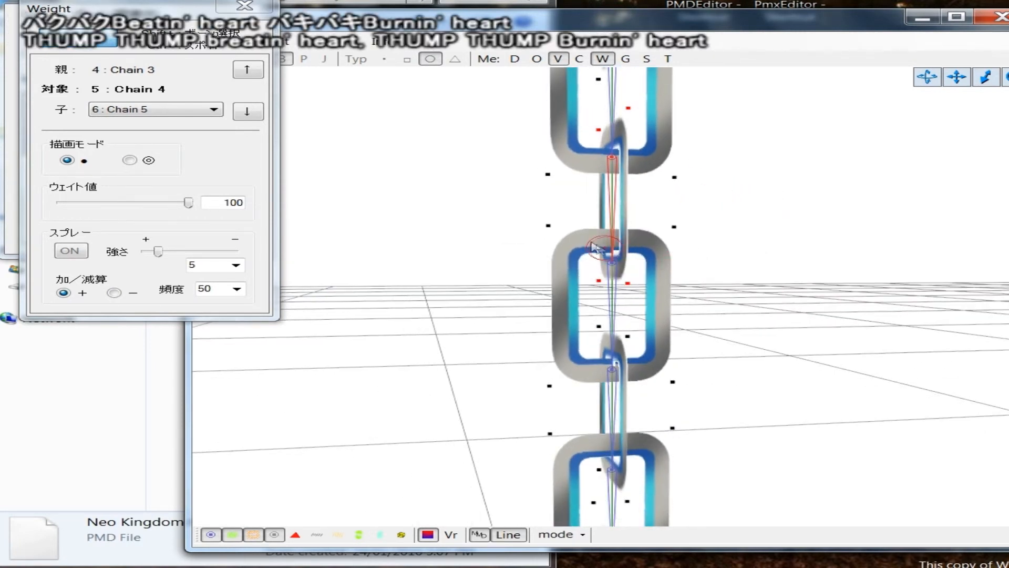
pyautogui.click(675, 231)
pyautogui.click(549, 382)
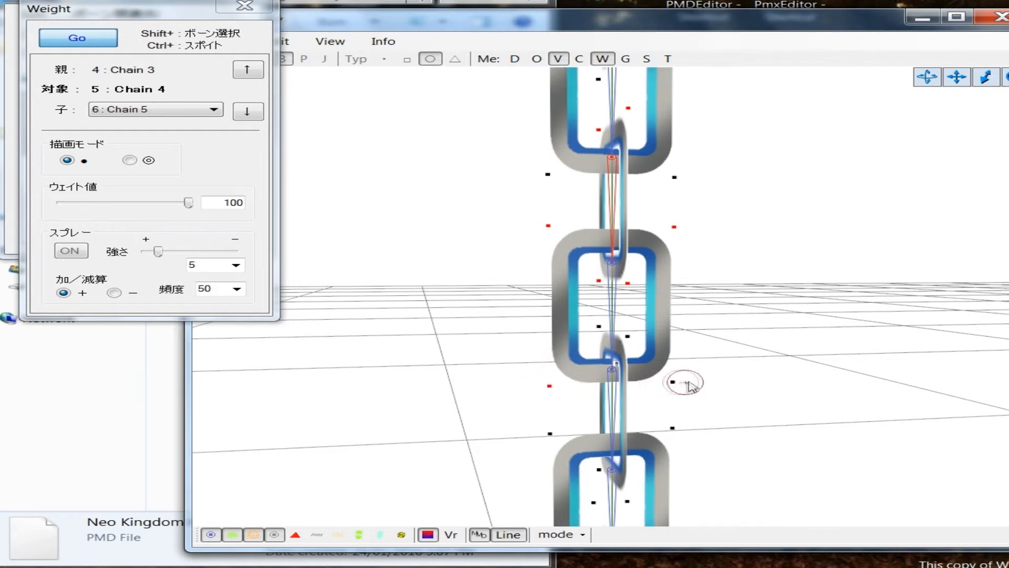
pyautogui.moveTo(658, 374); pyautogui.dragTo(640, 361, button='right')
# Step: Extend the Chain 4 weight painting to the outer corner vertices of the lower keychain link above the charm
pyautogui.scroll(-4, 634, 375)
pyautogui.moveTo(636, 379); pyautogui.dragTo(637, 380, button='middle')
pyautogui.moveTo(637, 379); pyautogui.dragTo(633, 377, button='right')
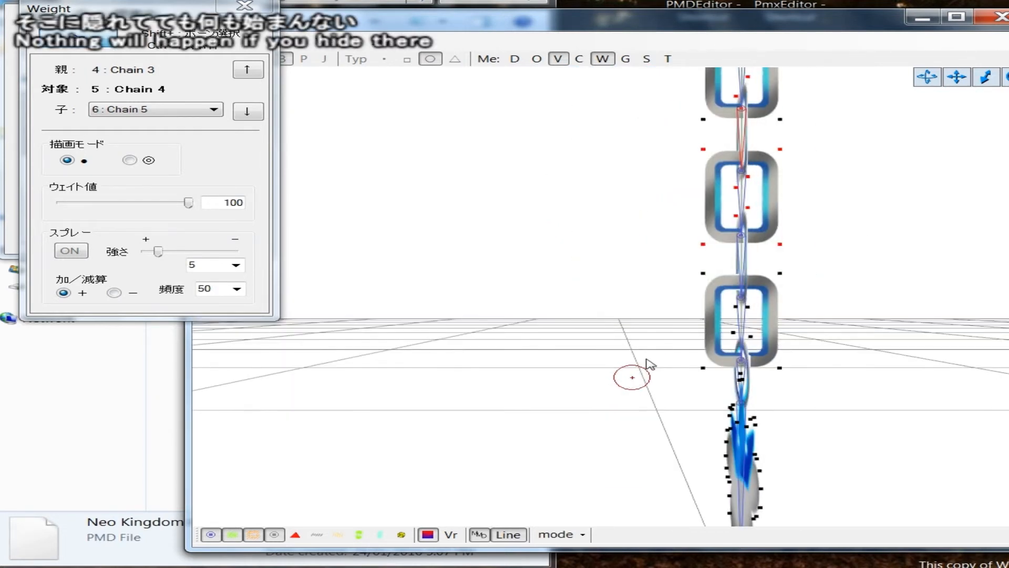
pyautogui.click(693, 280)
pyautogui.click(703, 366)
pyautogui.click(779, 368)
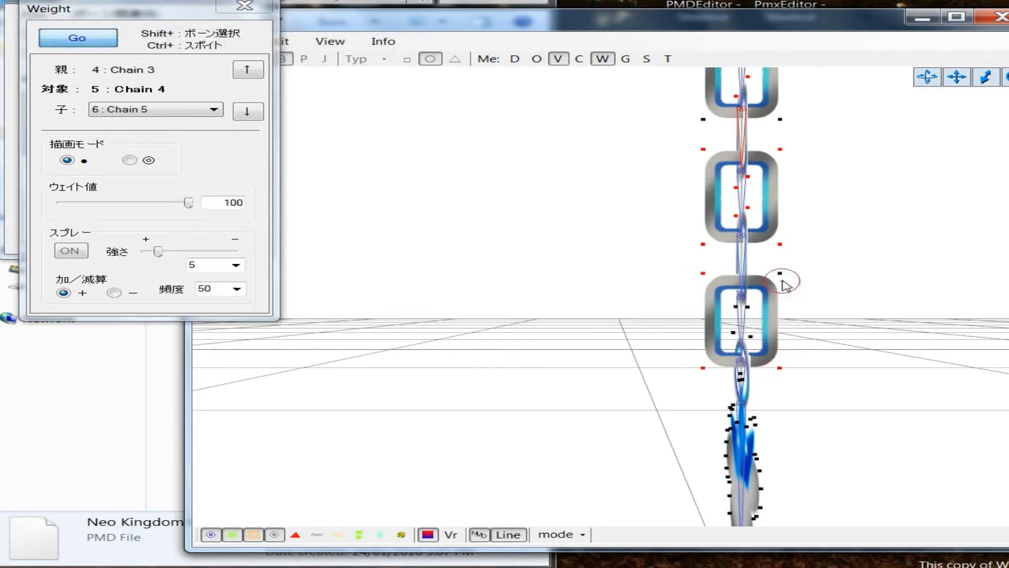
# Step: Paint the Chain 4 weight over the rest of the lower chain, the ring and the whole crown charm
pyautogui.moveTo(742, 296); pyautogui.dragTo(763, 463)
pyautogui.moveTo(812, 417); pyautogui.dragTo(796, 408, button='middle')
pyautogui.moveTo(577, 229); pyautogui.dragTo(585, 383)
pyautogui.moveTo(544, 284); pyautogui.dragTo(589, 283, button='right')
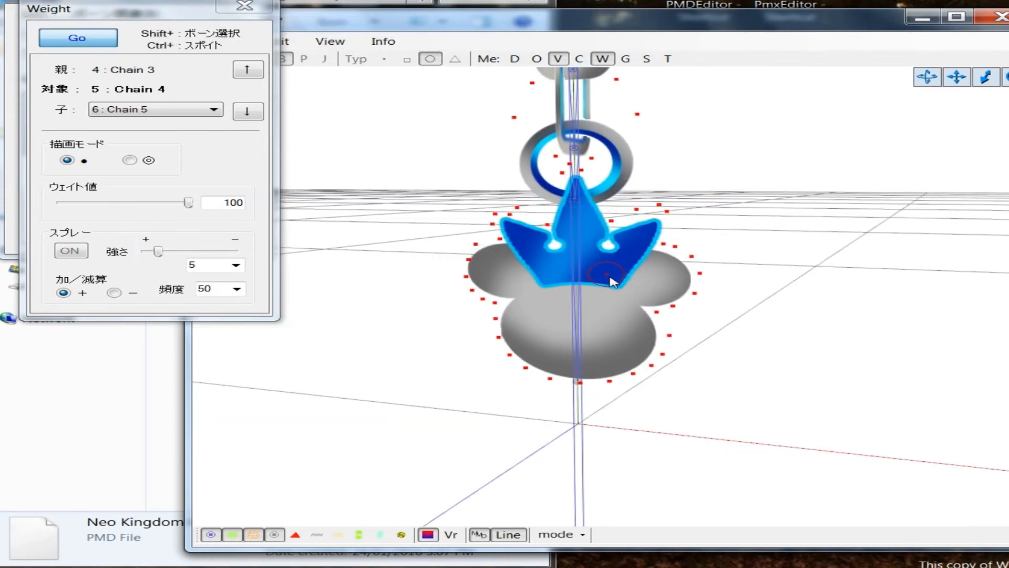
pyautogui.moveTo(610, 275); pyautogui.dragTo(611, 281, button='middle')
pyautogui.moveTo(615, 279); pyautogui.dragTo(696, 282, button='right')
pyautogui.moveTo(636, 299); pyautogui.dragTo(581, 295, button='right')
# Step: Select the Chain 5 bone and paint a weight of 100 onto its link and the link directly below
pyautogui.click(1008, 310)
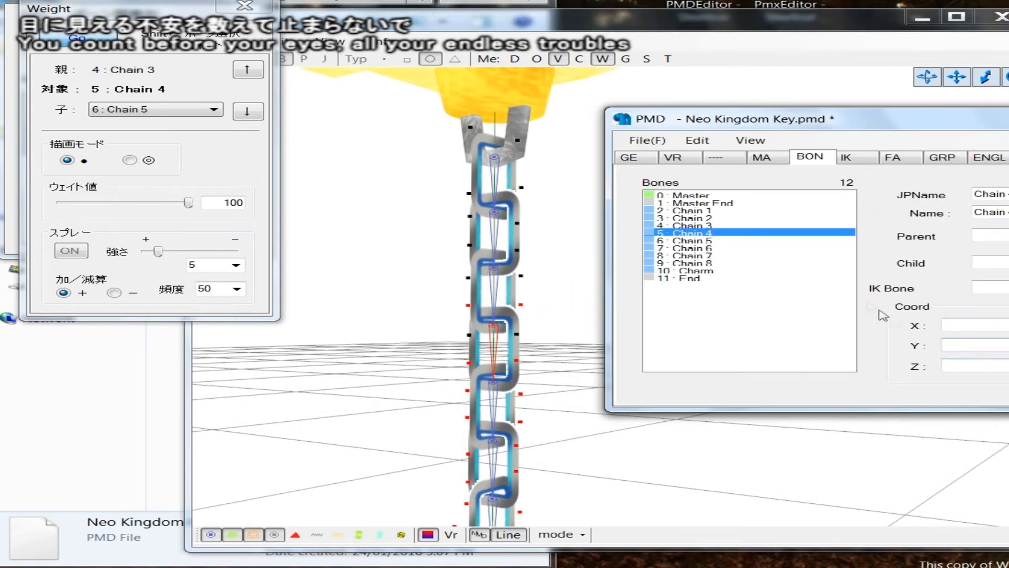
pyautogui.click(710, 240)
pyautogui.moveTo(571, 353); pyautogui.dragTo(598, 311, button='middle')
pyautogui.moveTo(570, 350); pyautogui.dragTo(529, 356, button='right')
pyautogui.click(533, 207)
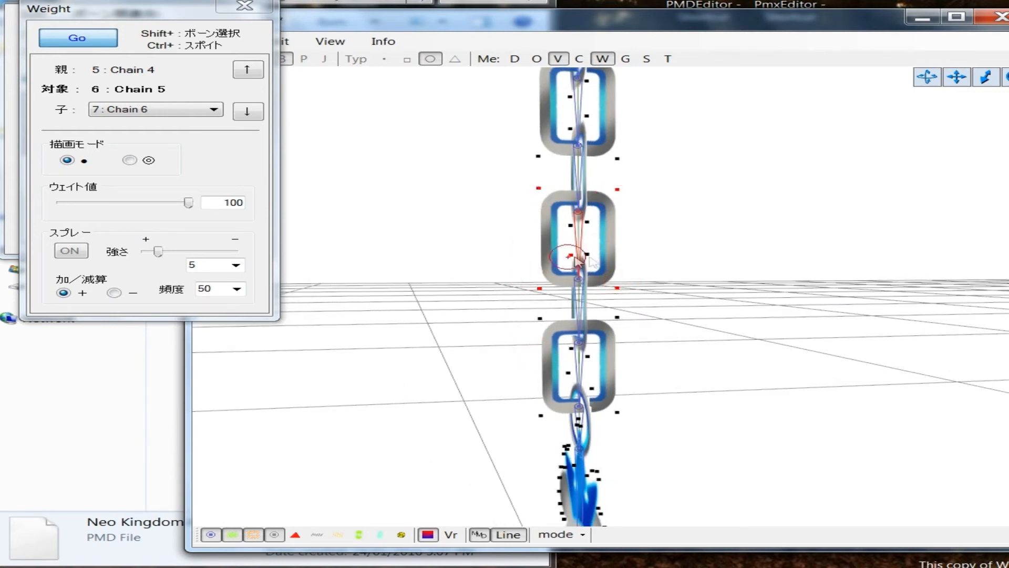
pyautogui.moveTo(596, 284); pyautogui.dragTo(591, 347, button='right')
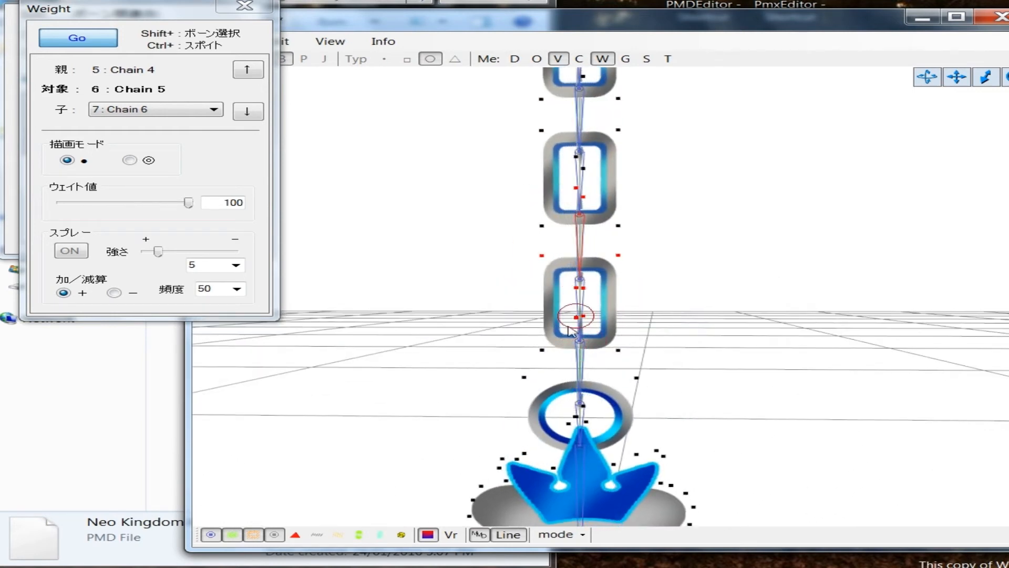
# Step: Paint the Chain 5 weight over the remaining lower chain vertices, the ring and the whole charm
pyautogui.click(528, 387)
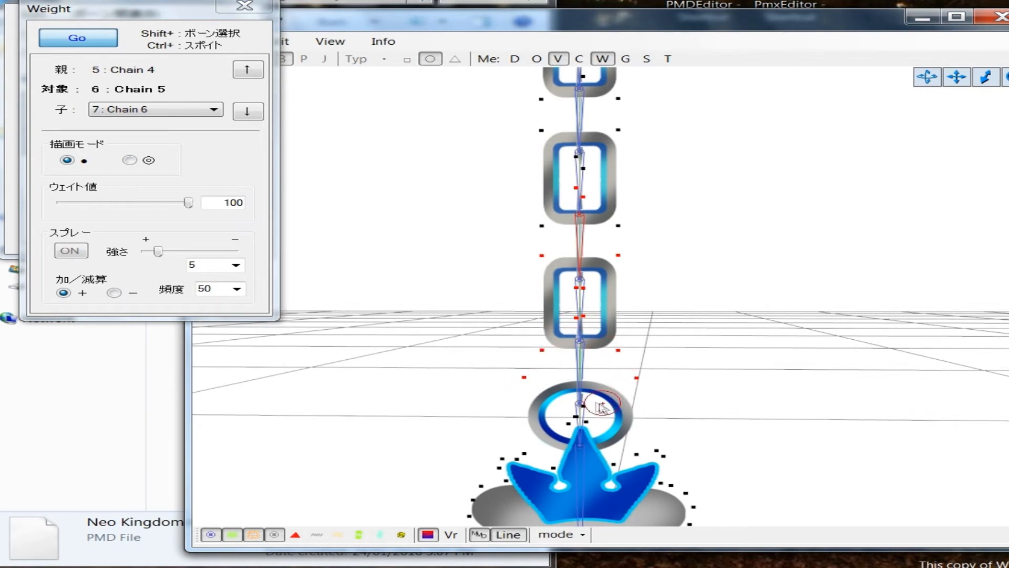
pyautogui.click(583, 429)
pyautogui.scroll(-5, 618, 425)
pyautogui.moveTo(731, 408); pyautogui.dragTo(648, 407, button='right')
pyautogui.moveTo(602, 371); pyautogui.dragTo(599, 453)
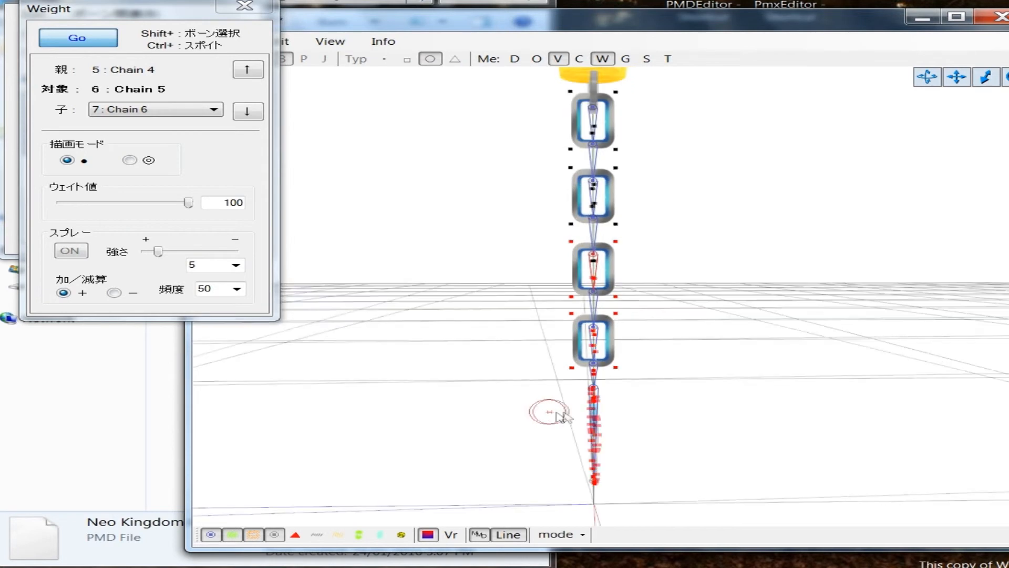
pyautogui.scroll(4, 541, 412)
pyautogui.scroll(-3, 665, 397)
pyautogui.moveTo(665, 397); pyautogui.dragTo(908, 408, button='right')
pyautogui.scroll(-2, 678, 392)
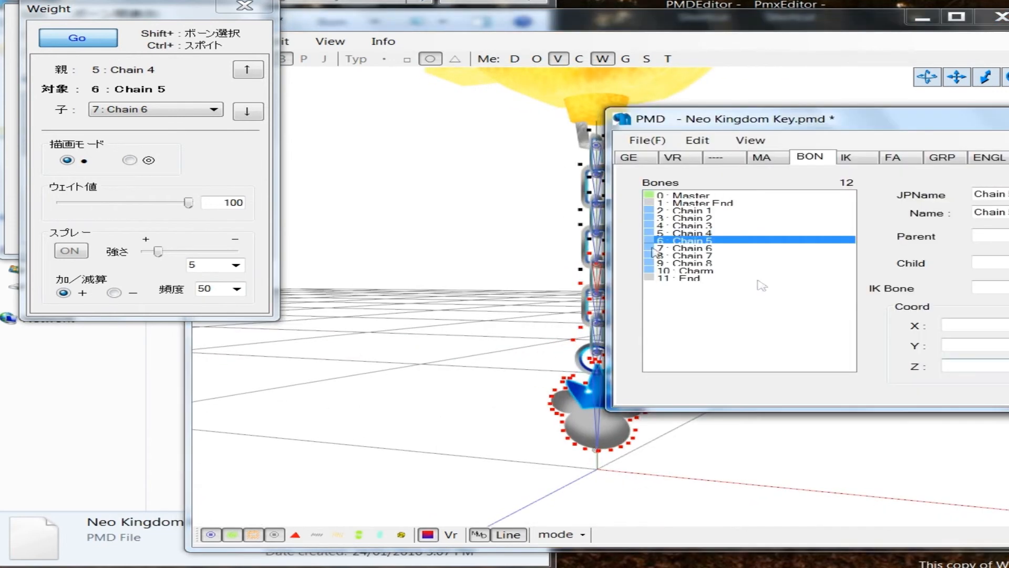
# Step: Restart weight painting with the Chain 6 bone selected and start painting a weight of 100 onto its chain link
pyautogui.click(78, 38)
pyautogui.click(1007, 297)
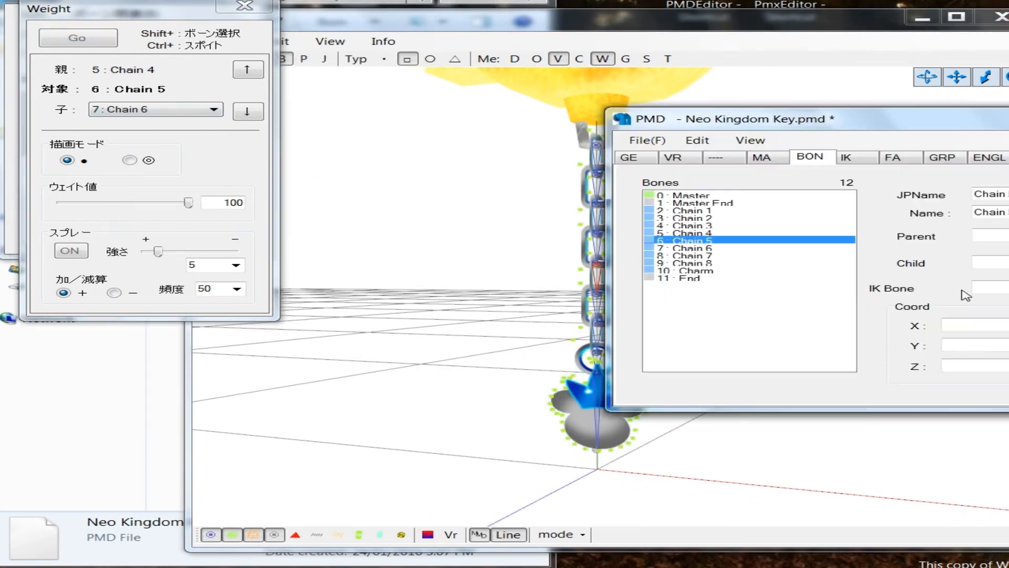
pyautogui.click(754, 248)
pyautogui.click(92, 42)
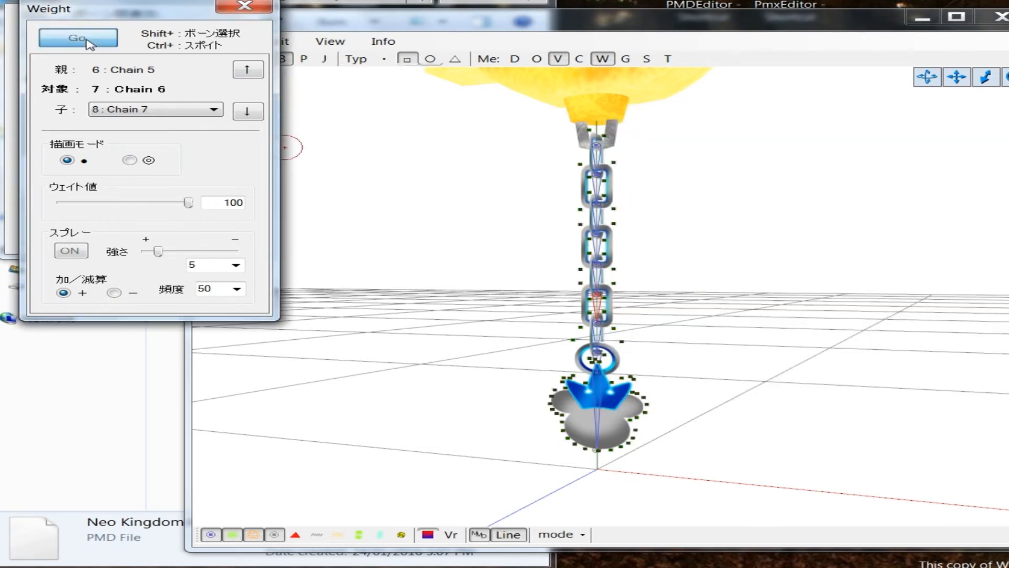
pyautogui.scroll(3, 716, 316)
pyautogui.moveTo(715, 316)
pyautogui.mouseDown(button='right')
pyautogui.moveTo(651, 315)
pyautogui.moveTo(735, 314)
pyautogui.mouseUp(button='right')
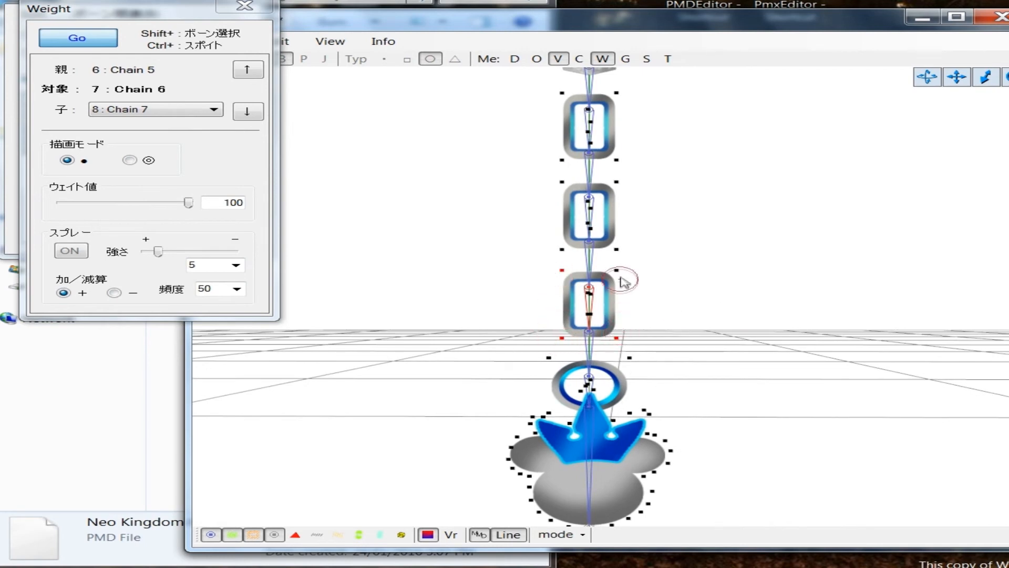
# Step: Paint the Chain 6 weight over the rest of the lower chain, the ring and the charm
pyautogui.scroll(-3, 683, 327)
pyautogui.moveTo(678, 329); pyautogui.dragTo(639, 327, button='right')
pyautogui.moveTo(605, 327)
pyautogui.mouseDown()
pyautogui.moveTo(593, 473)
pyautogui.moveTo(585, 428)
pyautogui.mouseUp()
pyautogui.moveTo(571, 414); pyautogui.dragTo(642, 423, button='right')
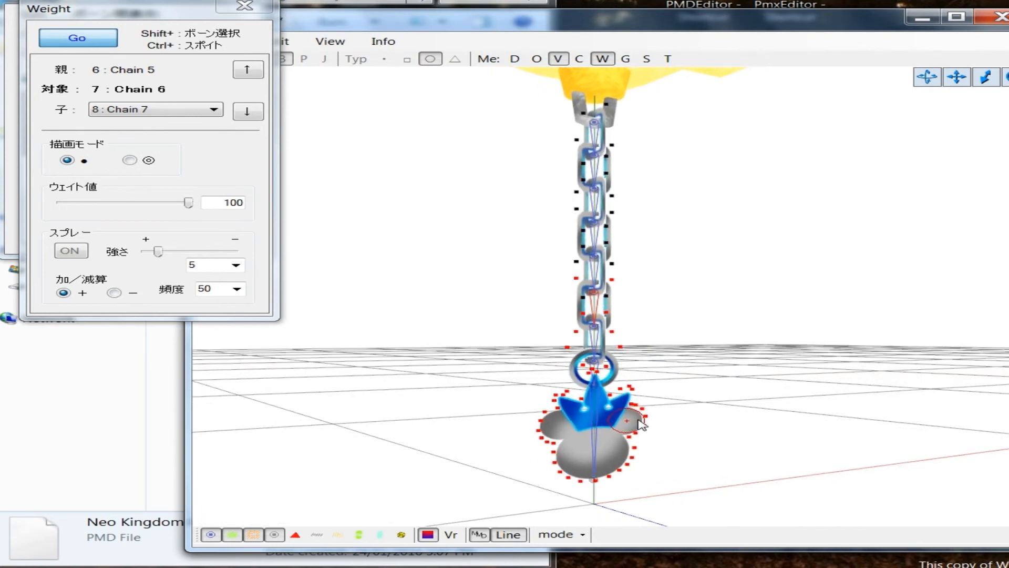
# Step: Restart weight painting with the Chain 7 bone selected and paint a weight of 100 onto the lowest link's outer vertices
pyautogui.click(78, 38)
pyautogui.click(732, 255)
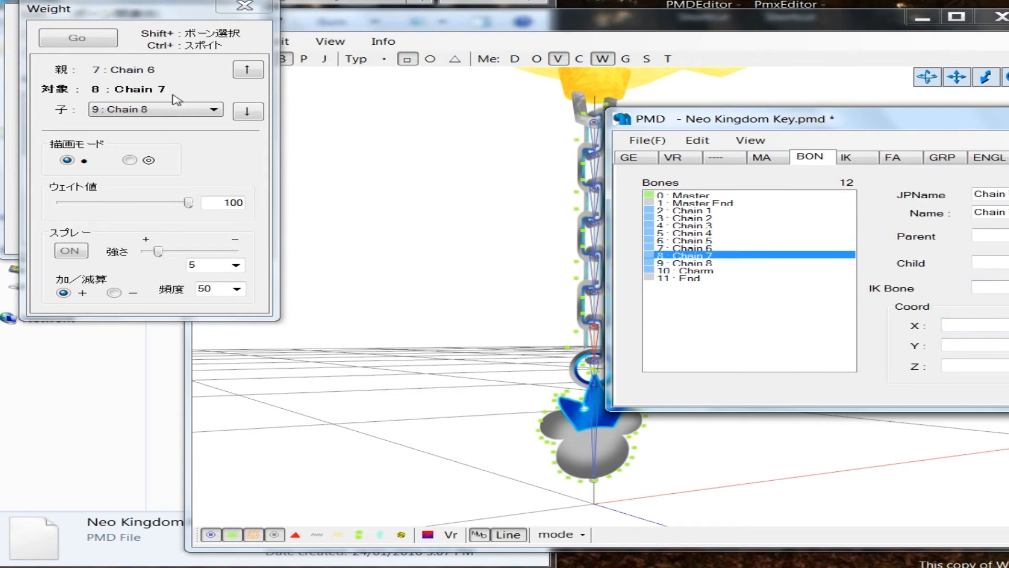
pyautogui.click(77, 38)
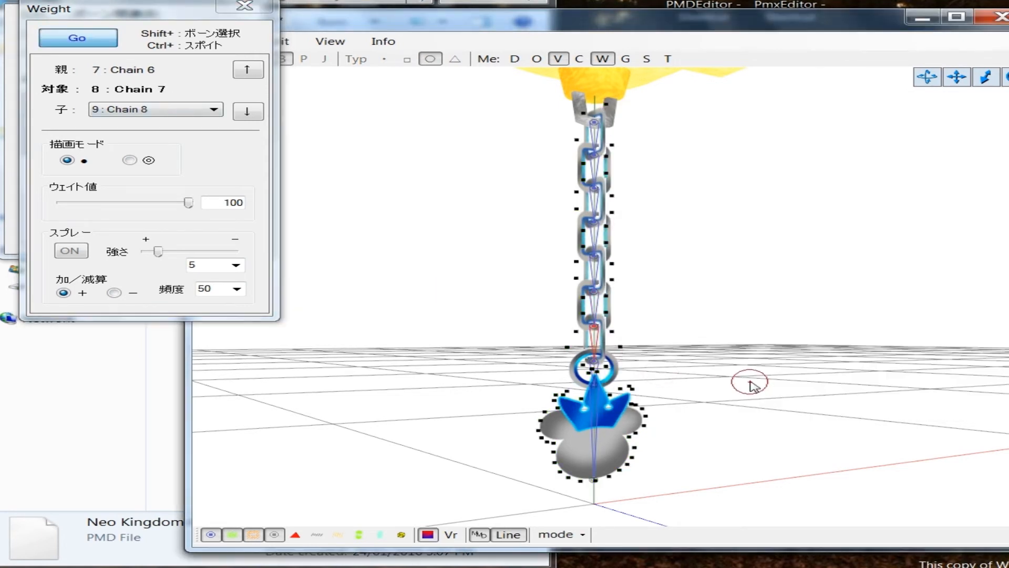
pyautogui.scroll(3, 722, 381)
pyautogui.moveTo(720, 379); pyautogui.dragTo(641, 381, button='right')
pyautogui.click(547, 320)
pyautogui.click(546, 407)
pyautogui.click(617, 406)
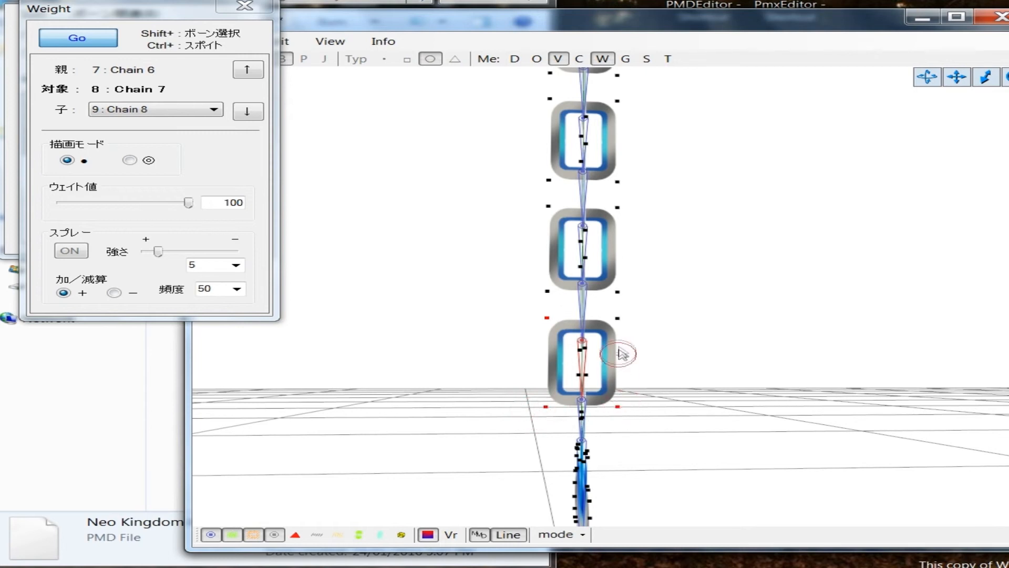
pyautogui.click(618, 322)
# Step: Paint the Chain 7 weight over the last link's remaining vertices, the ring and the whole charm
pyautogui.scroll(-4, 670, 394)
pyautogui.moveTo(670, 395); pyautogui.dragTo(728, 397, button='right')
pyautogui.scroll(2, 660, 395)
pyautogui.click(554, 357)
pyautogui.click(625, 356)
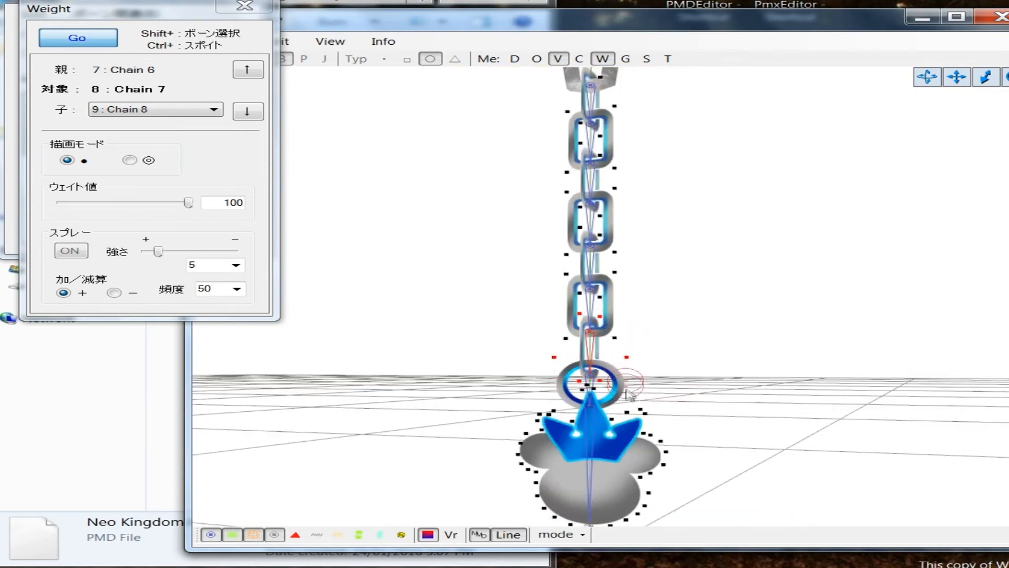
pyautogui.moveTo(693, 391)
pyautogui.mouseDown(button='right')
pyautogui.moveTo(727, 393)
pyautogui.moveTo(694, 393)
pyautogui.mouseUp(button='right')
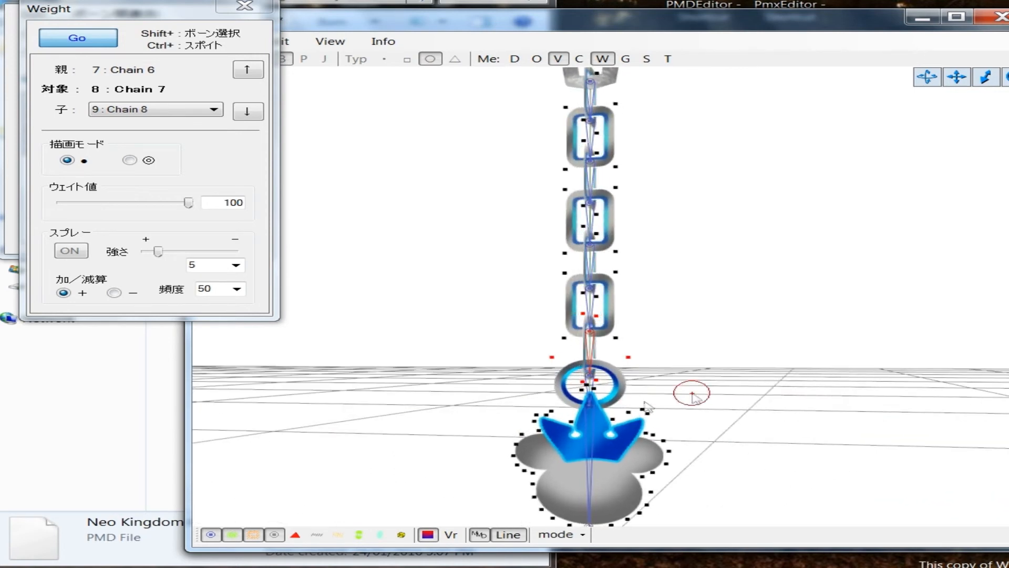
pyautogui.moveTo(547, 417)
pyautogui.mouseDown()
pyautogui.moveTo(518, 463)
pyautogui.moveTo(560, 528)
pyautogui.mouseUp()
pyautogui.moveTo(636, 507)
pyautogui.mouseDown()
pyautogui.moveTo(664, 473)
pyautogui.moveTo(647, 426)
pyautogui.mouseUp()
pyautogui.scroll(-3, 639, 421)
pyautogui.scroll(3, 698, 430)
pyautogui.moveTo(697, 431)
pyautogui.mouseDown(button='right')
pyautogui.moveTo(662, 438)
pyautogui.moveTo(698, 432)
pyautogui.mouseUp(button='right')
pyautogui.scroll(-2, 698, 432)
# Step: Select the Chain 8 bone and limit the displayed vertices to materials MA3 and MA4 by hiding MA5
pyautogui.click(1007, 392)
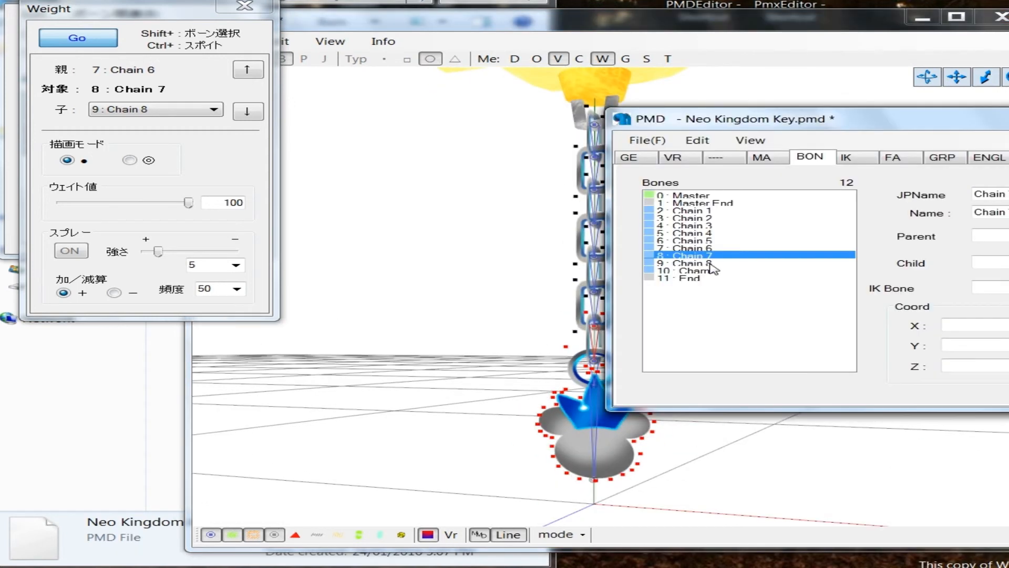
pyautogui.click(710, 264)
pyautogui.click(462, 413)
pyautogui.scroll(2, 463, 413)
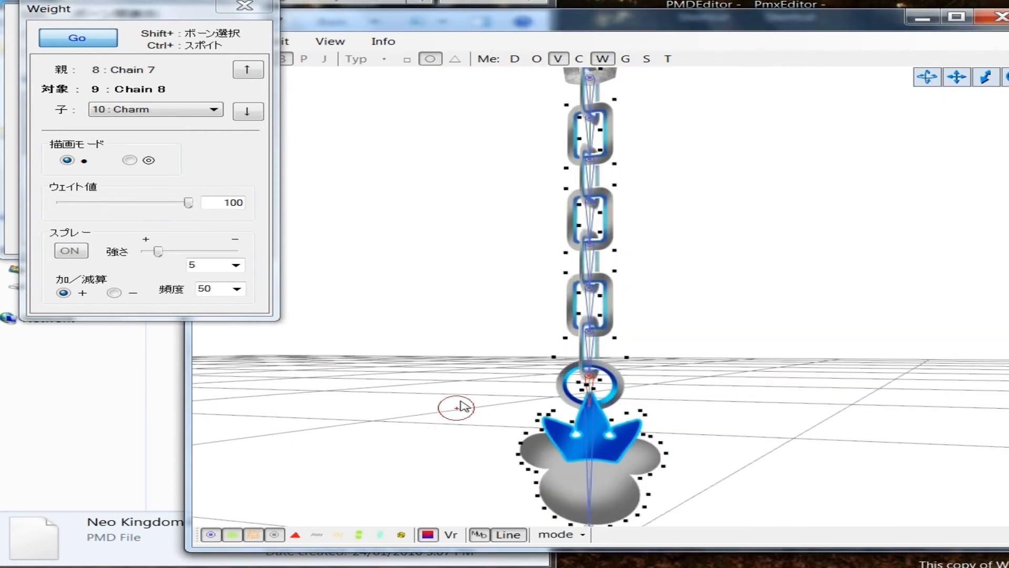
pyautogui.click(126, 1)
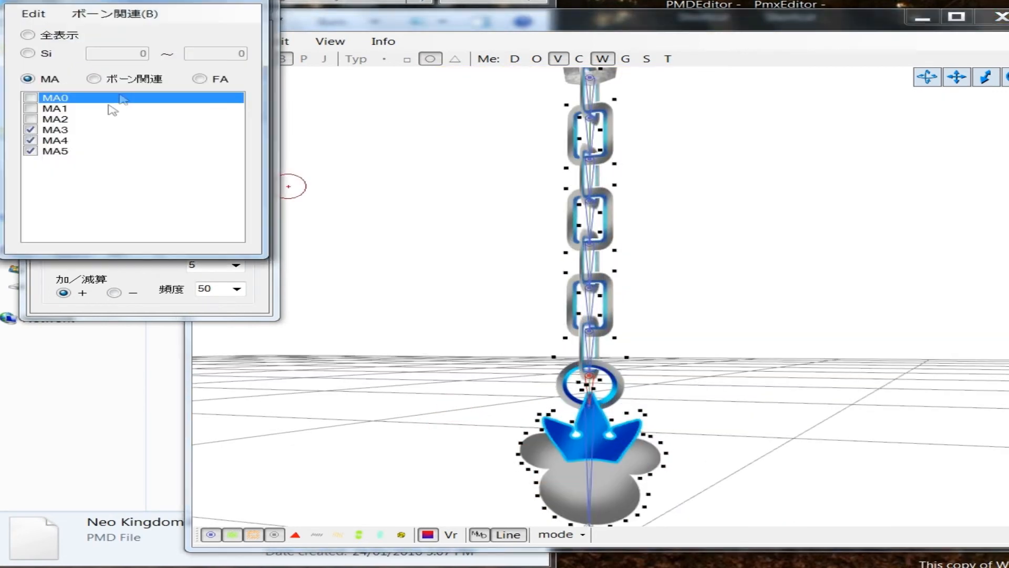
pyautogui.click(55, 131)
pyautogui.click(61, 141)
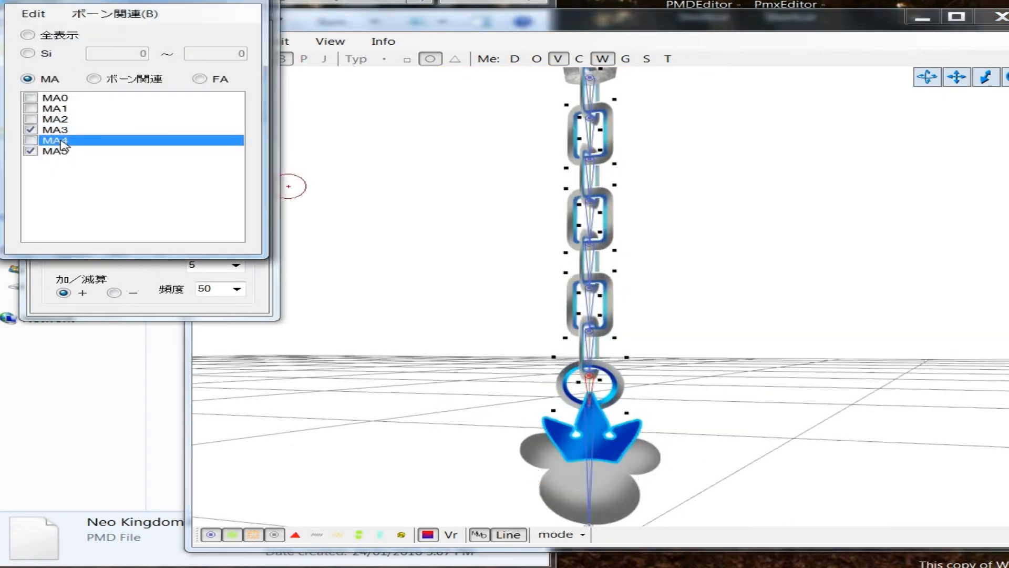
pyautogui.click(61, 152)
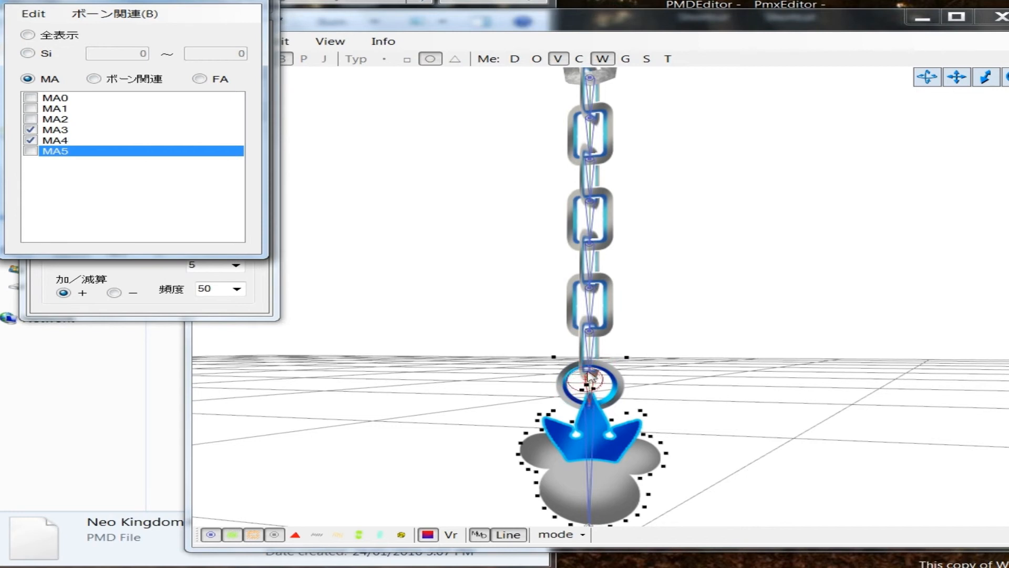
# Step: Paint a weight of 100 for the Chain 8 bone over the ring and the whole charm
pyautogui.moveTo(690, 407); pyautogui.dragTo(688, 398, button='middle')
pyautogui.moveTo(697, 384); pyautogui.dragTo(641, 388, button='right')
pyautogui.moveTo(588, 247)
pyautogui.mouseDown()
pyautogui.moveTo(604, 320)
pyautogui.moveTo(603, 412)
pyautogui.moveTo(573, 396)
pyautogui.moveTo(567, 313)
pyautogui.moveTo(582, 250)
pyautogui.mouseUp()
pyautogui.moveTo(516, 345); pyautogui.dragTo(637, 352, button='right')
# Step: Select the Charm bone and limit the displayed vertices to material MA4
pyautogui.click(1008, 362)
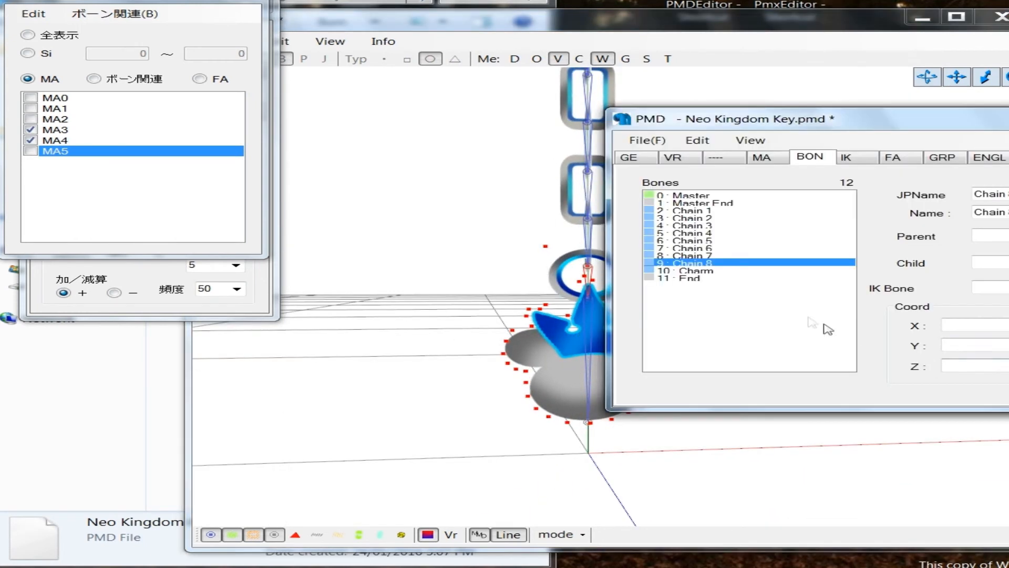
pyautogui.click(714, 271)
pyautogui.click(50, 150)
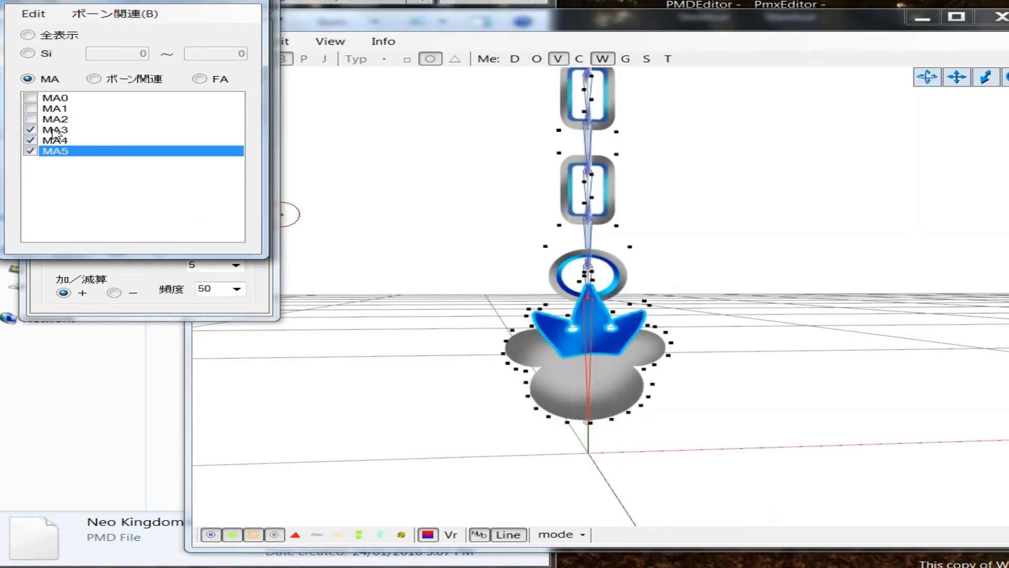
pyautogui.click(53, 130)
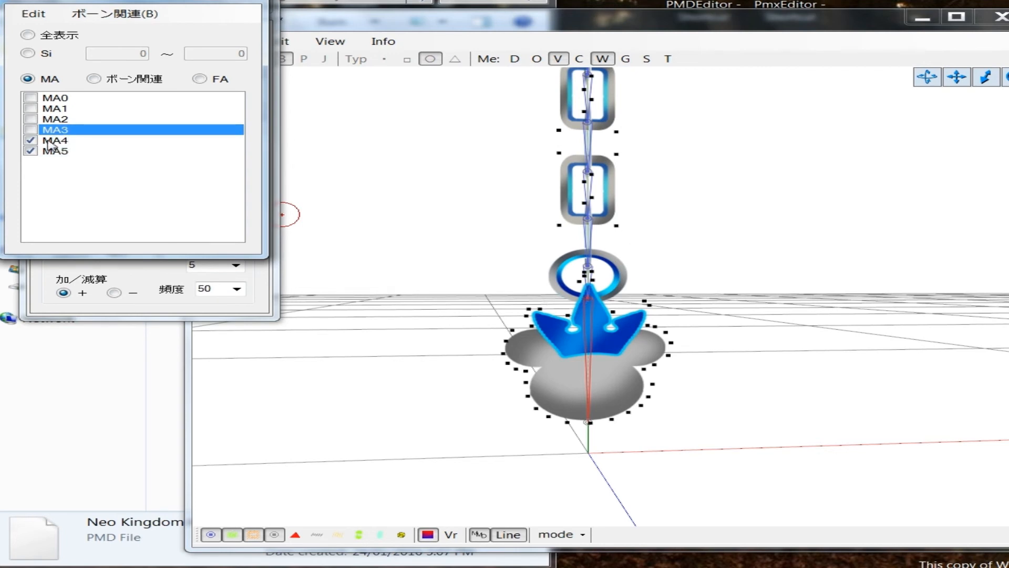
pyautogui.click(50, 141)
pyautogui.click(51, 142)
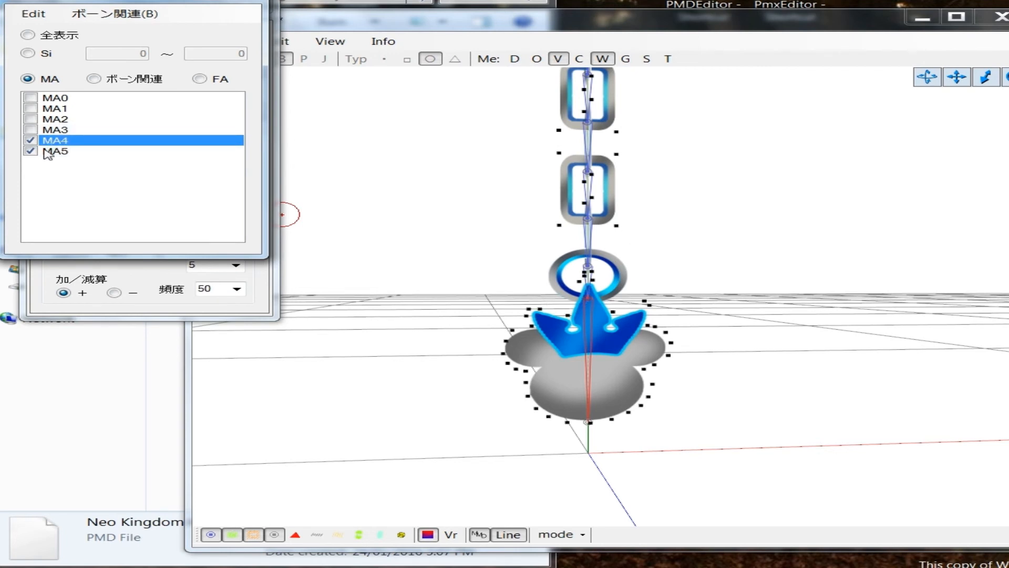
pyautogui.click(53, 151)
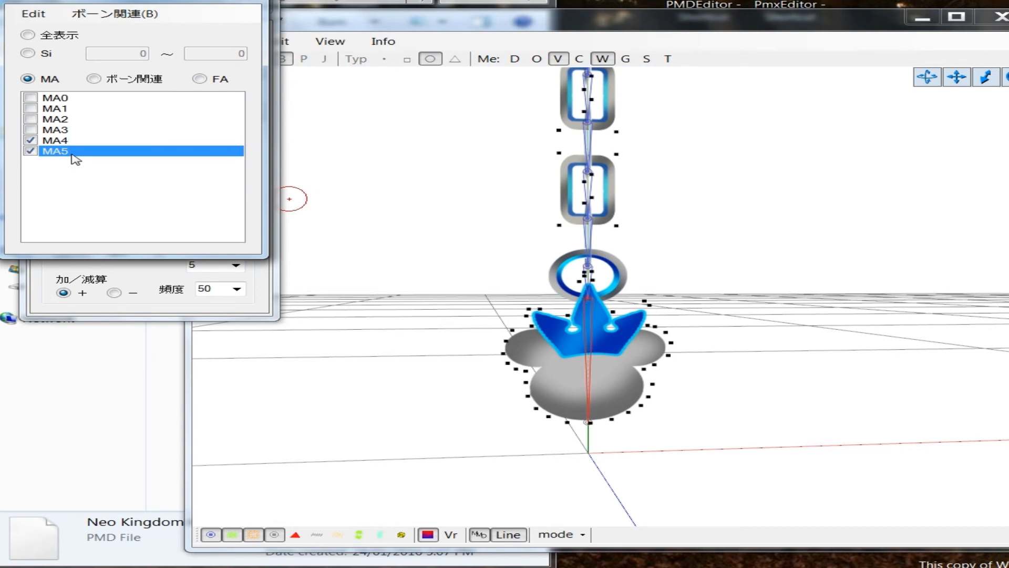
# Step: Paint a weight of 100 for the Charm bone over all of the charm's vertices and stop weight painting
pyautogui.moveTo(526, 289); pyautogui.dragTo(439, 293, button='right')
pyautogui.moveTo(589, 271); pyautogui.dragTo(591, 427)
pyautogui.moveTo(509, 405); pyautogui.dragTo(554, 406, button='right')
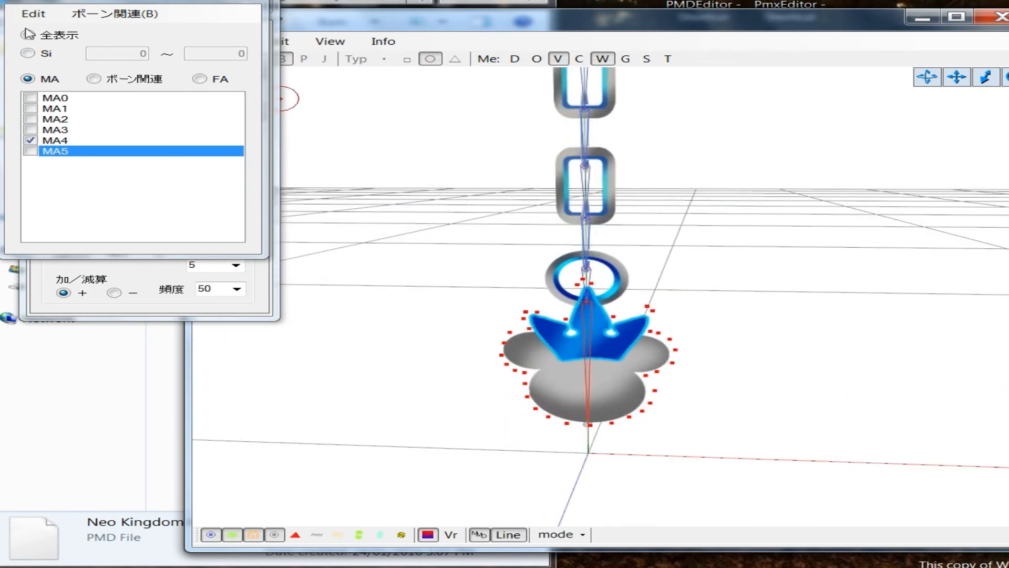
pyautogui.click(236, 312)
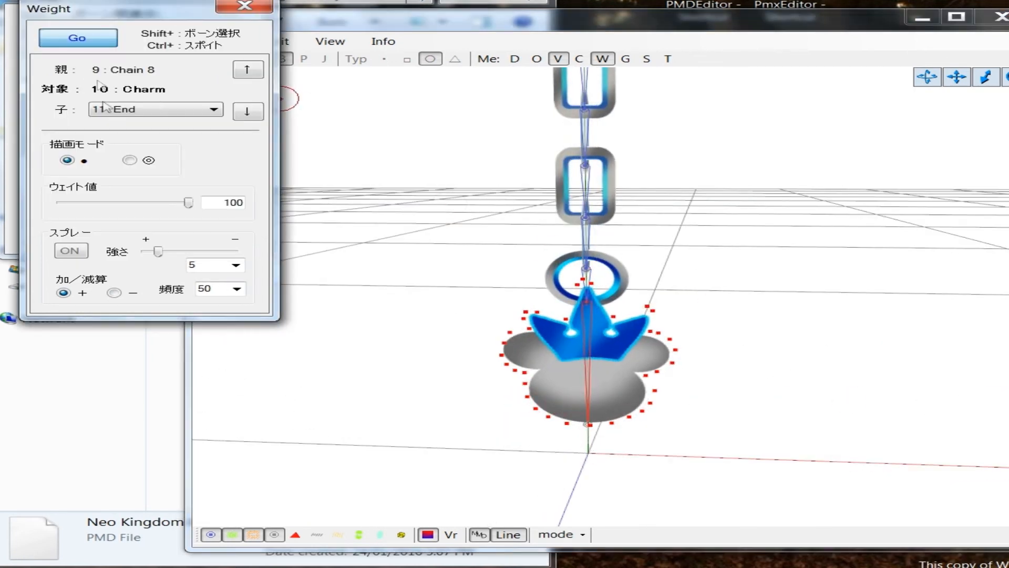
pyautogui.click(80, 42)
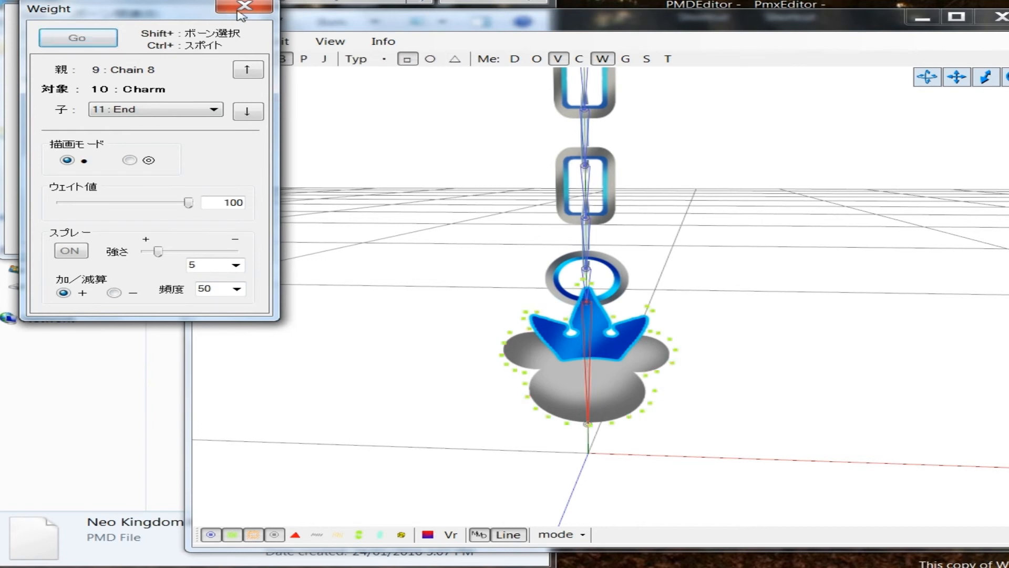
# Step: Close the weight painting tool and restore the display of all vertices in place of the MA4-only filter
pyautogui.click(245, 6)
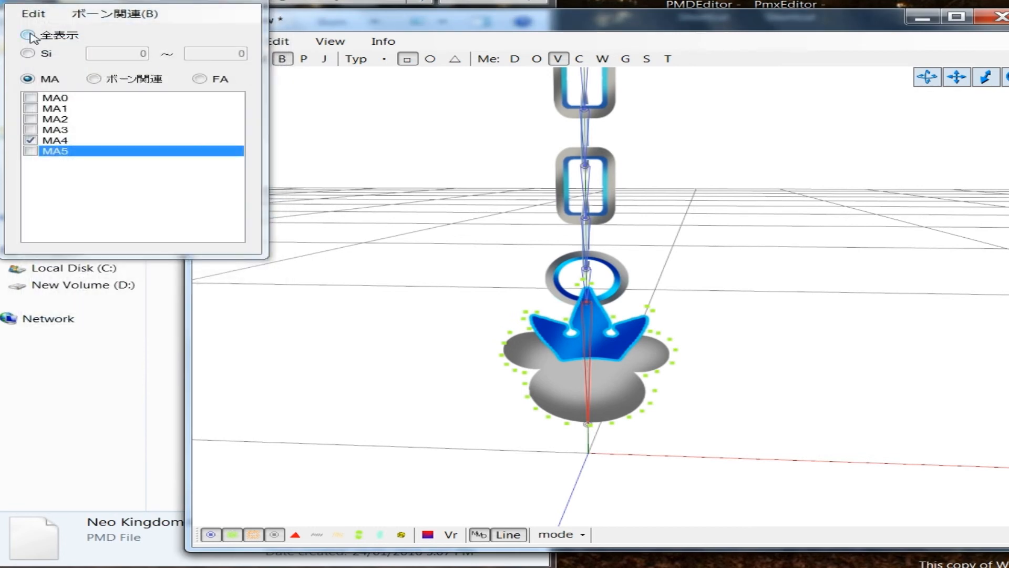
pyautogui.click(28, 35)
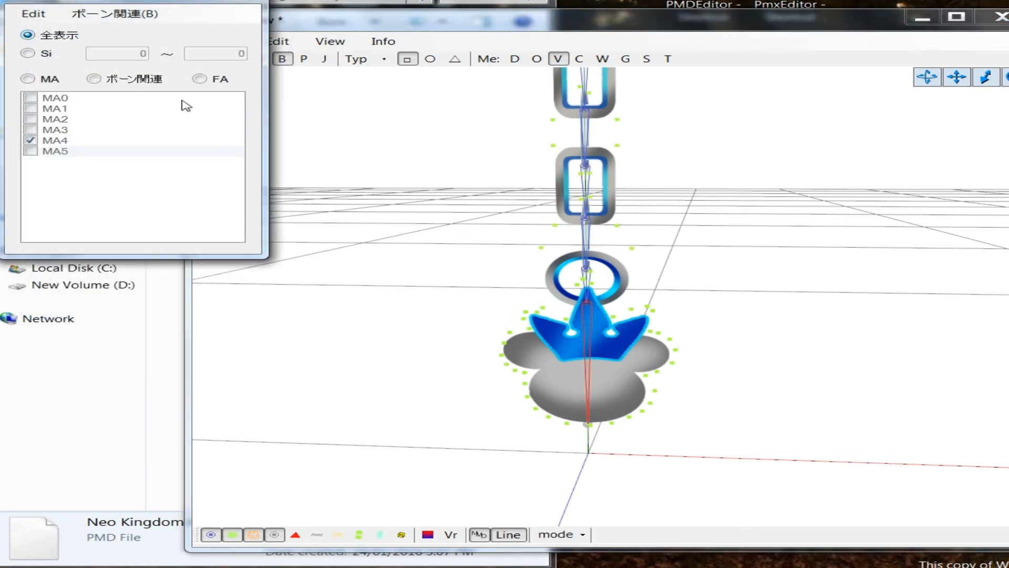
pyautogui.click(231, 1)
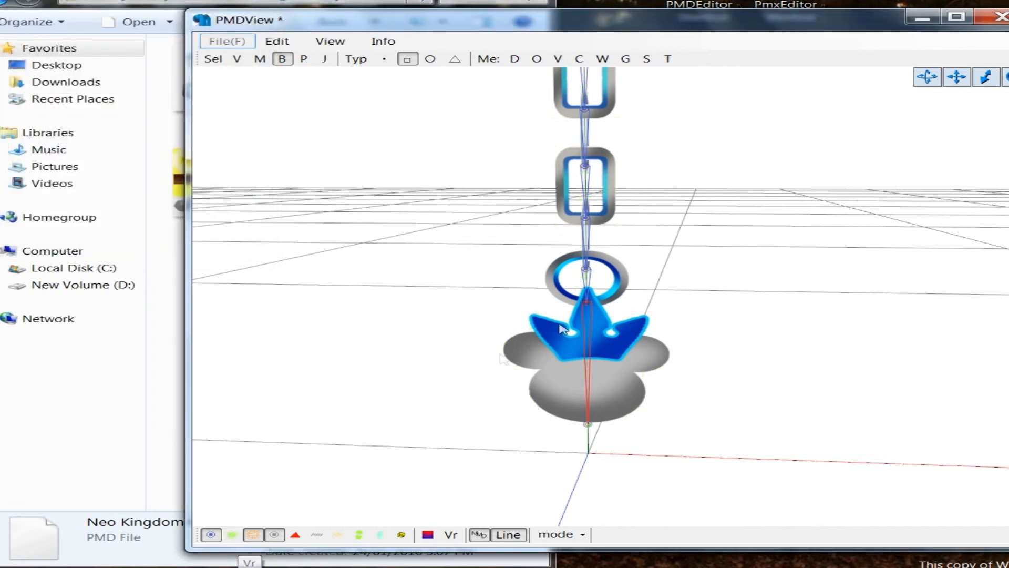
# Step: Open the transform view, reset Chain 4's pose, and test-rotate the Chain 5 bone about Z before resetting it
pyautogui.scroll(-5, 562, 330)
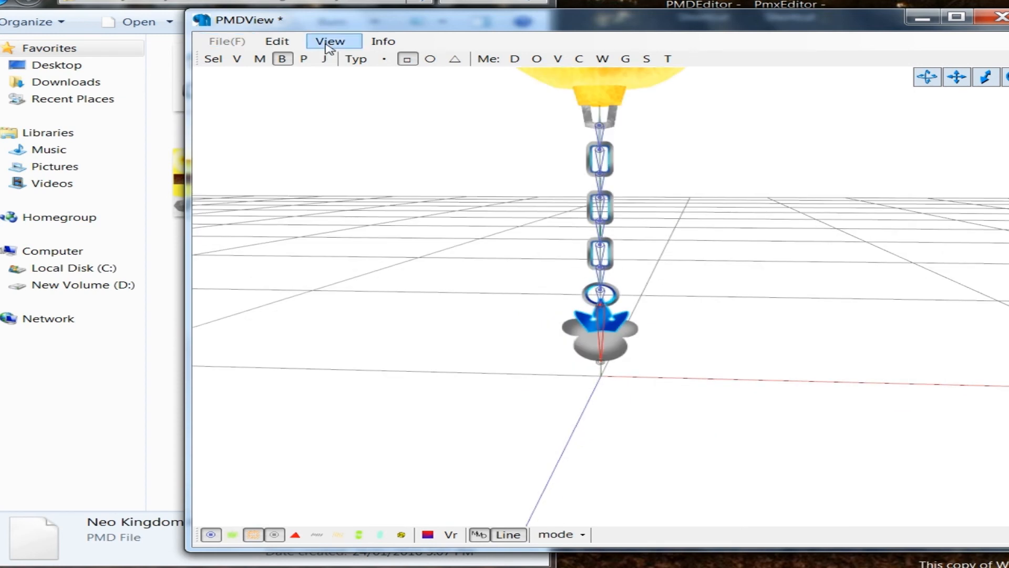
pyautogui.click(330, 42)
pyautogui.click(424, 216)
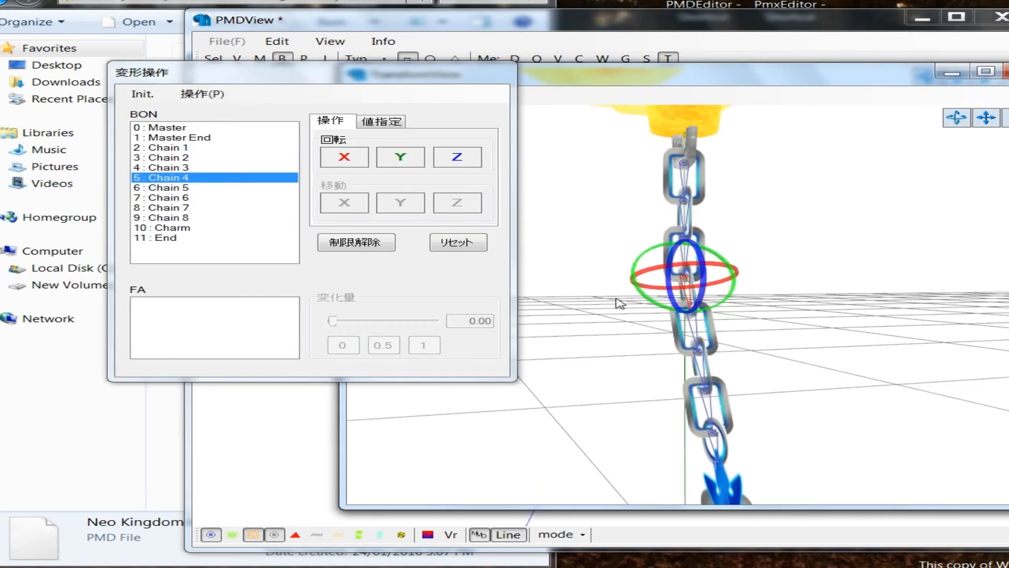
pyautogui.click(446, 244)
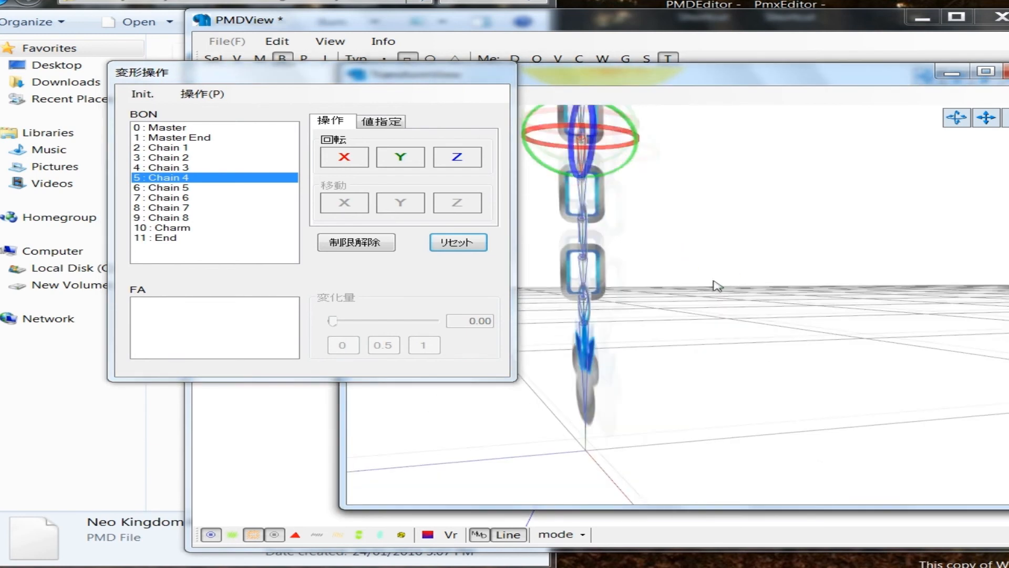
pyautogui.click(224, 188)
pyautogui.moveTo(457, 157); pyautogui.dragTo(467, 247)
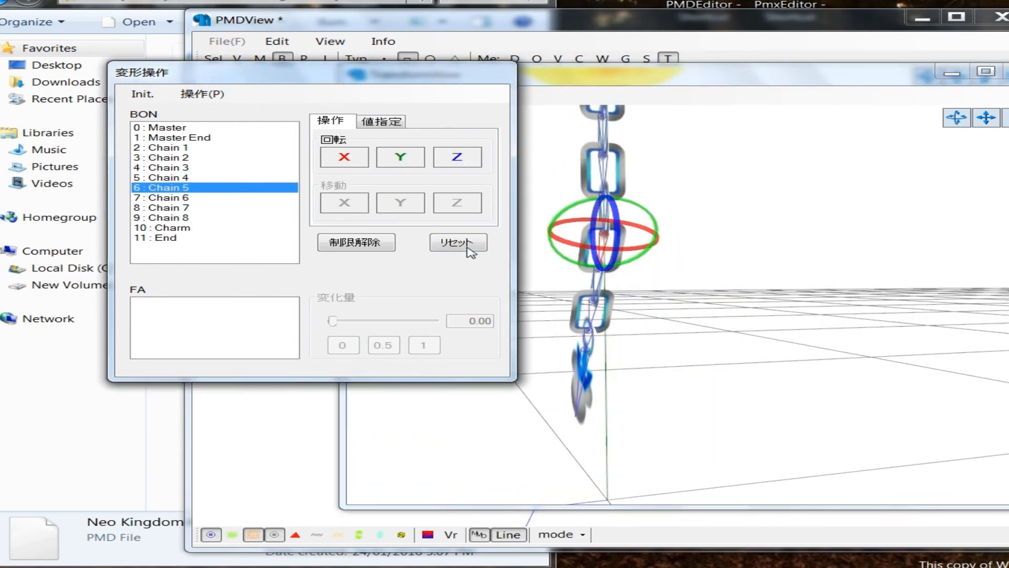
pyautogui.click(467, 247)
# Step: Test the weights of Chain 6 and Chain 7 by rotating each bone about Z and resetting its pose
pyautogui.click(203, 197)
pyautogui.moveTo(457, 156); pyautogui.dragTo(451, 241)
pyautogui.click(452, 243)
pyautogui.click(204, 208)
pyautogui.moveTo(457, 157); pyautogui.dragTo(455, 242)
pyautogui.click(455, 242)
# Step: Test the weights of Chain 8 and Charm by rotating each bone about Z and resetting its pose
pyautogui.click(204, 217)
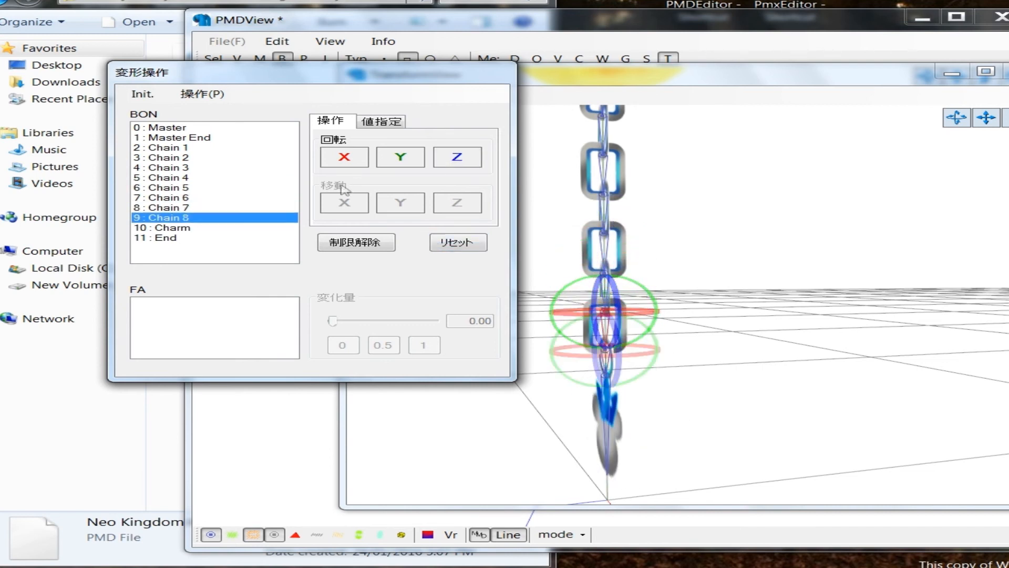
pyautogui.moveTo(456, 156); pyautogui.dragTo(461, 252)
pyautogui.click(458, 245)
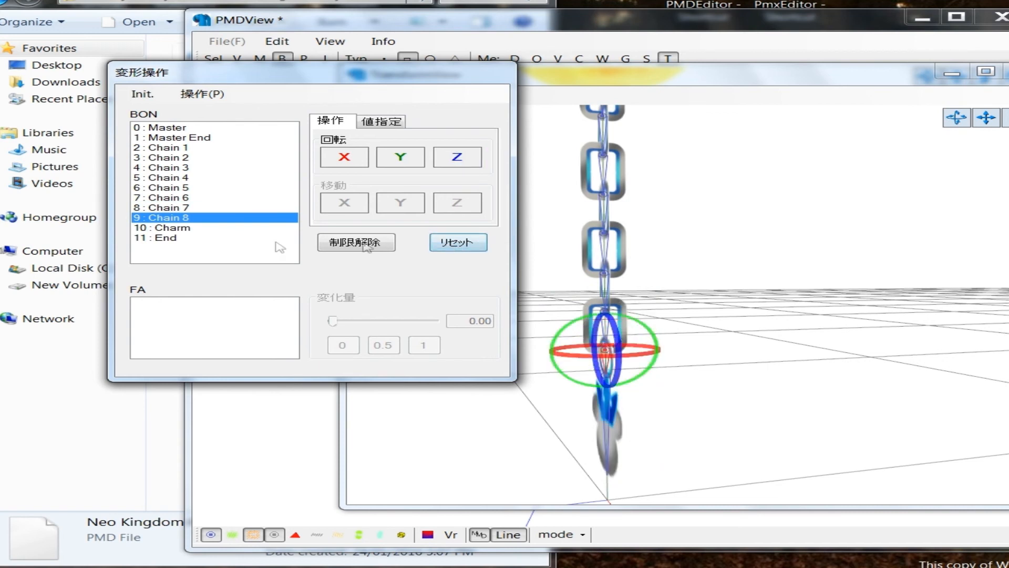
pyautogui.click(208, 228)
pyautogui.moveTo(456, 157); pyautogui.dragTo(456, 157)
pyautogui.click(458, 243)
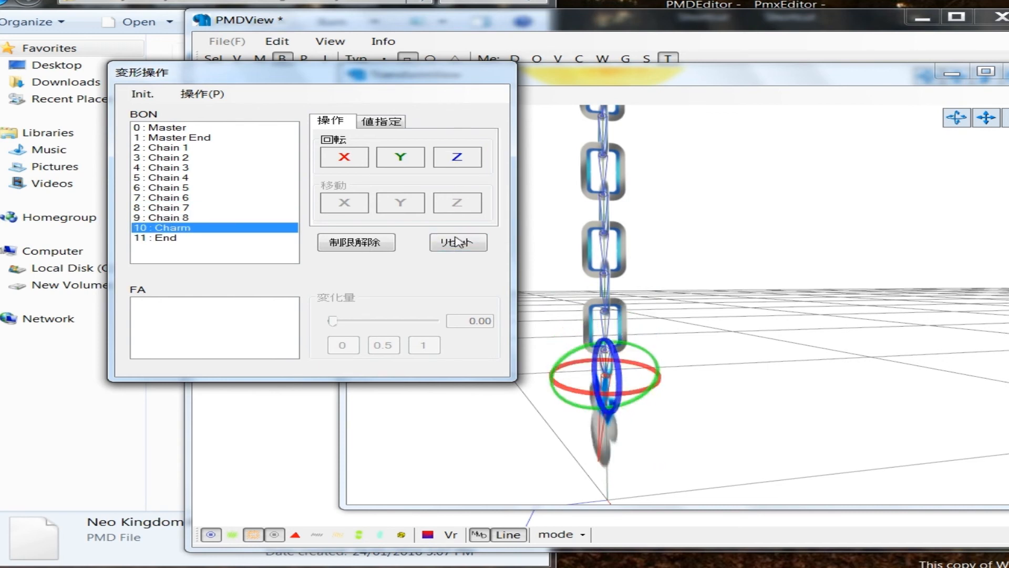
# Step: Show the whole keychain from the front and test-rotate the Chain 2 bone about Z, resetting its pose
pyautogui.moveTo(728, 277); pyautogui.dragTo(678, 284, button='right')
pyautogui.scroll(-4, 696, 281)
pyautogui.click(207, 157)
pyautogui.moveTo(457, 157); pyautogui.dragTo(457, 243)
pyautogui.click(457, 243)
# Step: Bend the keychain at Chain 3 and Chain 4 about Z to check the weights, and reset the chain to its straight pose
pyautogui.click(168, 167)
pyautogui.moveTo(457, 156); pyautogui.dragTo(530, 257)
pyautogui.moveTo(627, 279); pyautogui.dragTo(650, 275, button='right')
pyautogui.click(167, 177)
pyautogui.moveTo(457, 157); pyautogui.dragTo(462, 200)
pyautogui.click(458, 243)
pyautogui.click(203, 188)
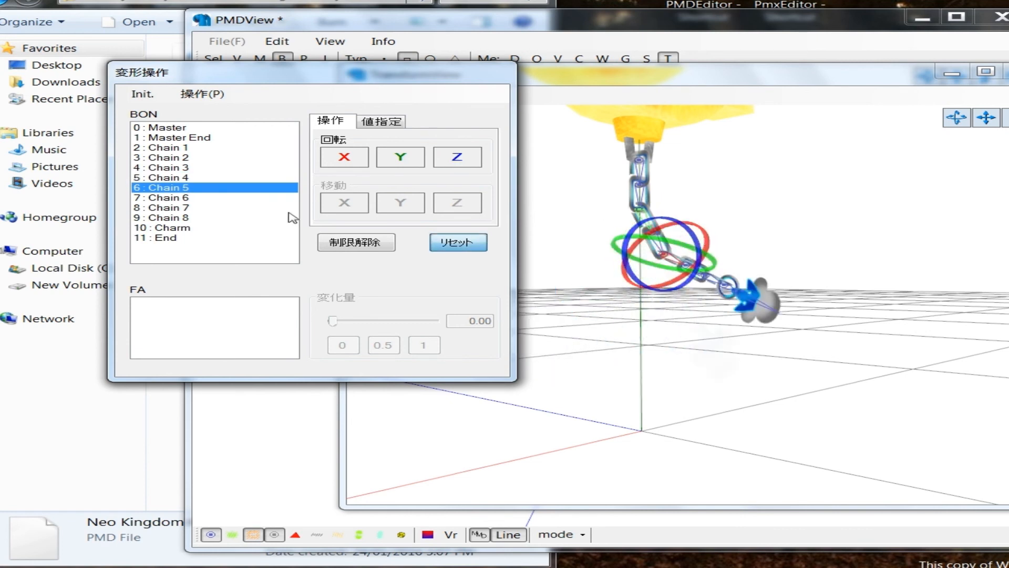
pyautogui.click(453, 243)
pyautogui.click(163, 167)
pyautogui.click(447, 244)
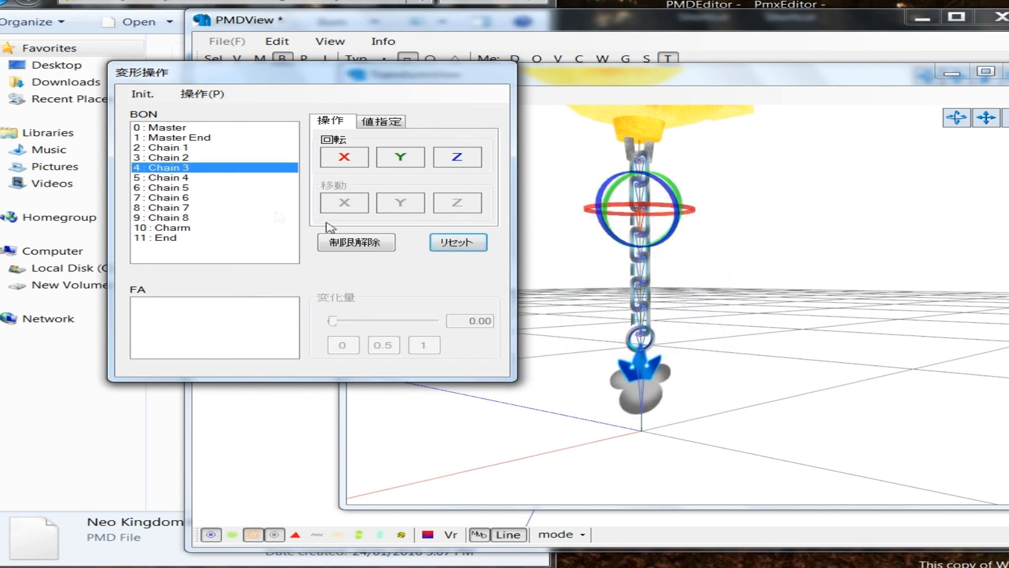
# Step: Recheck Chain 5, Chain 6 and Chain 7 from the front by rotating each bone about Z and resetting it
pyautogui.click(199, 188)
pyautogui.moveTo(456, 157); pyautogui.dragTo(466, 221)
pyautogui.click(473, 241)
pyautogui.click(163, 197)
pyautogui.moveTo(457, 157); pyautogui.dragTo(480, 247)
pyautogui.click(480, 244)
pyautogui.click(179, 207)
pyautogui.moveTo(456, 156); pyautogui.dragTo(462, 221)
pyautogui.click(468, 243)
# Step: Recheck Chain 8 and Charm from the front by rotating each bone about Z and resetting it
pyautogui.click(213, 218)
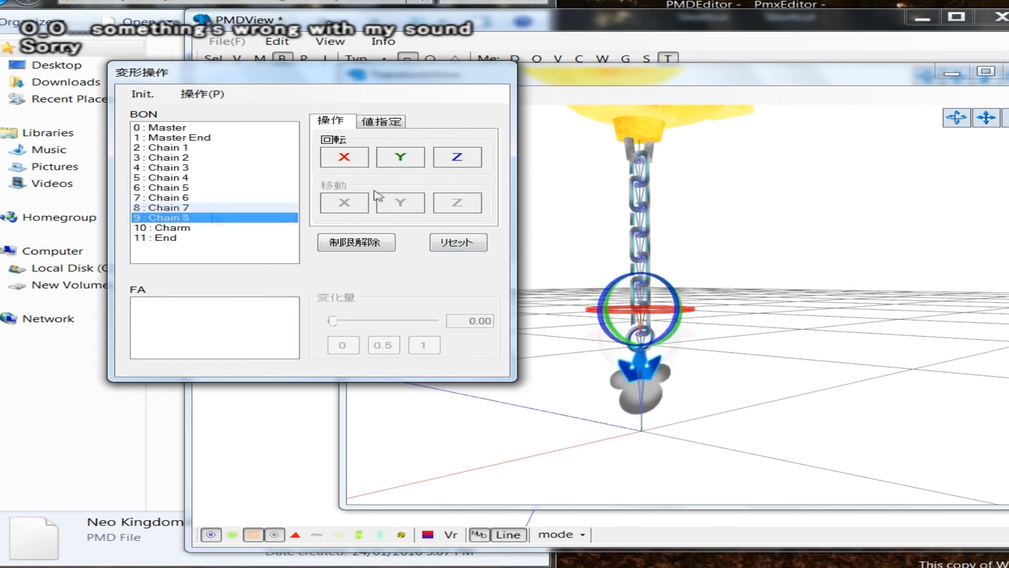
pyautogui.moveTo(457, 157); pyautogui.dragTo(464, 244)
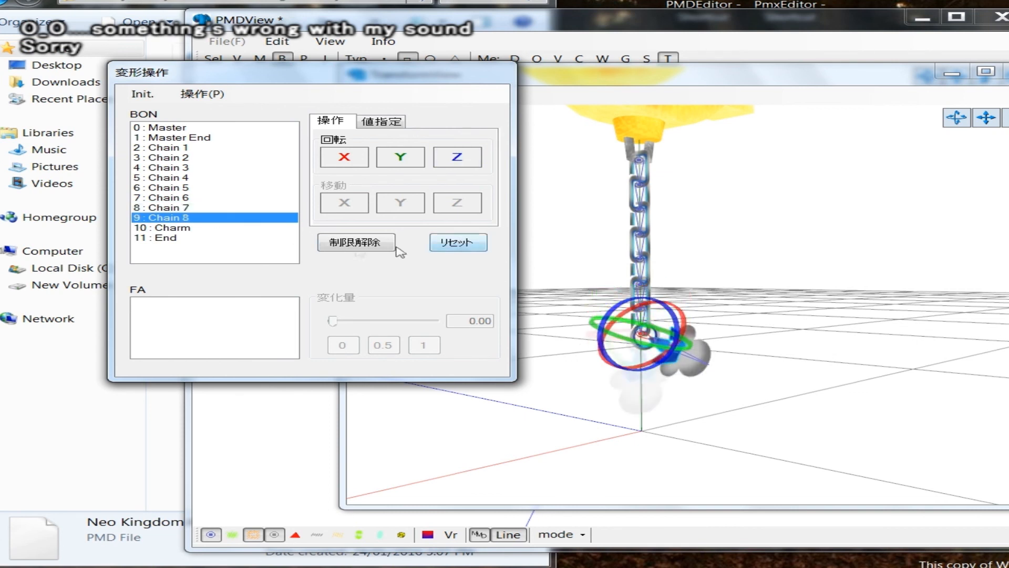
pyautogui.click(458, 243)
pyautogui.click(173, 228)
pyautogui.moveTo(457, 157); pyautogui.dragTo(469, 247)
pyautogui.click(465, 247)
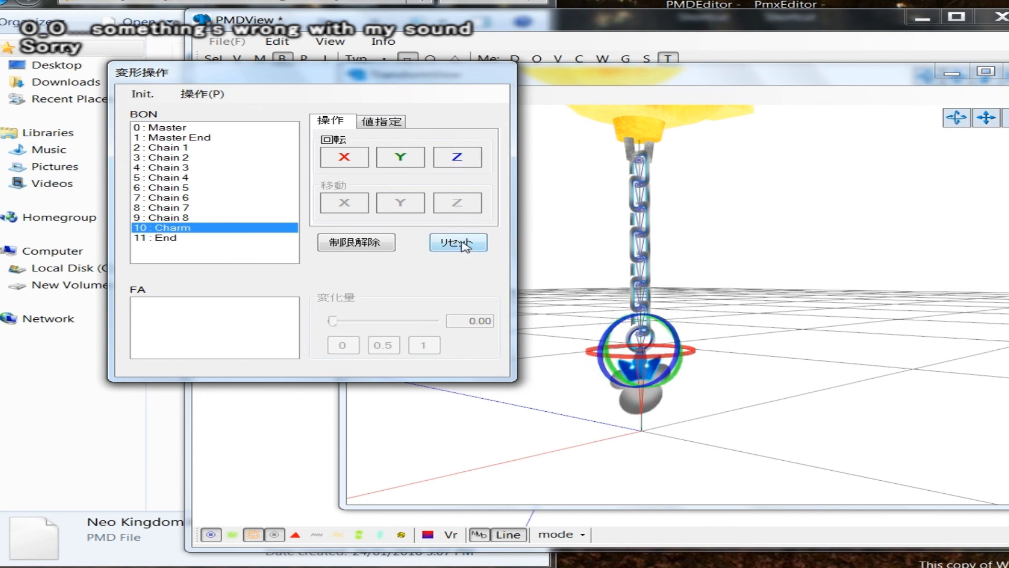